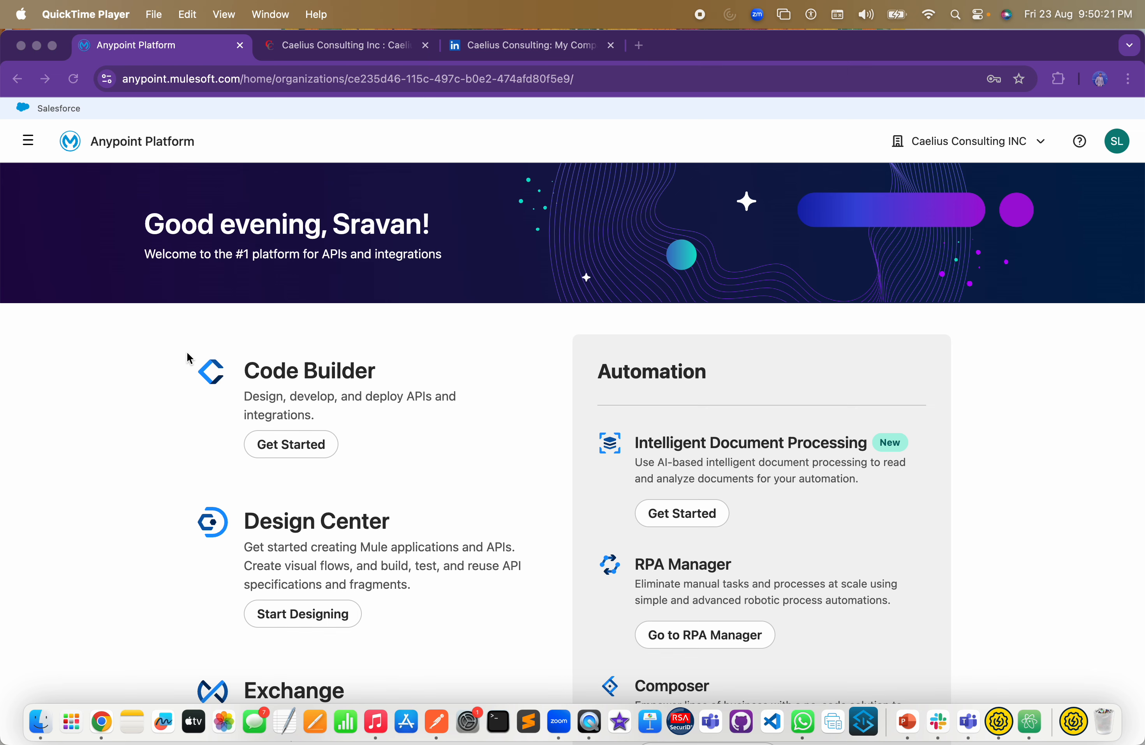
- View the Caelius Consulting website and the company's LinkedIn page
{"action": "left_click", "coordinate": [319, 47]}
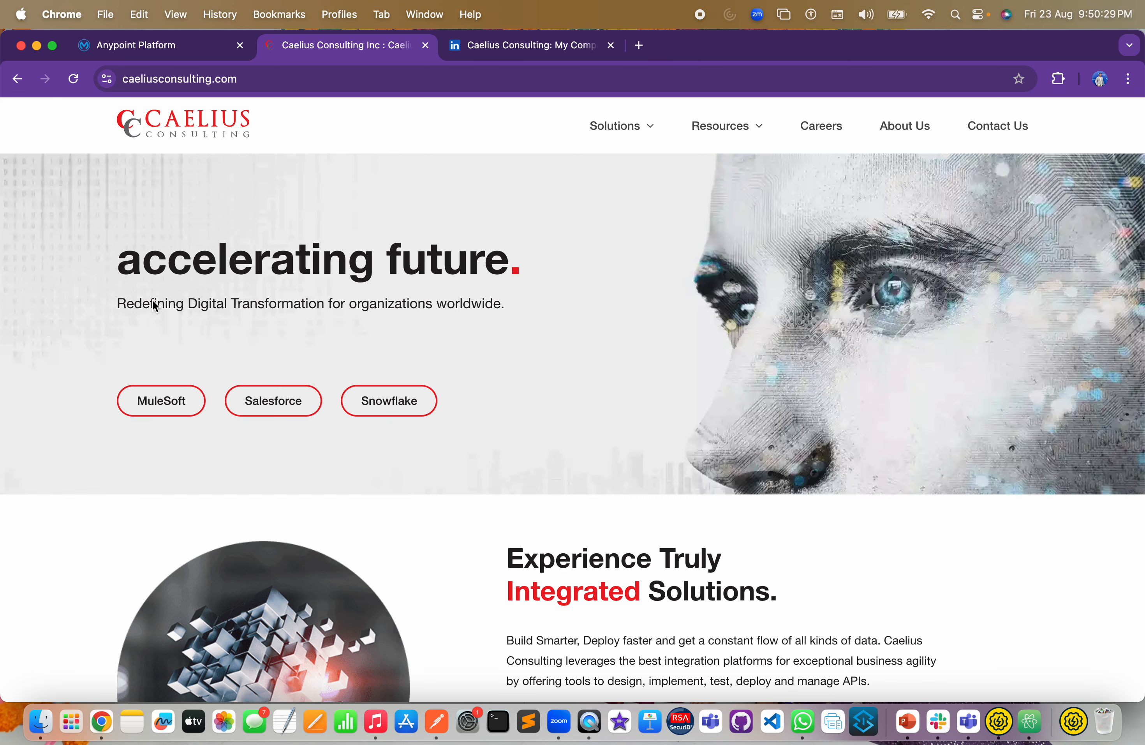
{"action": "left_click", "coordinate": [494, 47]}
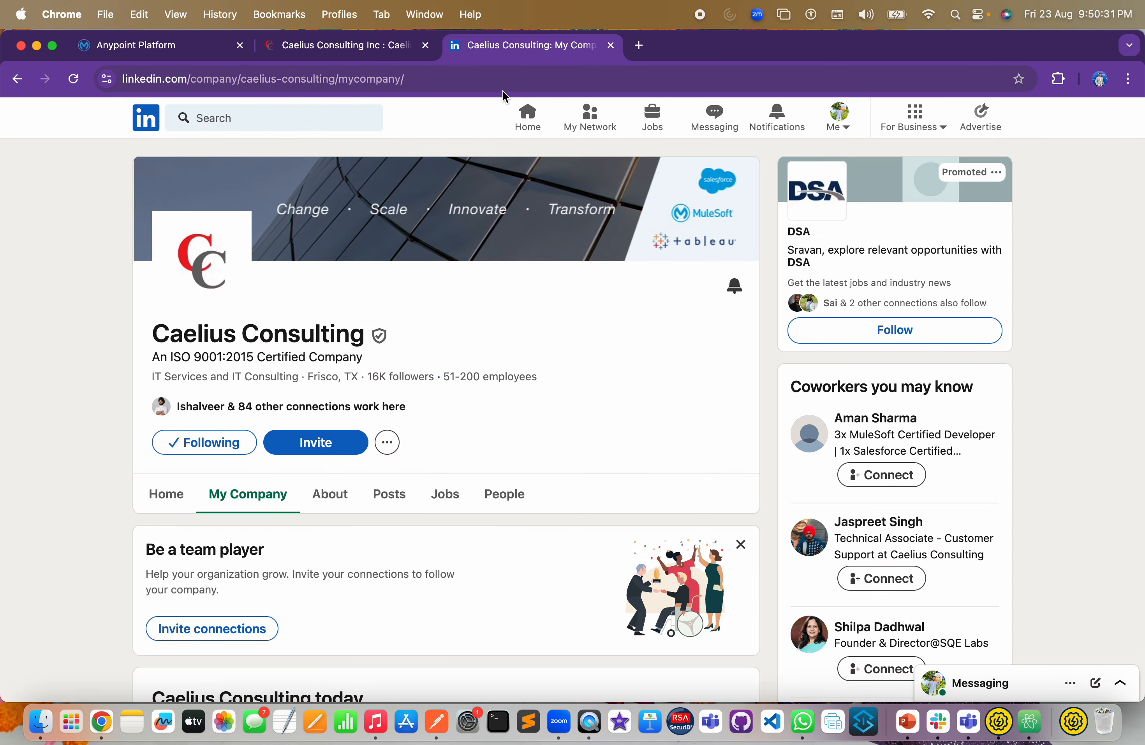
{"action": "left_click", "coordinate": [347, 54]}
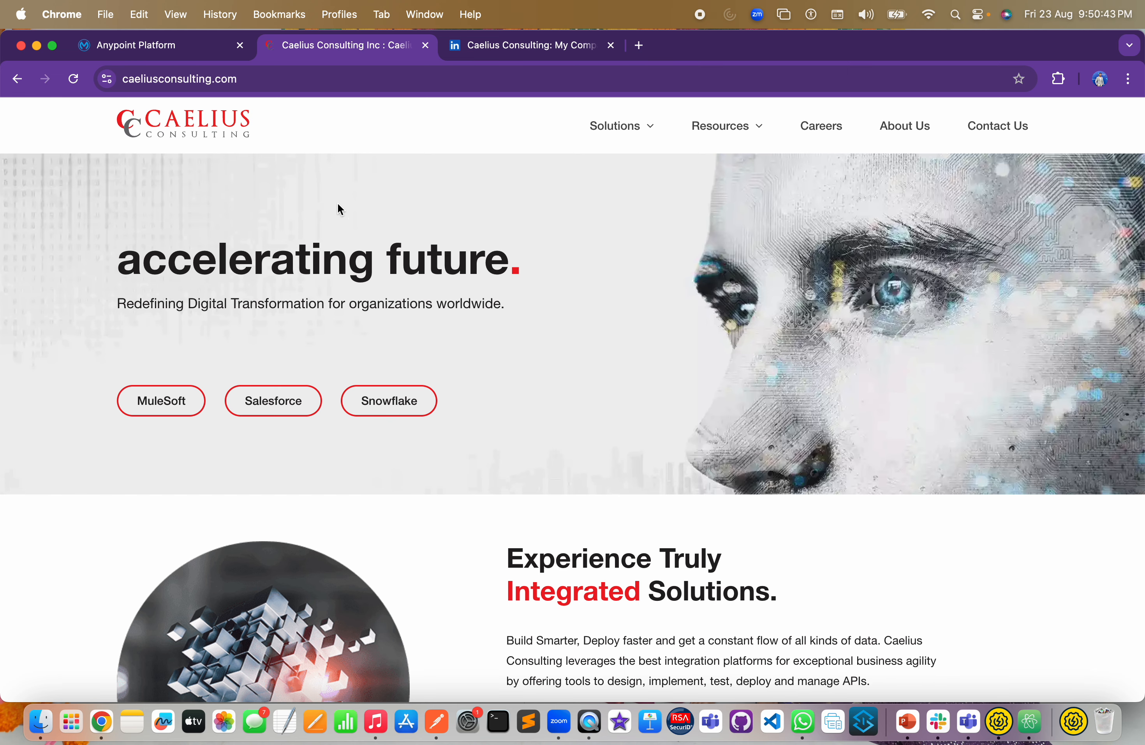
- Return to Anypoint Platform and open Intelligent Document Processing
{"action": "left_click", "coordinate": [136, 48]}
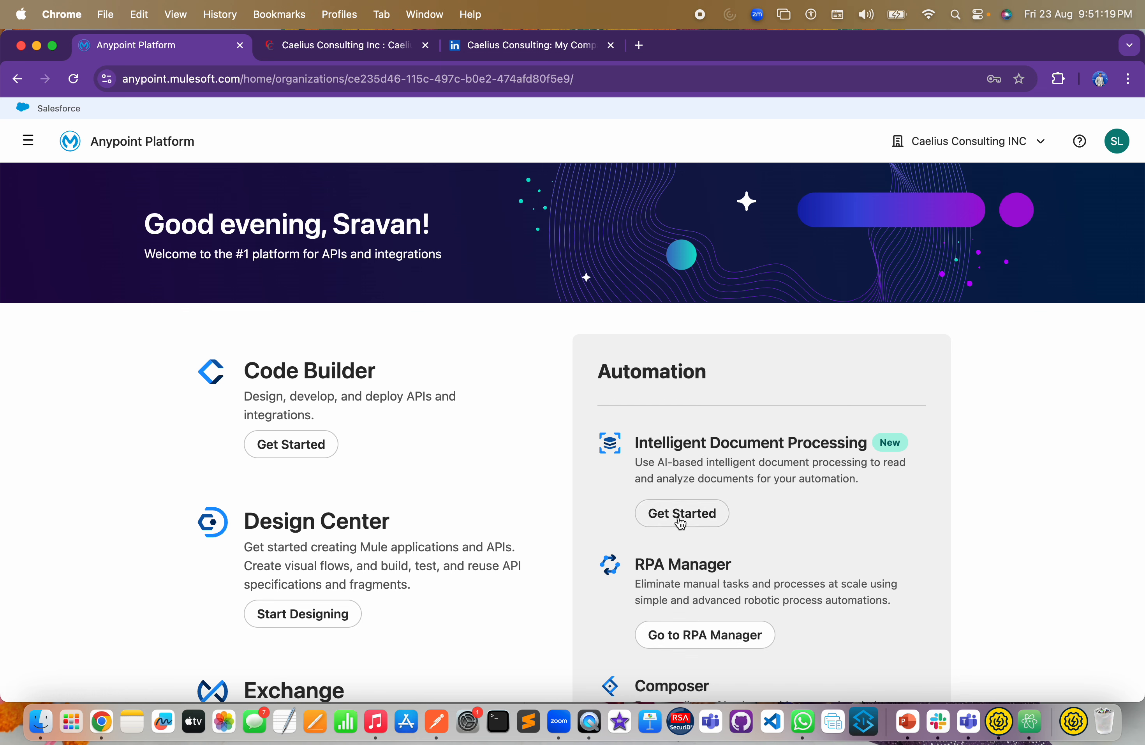
{"action": "scroll", "coordinate": [677, 520], "scroll_direction": "down", "scroll_amount": 1}
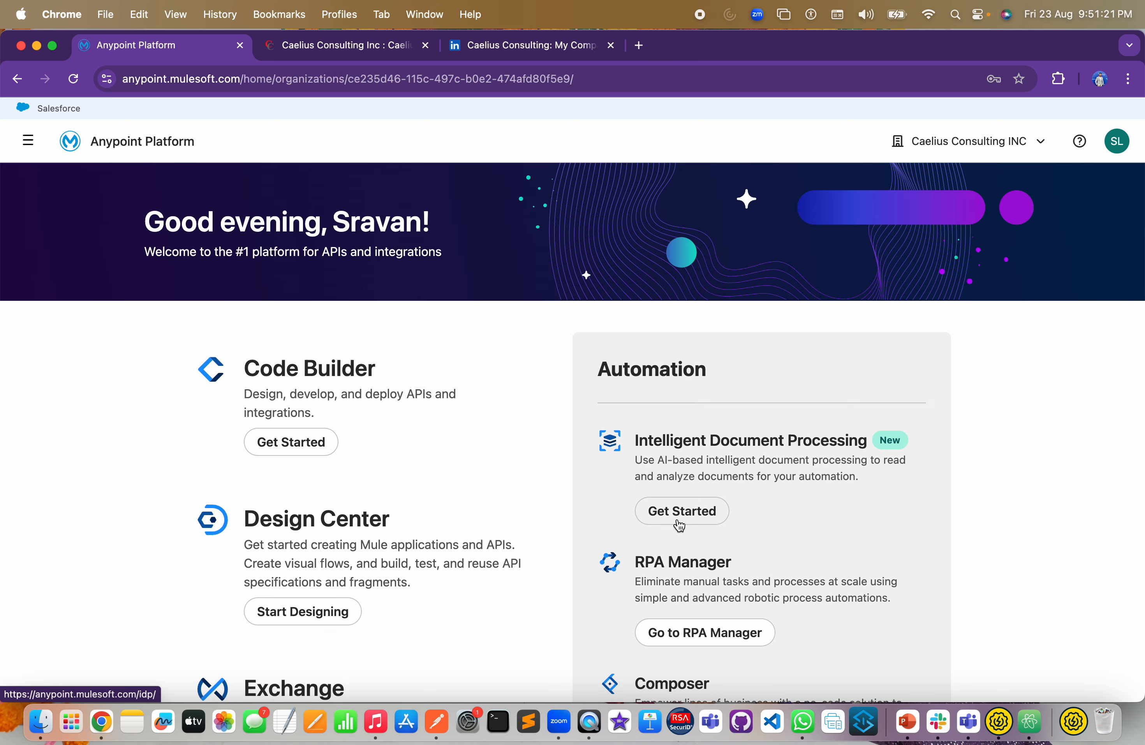
{"action": "left_click", "coordinate": [680, 522]}
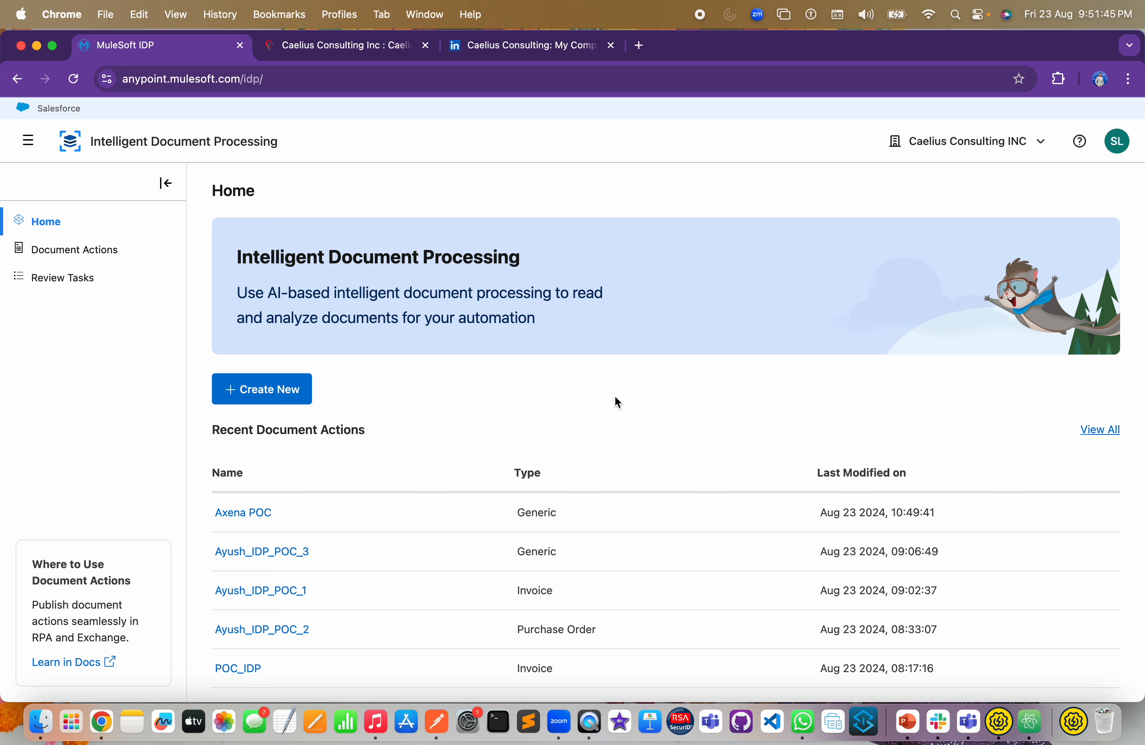
- Try to create a new document action of type Generic named caelius-demo
{"action": "left_click", "coordinate": [275, 392]}
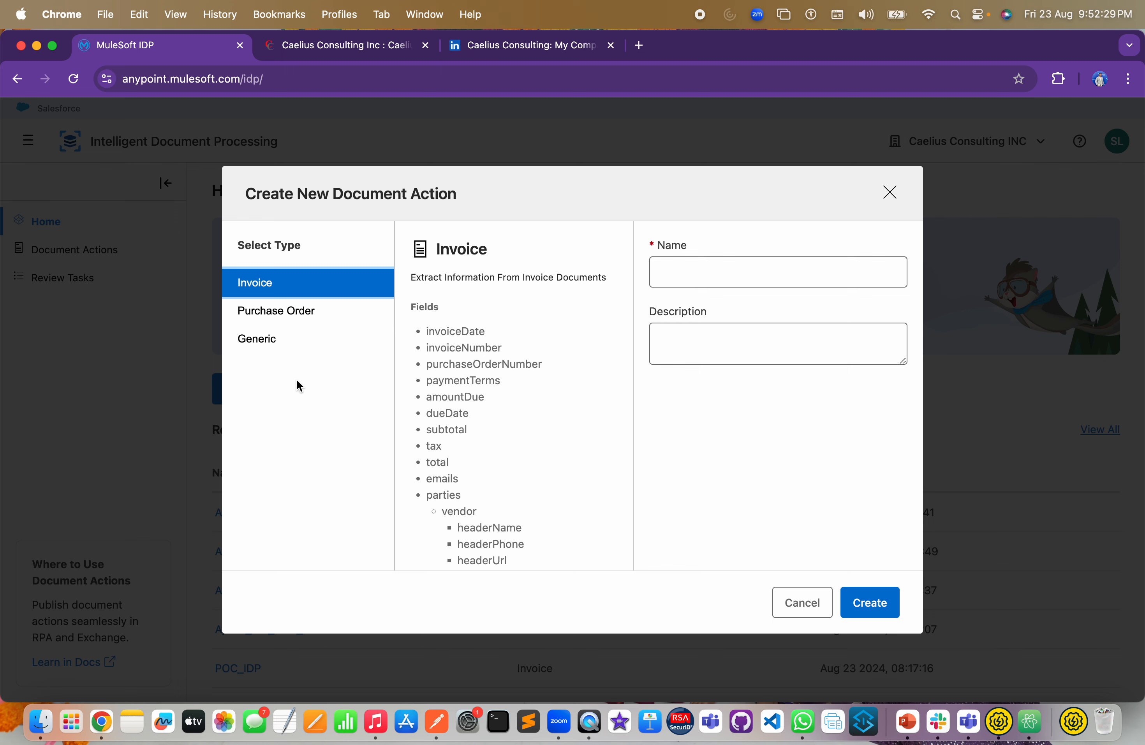
{"action": "left_click", "coordinate": [247, 338]}
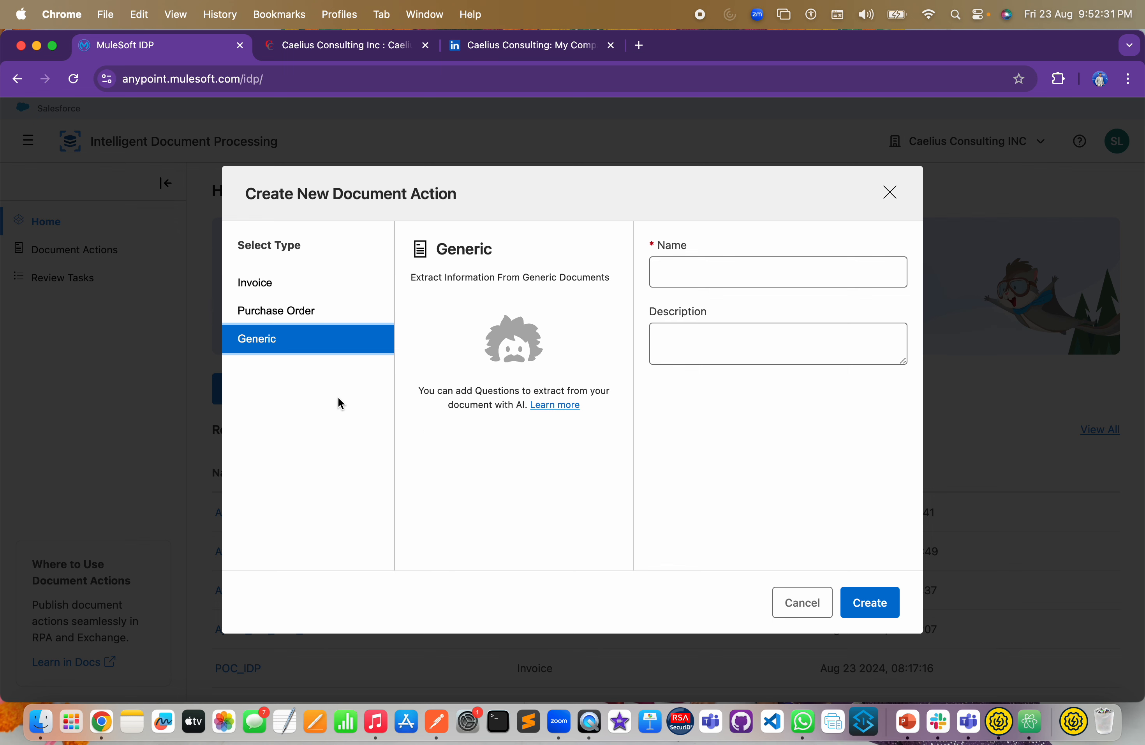
{"action": "left_click", "coordinate": [704, 276]}
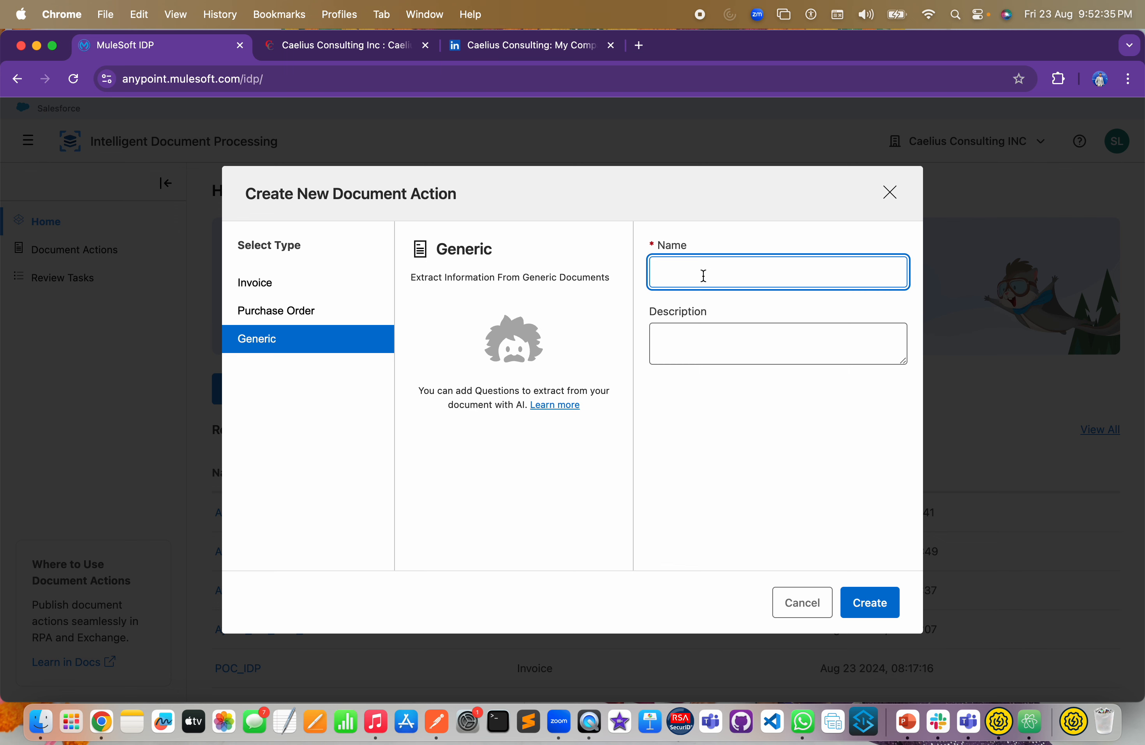
{"action": "type", "text": "caelius-demo"}
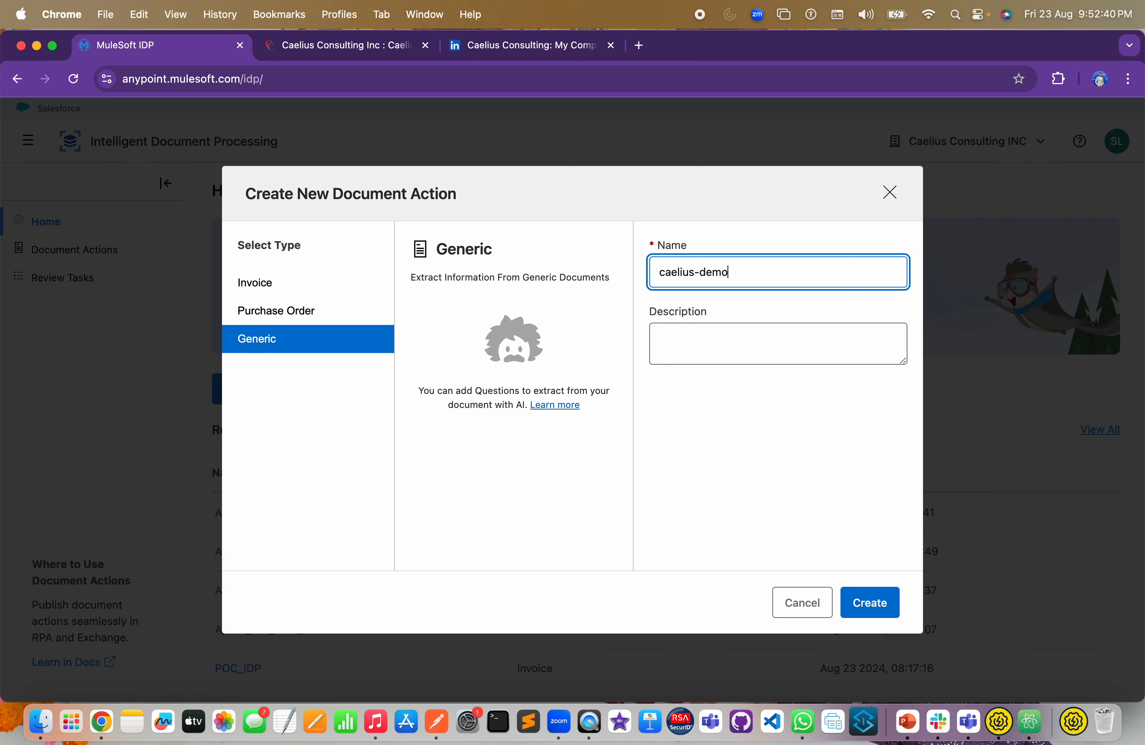
{"action": "left_click", "coordinate": [870, 613]}
- Add the description "patient information", change the name to caelius-demo-mulesoft and create the document action
{"action": "left_click", "coordinate": [713, 329]}
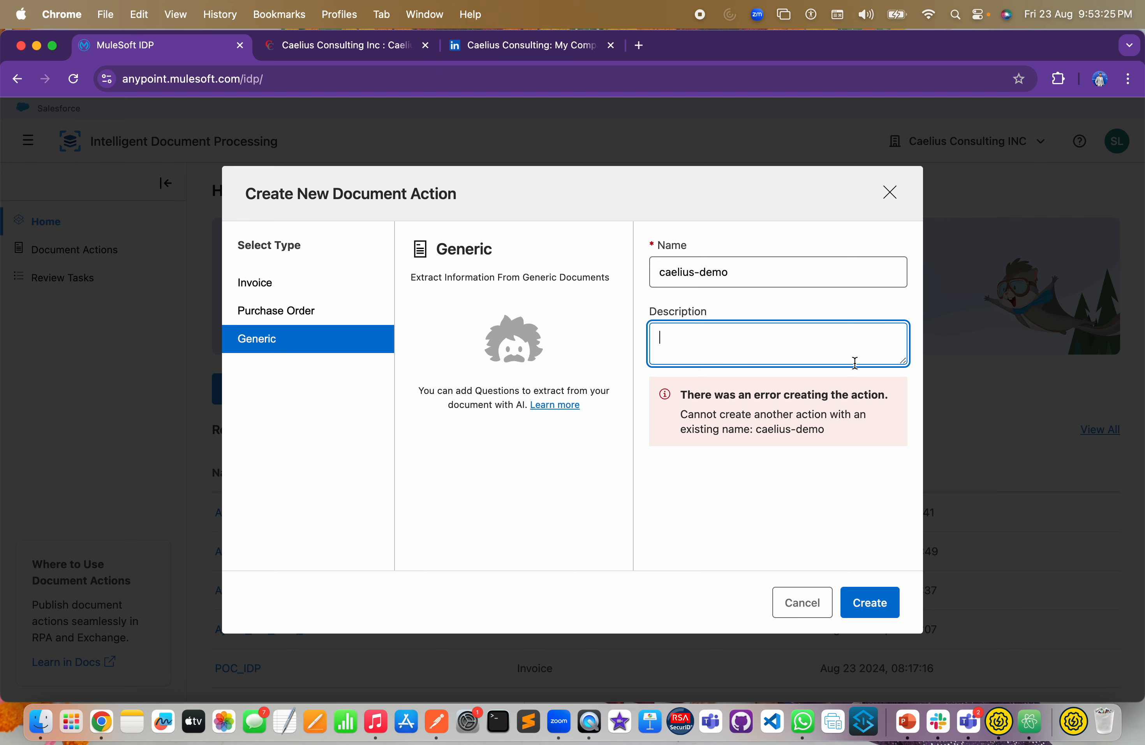
{"action": "type", "text": "patient information"}
{"action": "left_click", "coordinate": [875, 608]}
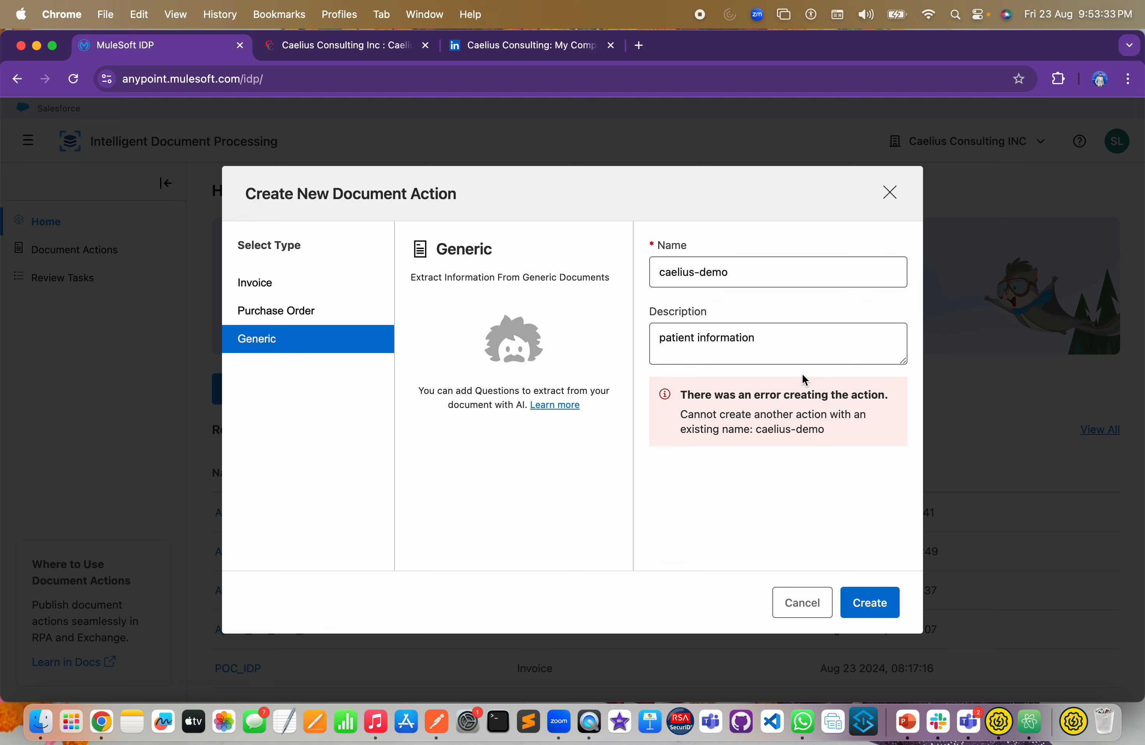
{"action": "left_click", "coordinate": [789, 337]}
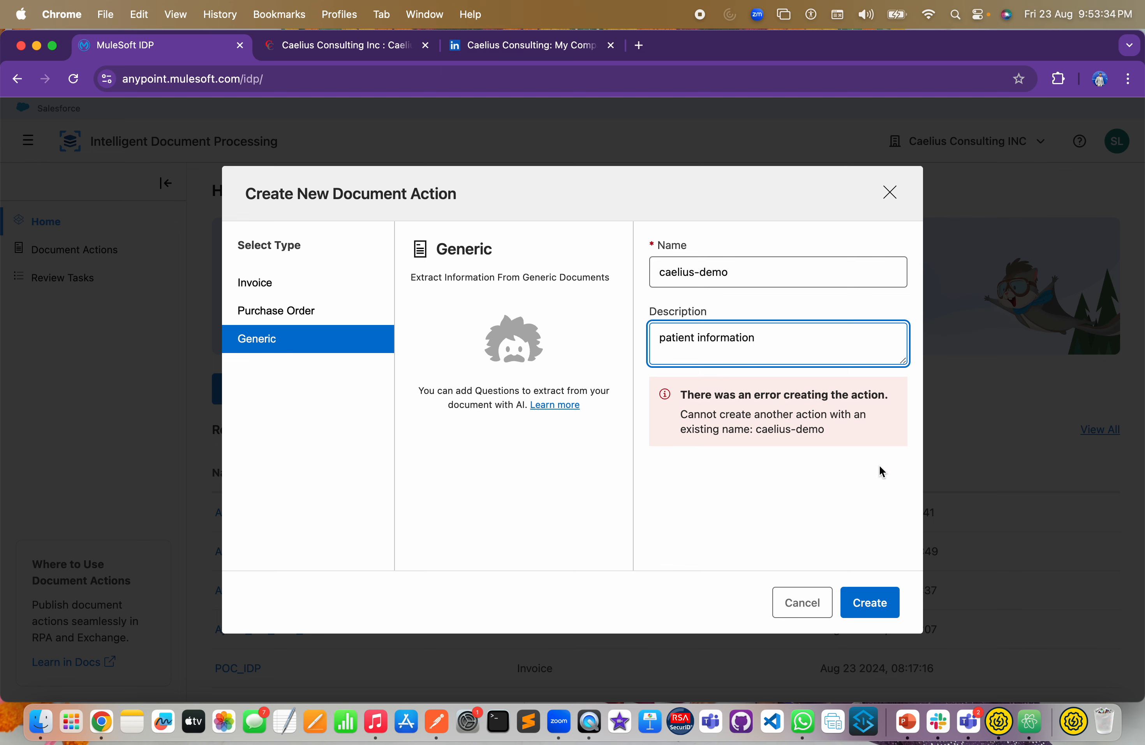
{"action": "left_click", "coordinate": [749, 268]}
{"action": "type", "text": "-mulesoft"}
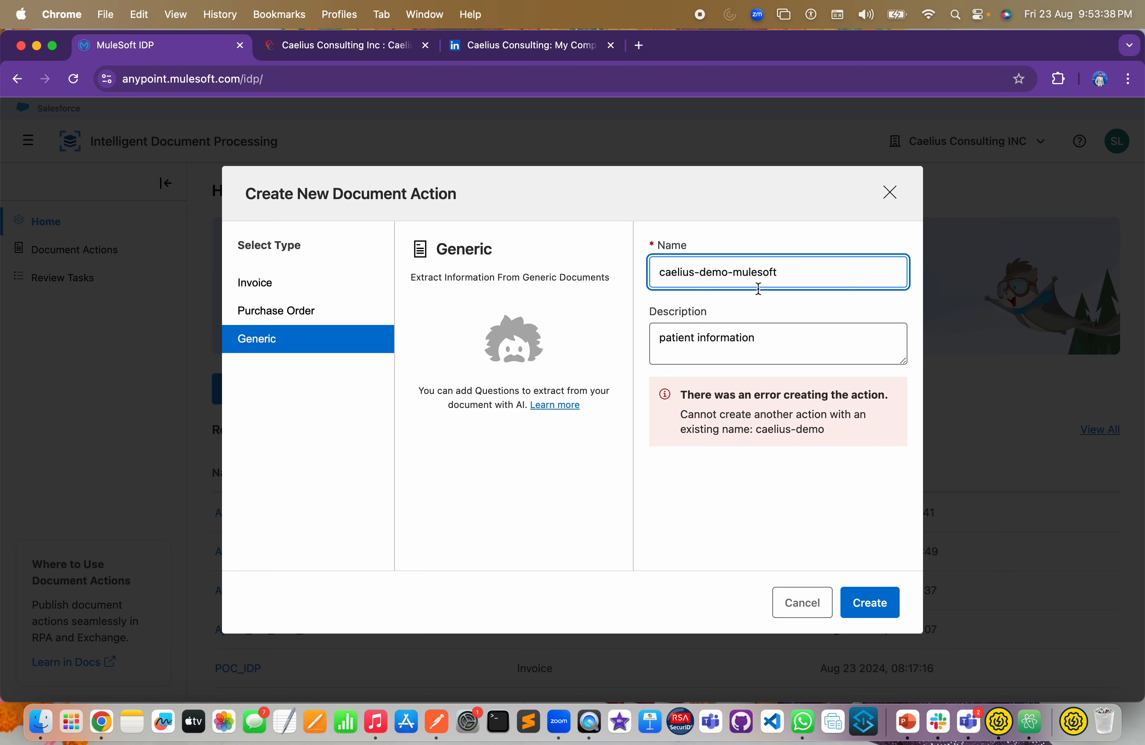
{"action": "left_click", "coordinate": [875, 600]}
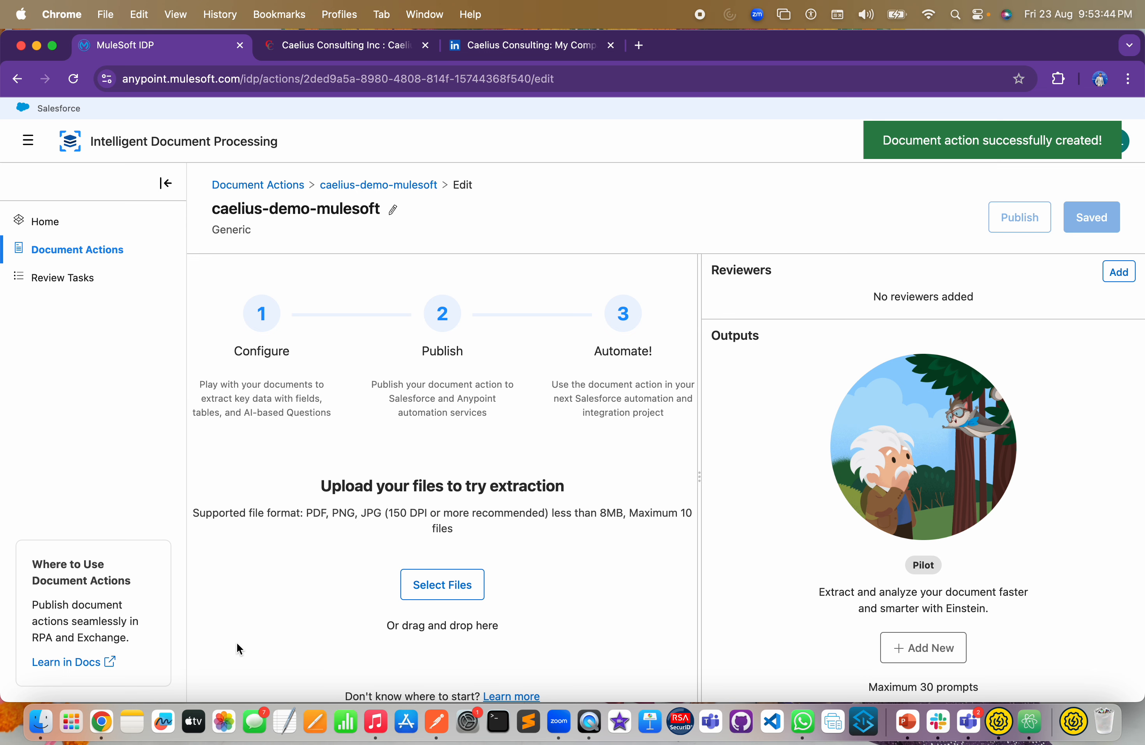
- Open "Patient Information filled .pdf" from Finder in Acrobat Reader and show it full screen
{"action": "left_click", "coordinate": [41, 721]}
{"action": "left_click", "coordinate": [639, 116]}
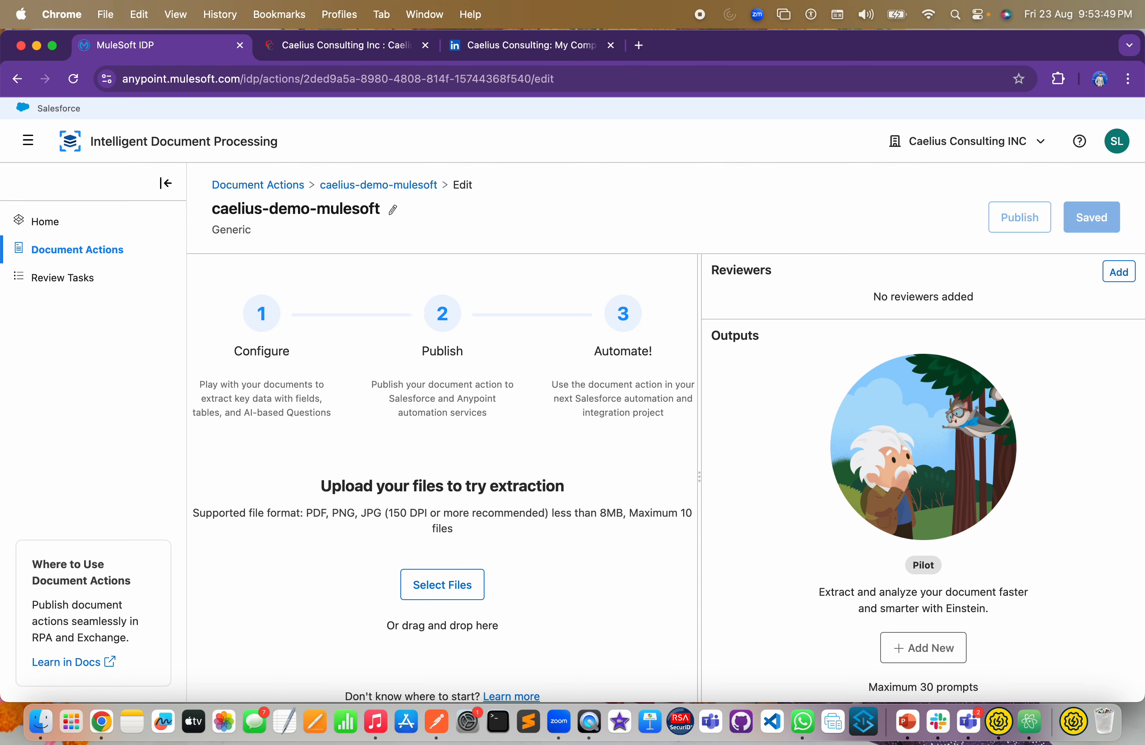
{"action": "left_click", "coordinate": [41, 721]}
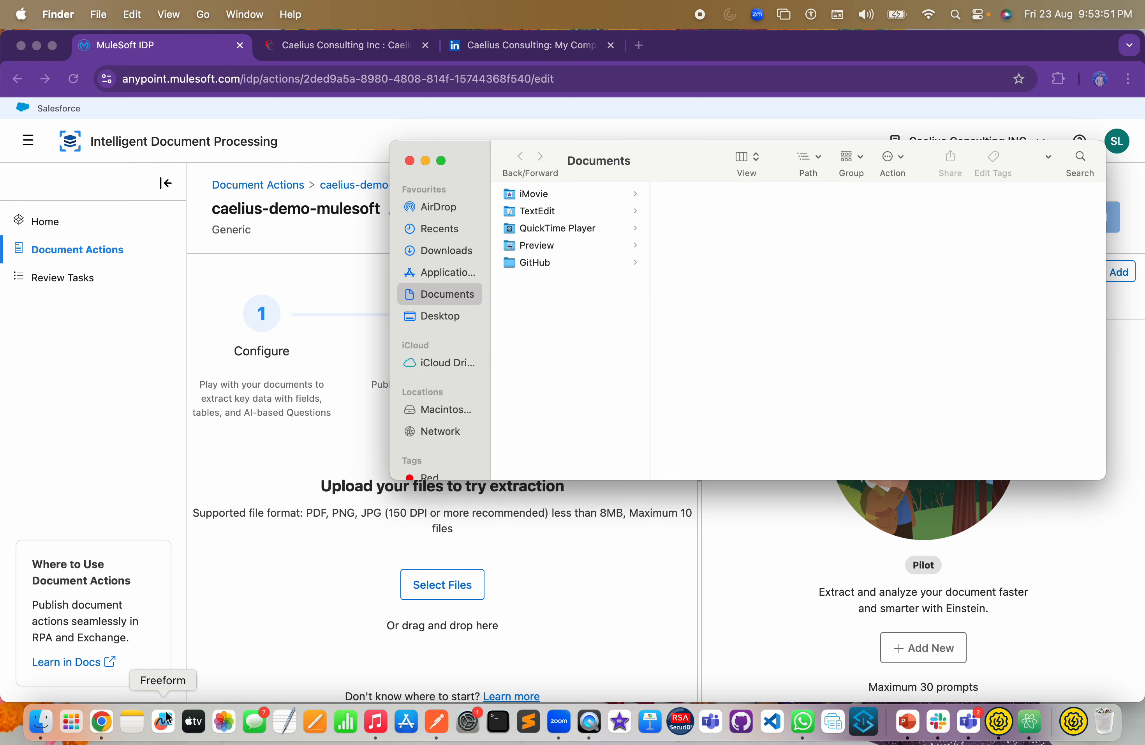
{"action": "left_click_drag", "start_coordinate": [662, 158], "coordinate": [1144, 194]}
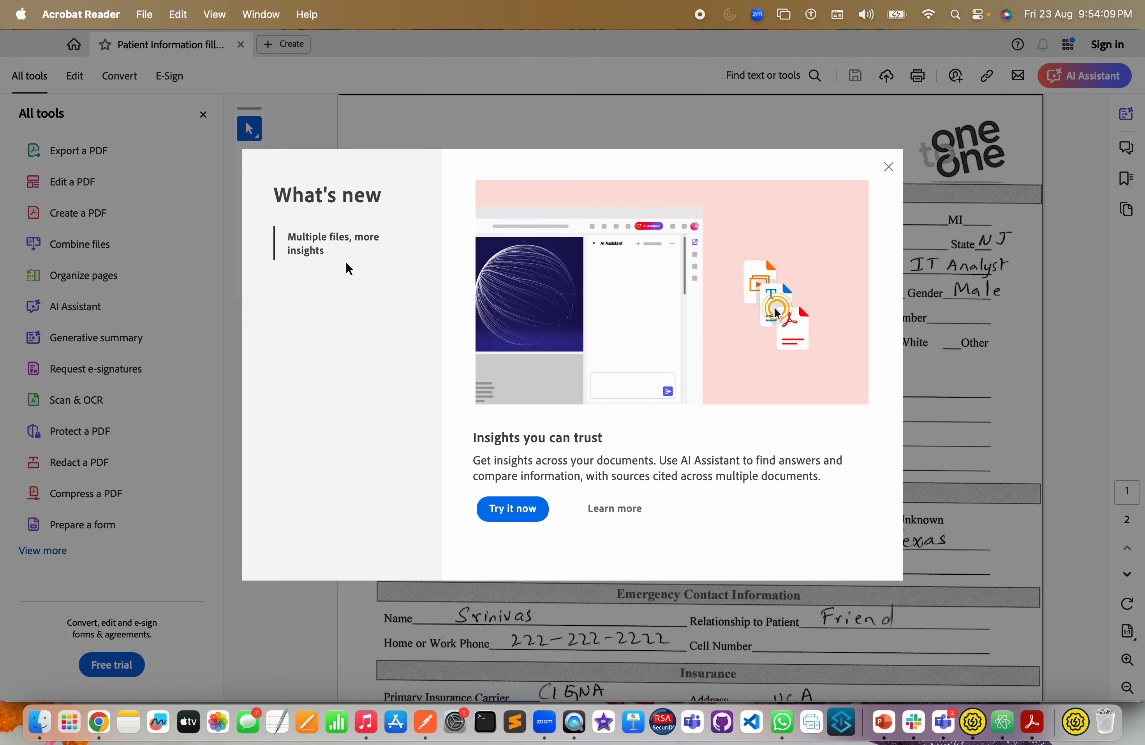
{"action": "left_click", "coordinate": [889, 169]}
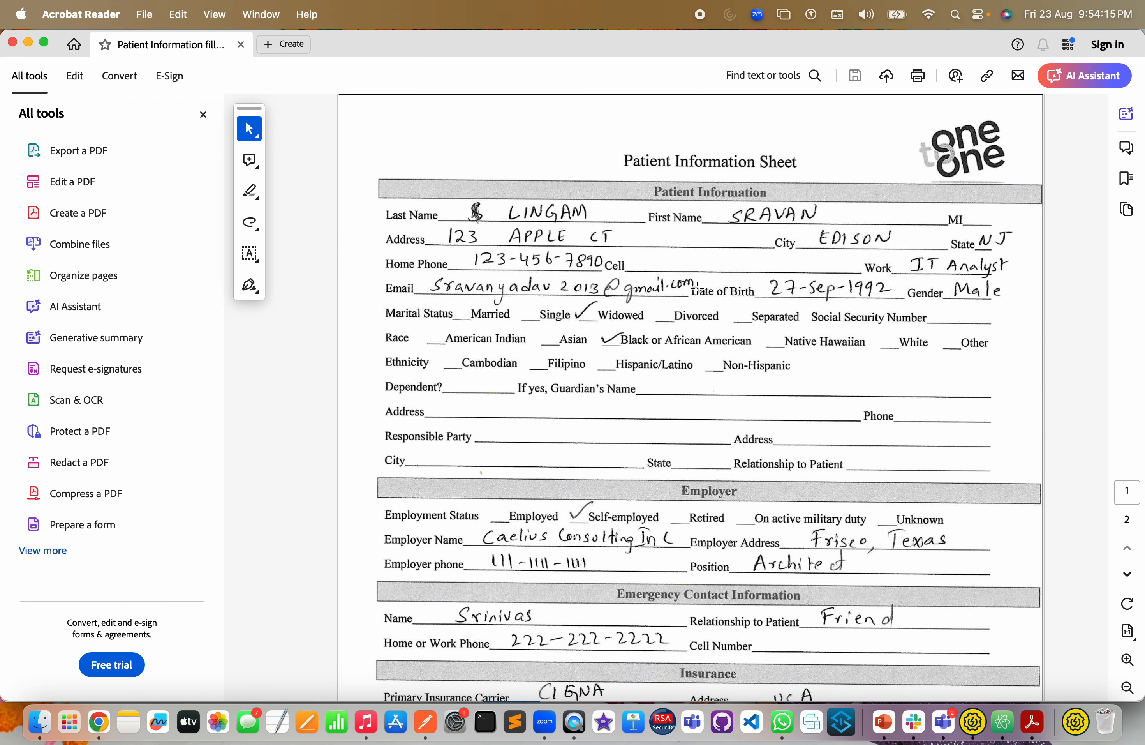
{"action": "left_click", "coordinate": [44, 42]}
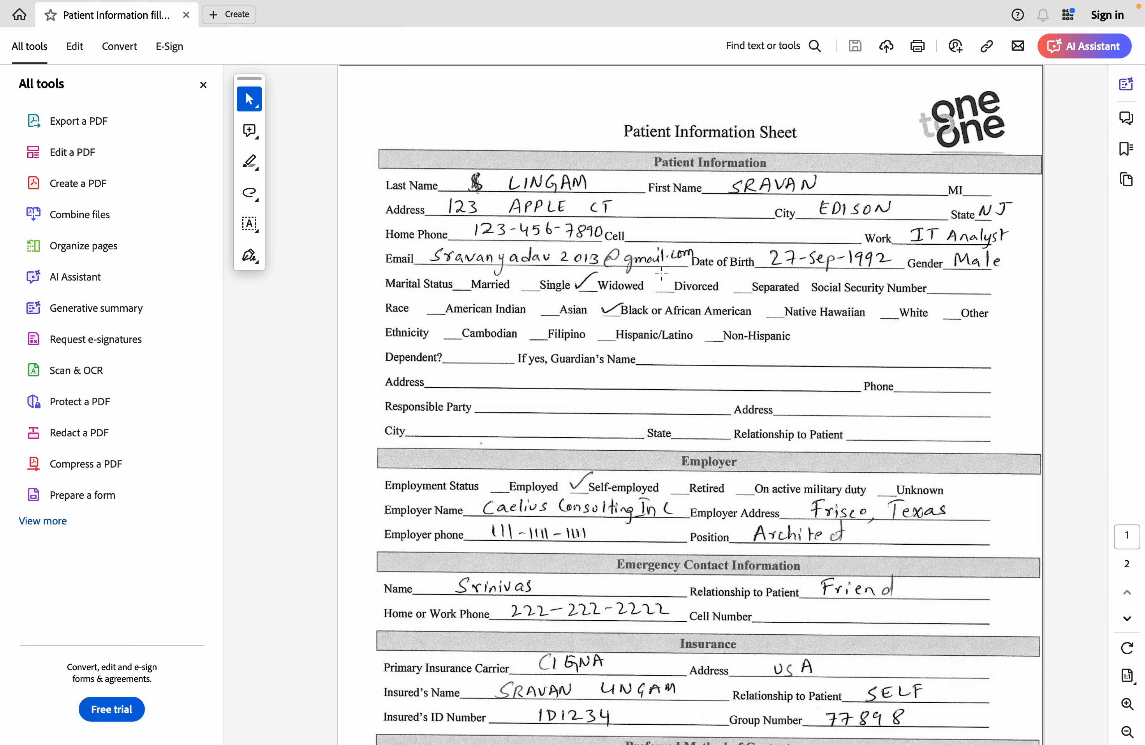
- Read through both pages of the handwritten patient information sheet, including the employer, insurance, contact and consent sections
{"action": "scroll", "coordinate": [661, 273], "scroll_direction": "down", "scroll_amount": 3}
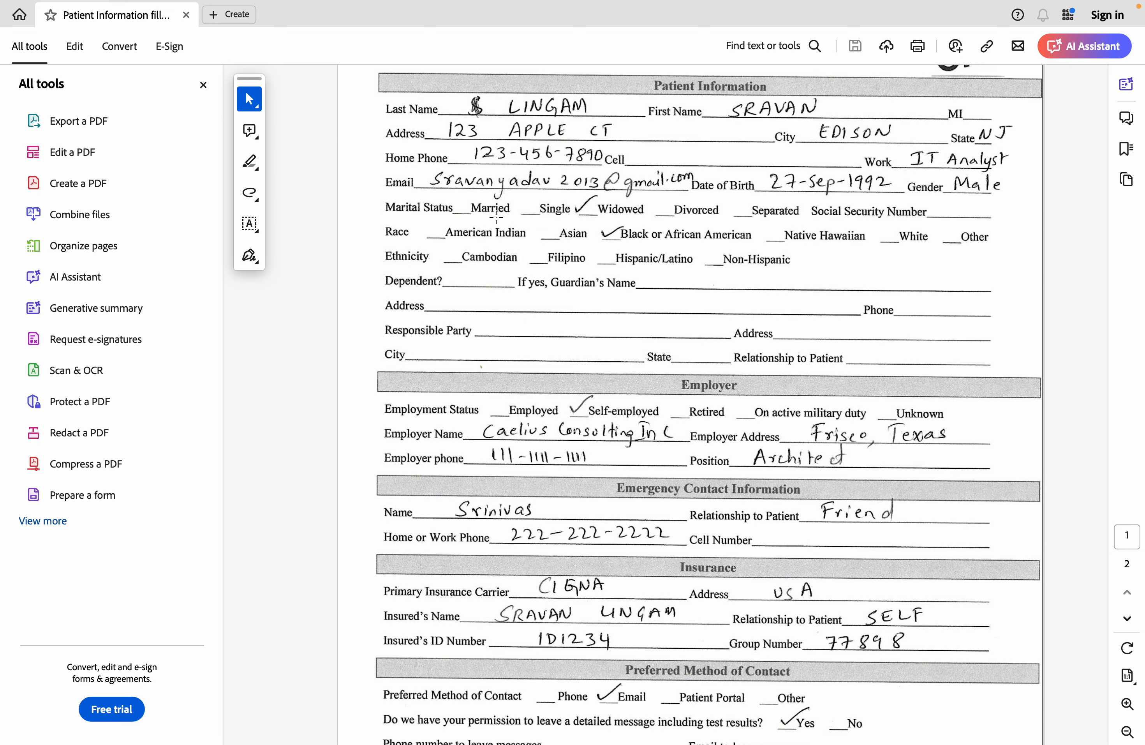
{"action": "scroll", "coordinate": [527, 242], "scroll_direction": "down", "scroll_amount": 3}
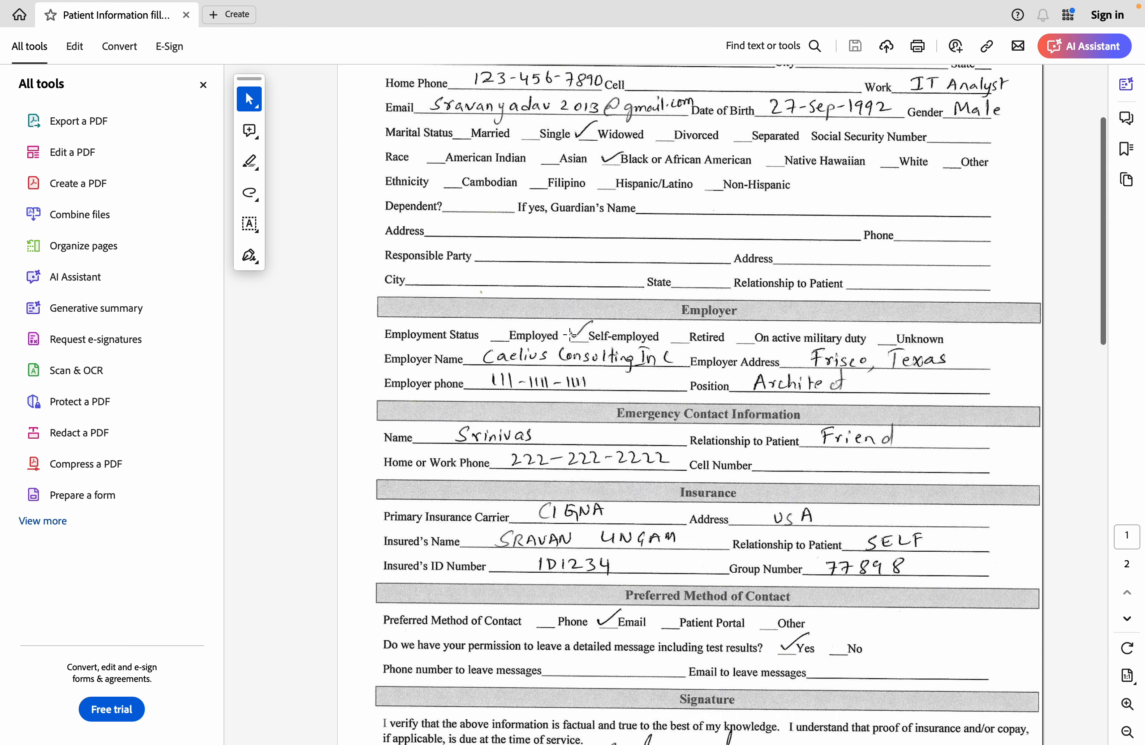
{"action": "scroll", "coordinate": [531, 362], "scroll_direction": "down", "scroll_amount": 3}
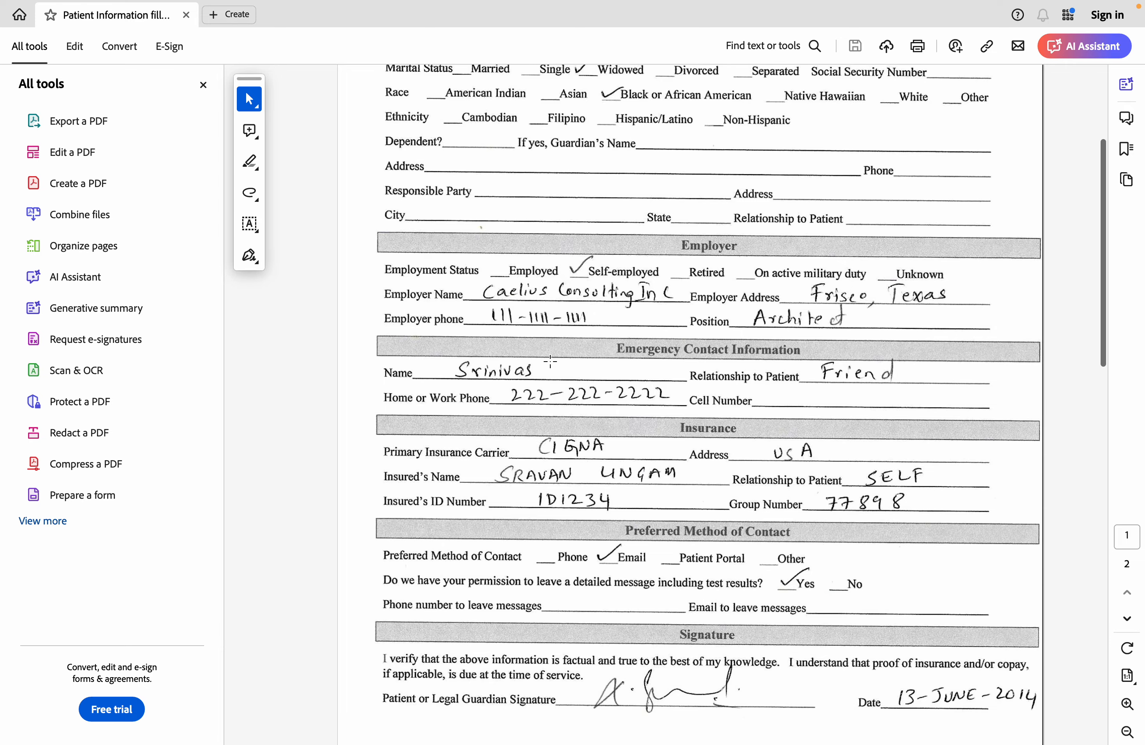
{"action": "scroll", "coordinate": [546, 362], "scroll_direction": "down", "scroll_amount": 5}
{"action": "scroll", "coordinate": [552, 362], "scroll_direction": "down", "scroll_amount": 15}
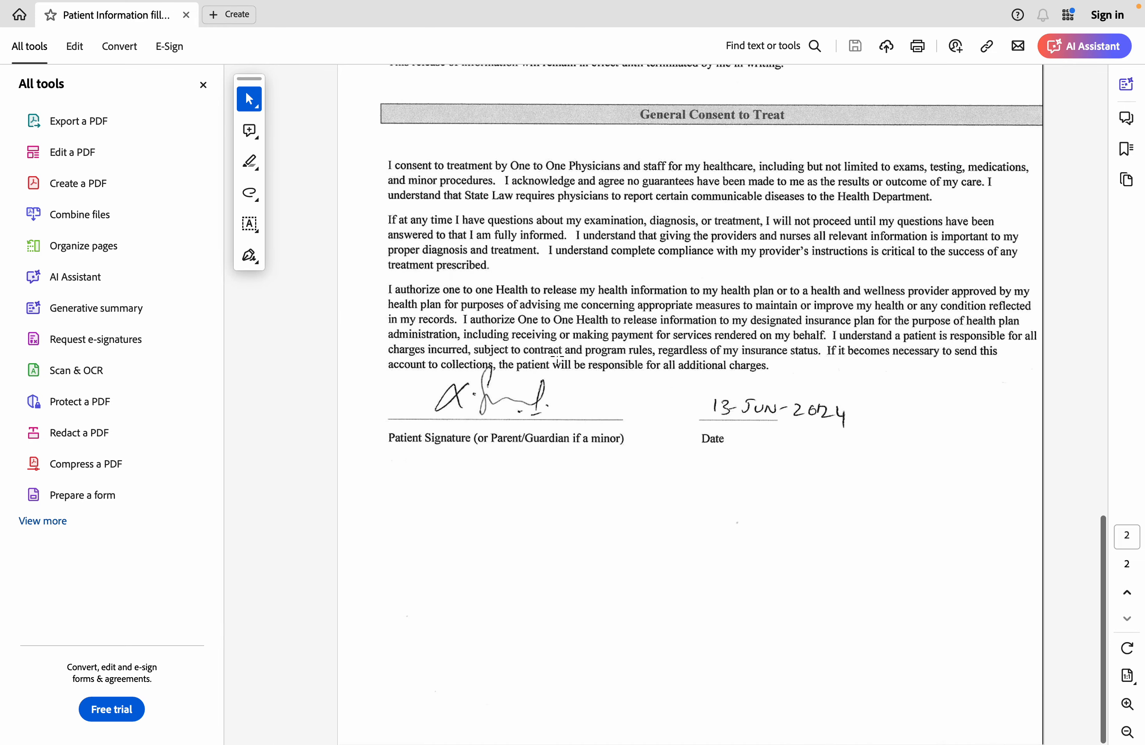
{"action": "scroll", "coordinate": [475, 239], "scroll_direction": "up", "scroll_amount": 20}
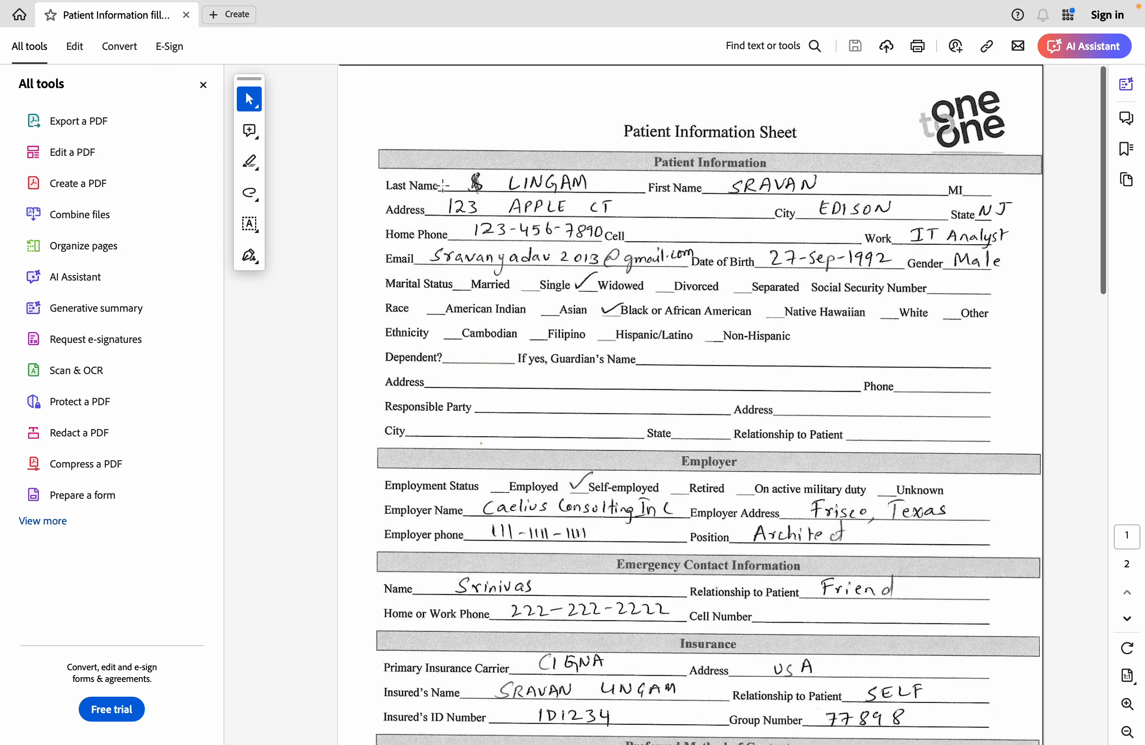
- Switch back to the browser and upload "Patient Information filled .pdf" from Downloads to the caelius-demo-mulesoft document action
{"action": "key", "text": "ctrl+Left"}
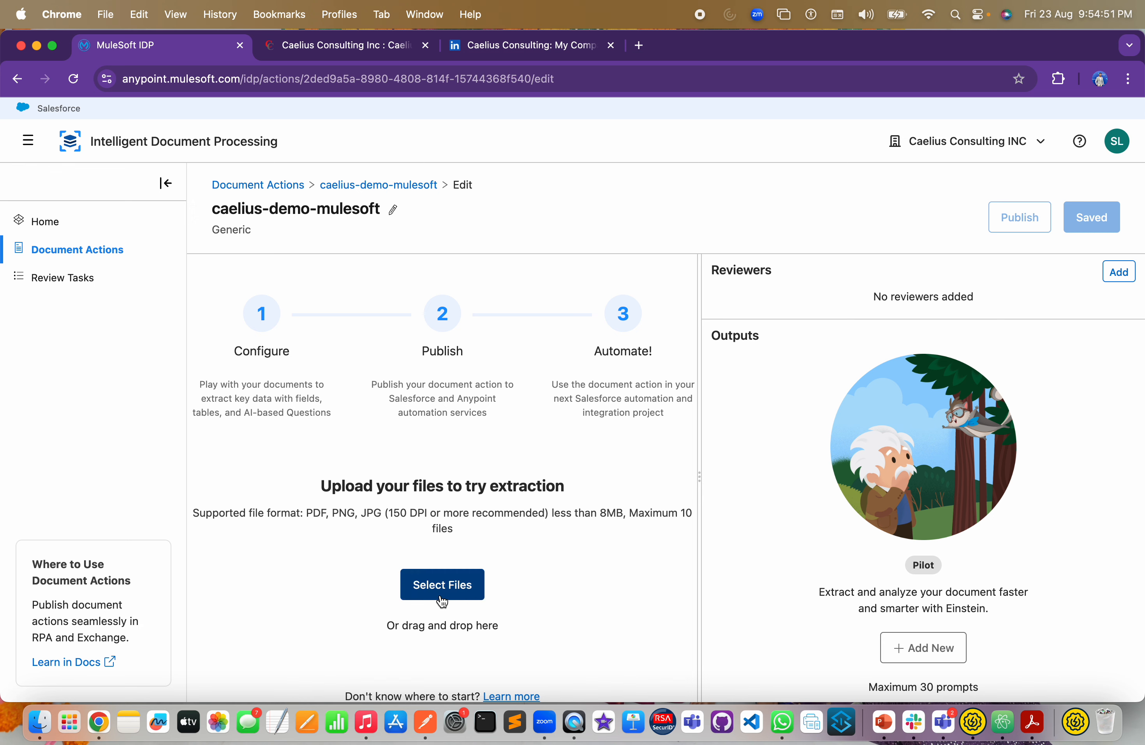
{"action": "left_click", "coordinate": [456, 588]}
{"action": "scroll", "coordinate": [338, 477], "scroll_direction": "down", "scroll_amount": 15}
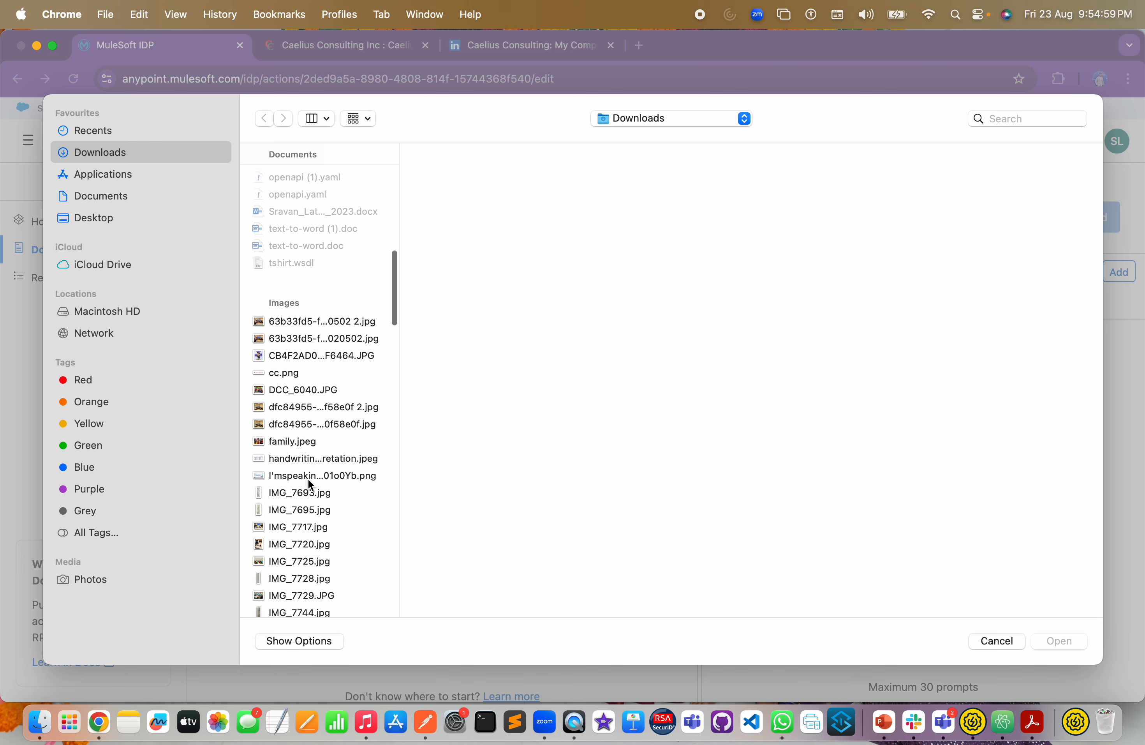
{"action": "scroll", "coordinate": [312, 482], "scroll_direction": "down", "scroll_amount": 5}
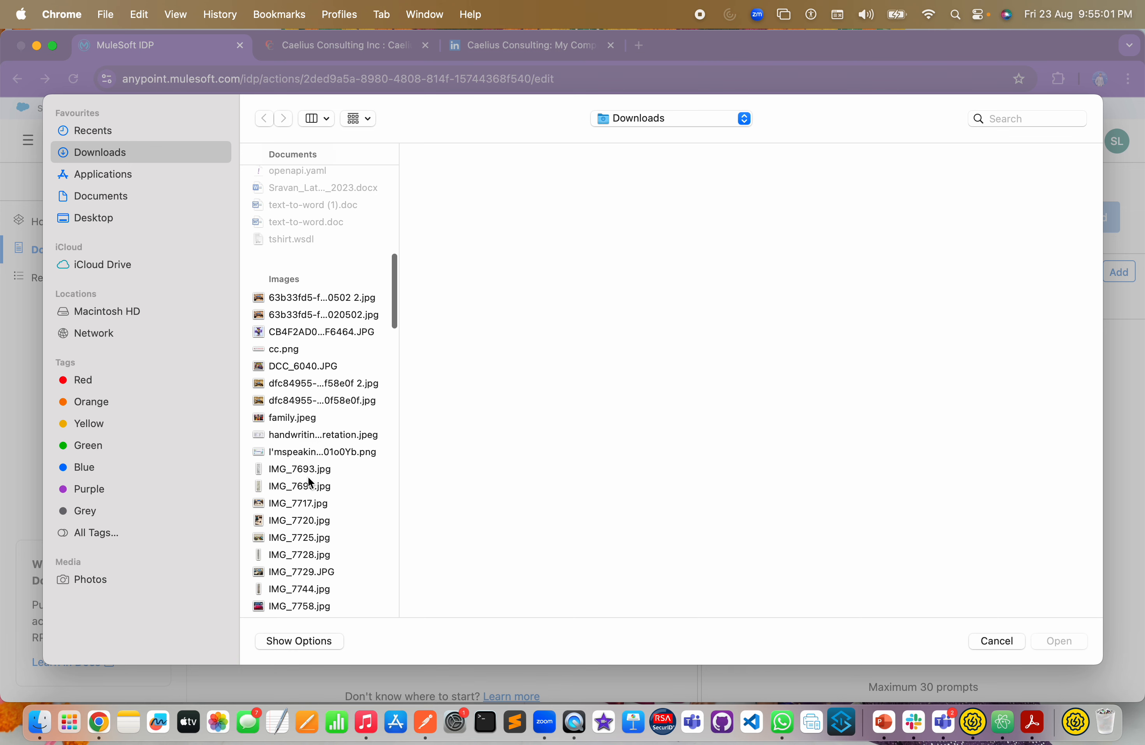
{"action": "scroll", "coordinate": [308, 476], "scroll_direction": "down", "scroll_amount": 8}
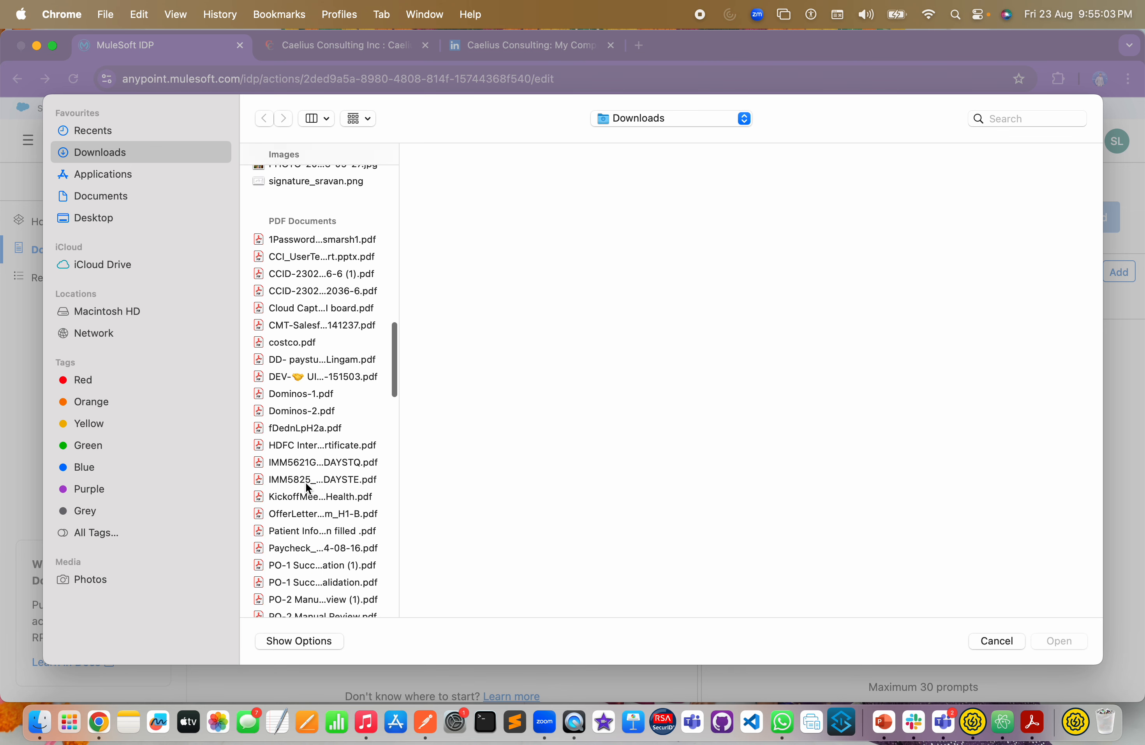
{"action": "left_click", "coordinate": [306, 442]}
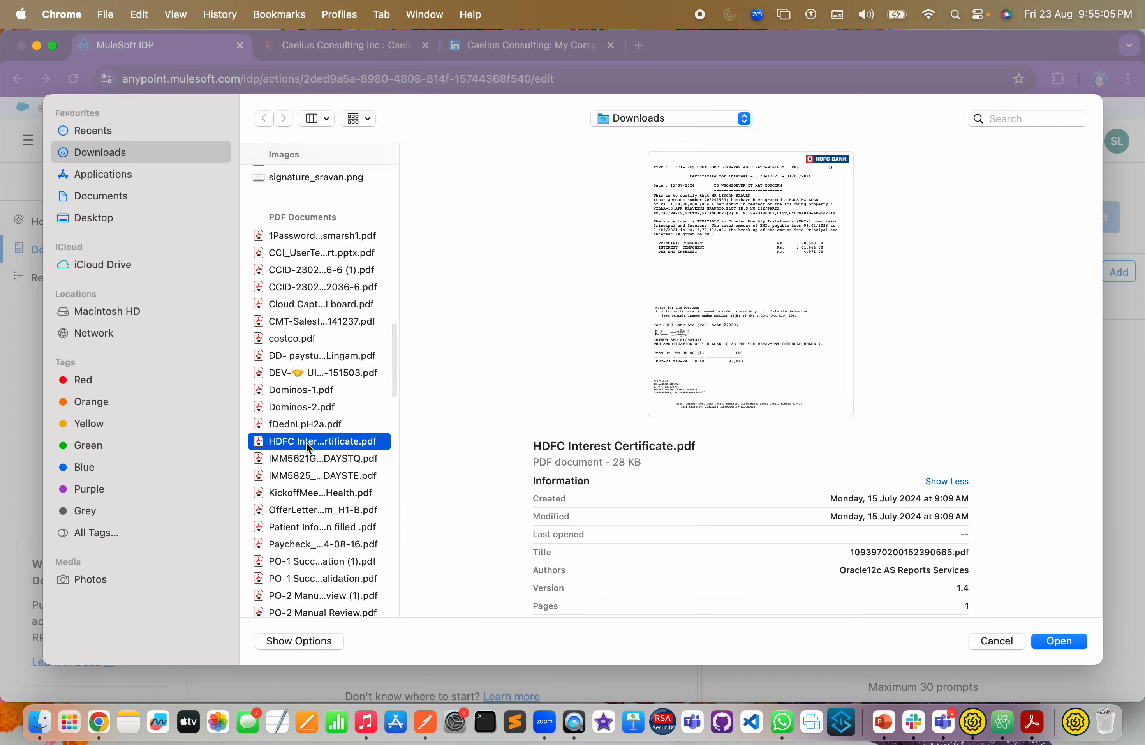
{"action": "type", "text": "pa"}
{"action": "key", "text": "Return"}
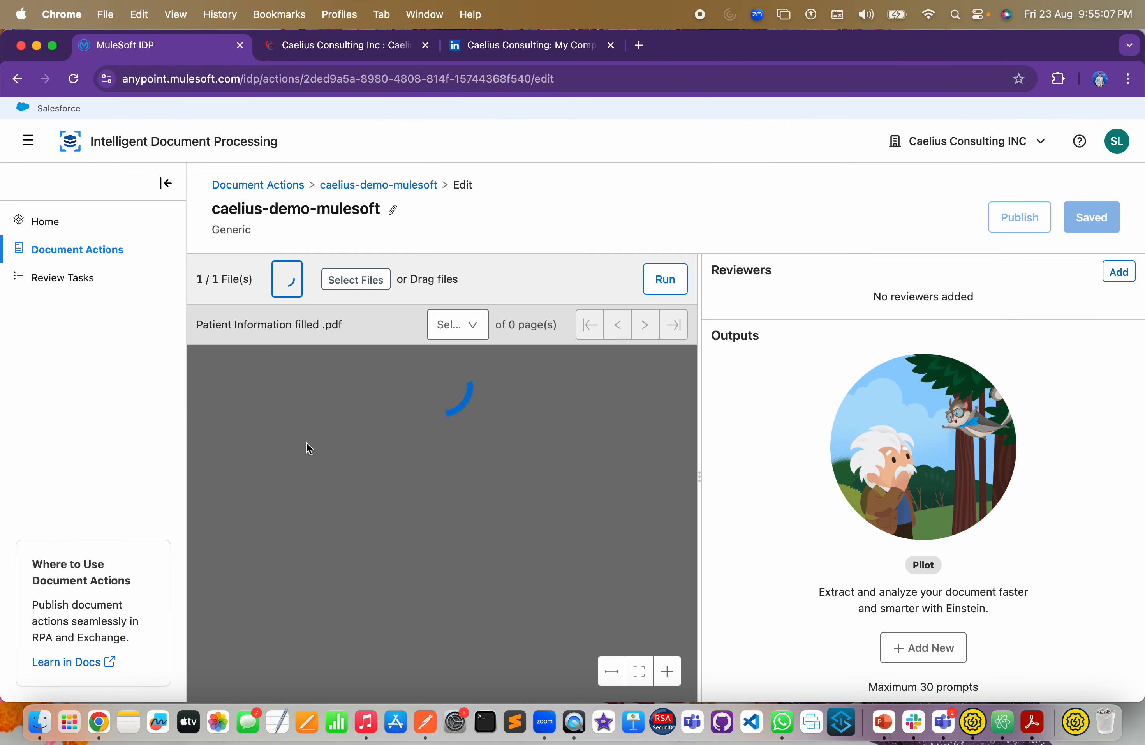
- Check the uploaded patient form against the original PDF and display its page 2 in the preview
{"action": "key", "text": "ctrl+Right"}
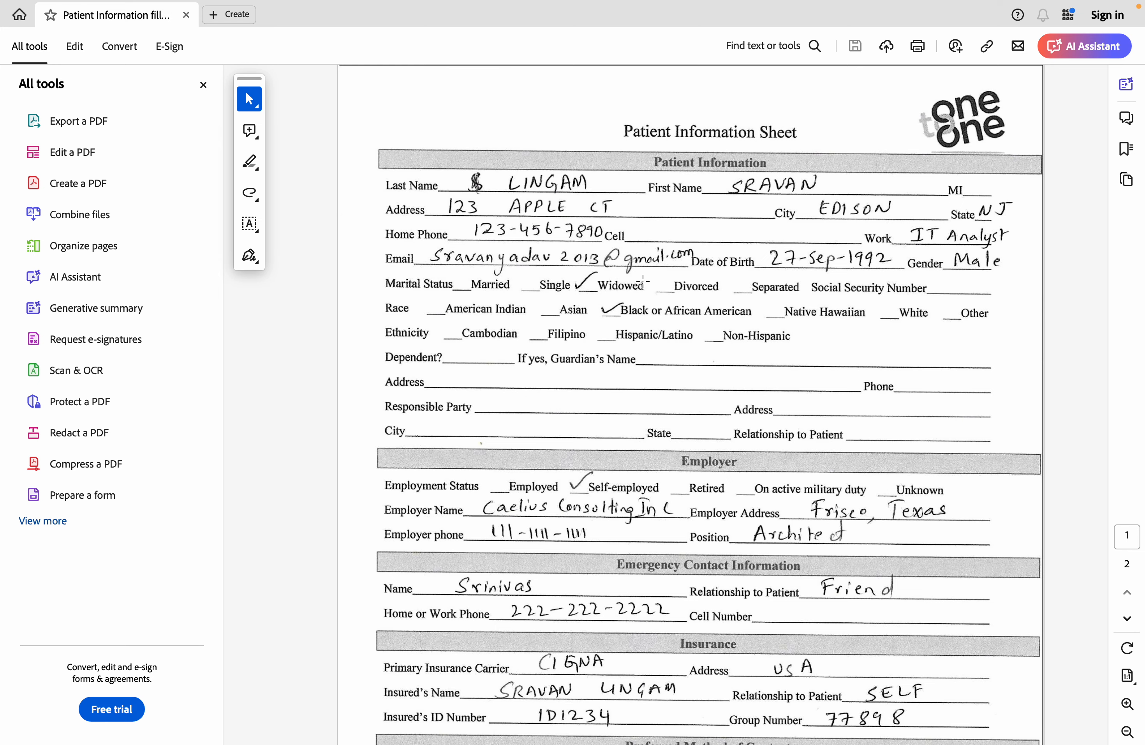
{"action": "key", "text": "ctrl+Left"}
{"action": "scroll", "coordinate": [503, 445], "scroll_direction": "down", "scroll_amount": 7}
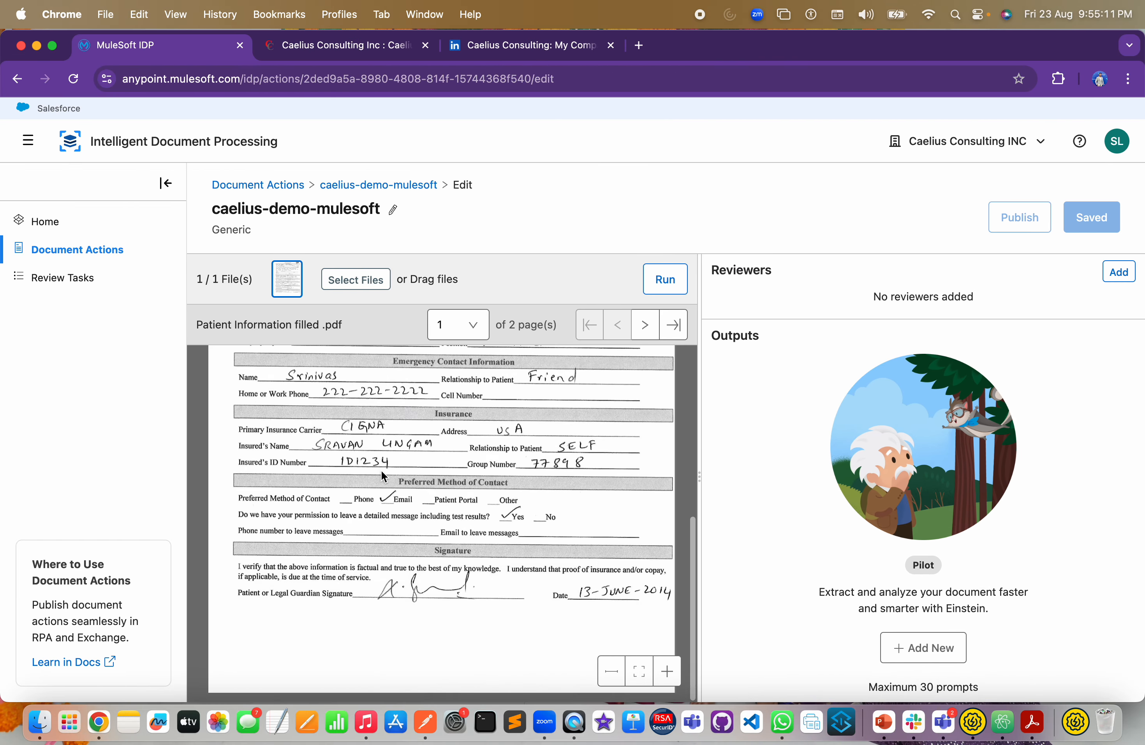
{"action": "left_click", "coordinate": [467, 331]}
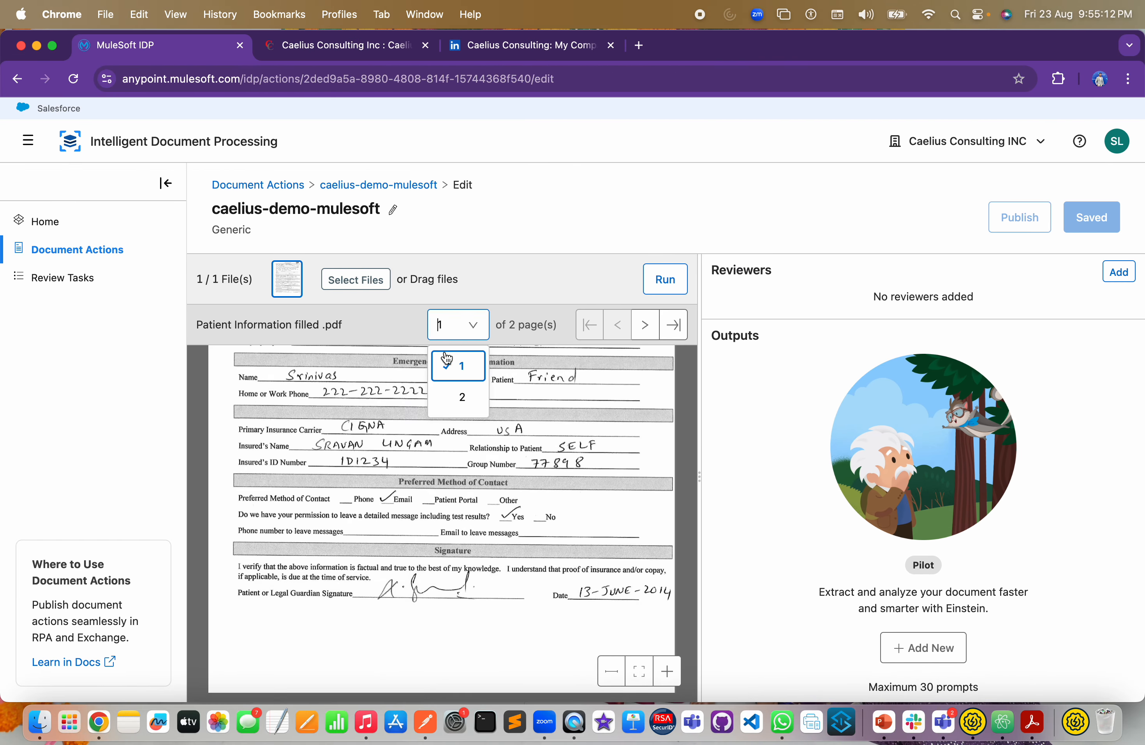
{"action": "left_click", "coordinate": [459, 396]}
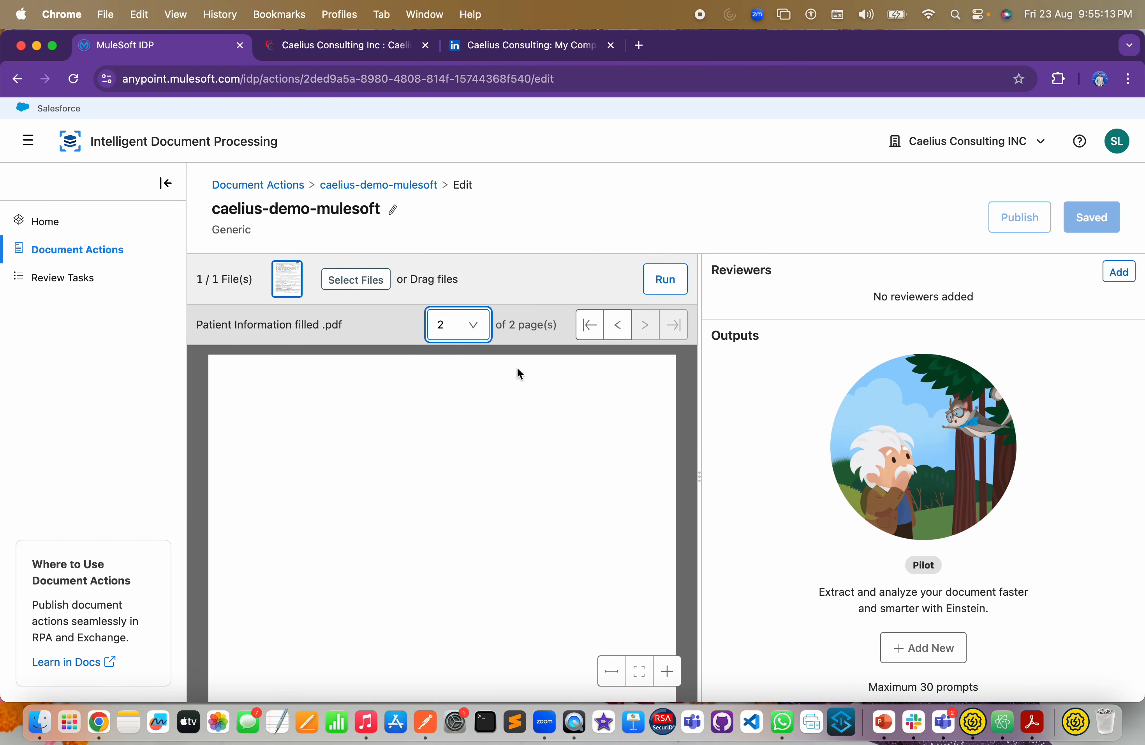
- Display page 1 of the uploaded patient form in the document preview
{"action": "left_click", "coordinate": [469, 338]}
{"action": "left_click", "coordinate": [460, 363]}
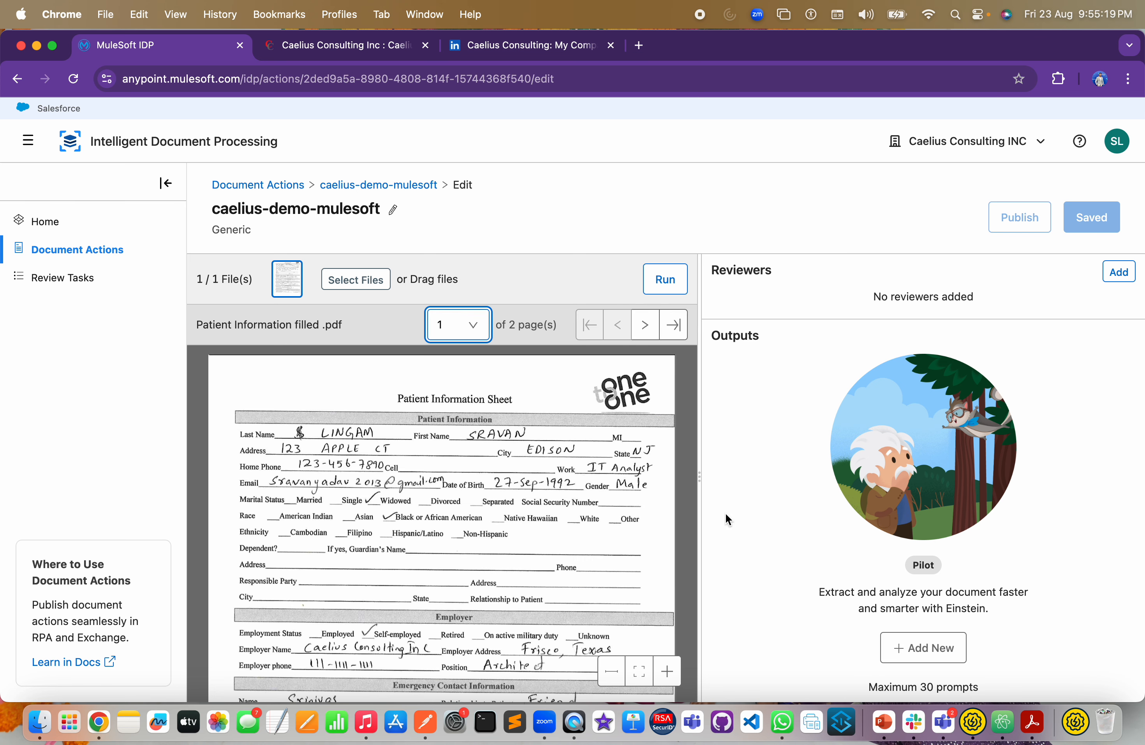
{"action": "left_click", "coordinate": [480, 325]}
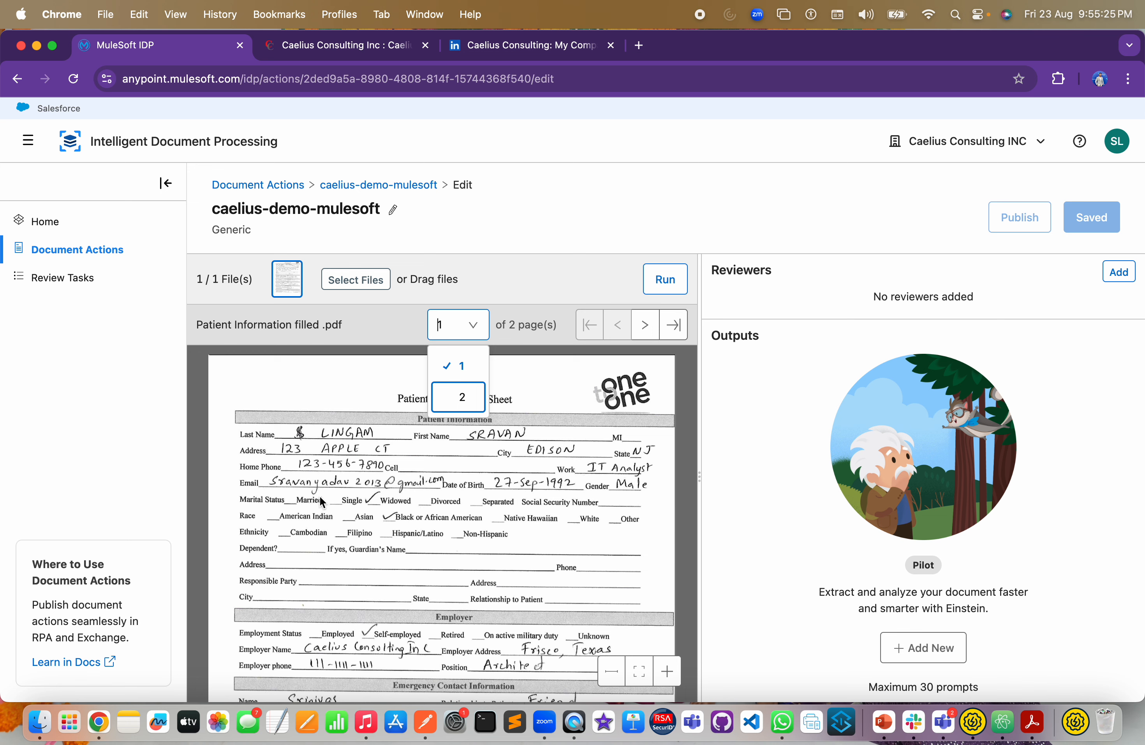
{"action": "left_click", "coordinate": [295, 482]}
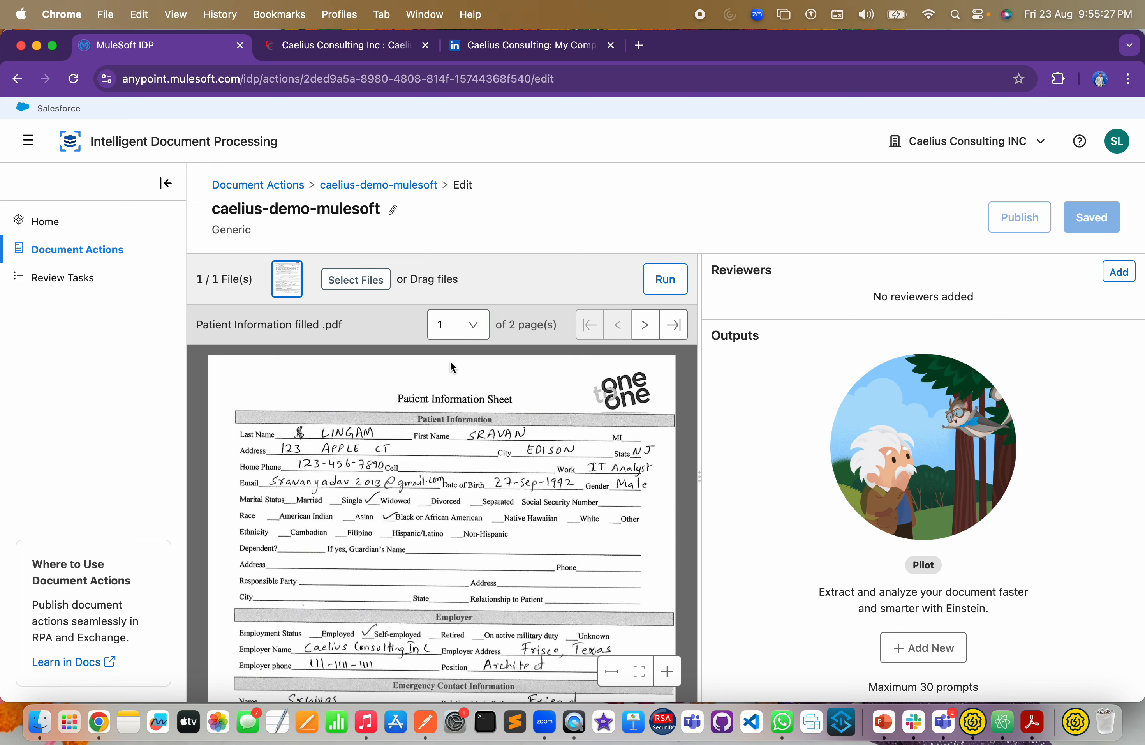
{"action": "left_click", "coordinate": [470, 332]}
{"action": "left_click", "coordinate": [458, 367]}
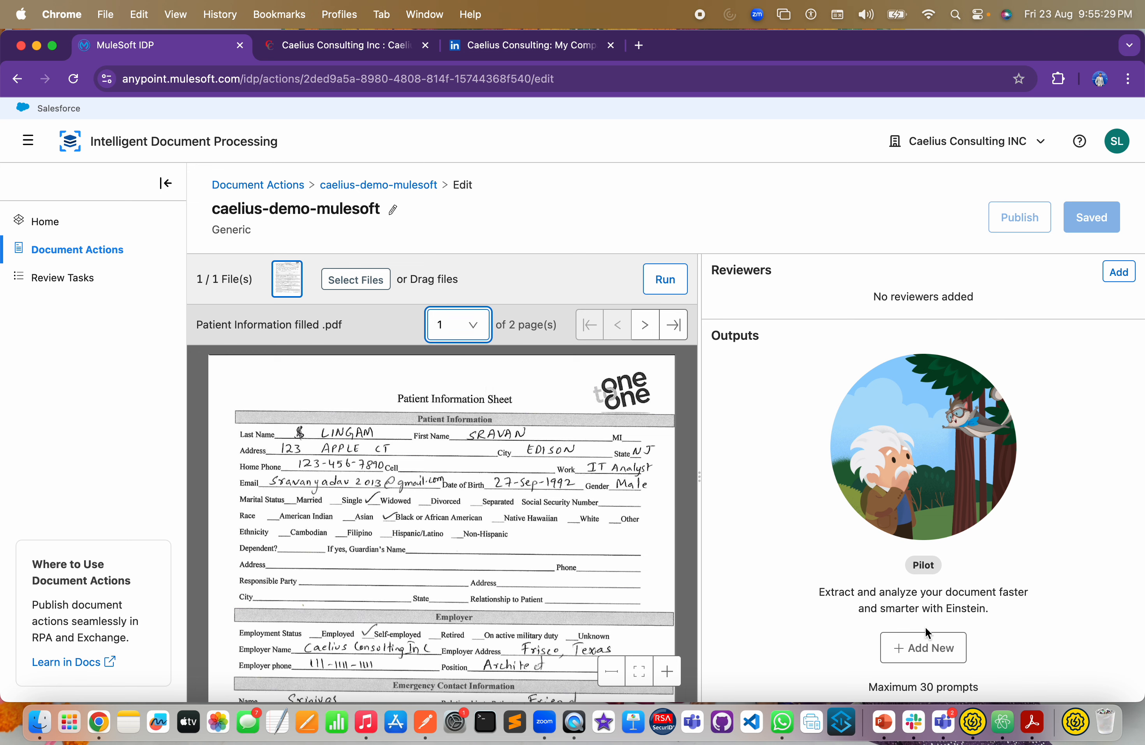
- Read the prompt limit in the Outputs section and look over the patient form's fields in the preview
{"action": "scroll", "coordinate": [1028, 598], "scroll_direction": "down", "scroll_amount": 3}
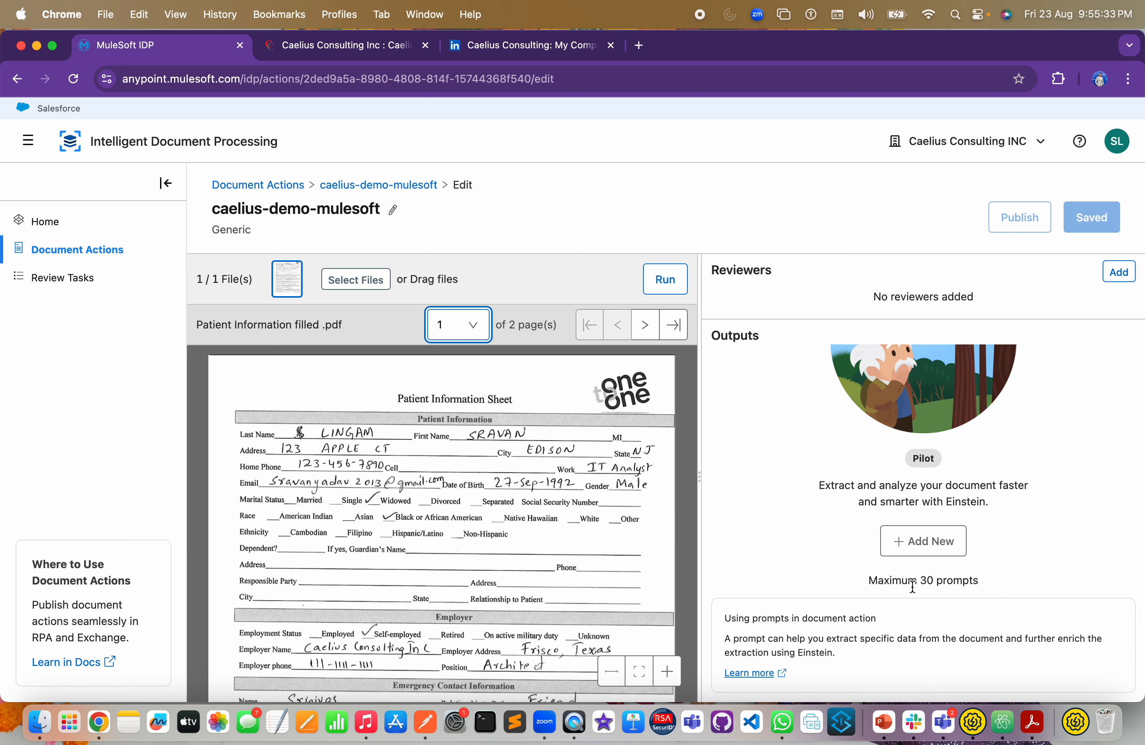
{"action": "left_click_drag", "start_coordinate": [869, 580], "coordinate": [980, 582]}
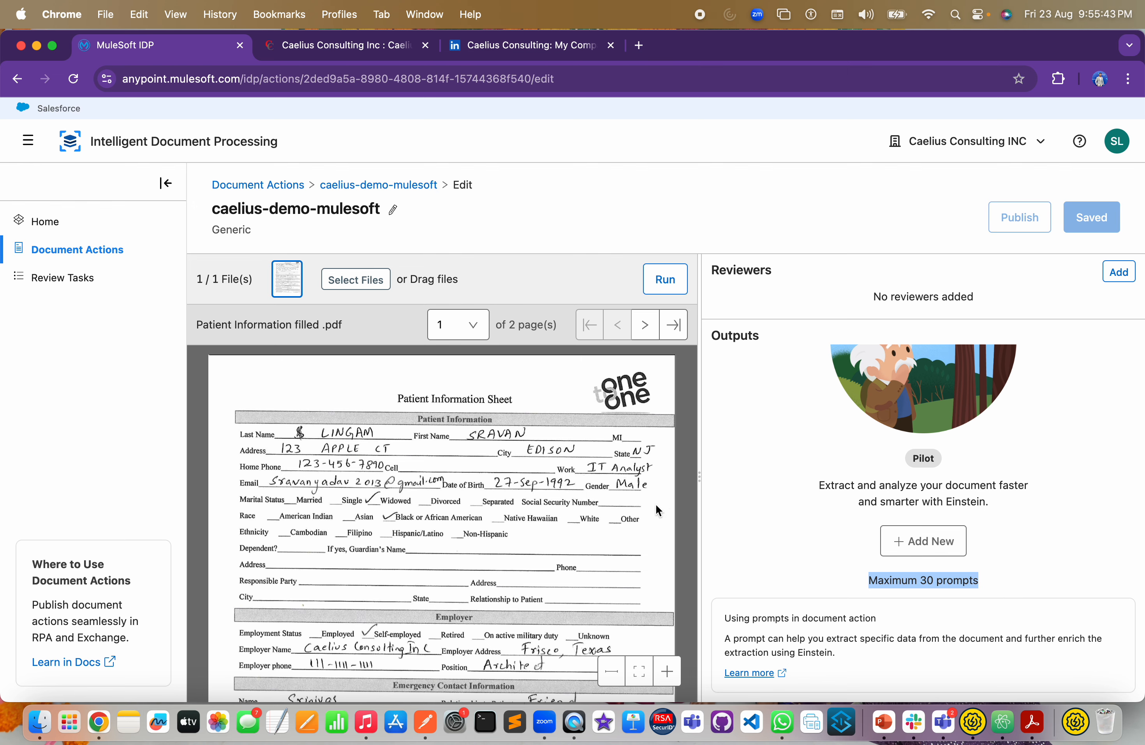
{"action": "left_click", "coordinate": [877, 579]}
{"action": "left_click_drag", "start_coordinate": [919, 580], "coordinate": [1014, 581]}
{"action": "scroll", "coordinate": [576, 527], "scroll_direction": "down", "scroll_amount": 5}
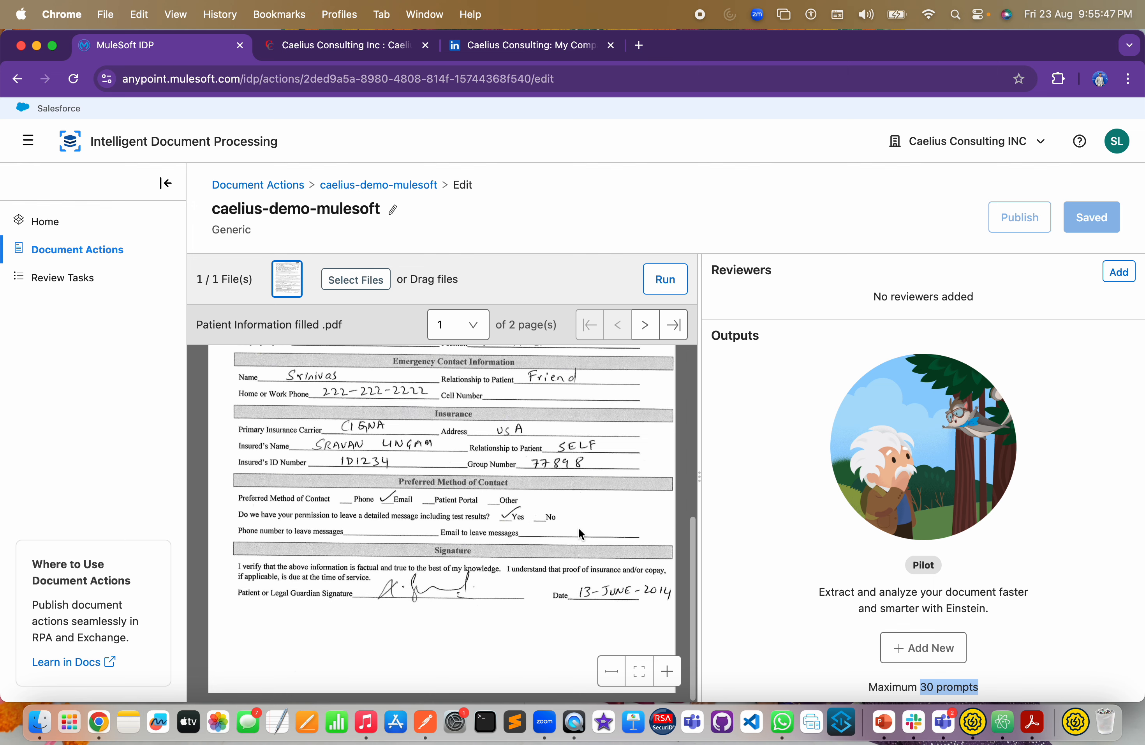
{"action": "scroll", "coordinate": [580, 528], "scroll_direction": "up", "scroll_amount": 6}
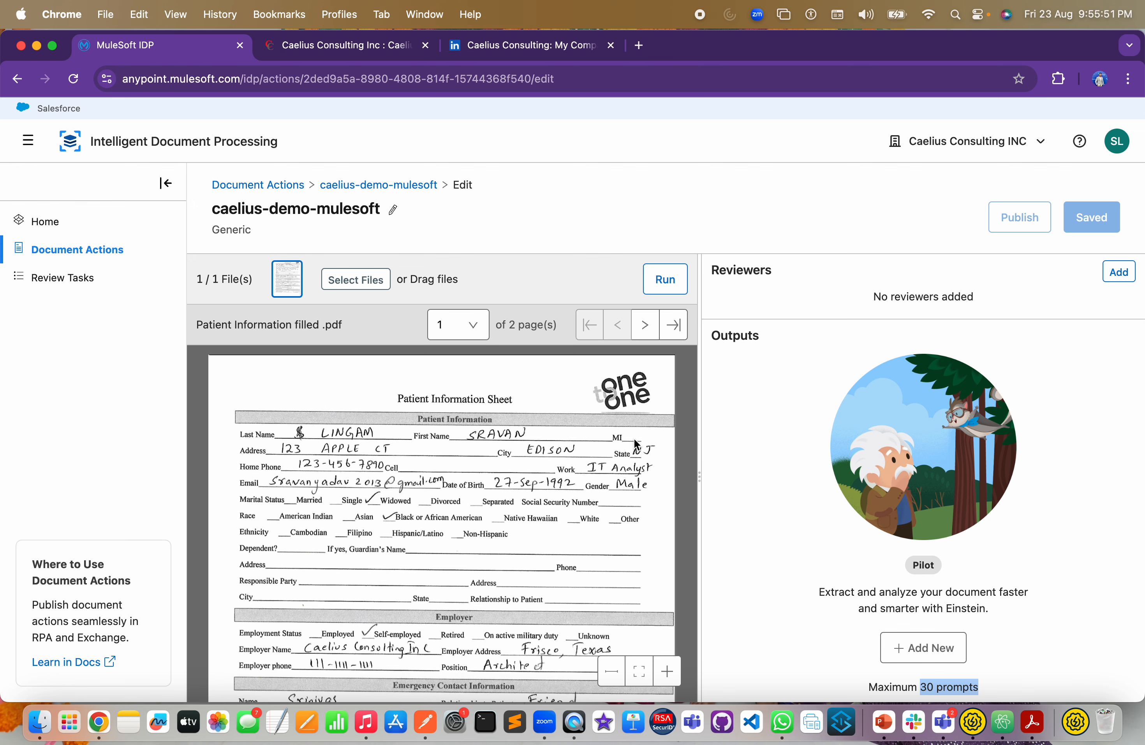
{"action": "scroll", "coordinate": [635, 445], "scroll_direction": "down", "scroll_amount": 3}
{"action": "scroll", "coordinate": [589, 422], "scroll_direction": "up", "scroll_amount": 3}
- Look at the option for adding reviewers, close it, and read the Outputs guidance on using prompts in a document action
{"action": "left_click", "coordinate": [1118, 272]}
{"action": "left_click", "coordinate": [773, 237]}
{"action": "scroll", "coordinate": [972, 471], "scroll_direction": "down", "scroll_amount": 2}
{"action": "scroll", "coordinate": [973, 472], "scroll_direction": "down", "scroll_amount": 3}
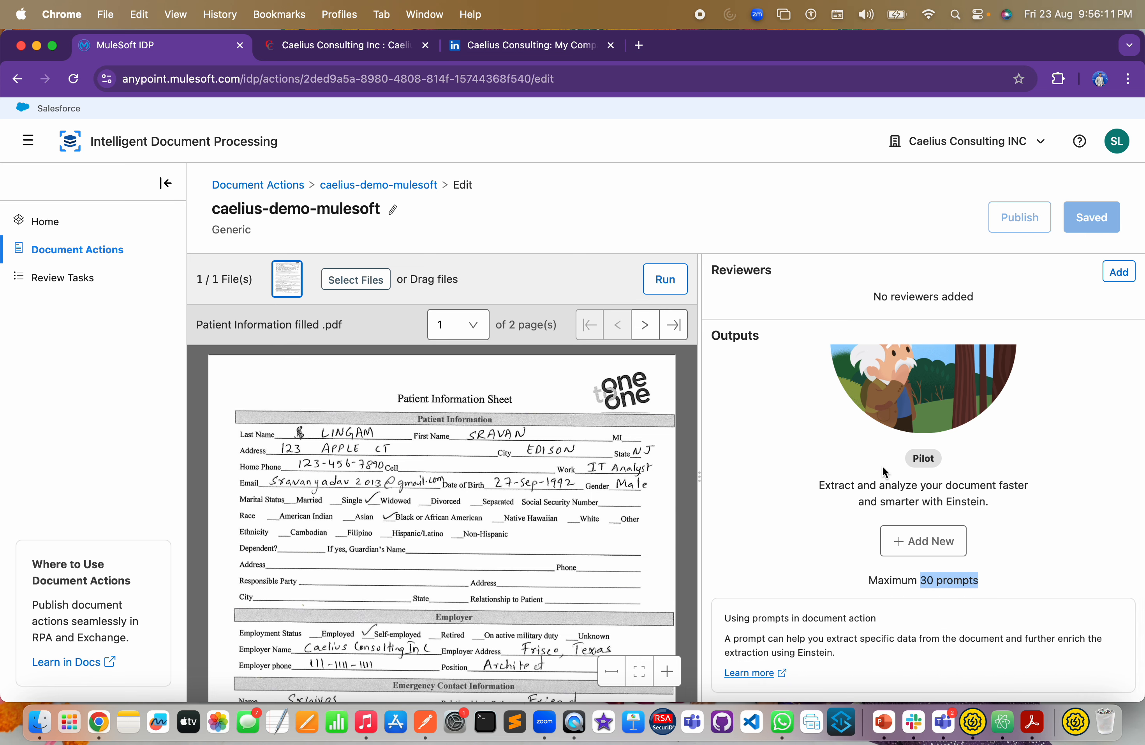
{"action": "scroll", "coordinate": [880, 464], "scroll_direction": "up", "scroll_amount": 2}
{"action": "scroll", "coordinate": [868, 566], "scroll_direction": "up", "scroll_amount": 3}
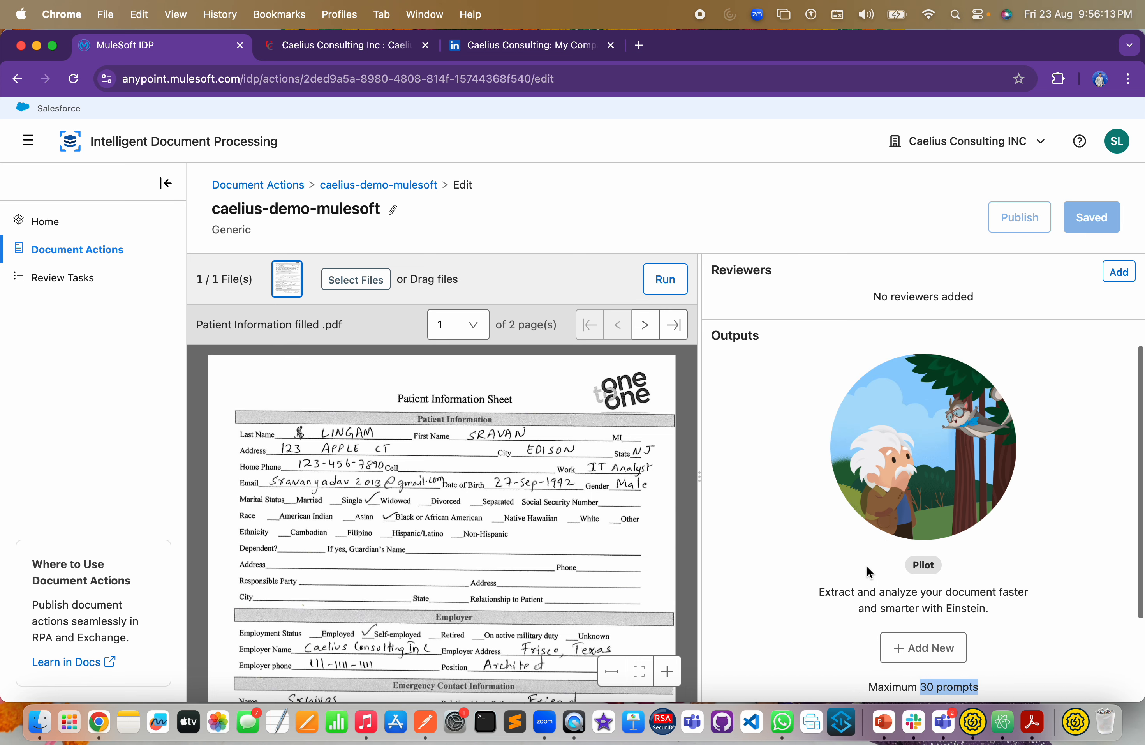
{"action": "scroll", "coordinate": [808, 489], "scroll_direction": "down", "scroll_amount": 3}
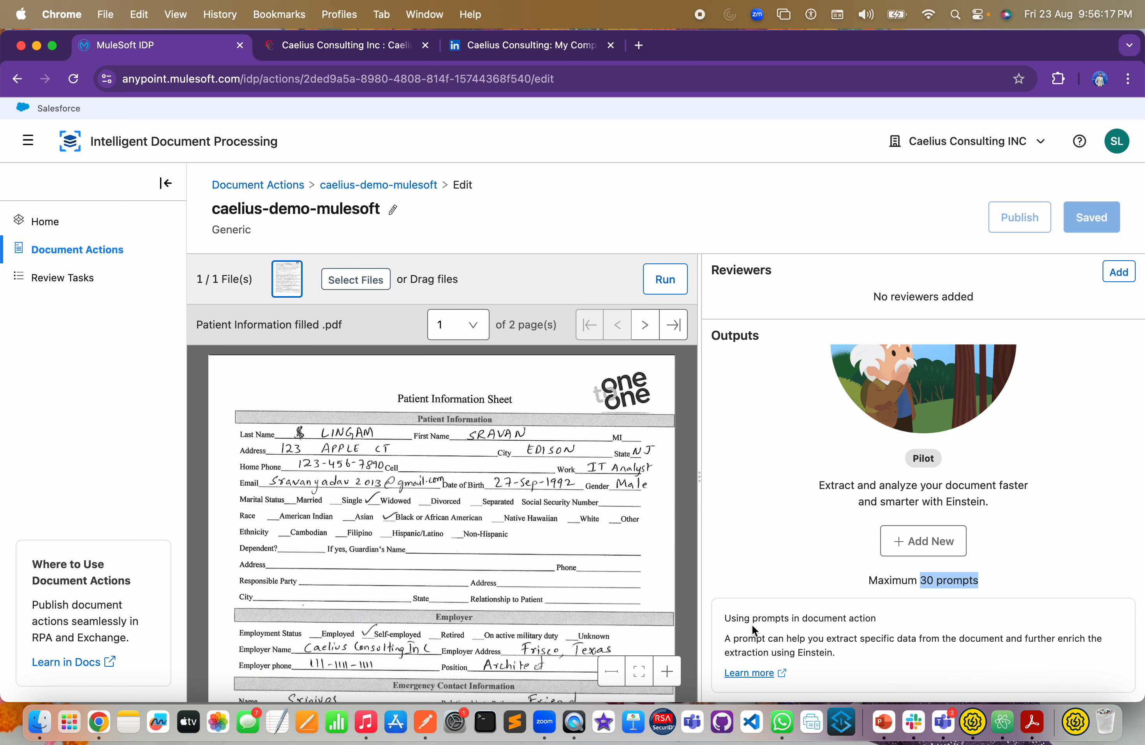
- Start a new output prompt named lastName and begin its instruction with "Fetch the last name"
{"action": "left_click", "coordinate": [924, 544]}
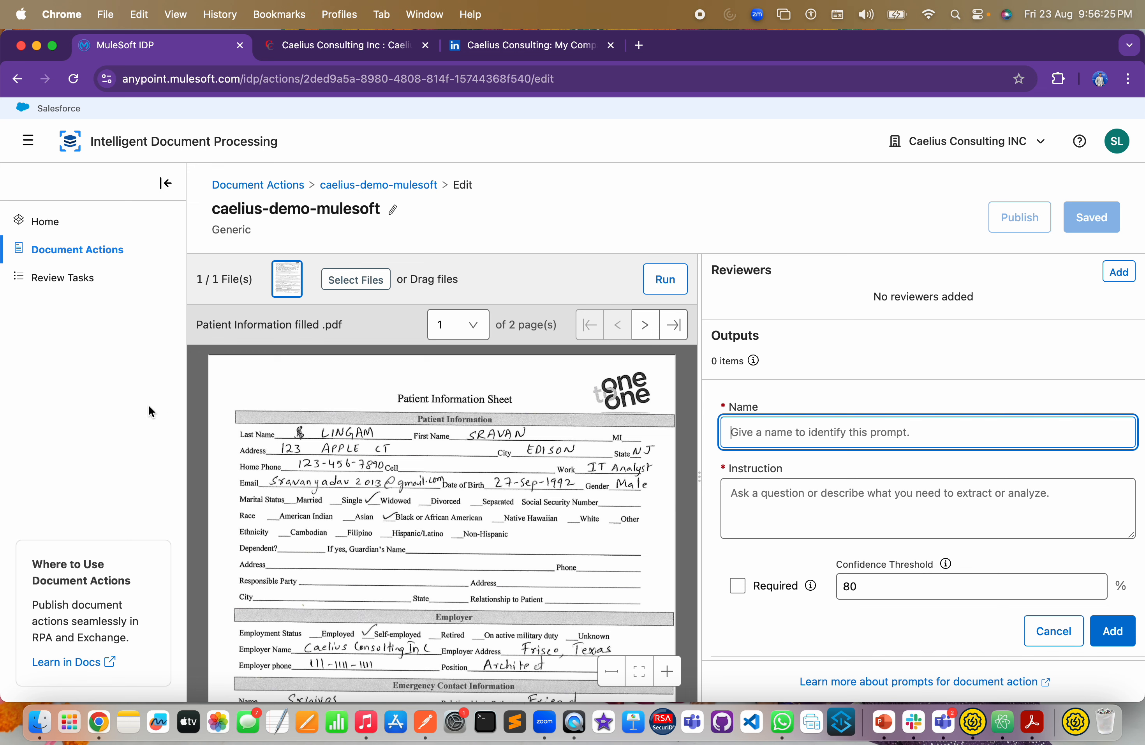
{"action": "type", "text": "lastName"}
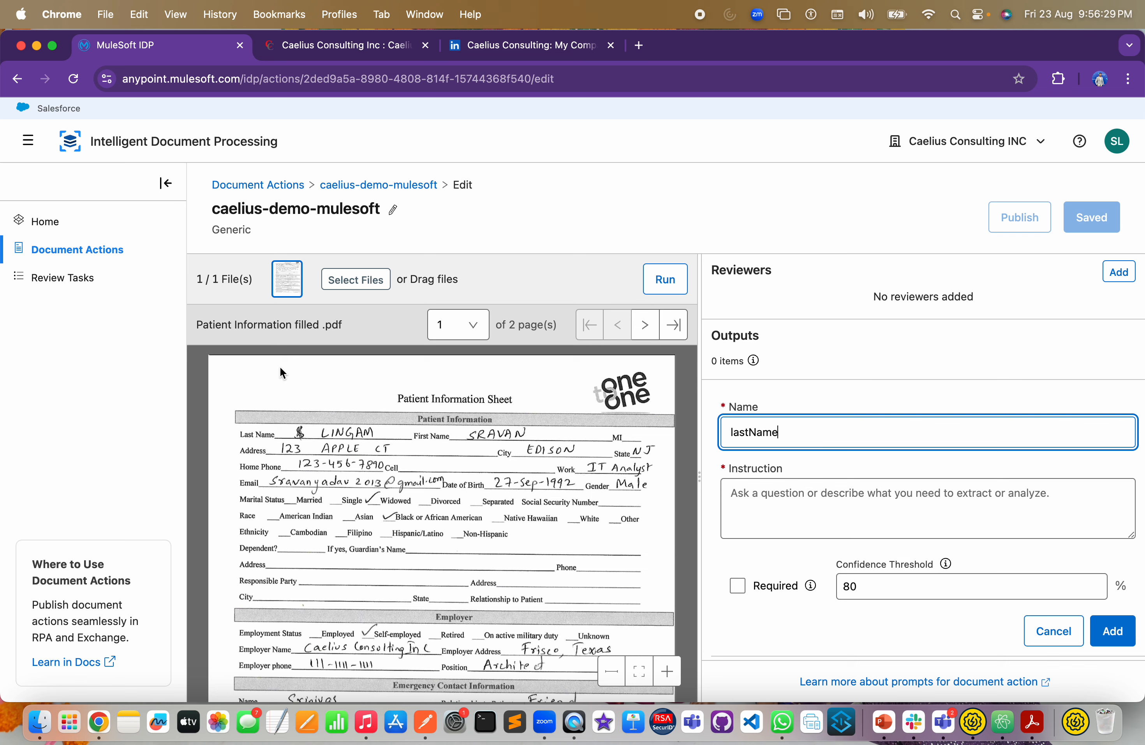
{"action": "left_click", "coordinate": [764, 506]}
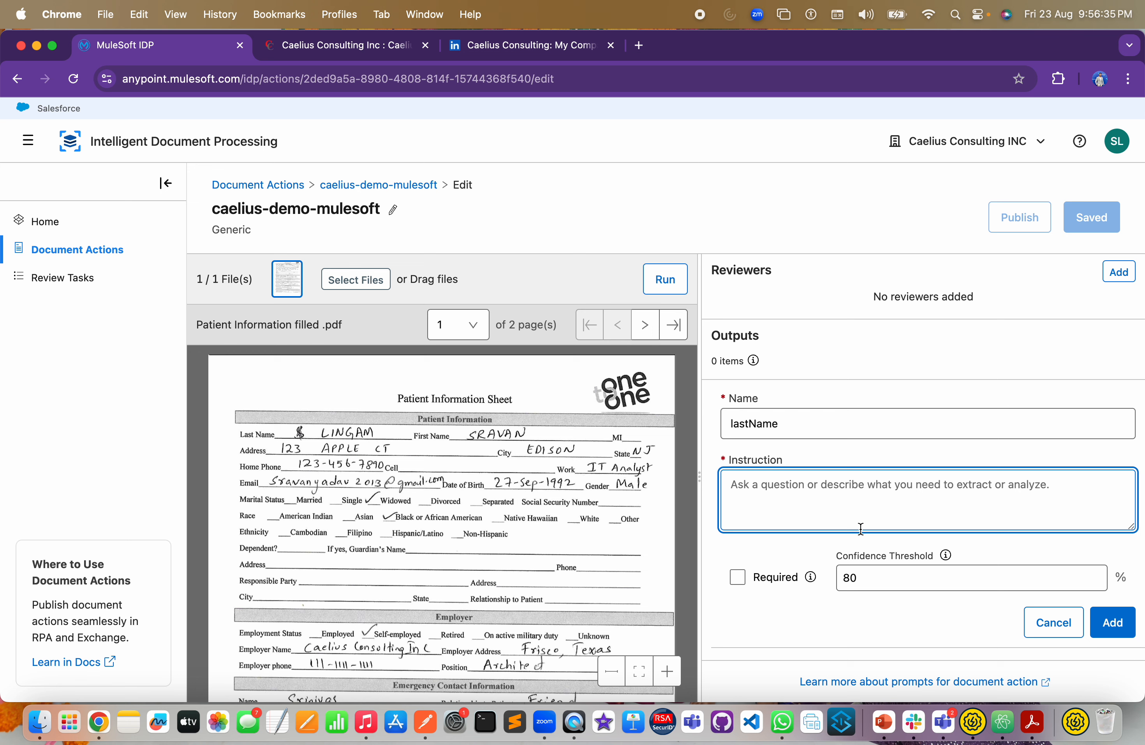
{"action": "type", "text": "Fetch t"}
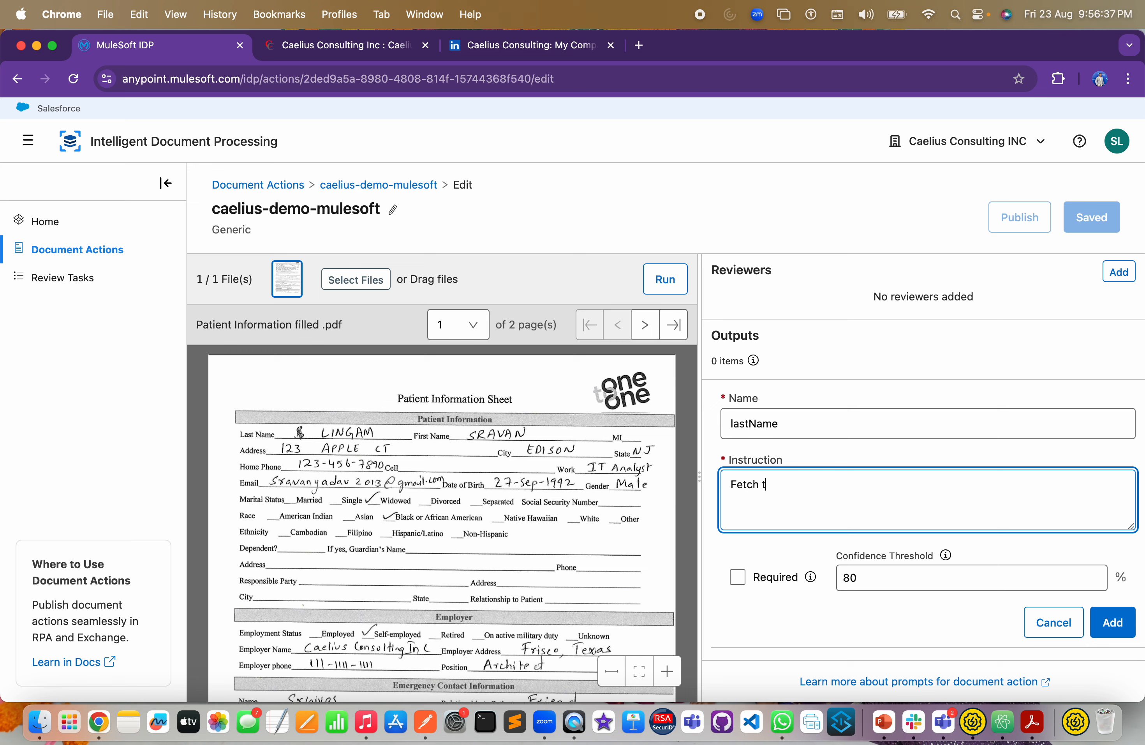
{"action": "type", "text": "he last name"}
- Check which form sections contain names and complete the instruction as "Fetch the last name from patient information"
{"action": "scroll", "coordinate": [421, 504], "scroll_direction": "down", "scroll_amount": 5}
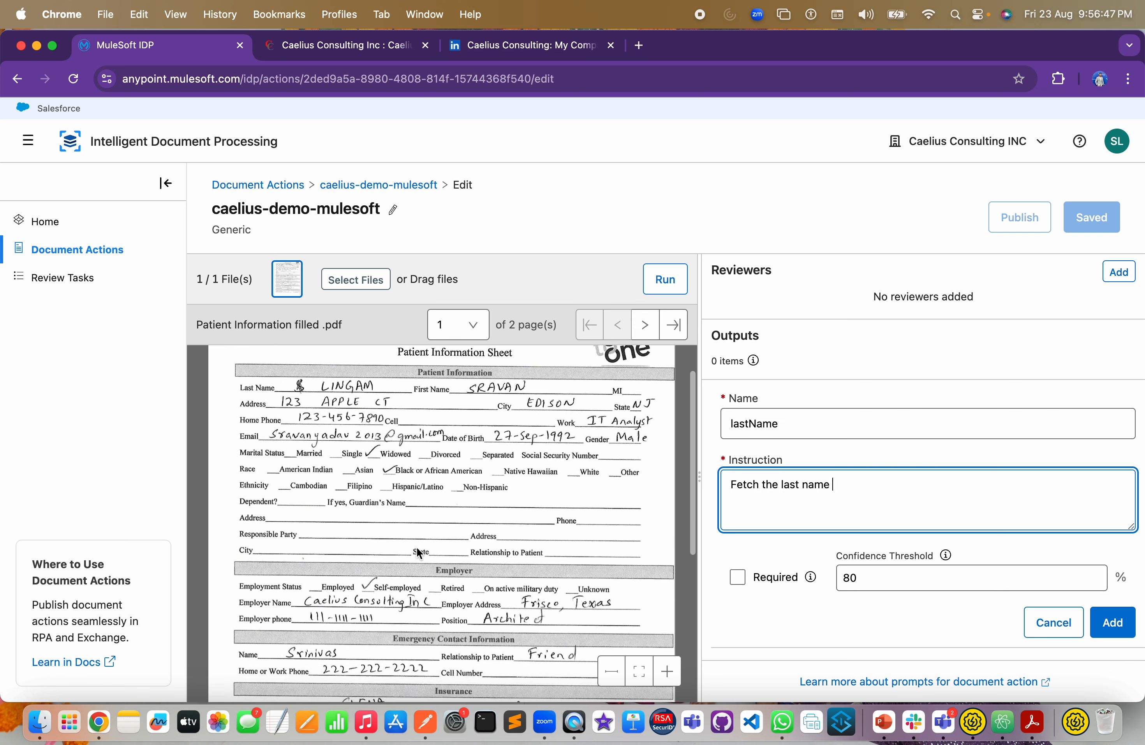
{"action": "scroll", "coordinate": [323, 475], "scroll_direction": "up", "scroll_amount": 3}
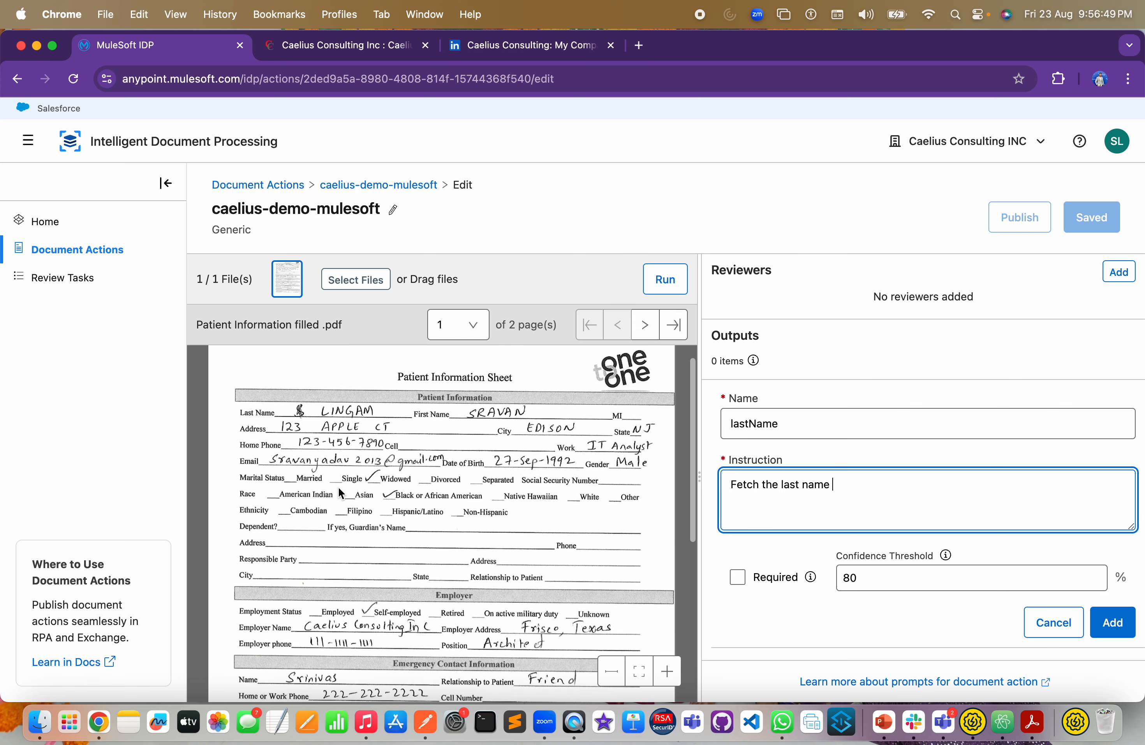
{"action": "scroll", "coordinate": [338, 486], "scroll_direction": "down", "scroll_amount": 7}
{"action": "scroll", "coordinate": [321, 572], "scroll_direction": "down", "scroll_amount": 3}
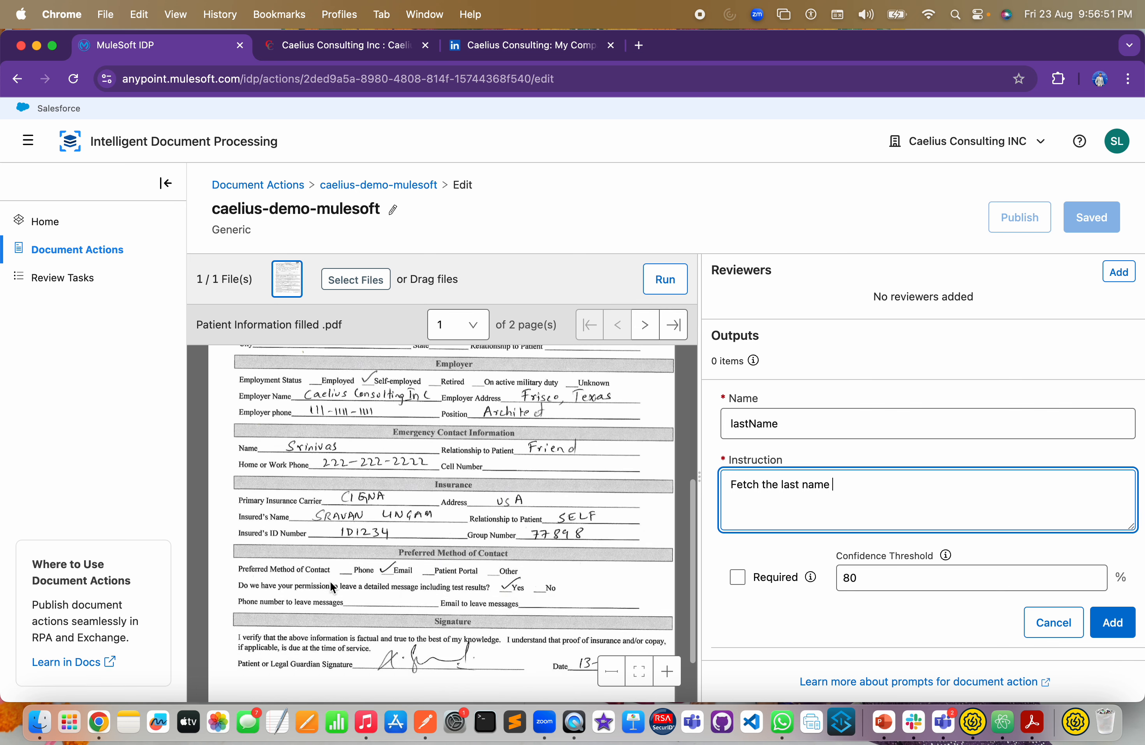
{"action": "scroll", "coordinate": [334, 581], "scroll_direction": "up", "scroll_amount": 2}
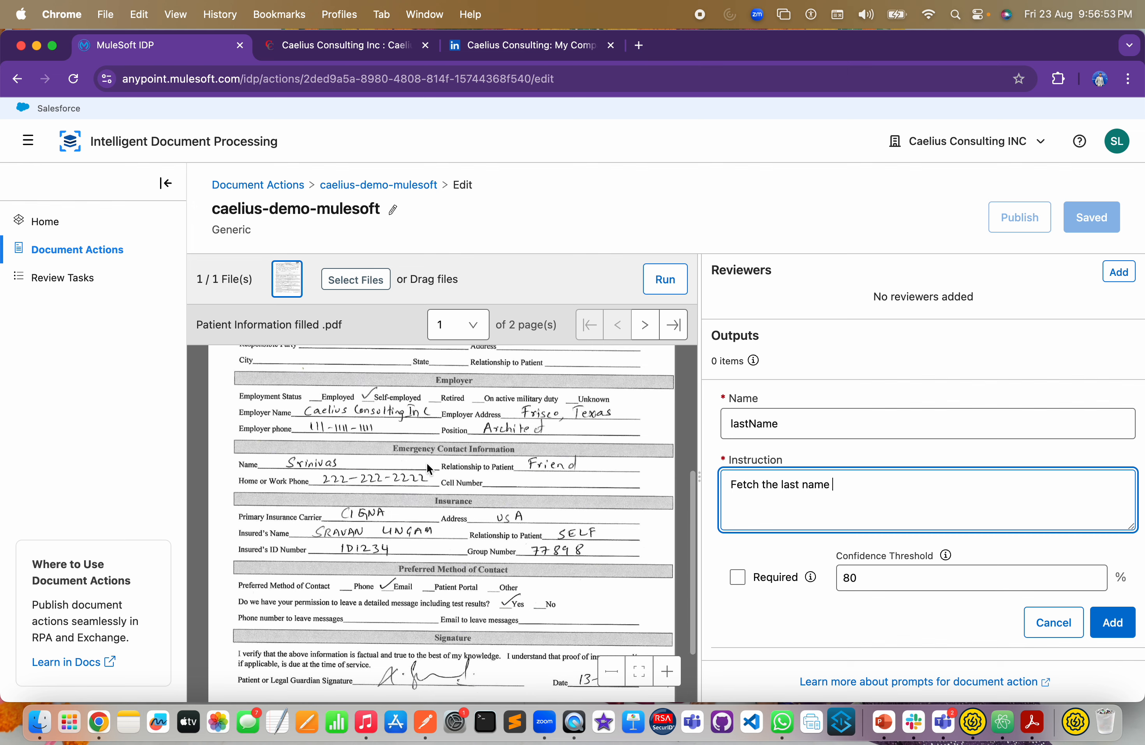
{"action": "scroll", "coordinate": [422, 462], "scroll_direction": "up", "scroll_amount": 5}
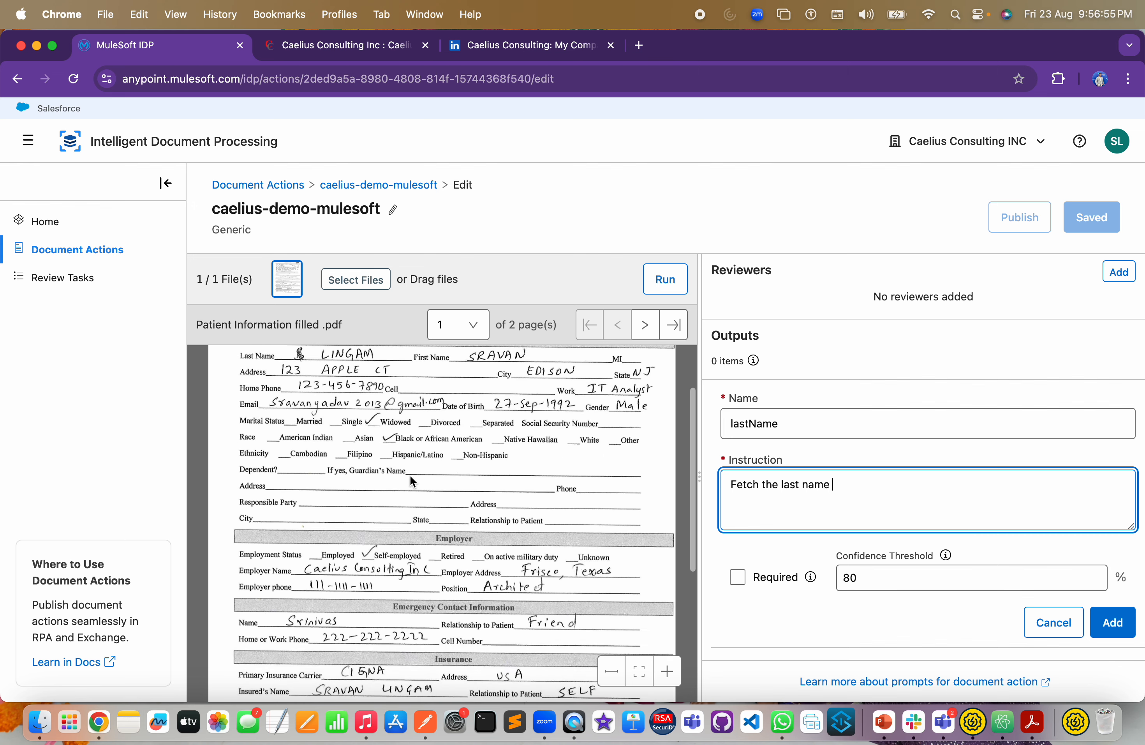
{"action": "scroll", "coordinate": [421, 500], "scroll_direction": "up", "scroll_amount": 3}
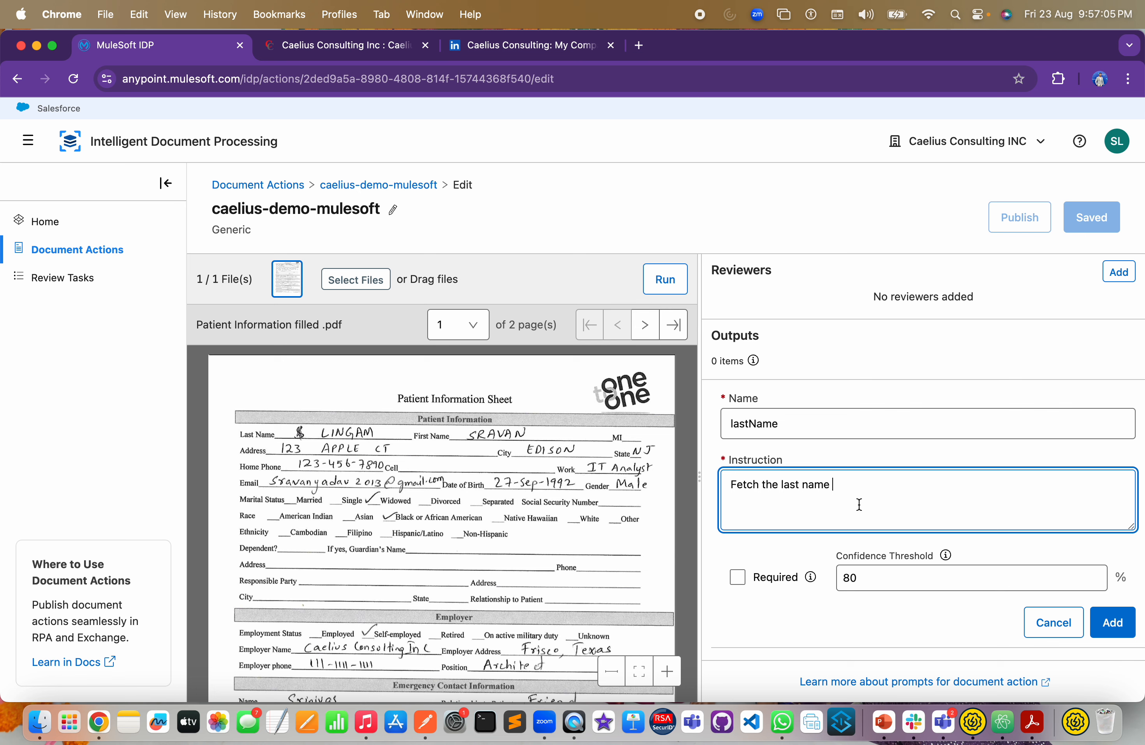
{"action": "type", "text": "from"}
{"action": "scroll", "coordinate": [435, 484], "scroll_direction": "down", "scroll_amount": 3}
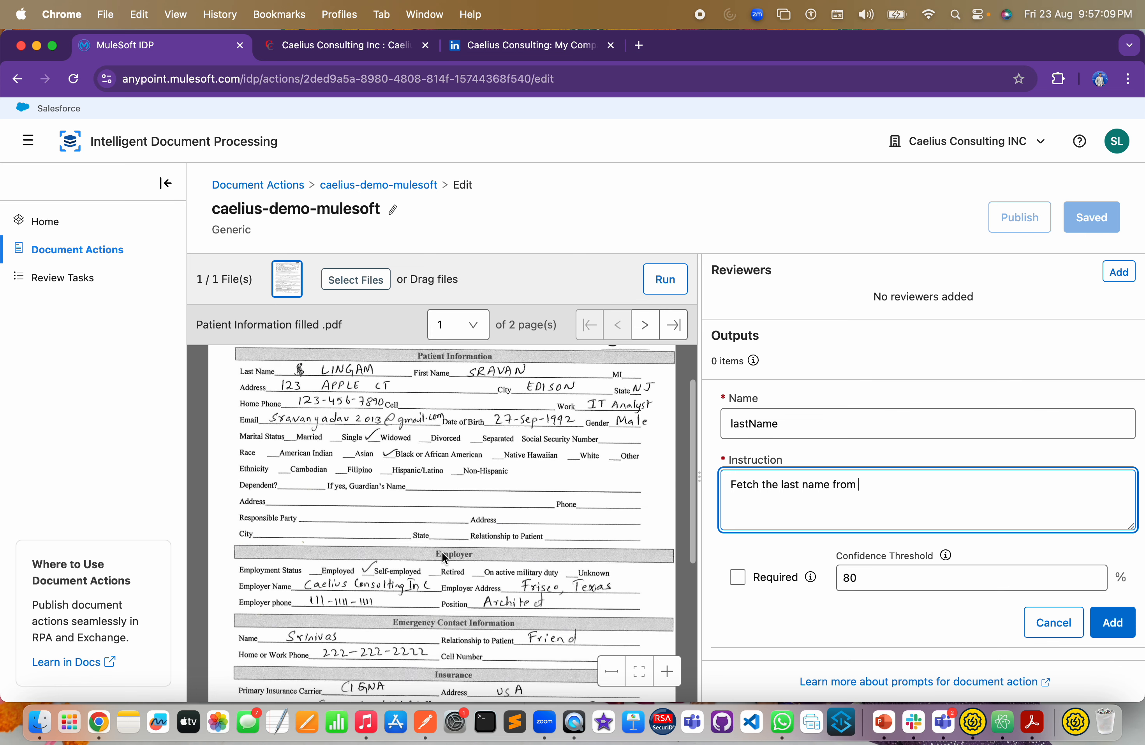
{"action": "scroll", "coordinate": [438, 623], "scroll_direction": "down", "scroll_amount": 2}
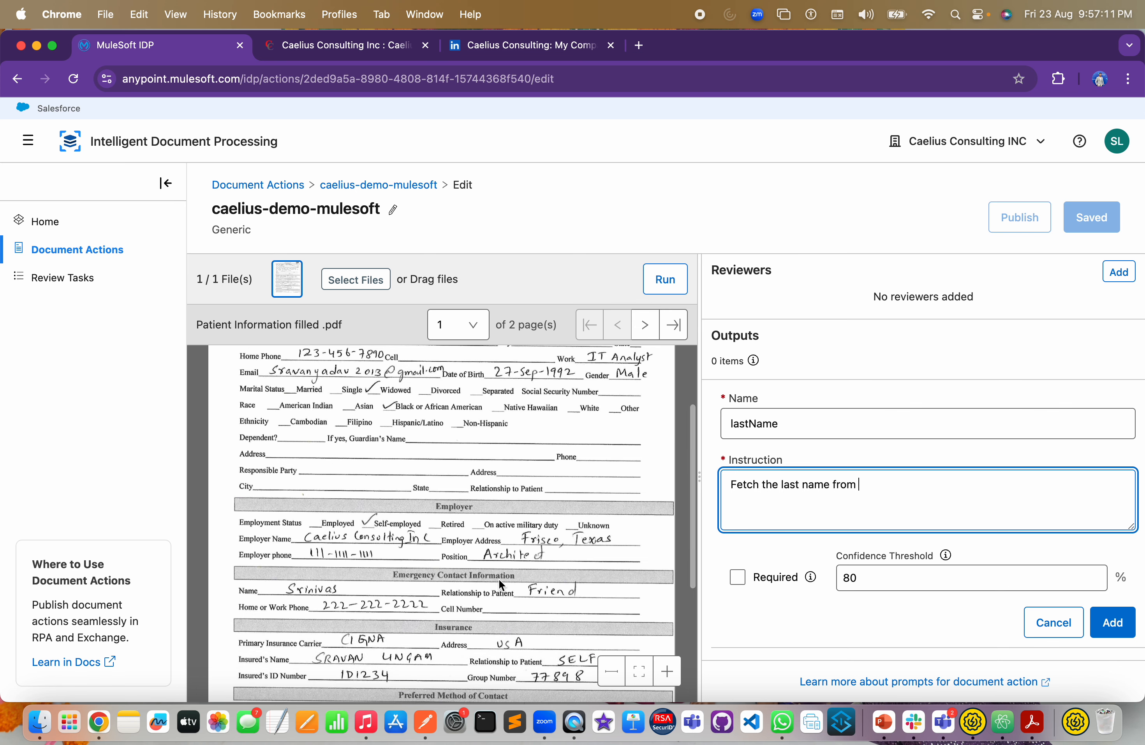
{"action": "scroll", "coordinate": [486, 591], "scroll_direction": "down", "scroll_amount": 2}
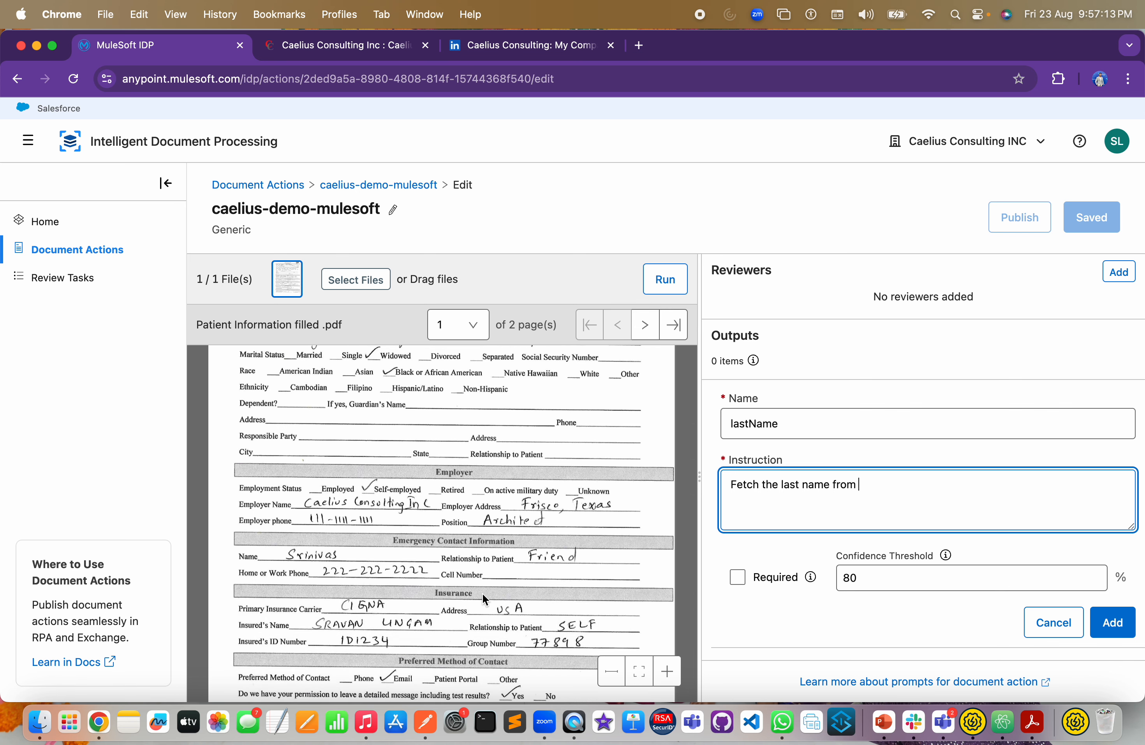
{"action": "scroll", "coordinate": [508, 571], "scroll_direction": "up", "scroll_amount": 7}
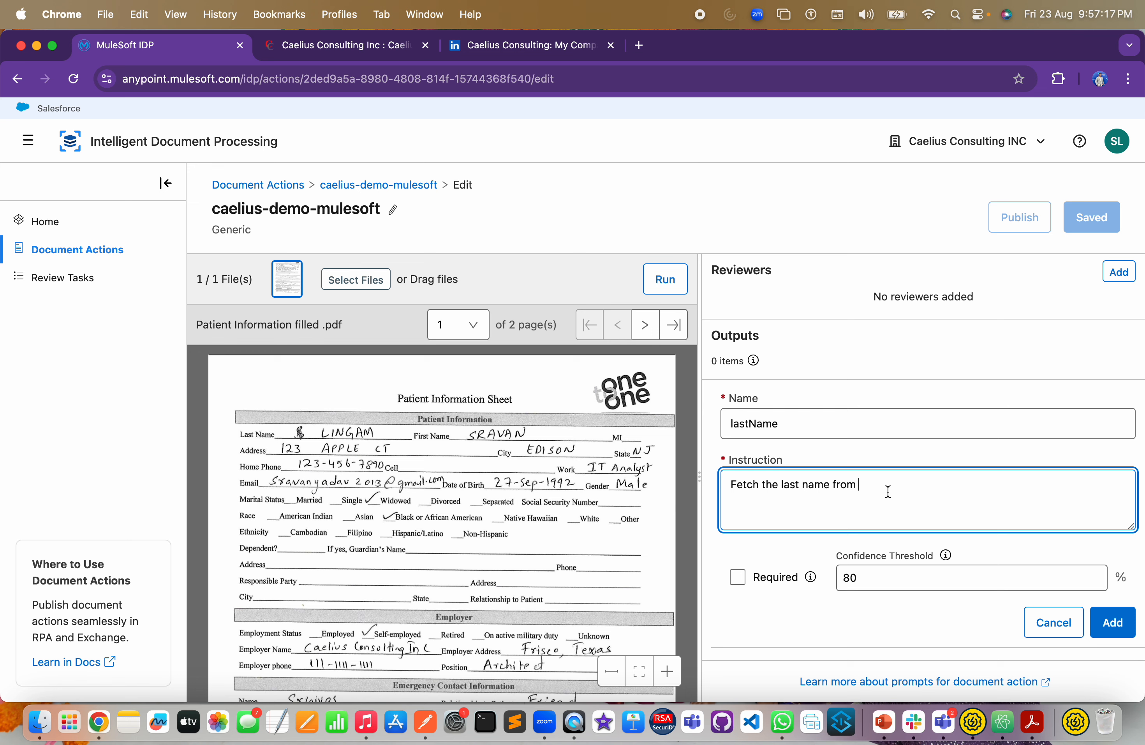
{"action": "type", "text": "patient information"}
- Mark the lastName prompt as required, keep its confidence threshold at 80%, and add it to the outputs
{"action": "left_click", "coordinate": [736, 578]}
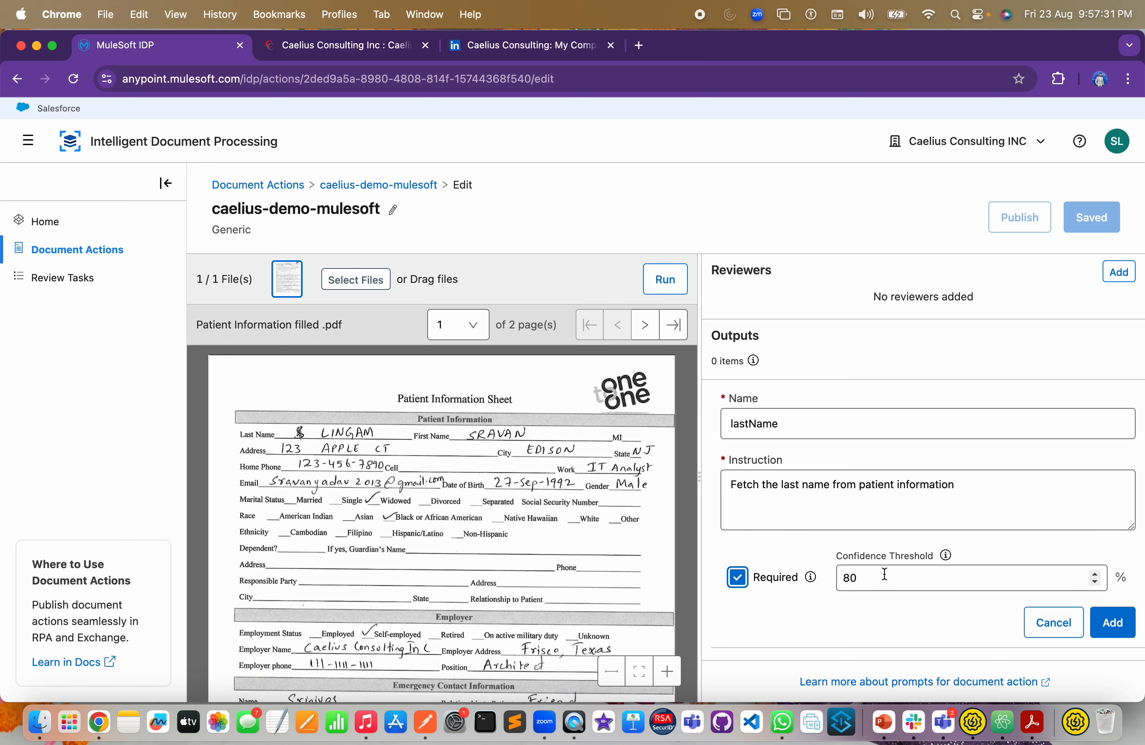
{"action": "double_click", "coordinate": [901, 577]}
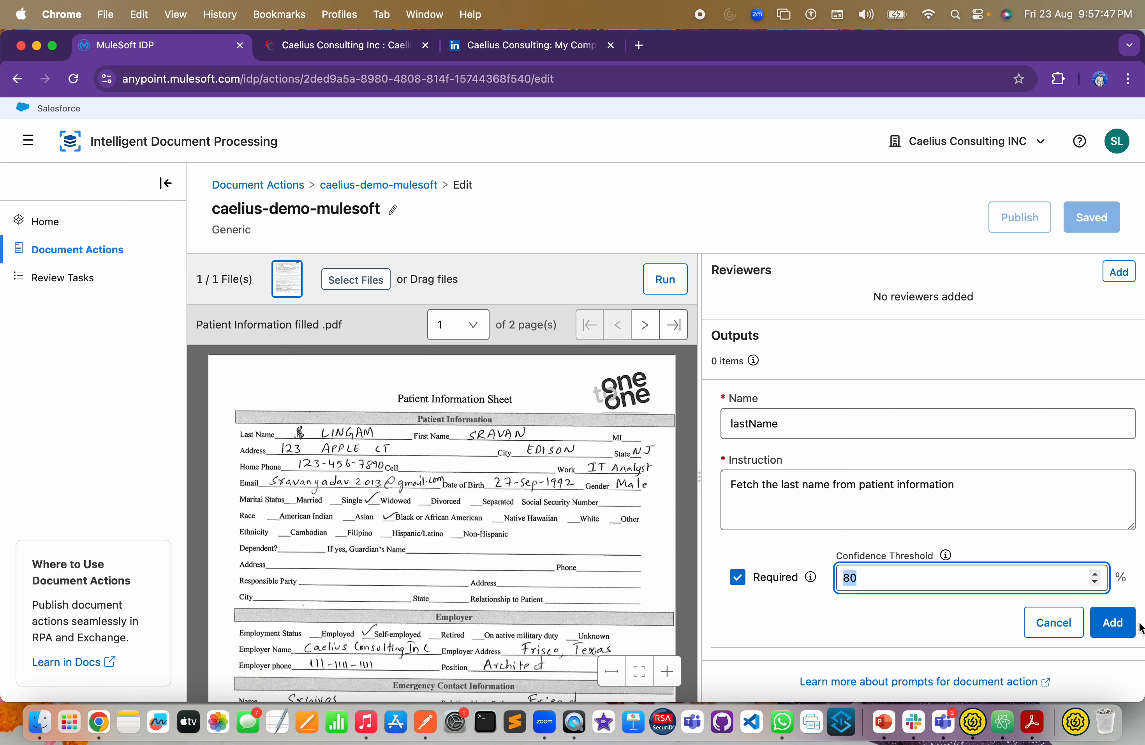
{"action": "left_click", "coordinate": [1110, 624]}
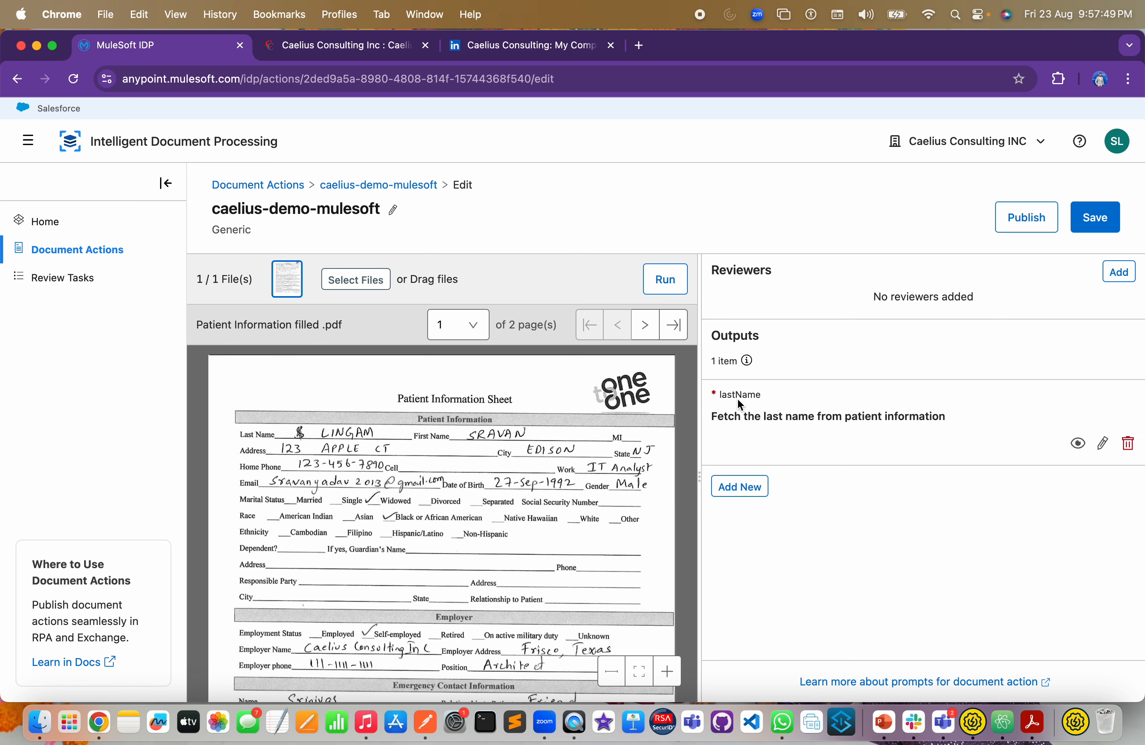
- Review the name and instruction of the added lastName prompt in the Outputs section
{"action": "left_click_drag", "start_coordinate": [721, 394], "coordinate": [772, 400]}
{"action": "mouse_move", "coordinate": [749, 367]}
{"action": "left_click_drag", "start_coordinate": [710, 417], "coordinate": [998, 421]}
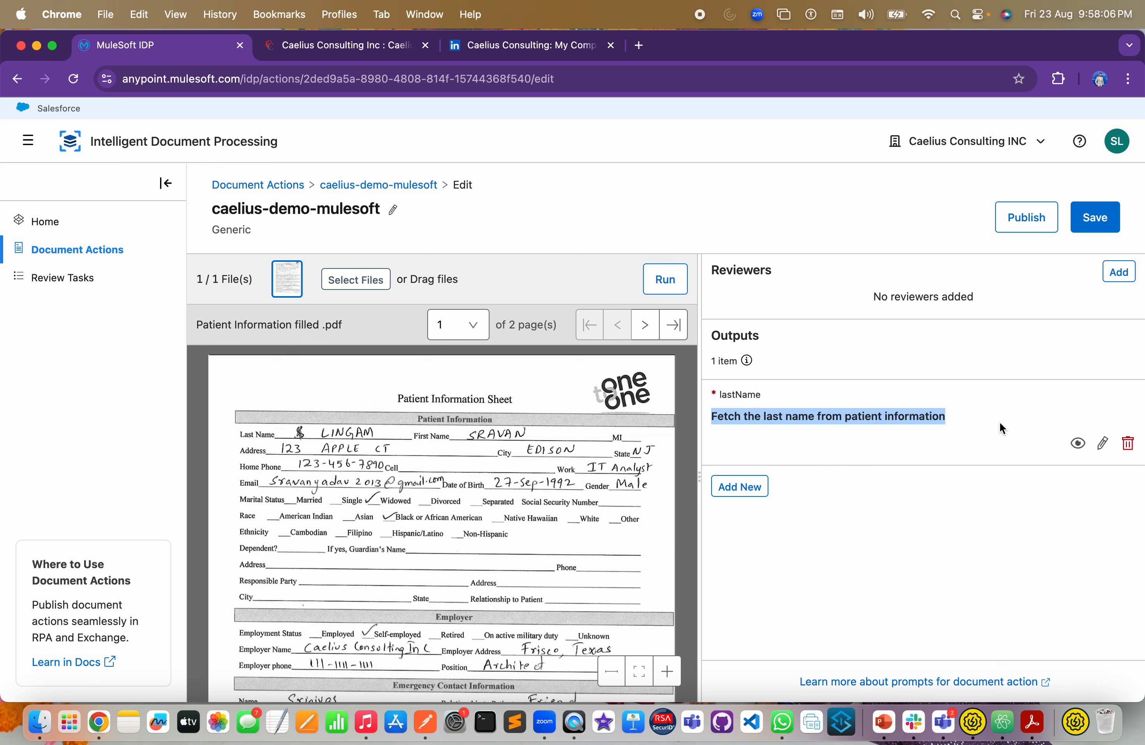
{"action": "left_click", "coordinate": [973, 548]}
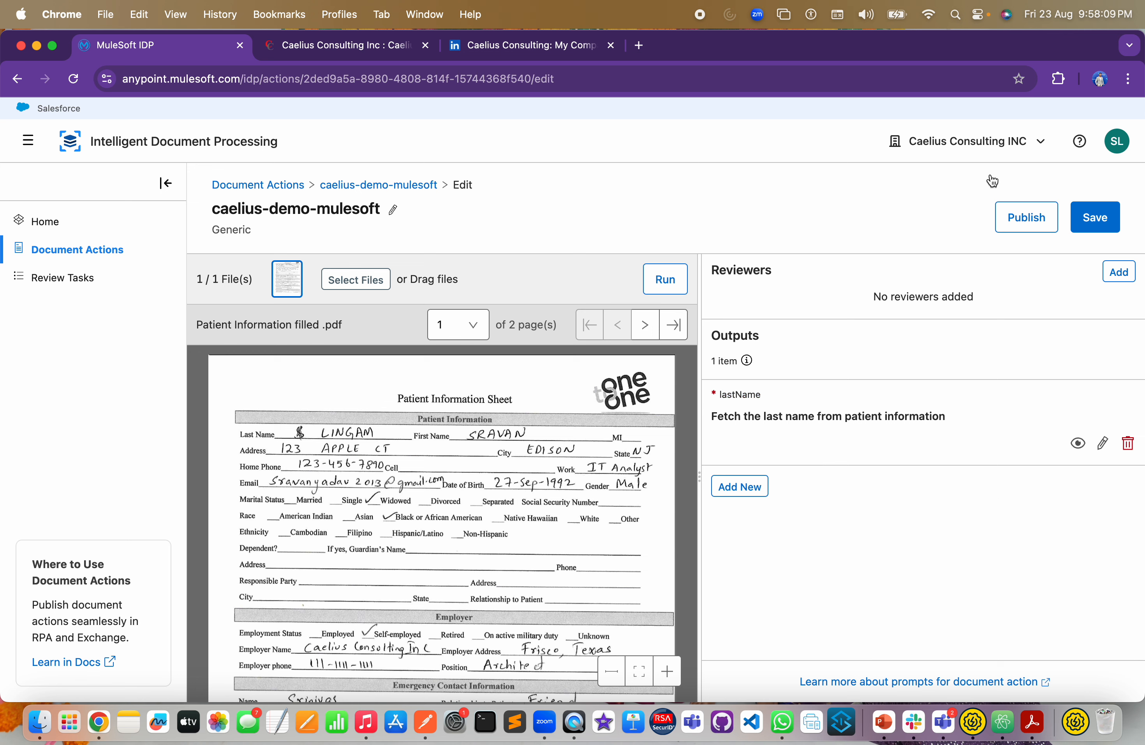
- Run the document action and compare the Einstein and IDP NLP answers for lastName with the enlarged handwritten entry
{"action": "left_click", "coordinate": [670, 290]}
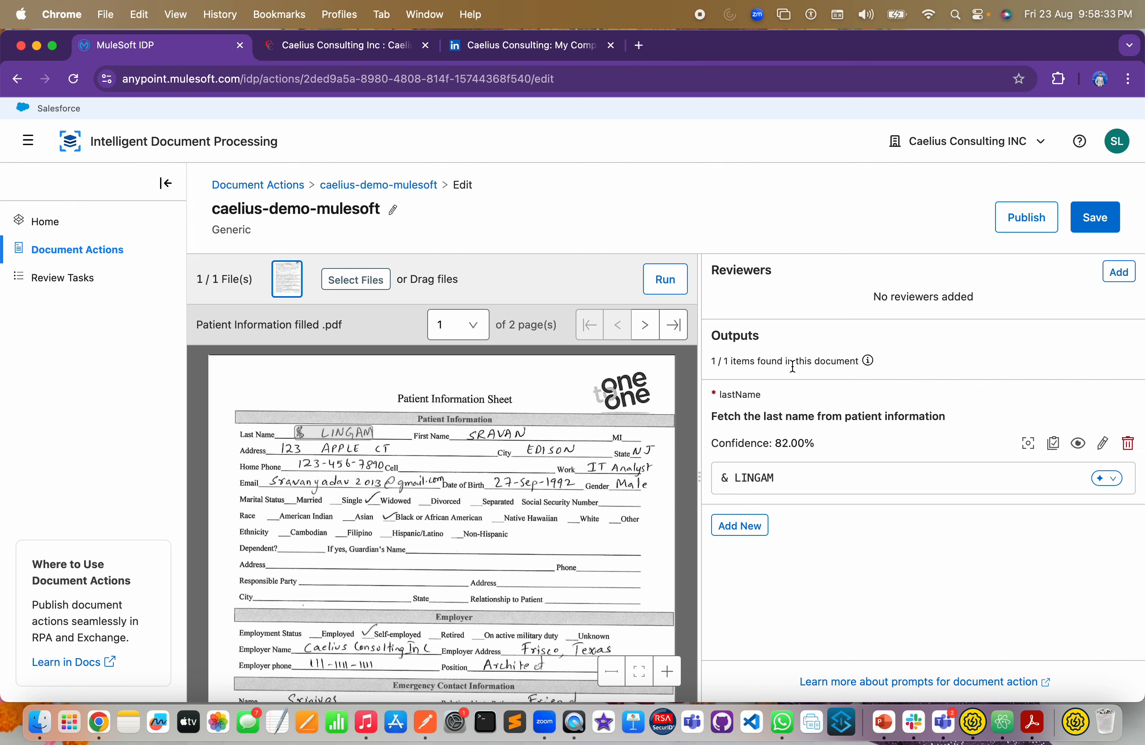
{"action": "left_click", "coordinate": [798, 481]}
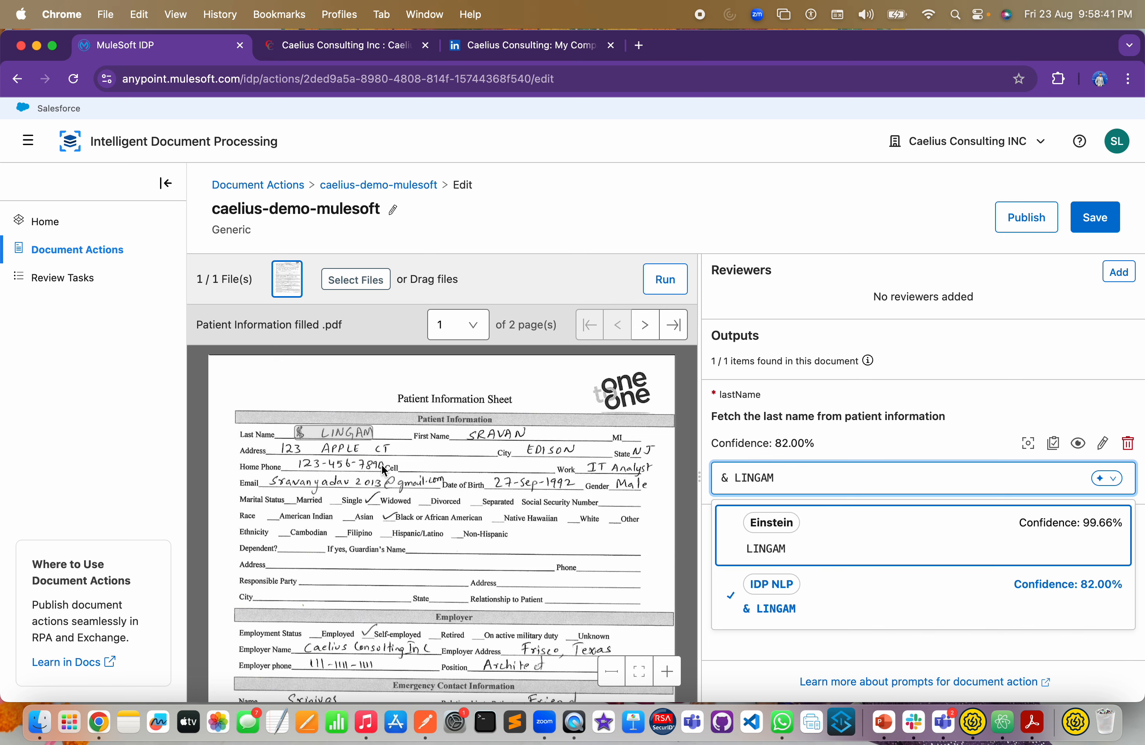
{"action": "left_click", "coordinate": [668, 672]}
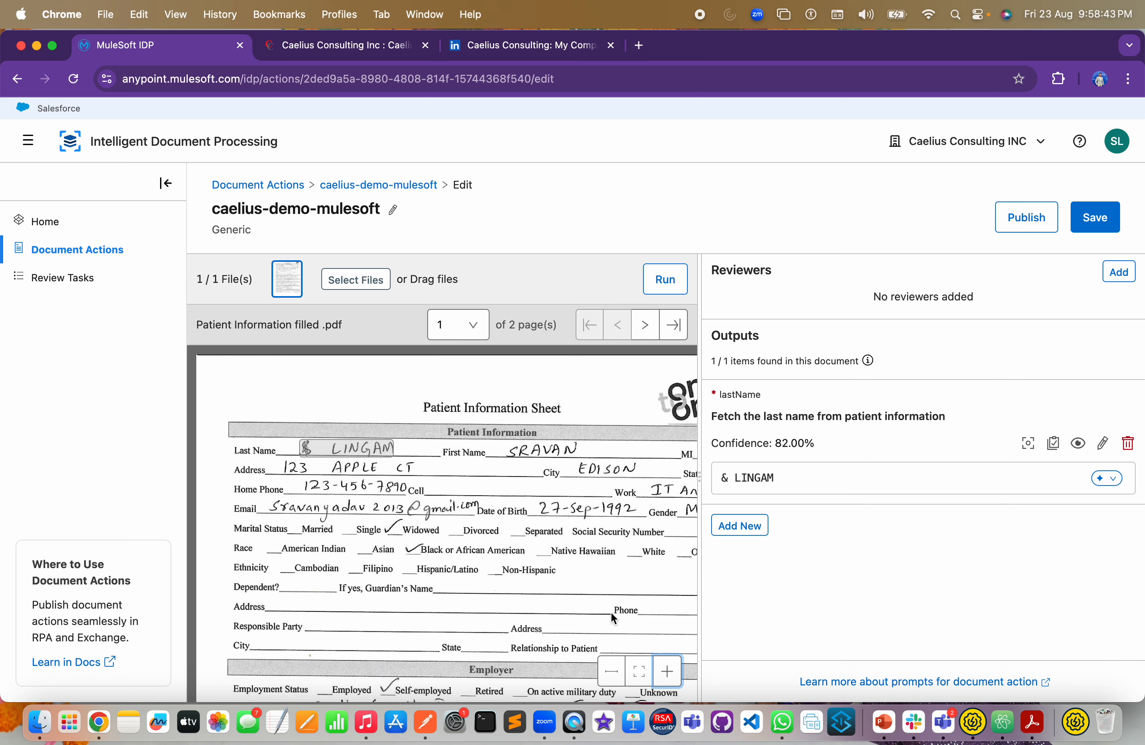
{"action": "left_click", "coordinate": [668, 672]}
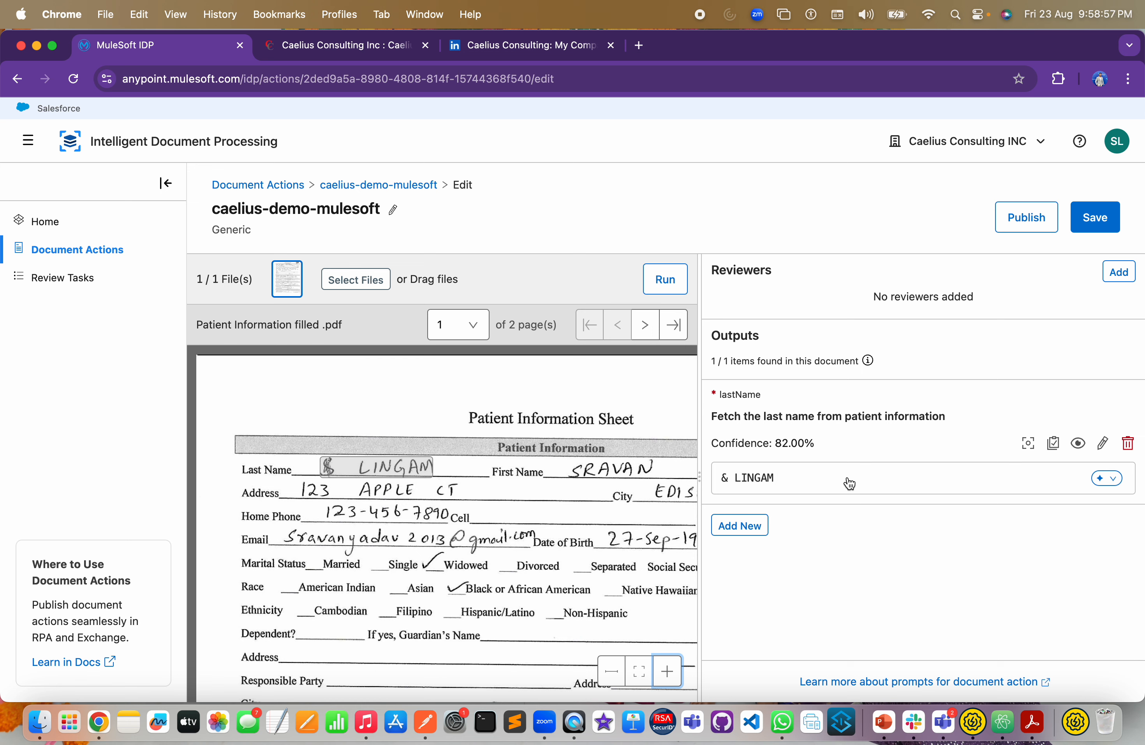
{"action": "left_click", "coordinate": [881, 484]}
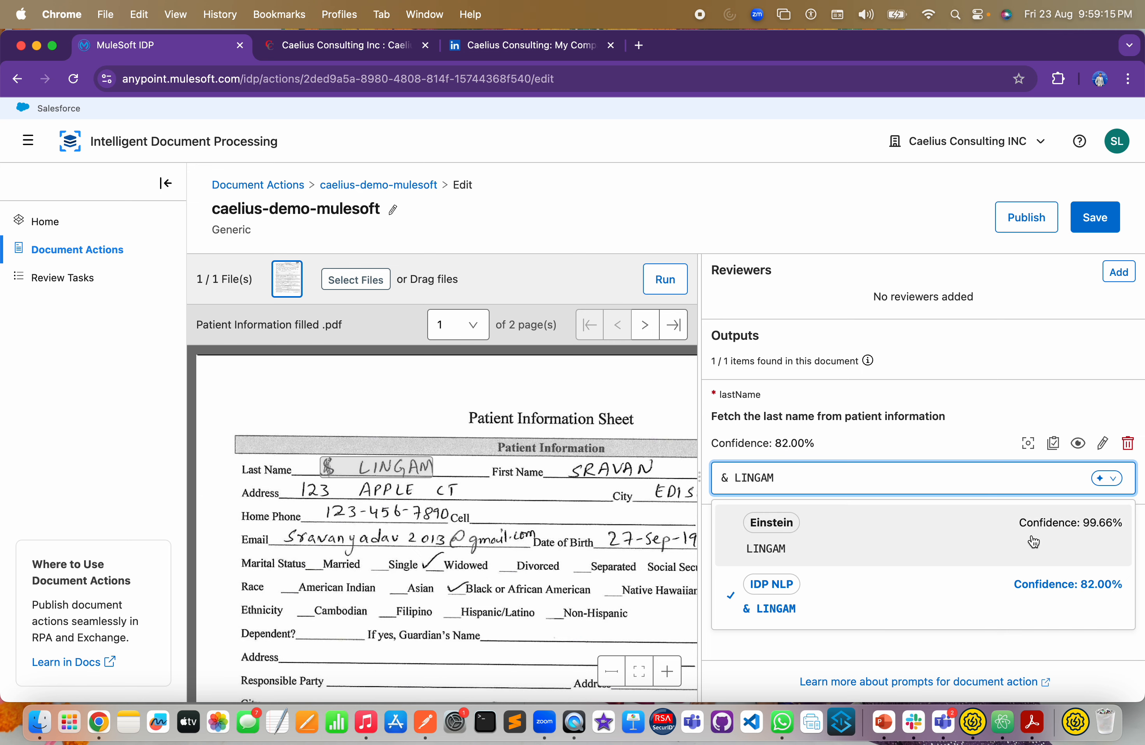
- Choose the Einstein answer for the lastName prompt and hide that prompt in the outputs
{"action": "left_click", "coordinate": [931, 547]}
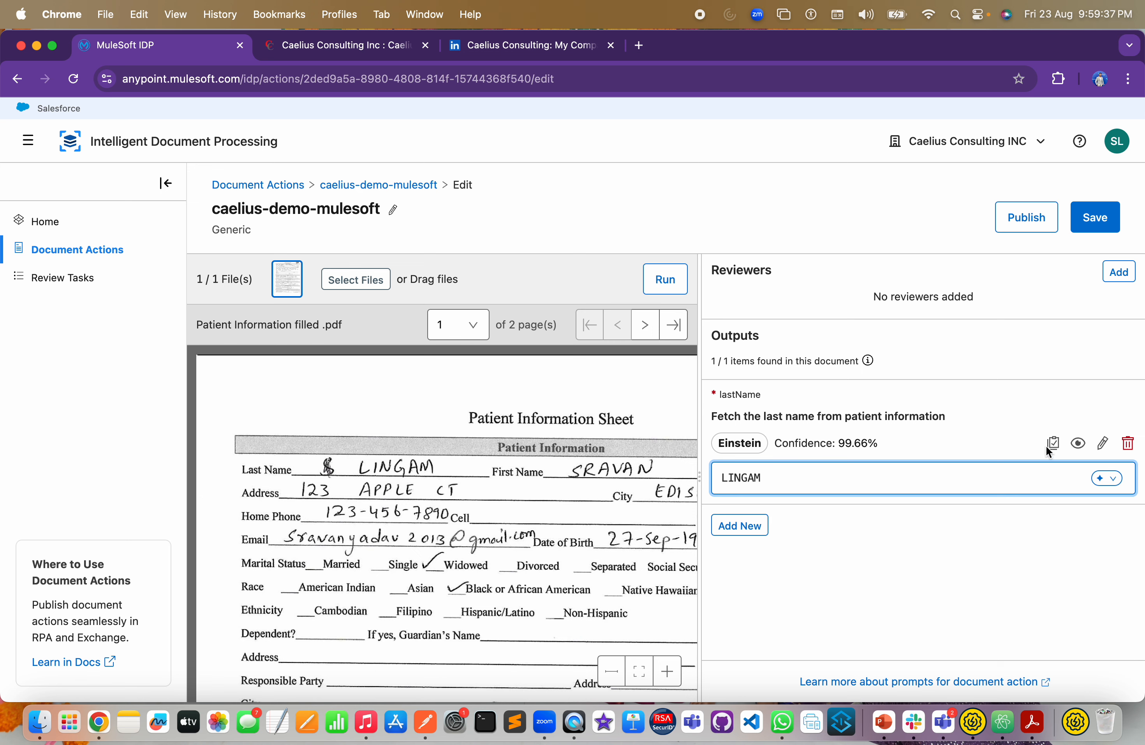
{"action": "left_click", "coordinate": [1079, 444]}
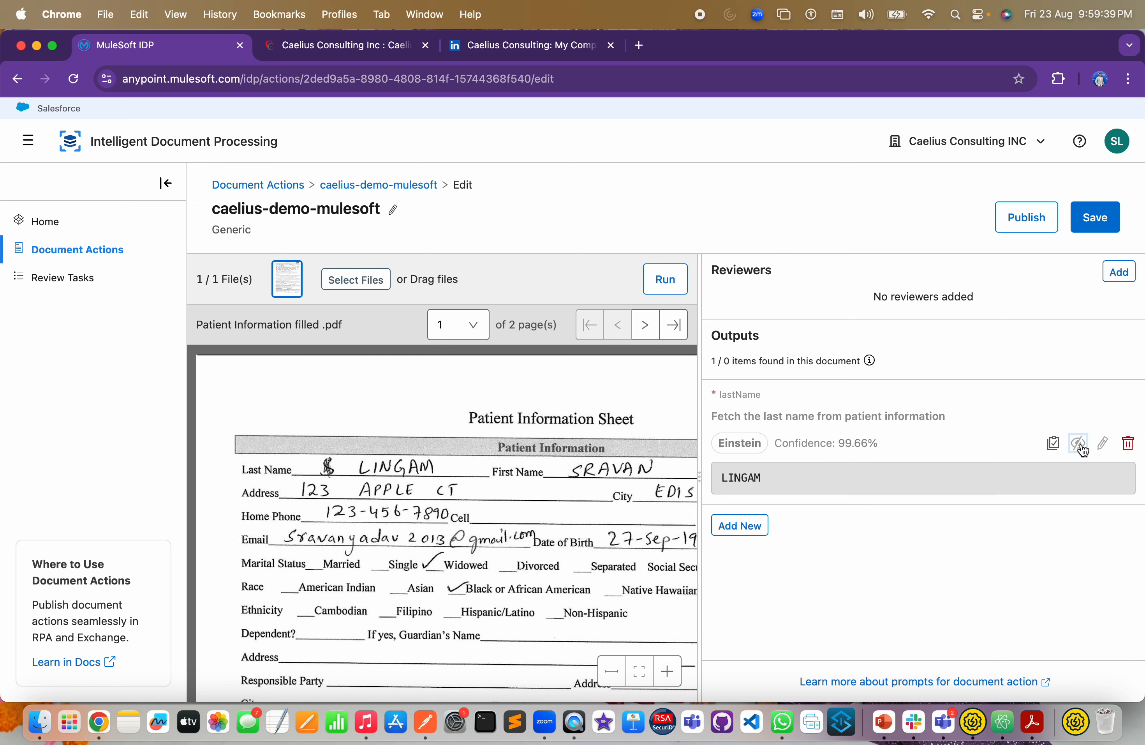
- Start a new output prompt and enter "i need to extract the marital status of the patient" in its name field
{"action": "left_click", "coordinate": [737, 526]}
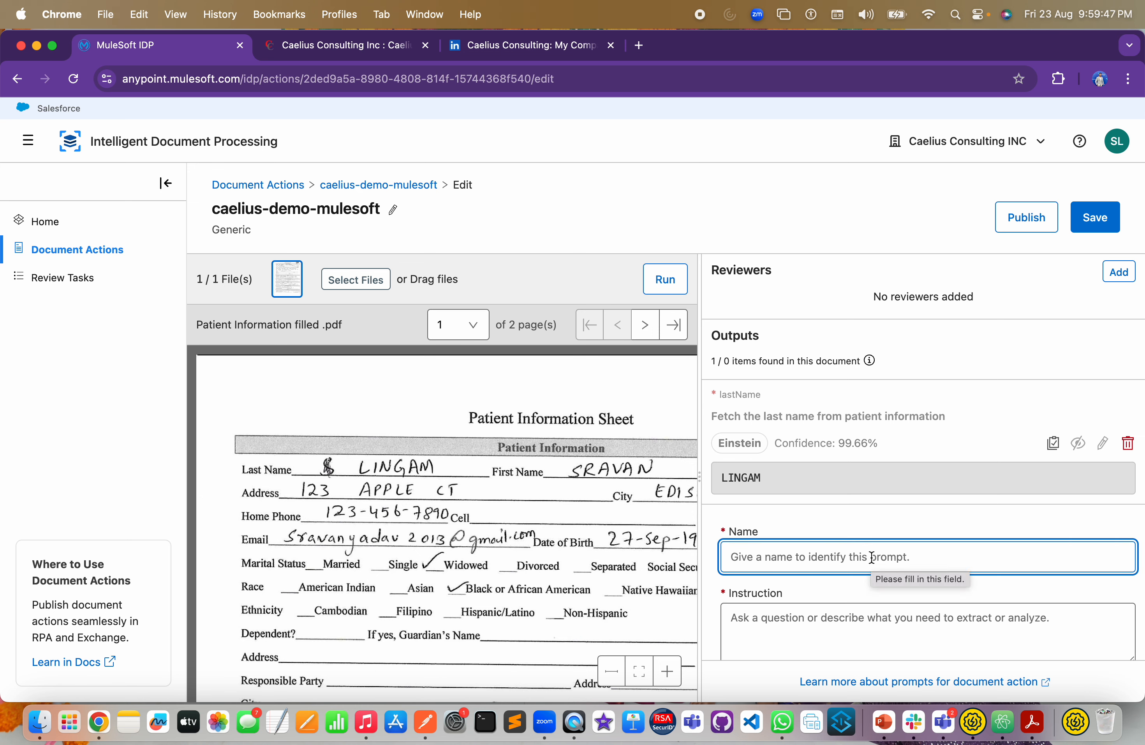
{"action": "type", "text": "i need to"}
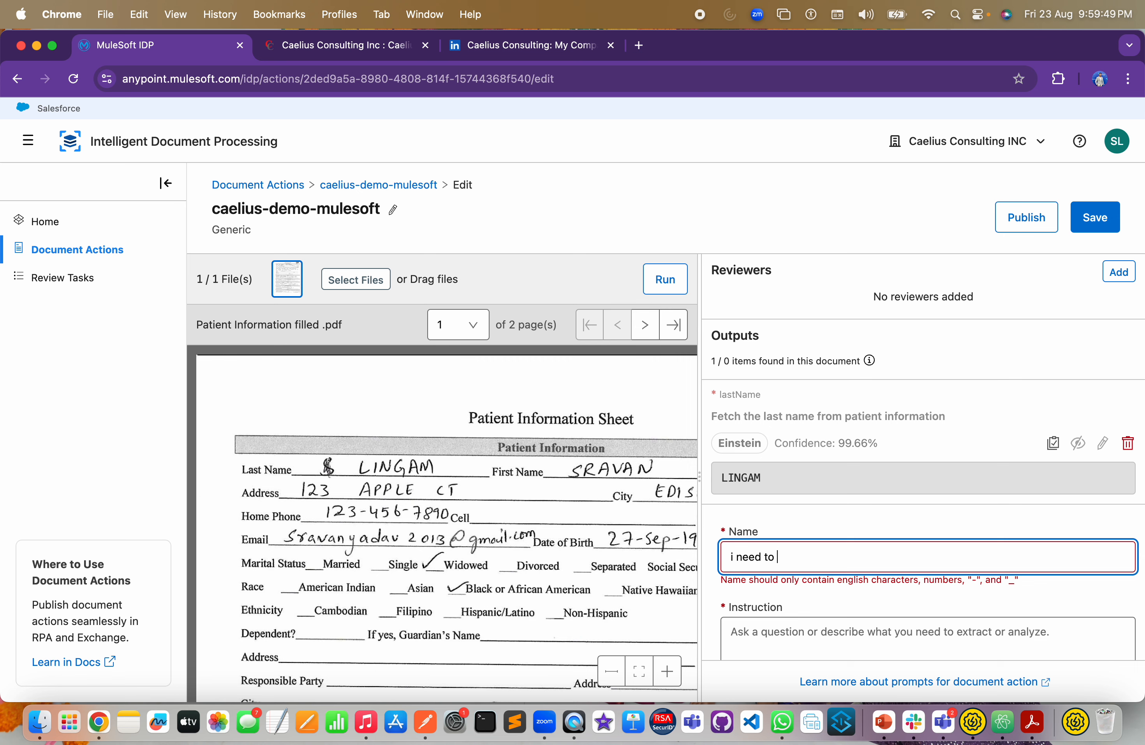
{"action": "scroll", "coordinate": [378, 510], "scroll_direction": "right", "scroll_amount": 2}
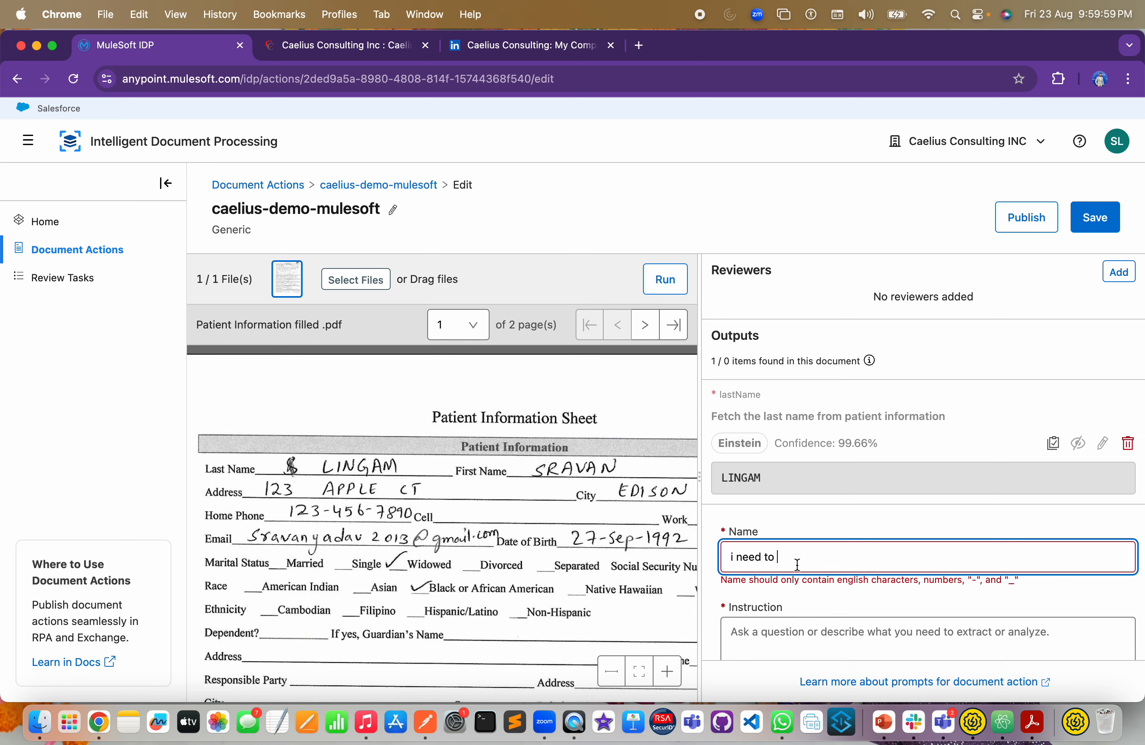
{"action": "type", "text": "extrac"}
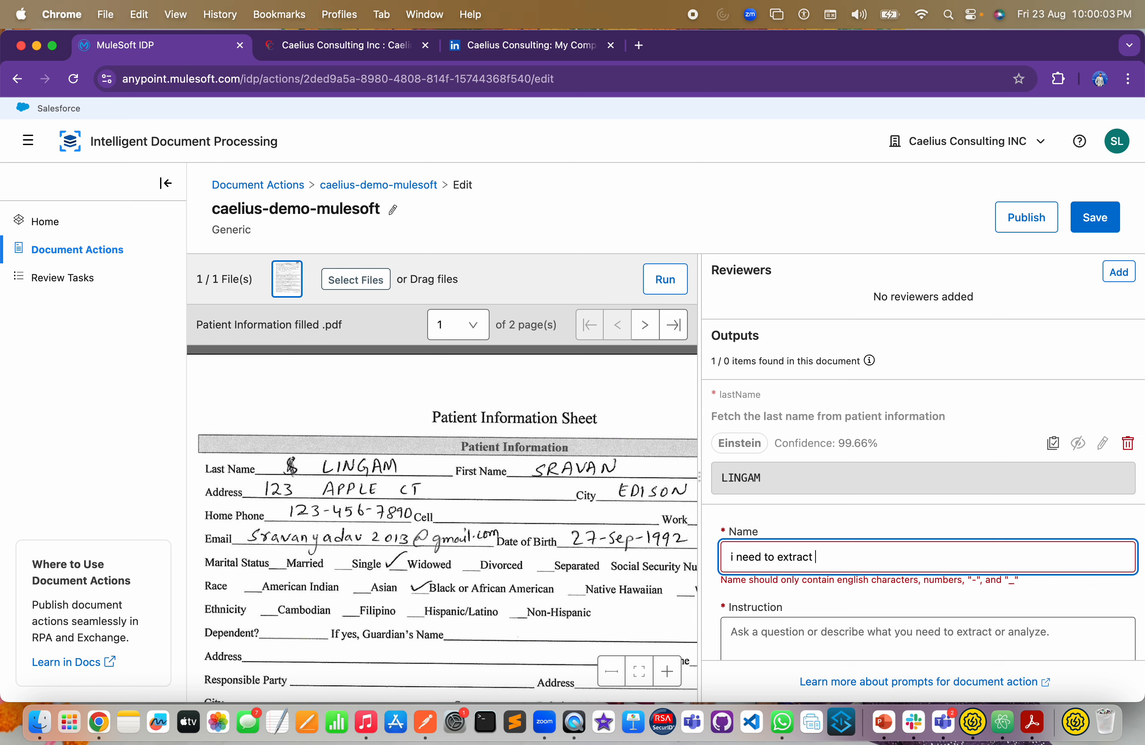
{"action": "type", "text": "the marital status of the patient"}
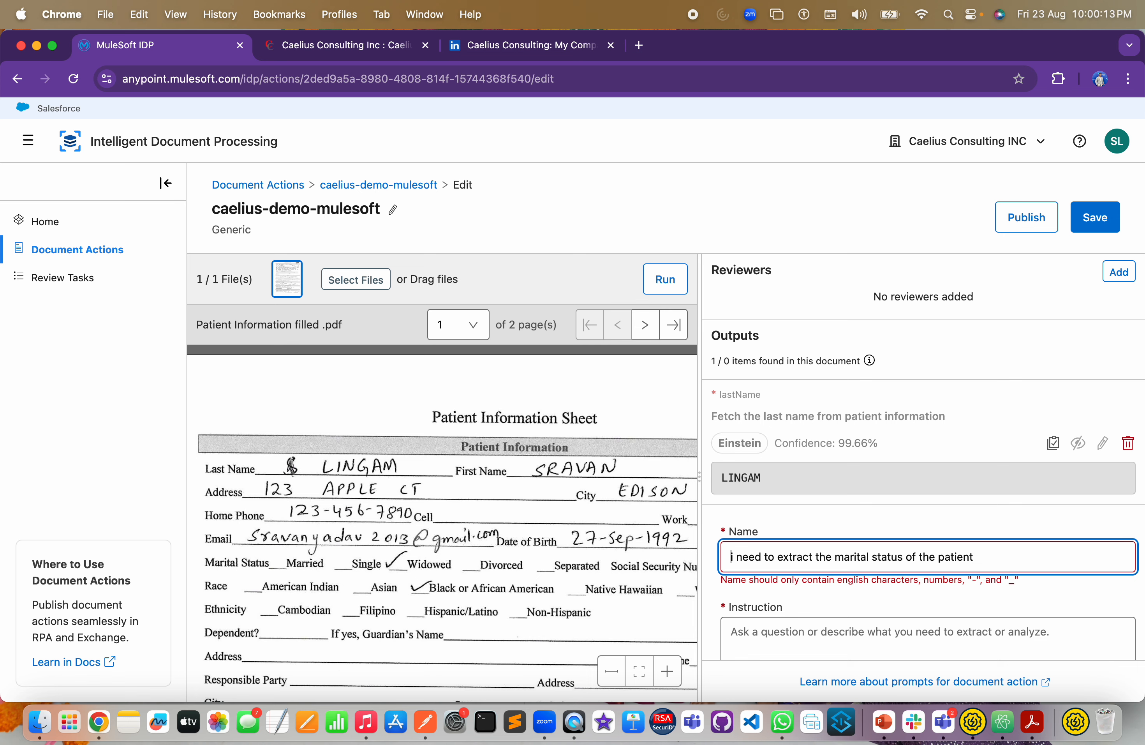
- Cut the sentence out of the name field and name the new prompt maritalStatus
{"action": "scroll", "coordinate": [854, 600], "scroll_direction": "down", "scroll_amount": 2}
{"action": "key", "text": "super+a"}
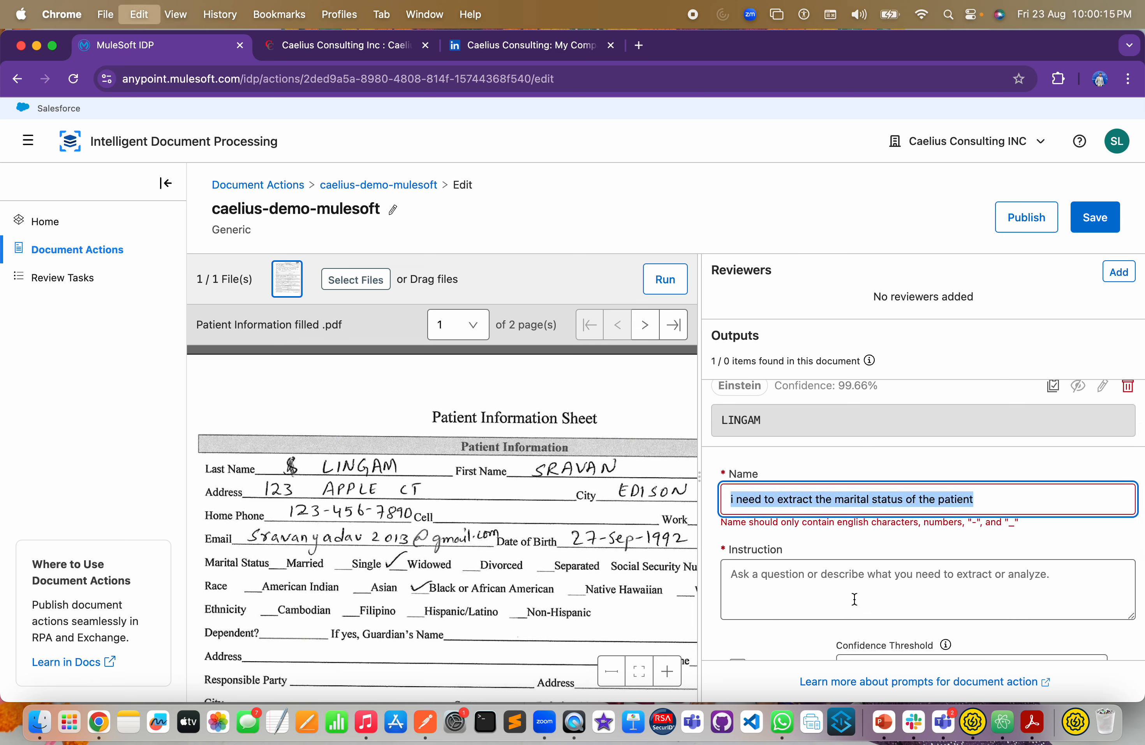
{"action": "key", "text": "super+x"}
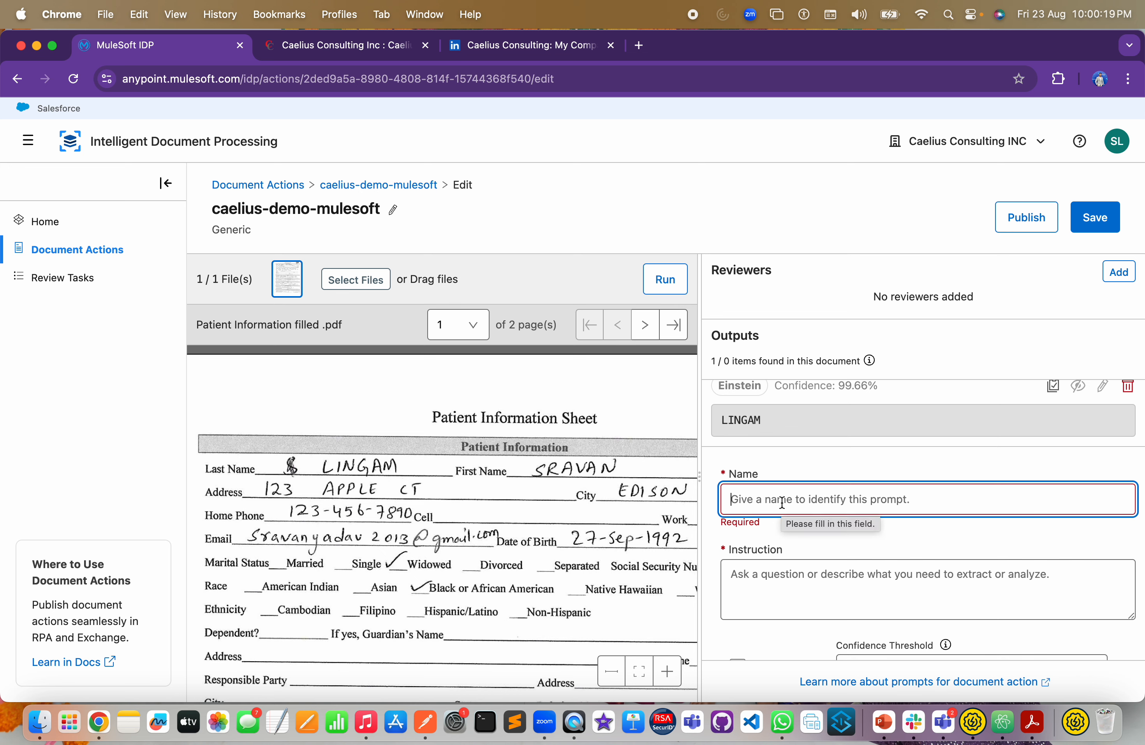
{"action": "type", "text": "maritalStatus"}
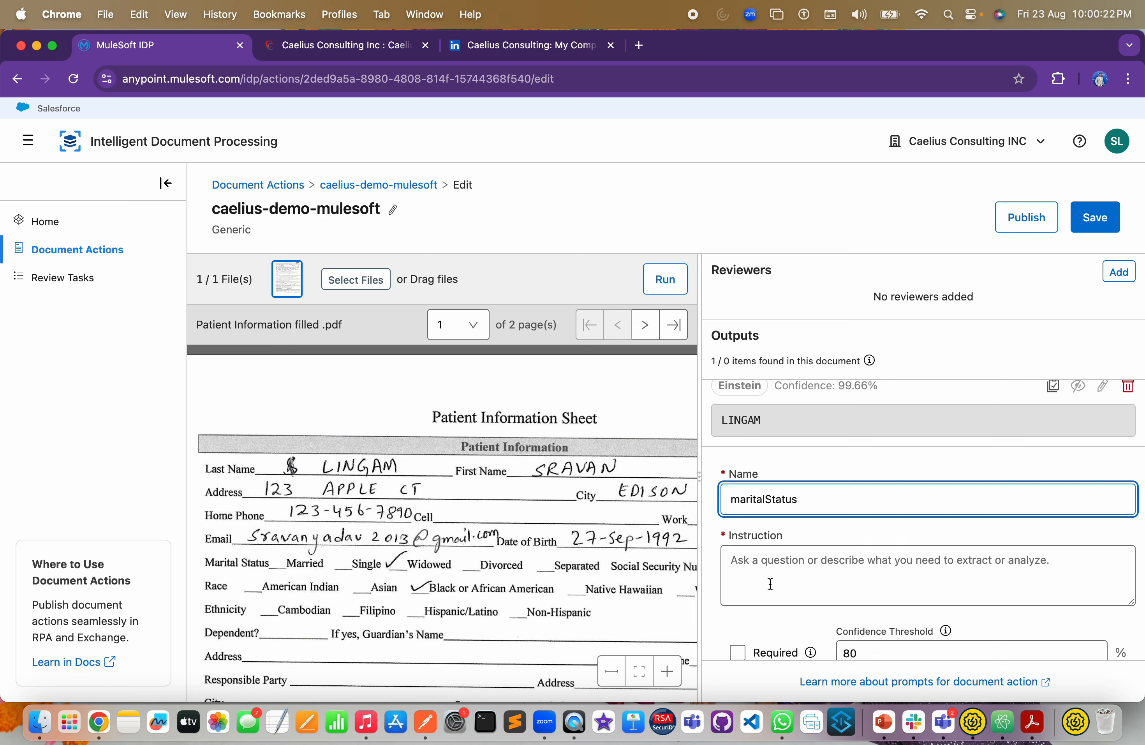
- Insert the cut sentence as the instruction and add maritalStatus to the outputs as a required prompt
{"action": "left_click", "coordinate": [771, 584]}
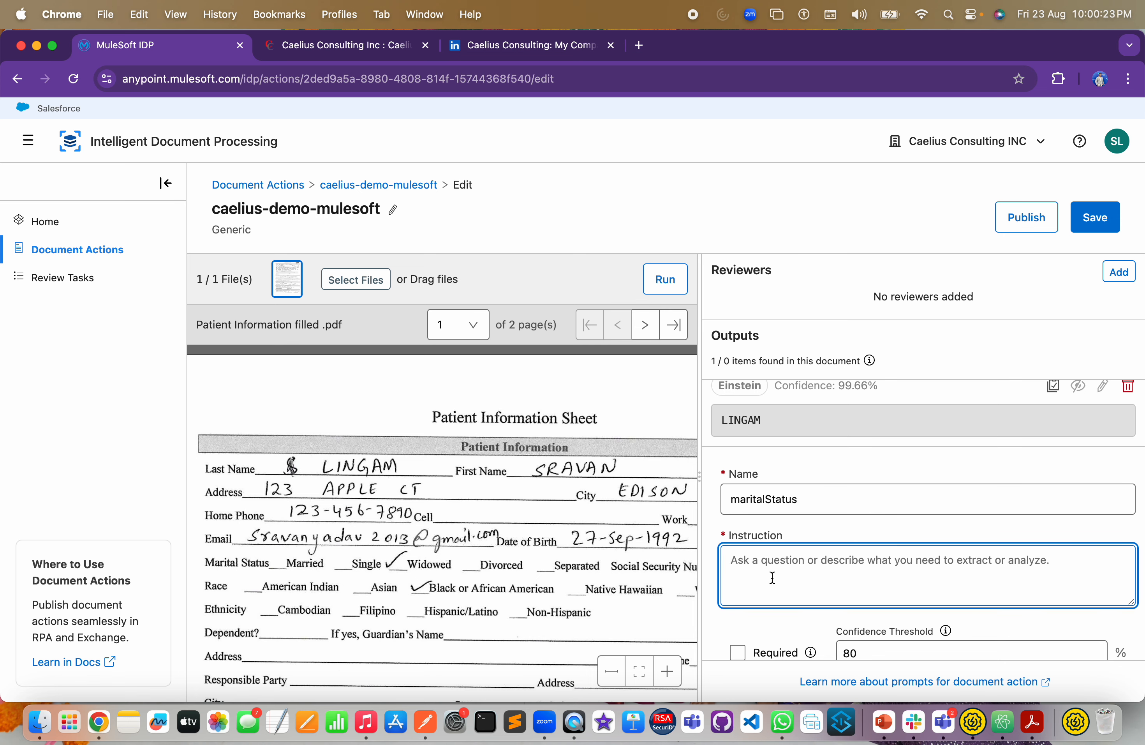
{"action": "key", "text": "super+v"}
{"action": "scroll", "coordinate": [772, 577], "scroll_direction": "down", "scroll_amount": 2}
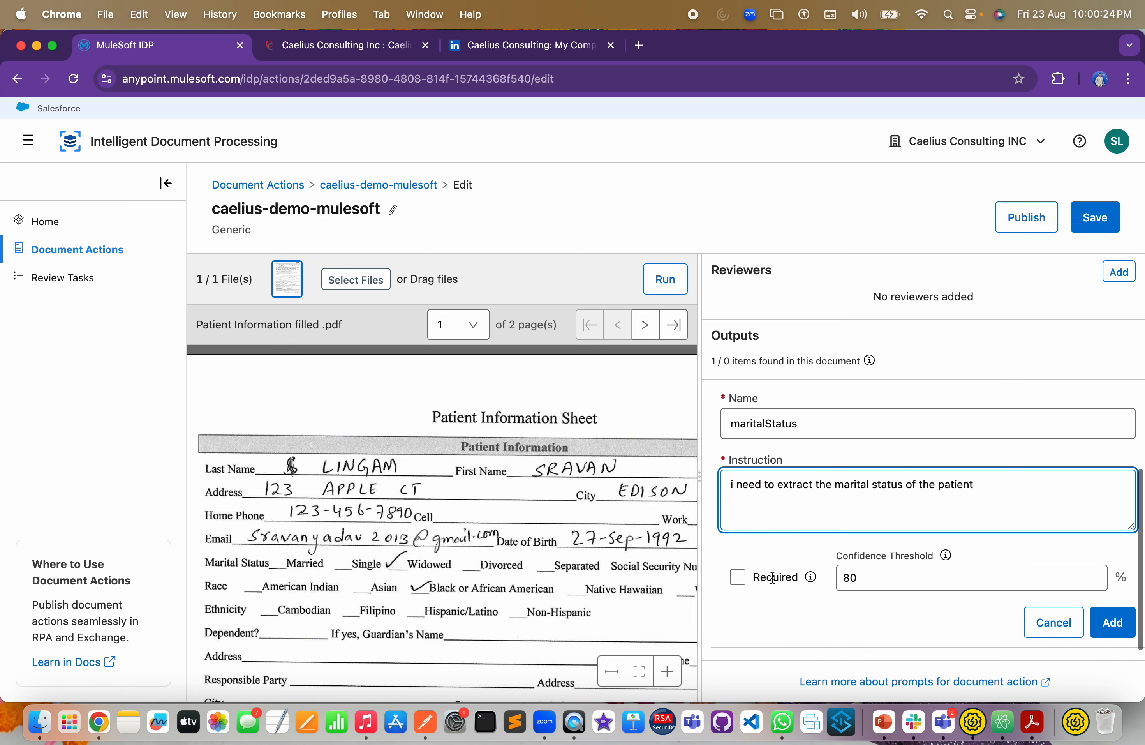
{"action": "left_click", "coordinate": [737, 578]}
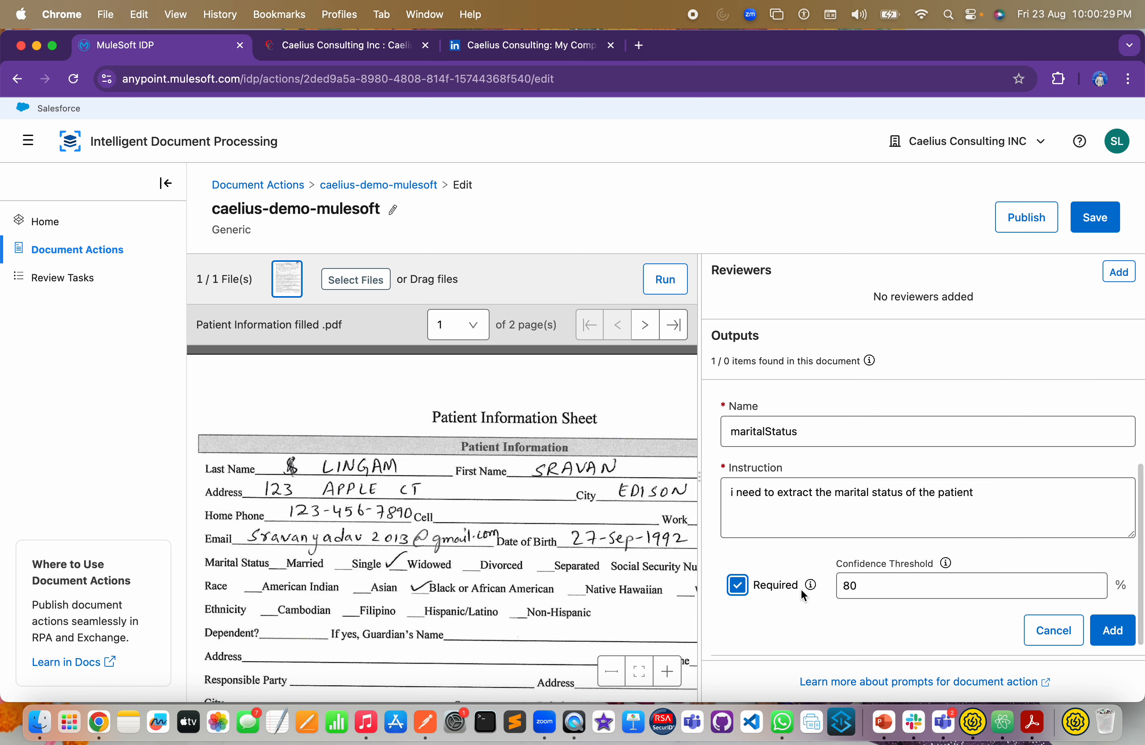
{"action": "left_click", "coordinate": [1112, 630]}
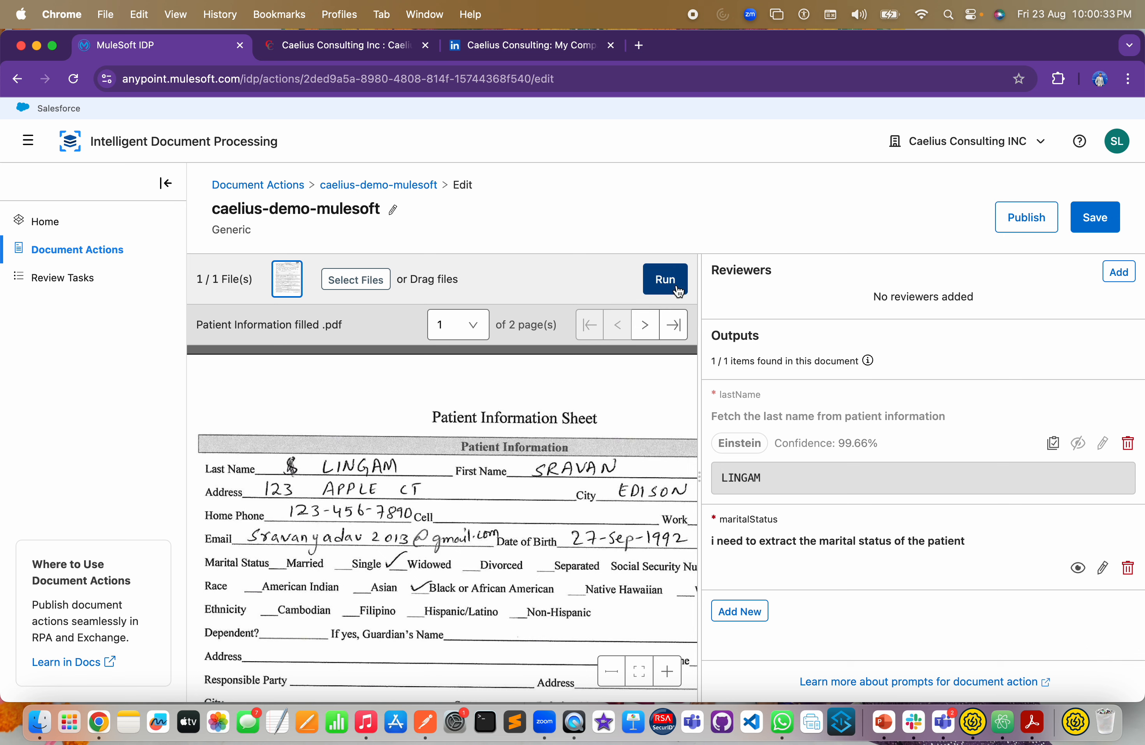
- Run the document action, compare the maritalStatus answers with the form, and select the Einstein answer "Married"
{"action": "left_click", "coordinate": [666, 282]}
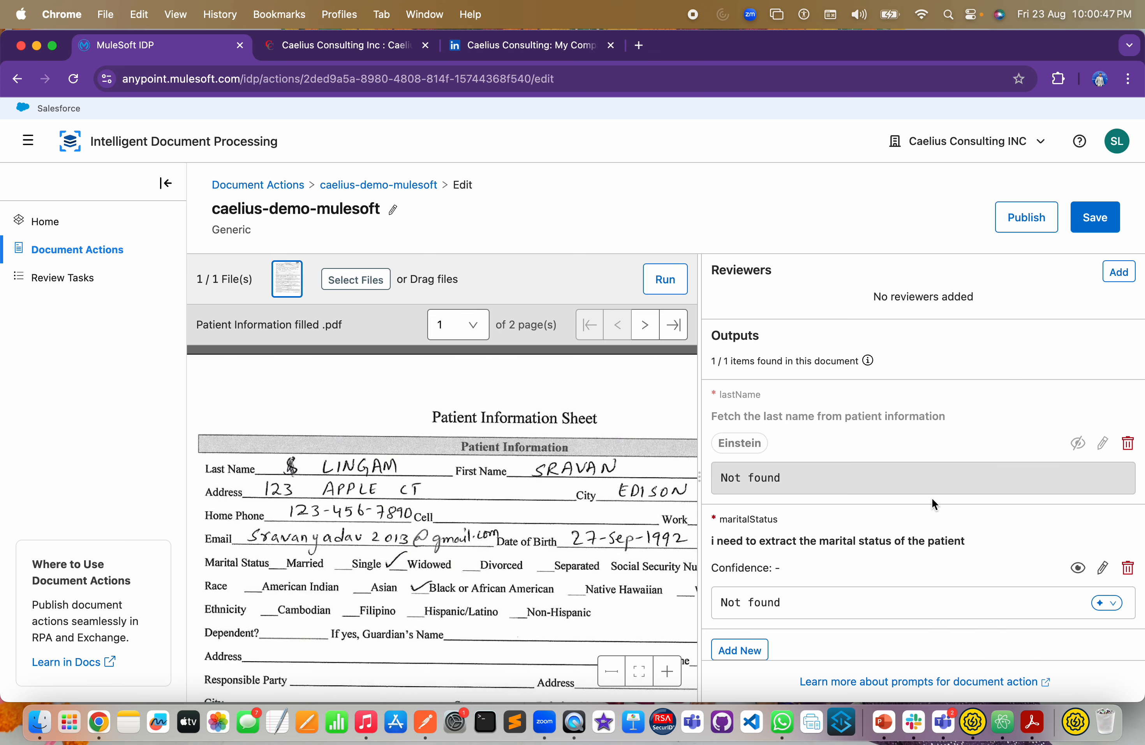
{"action": "scroll", "coordinate": [931, 497], "scroll_direction": "down", "scroll_amount": 1}
{"action": "scroll", "coordinate": [379, 500], "scroll_direction": "down", "scroll_amount": 3}
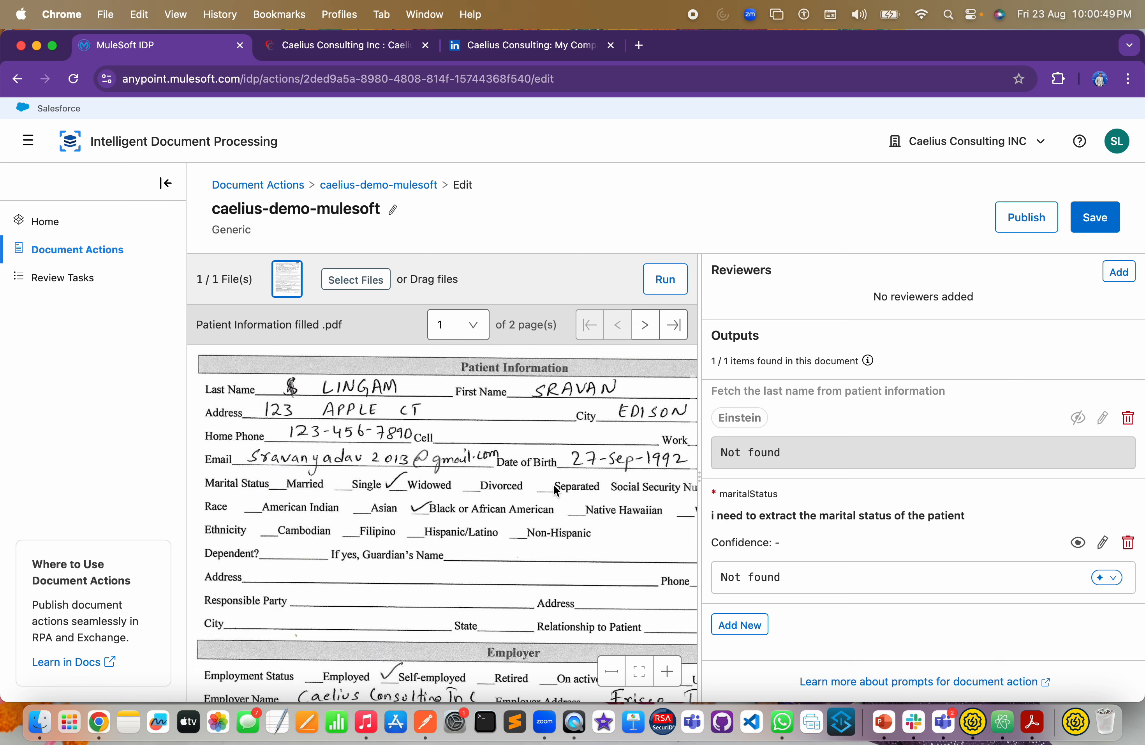
{"action": "scroll", "coordinate": [835, 470], "scroll_direction": "up", "scroll_amount": 1}
{"action": "scroll", "coordinate": [829, 500], "scroll_direction": "down", "scroll_amount": 1}
{"action": "scroll", "coordinate": [835, 478], "scroll_direction": "up", "scroll_amount": 1}
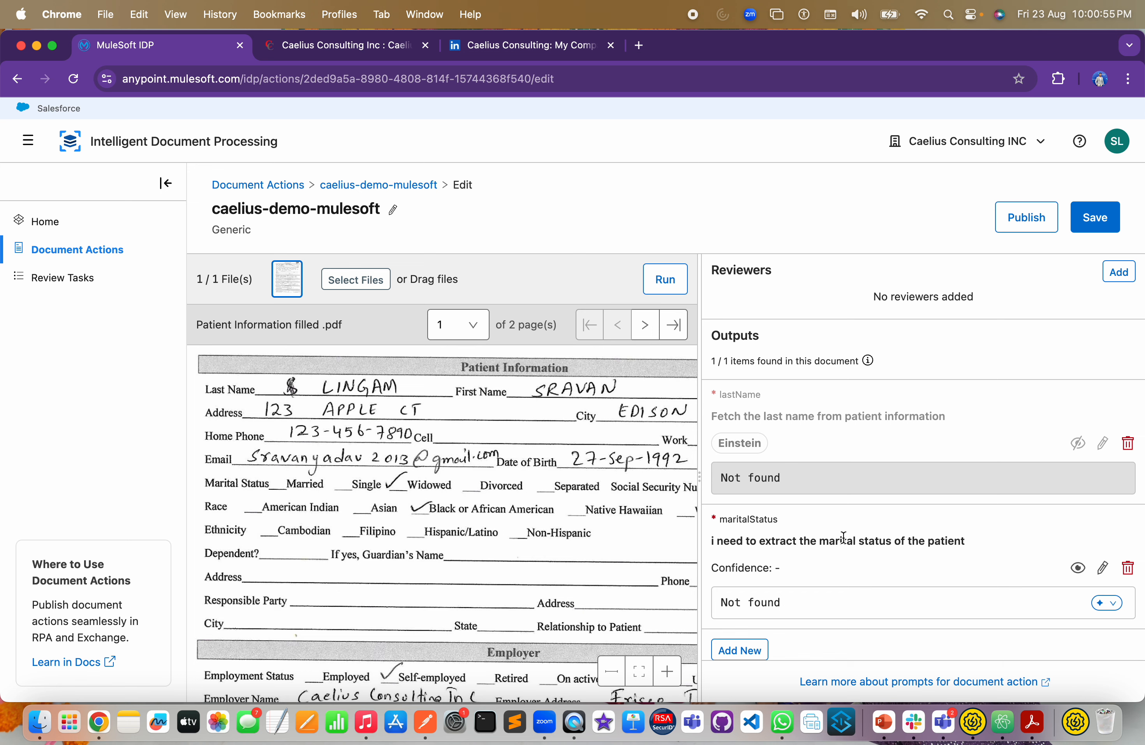
{"action": "left_click", "coordinate": [790, 606]}
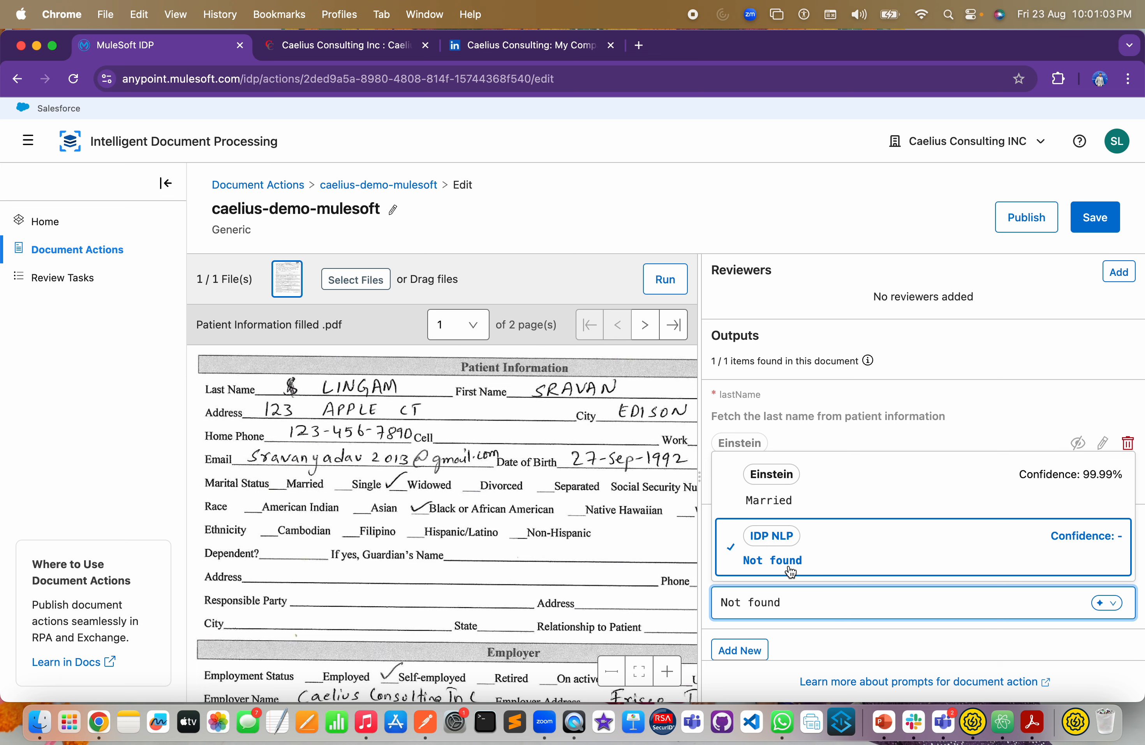
{"action": "left_click", "coordinate": [803, 503]}
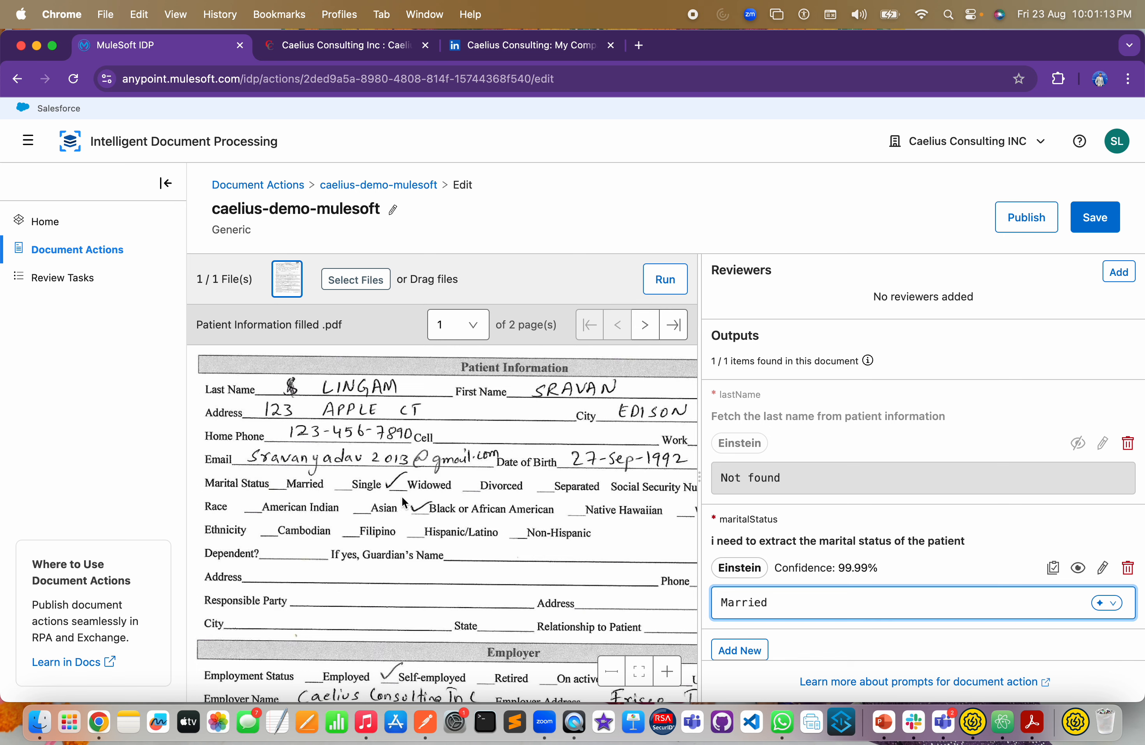
- Extend the maritalStatus instruction with "under patient information whether he is married or single or widowed etc" and update the prompt
{"action": "scroll", "coordinate": [851, 583], "scroll_direction": "down", "scroll_amount": 1}
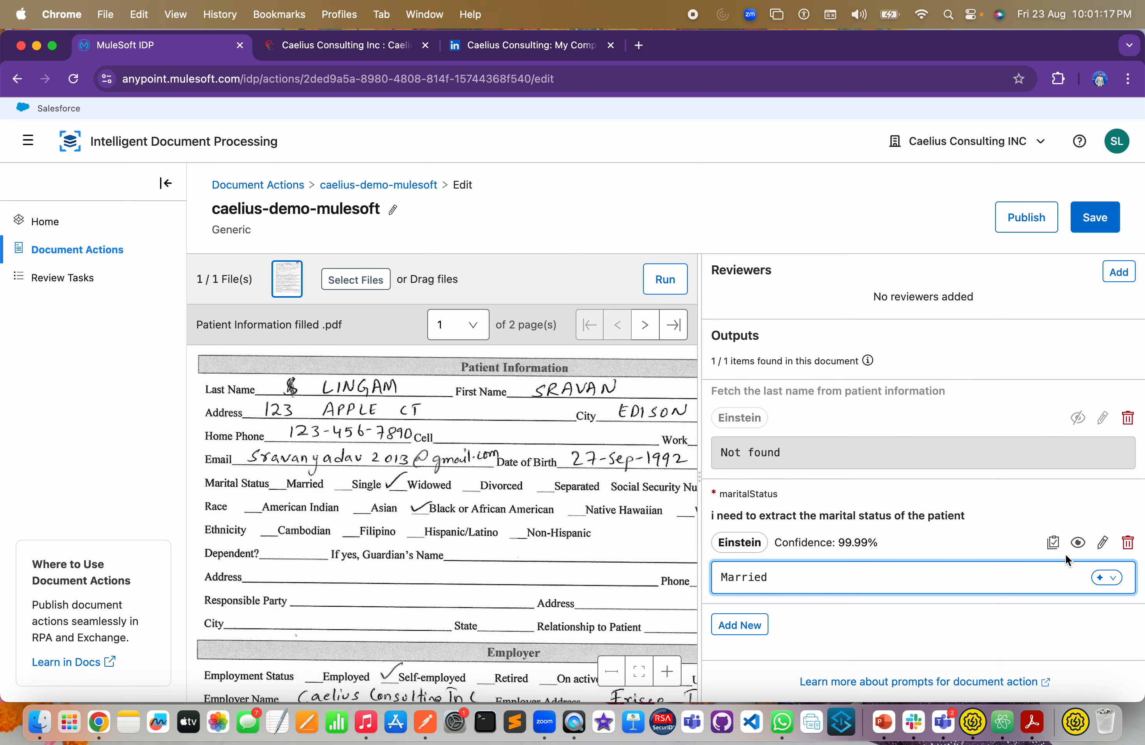
{"action": "left_click", "coordinate": [1102, 542]}
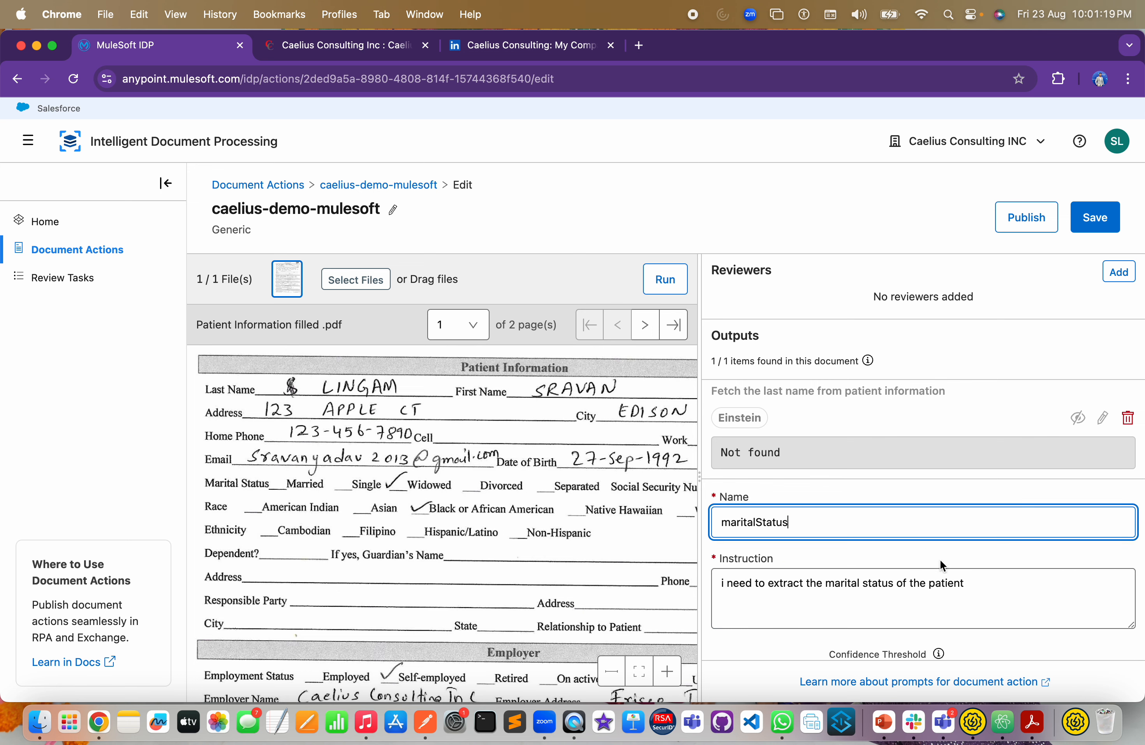
{"action": "left_click", "coordinate": [939, 599]}
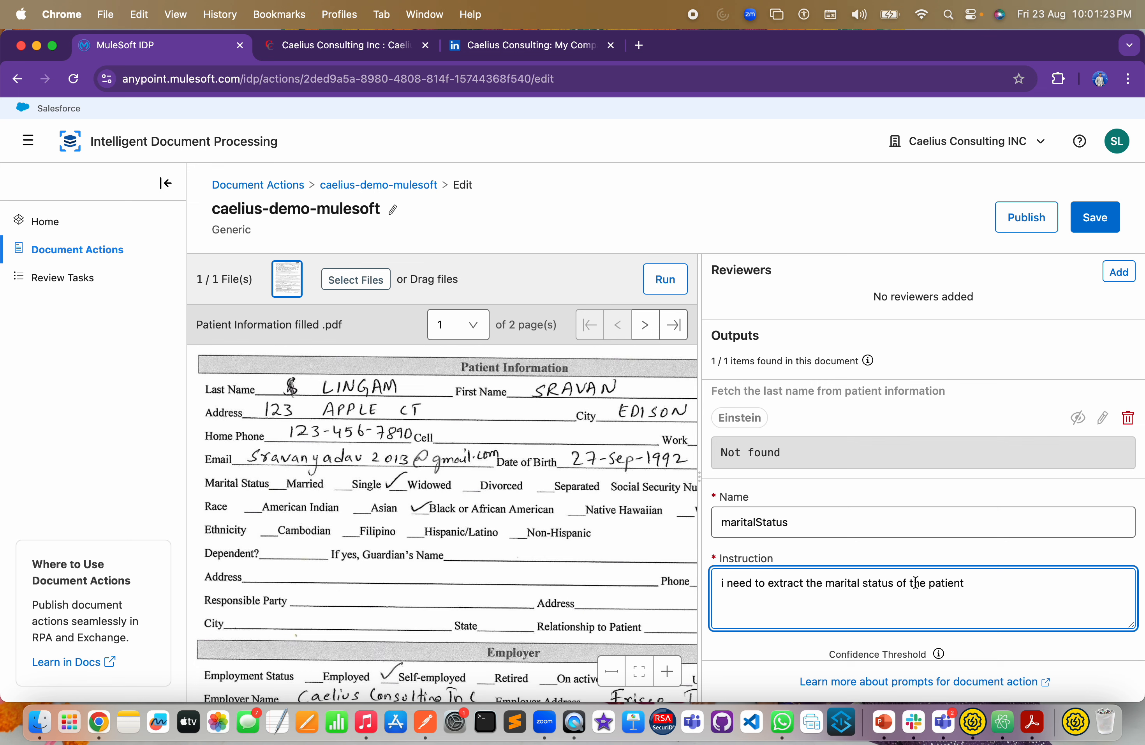
{"action": "type", "text": "under patient information"}
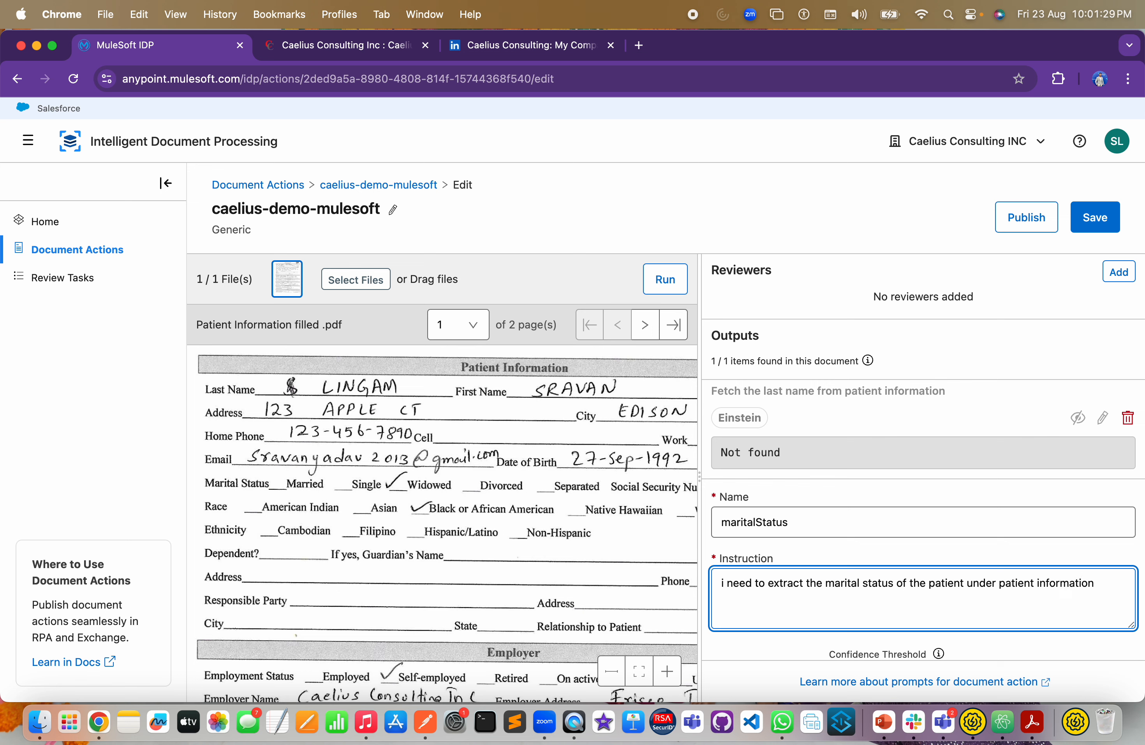
{"action": "type", "text": " whether he is married or single o"}
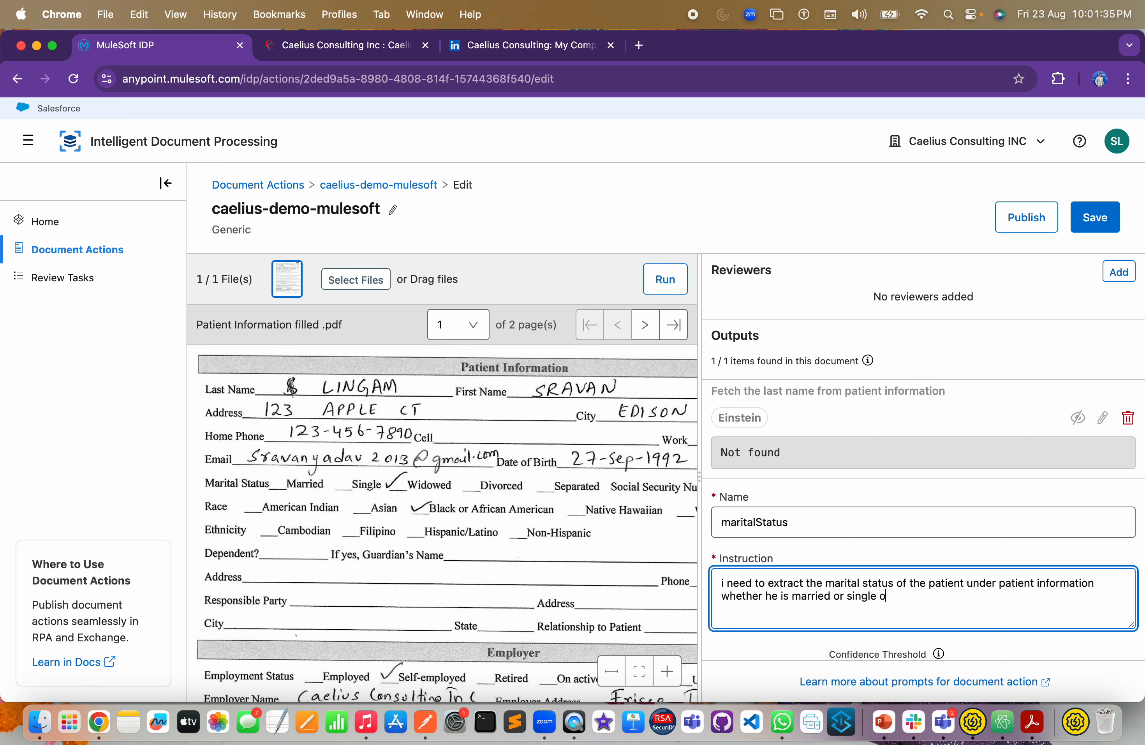
{"action": "type", "text": "r widowed etc"}
{"action": "scroll", "coordinate": [999, 513], "scroll_direction": "down", "scroll_amount": 5}
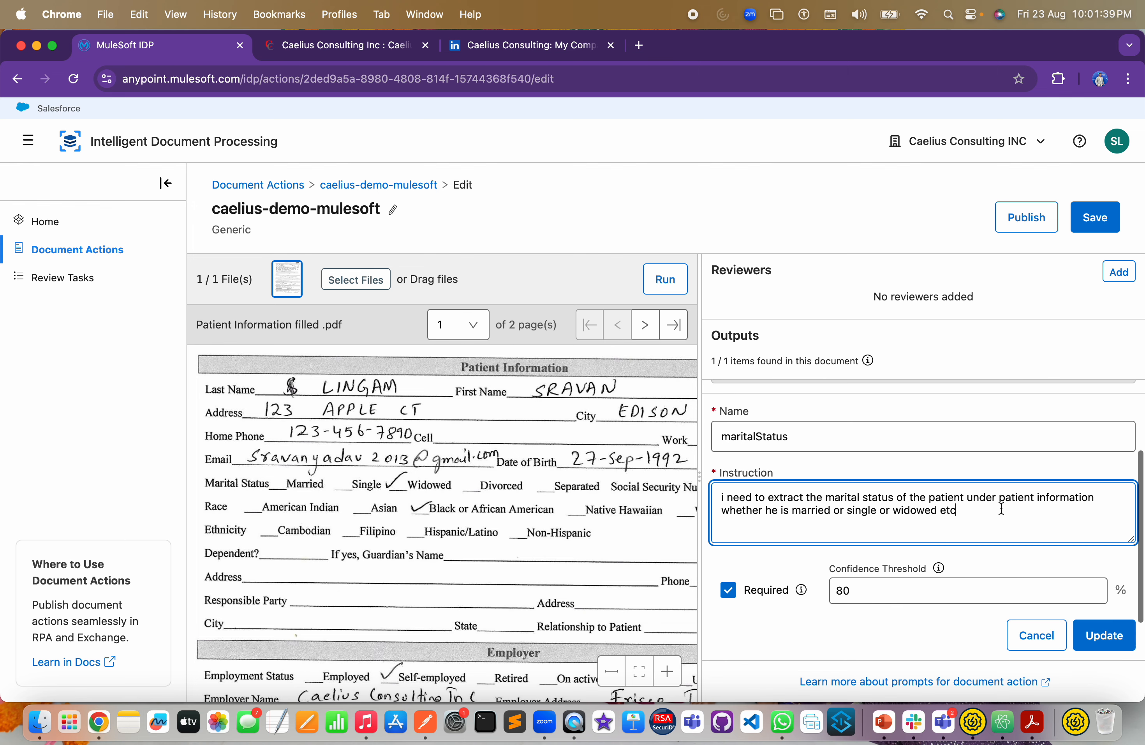
{"action": "left_click", "coordinate": [1108, 597]}
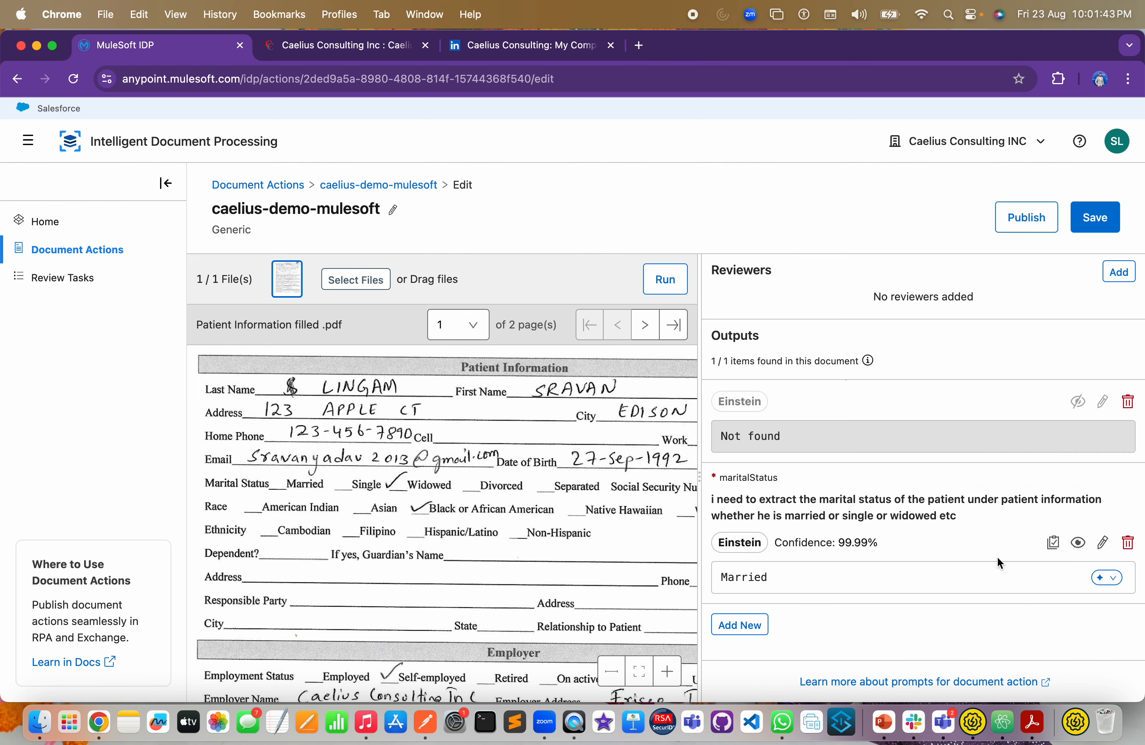
- Rerun the document action, select the IDP NLP answer "Single" for maritalStatus, and check it against the enlarged form
{"action": "left_click", "coordinate": [665, 279]}
{"action": "left_click", "coordinate": [991, 582]}
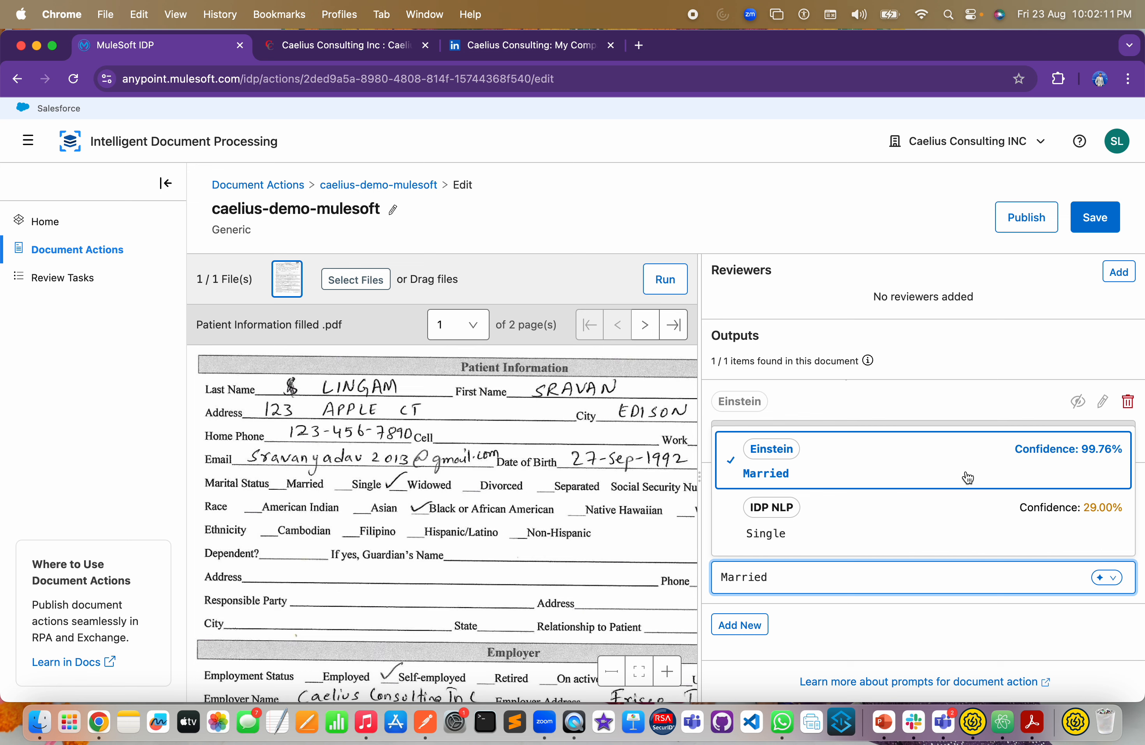
{"action": "left_click", "coordinate": [848, 536]}
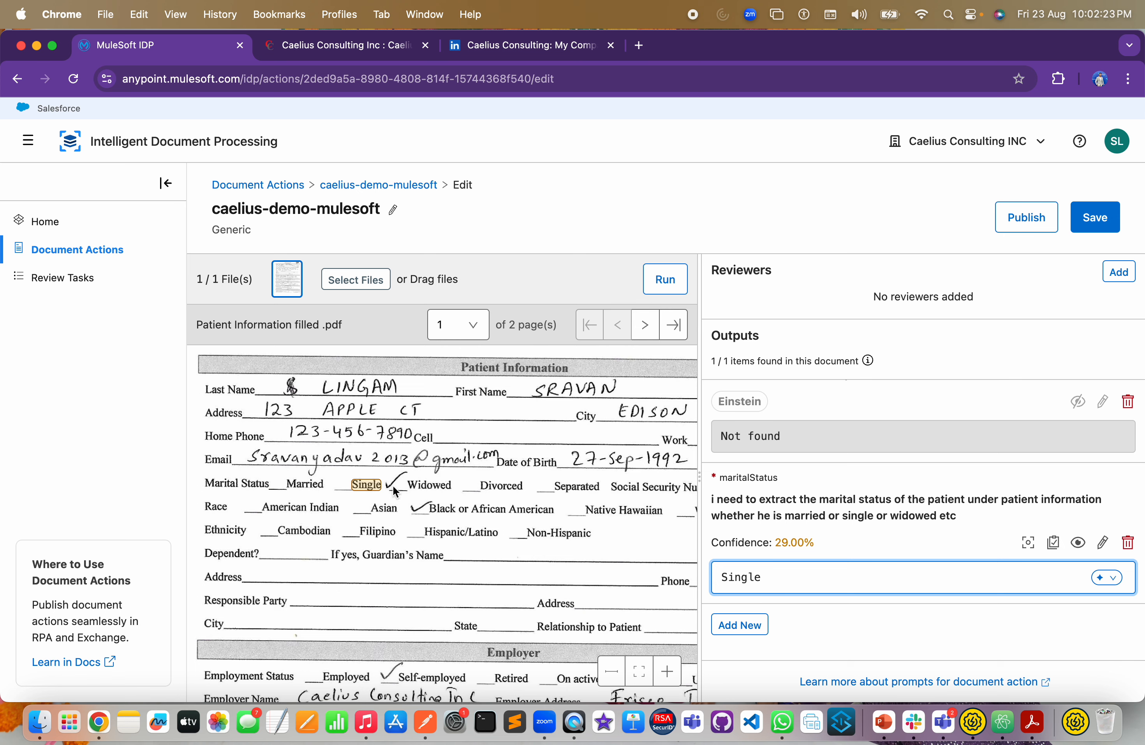
{"action": "left_click", "coordinate": [668, 671]}
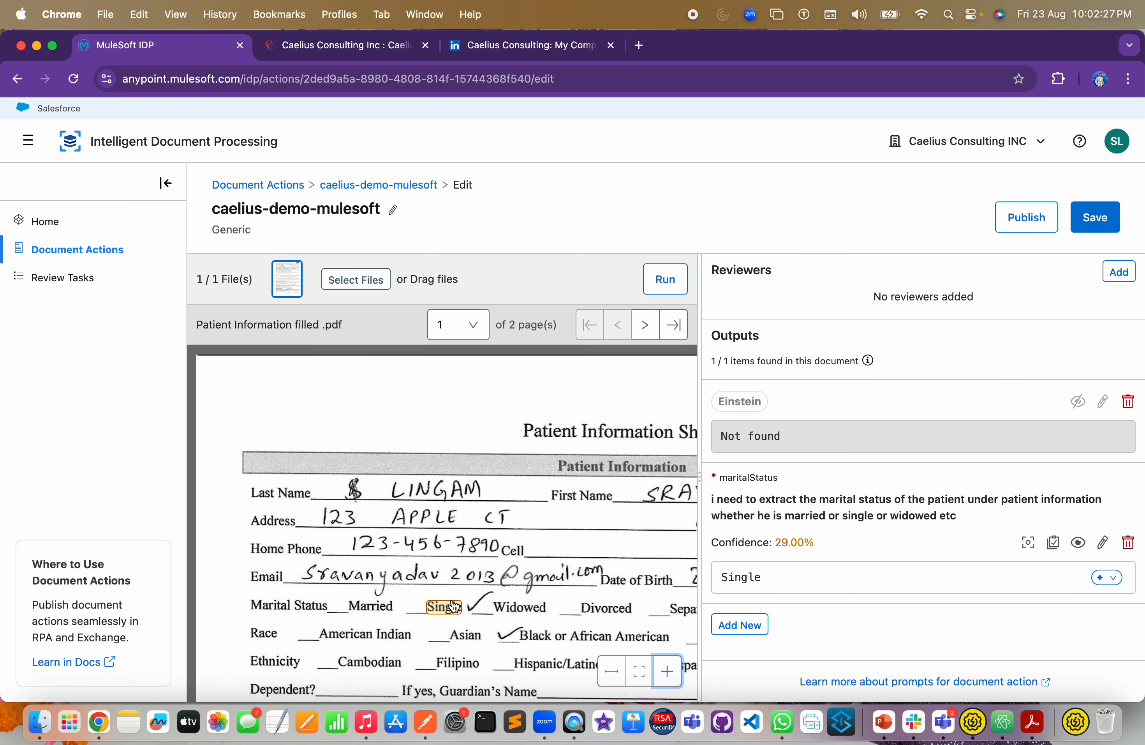
{"action": "scroll", "coordinate": [463, 551], "scroll_direction": "down", "scroll_amount": 1}
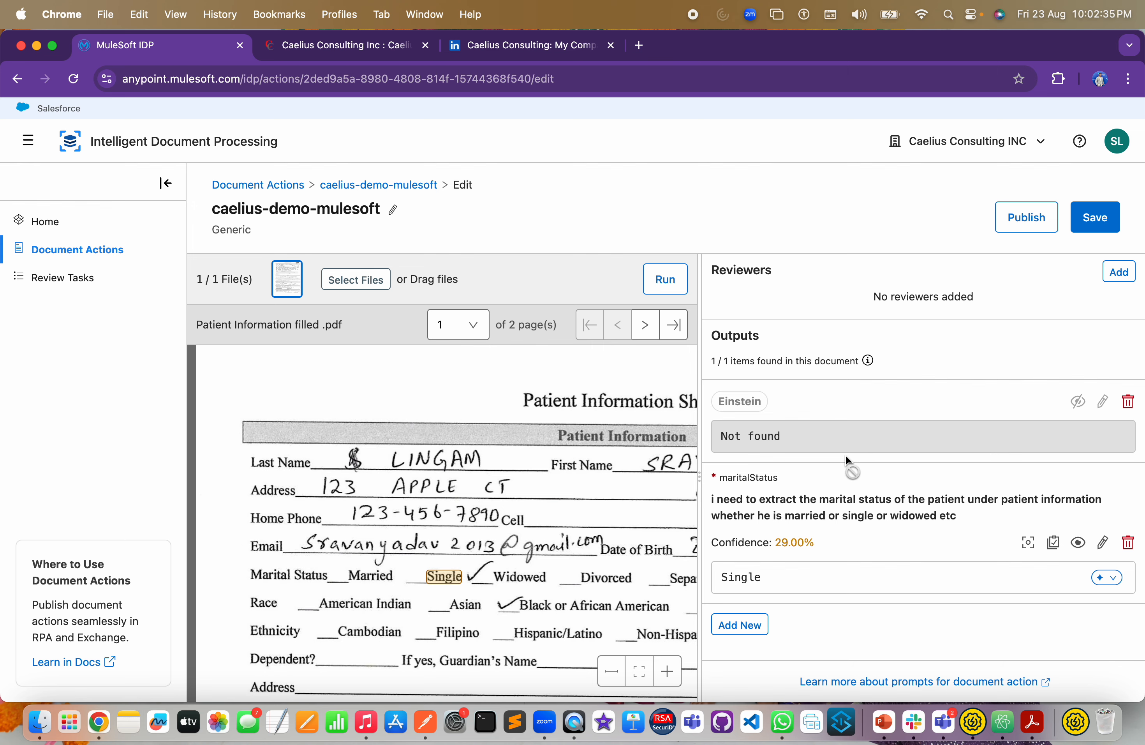
{"action": "scroll", "coordinate": [436, 587], "scroll_direction": "down", "scroll_amount": 5}
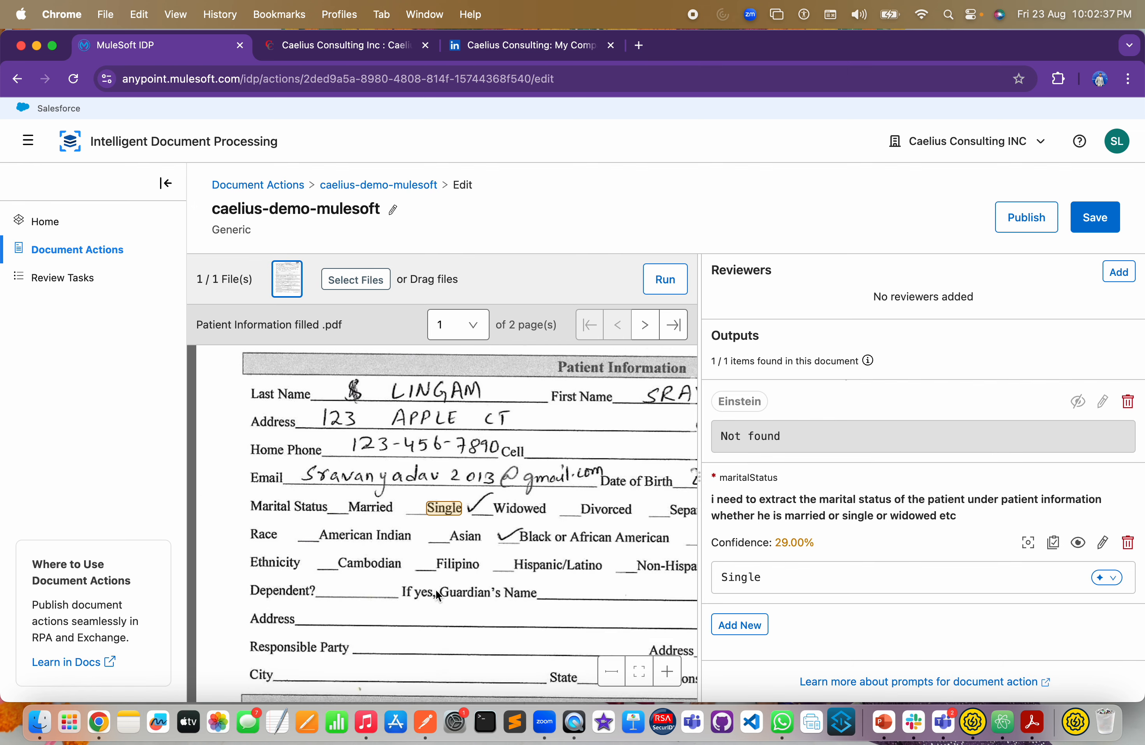
{"action": "scroll", "coordinate": [462, 465], "scroll_direction": "up", "scroll_amount": 2}
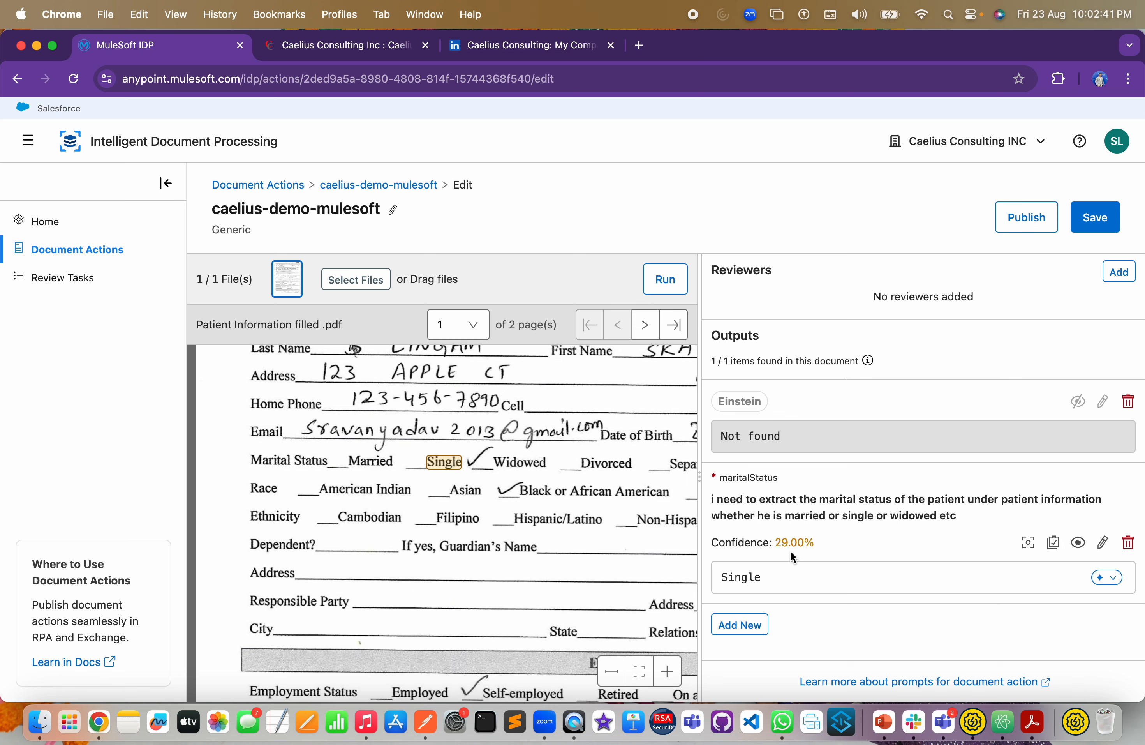
{"action": "scroll", "coordinate": [496, 493], "scroll_direction": "up", "scroll_amount": 1}
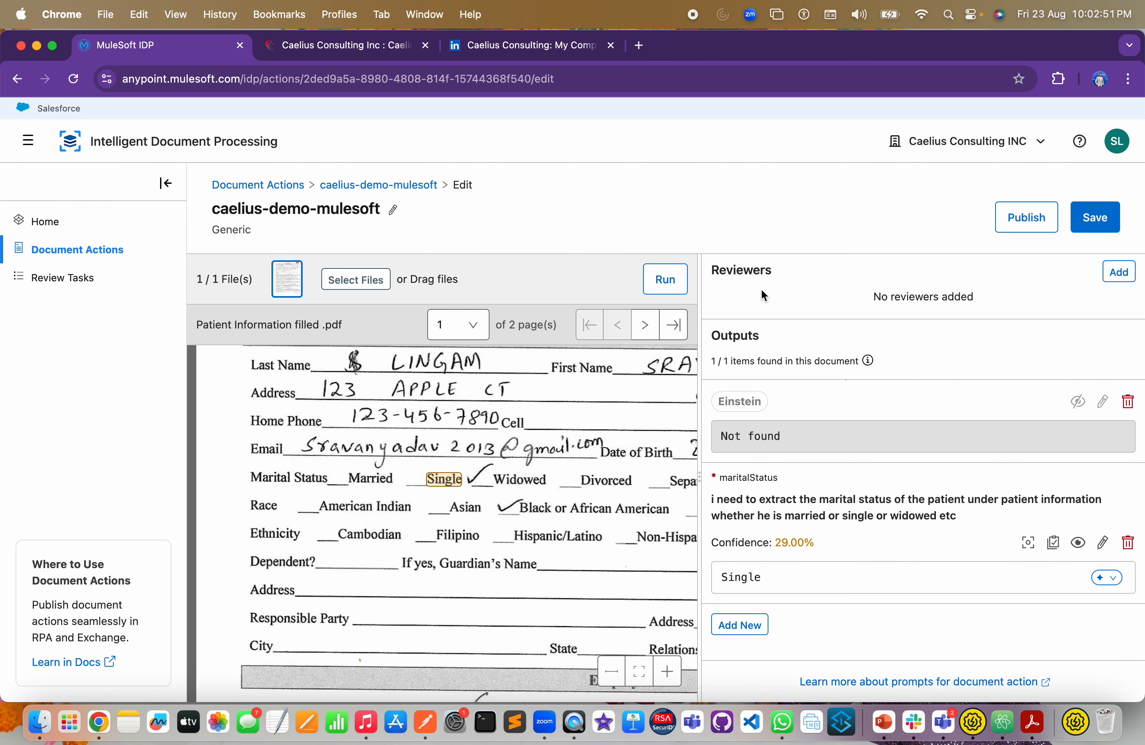
- Assign a user as reviewer of the document action, save the reviewers, and check the resulting reviewer list
{"action": "left_click_drag", "start_coordinate": [711, 270], "coordinate": [824, 268]}
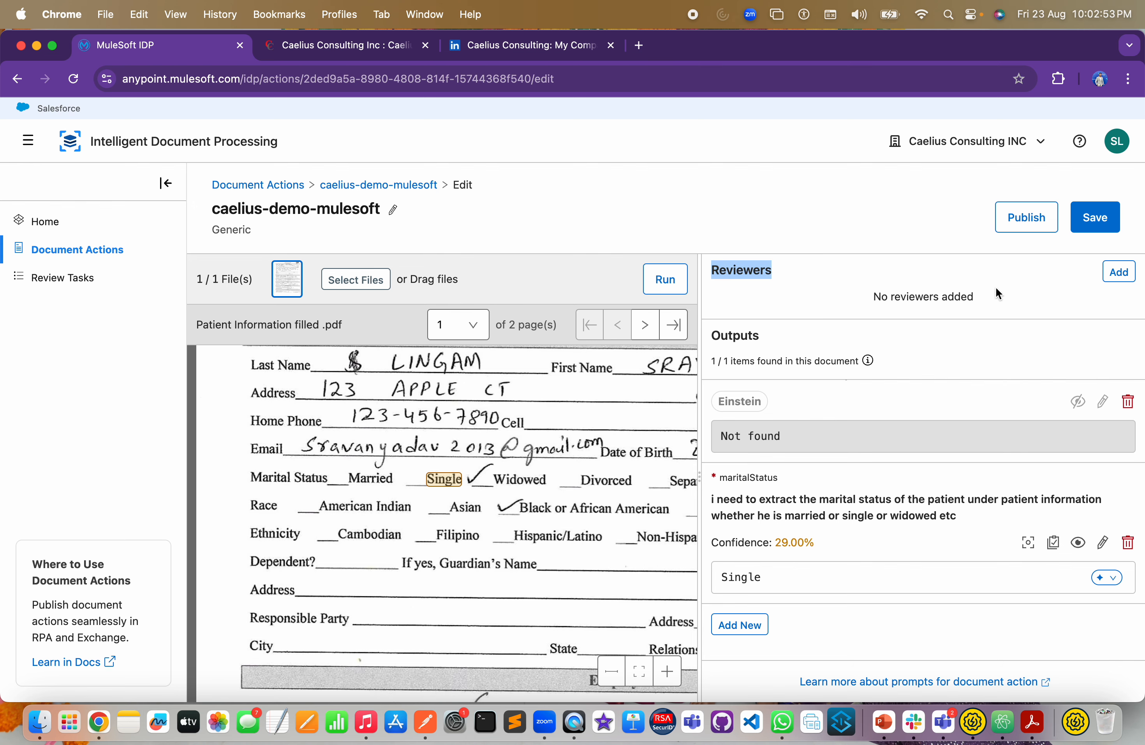
{"action": "left_click", "coordinate": [1103, 273]}
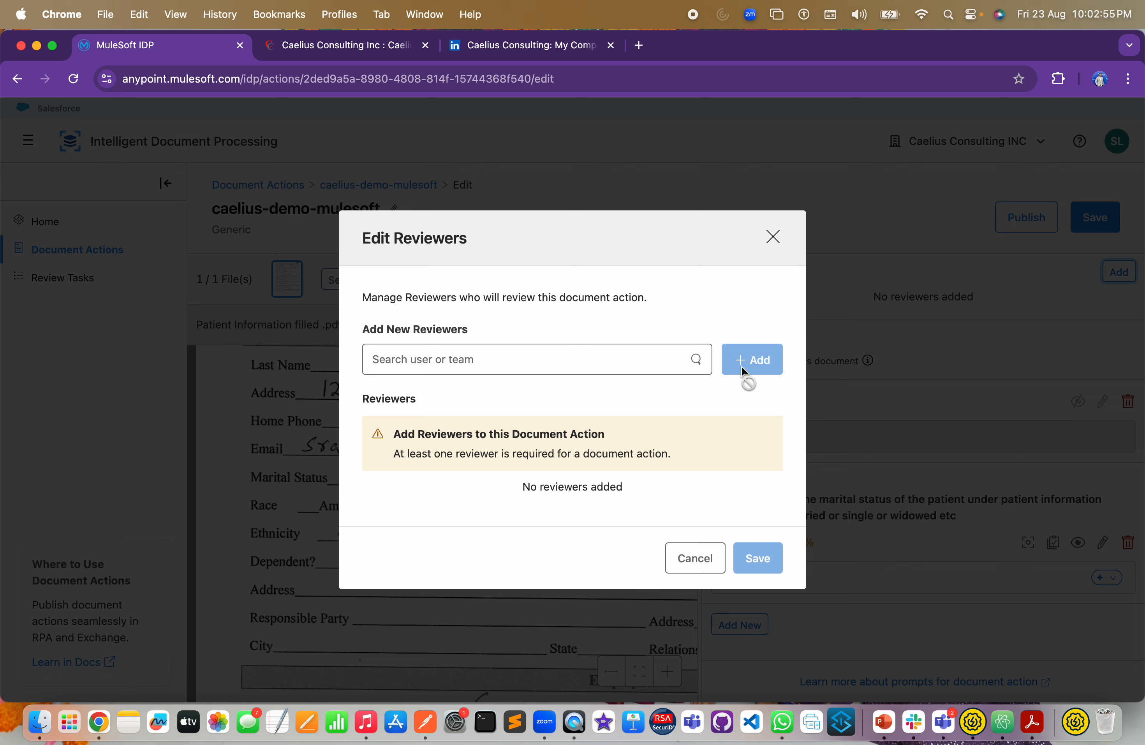
{"action": "left_click", "coordinate": [570, 359]}
{"action": "type", "text": "sravan"}
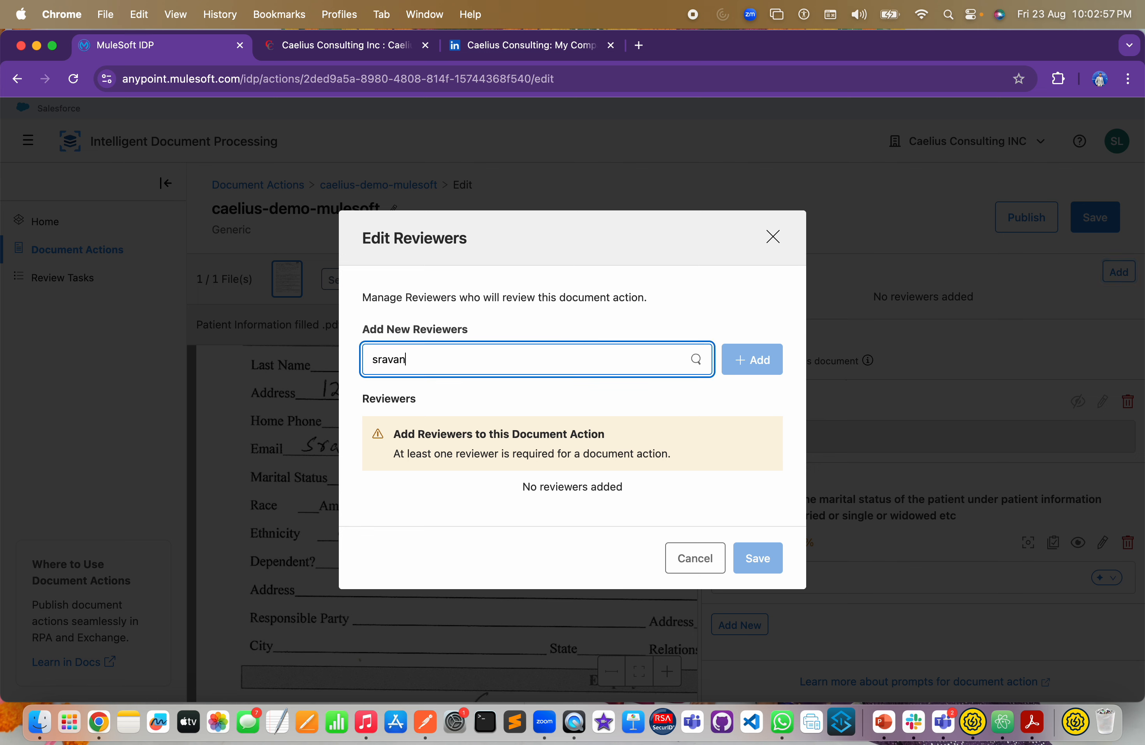
{"action": "left_click", "coordinate": [503, 401]}
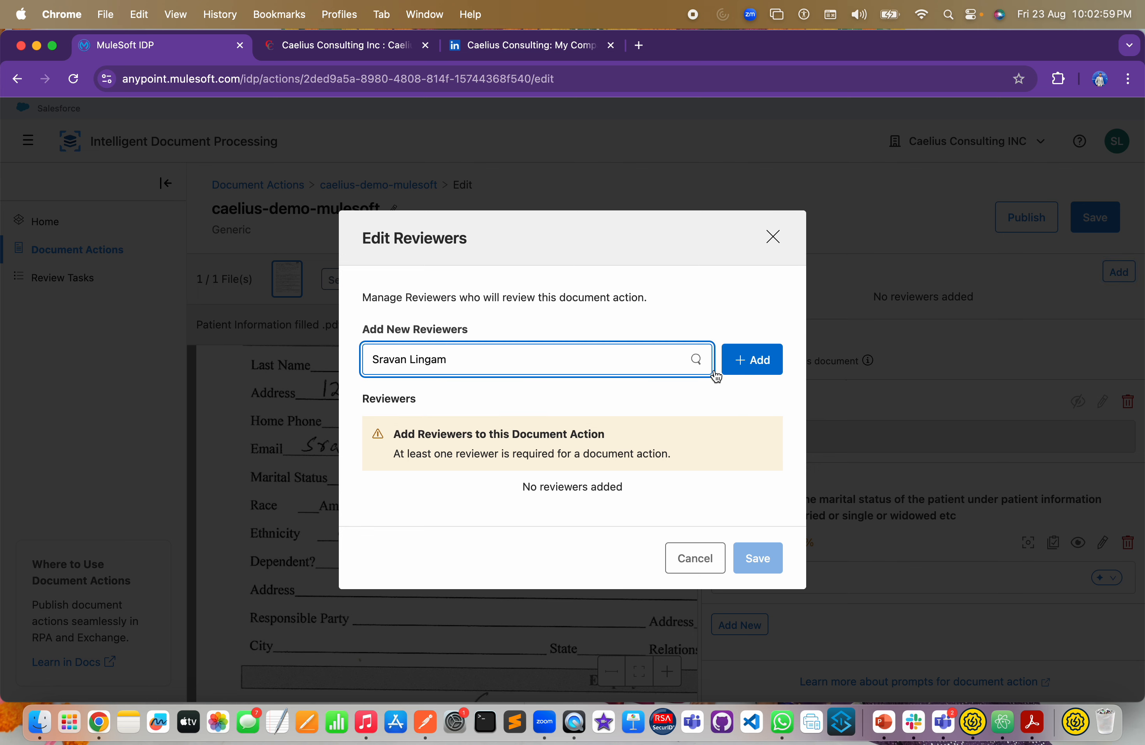
{"action": "left_click", "coordinate": [759, 372]}
{"action": "left_click", "coordinate": [757, 544]}
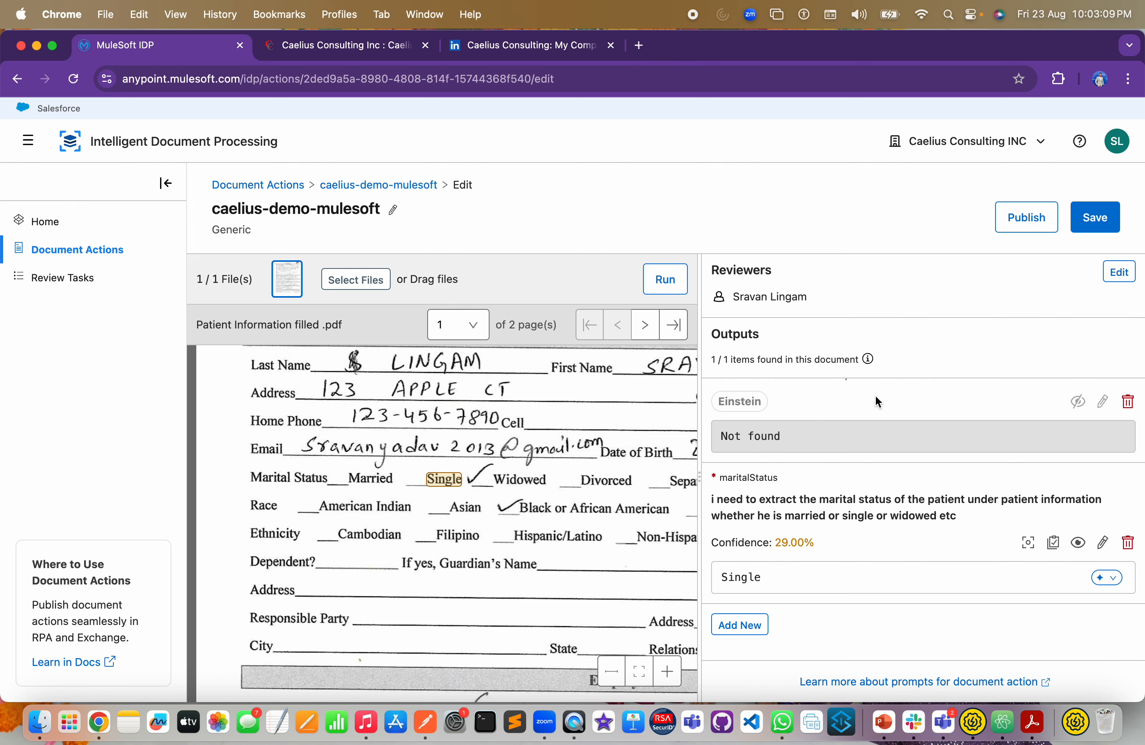
{"action": "scroll", "coordinate": [873, 396], "scroll_direction": "up", "scroll_amount": 2}
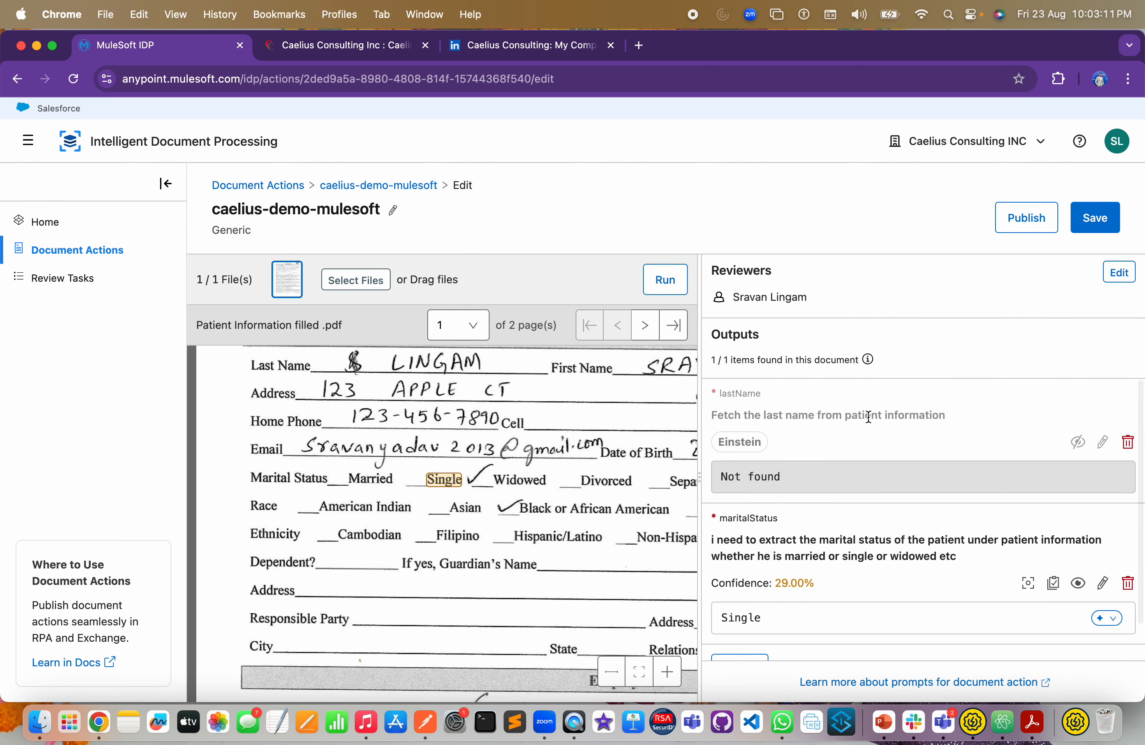
{"action": "scroll", "coordinate": [868, 417], "scroll_direction": "down", "scroll_amount": 2}
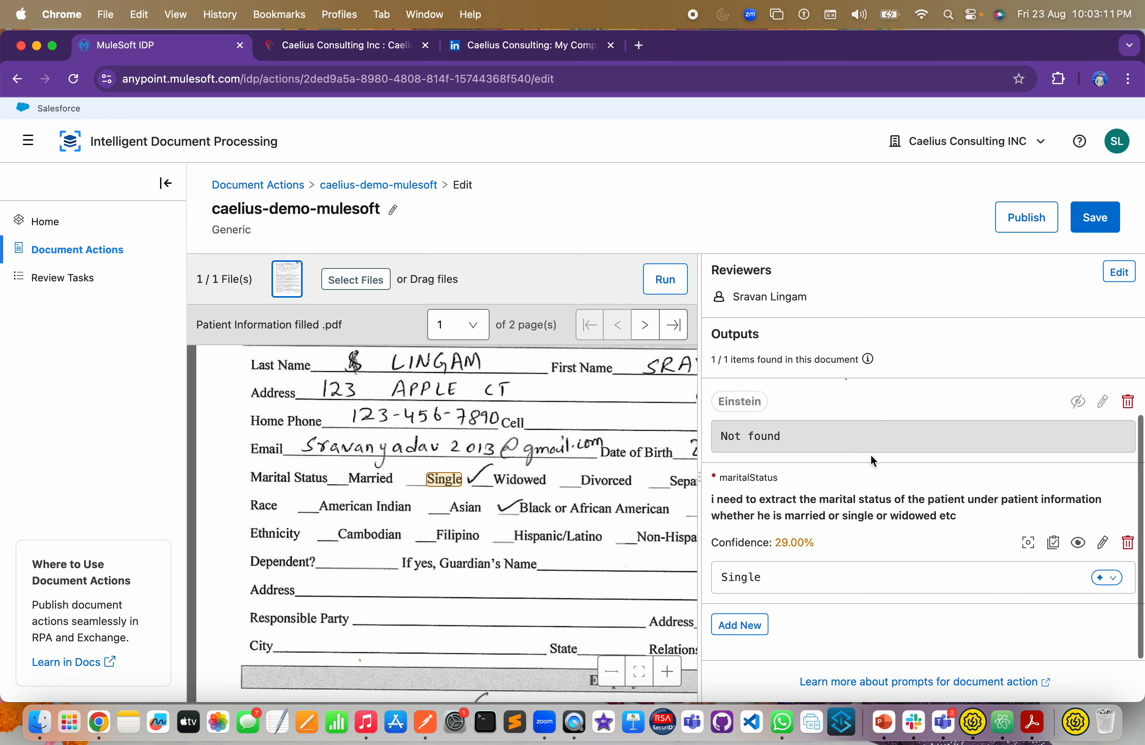
{"action": "left_click", "coordinate": [1117, 273]}
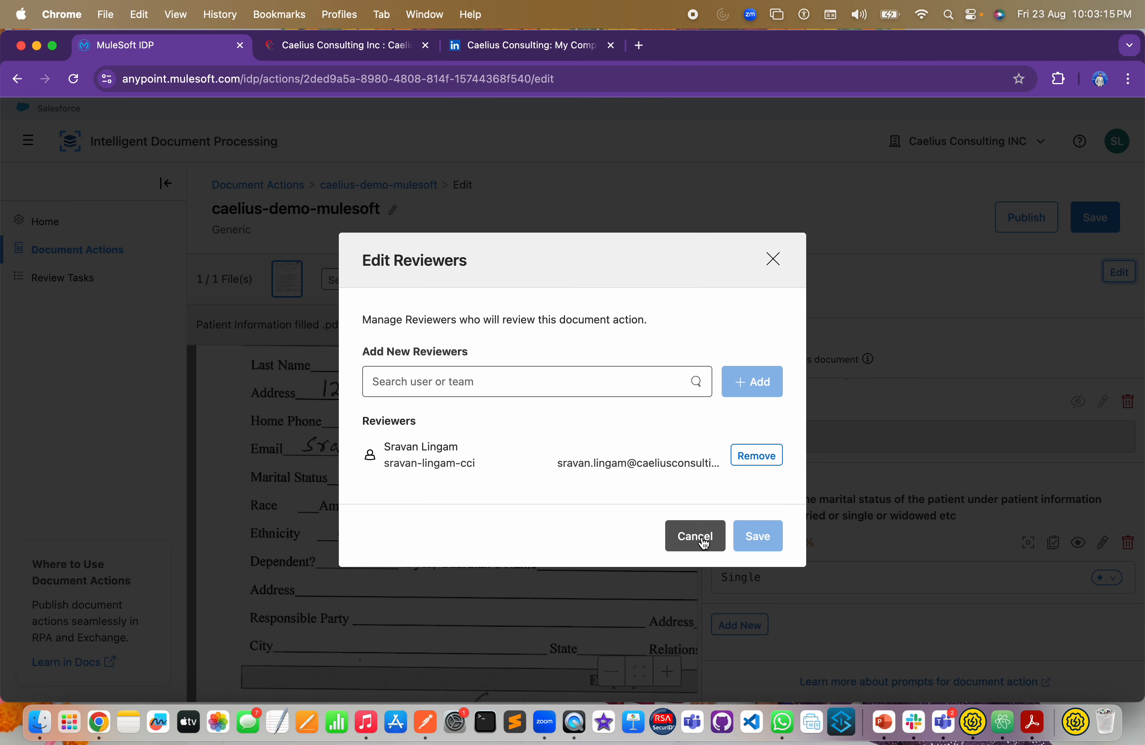
{"action": "left_click", "coordinate": [689, 532]}
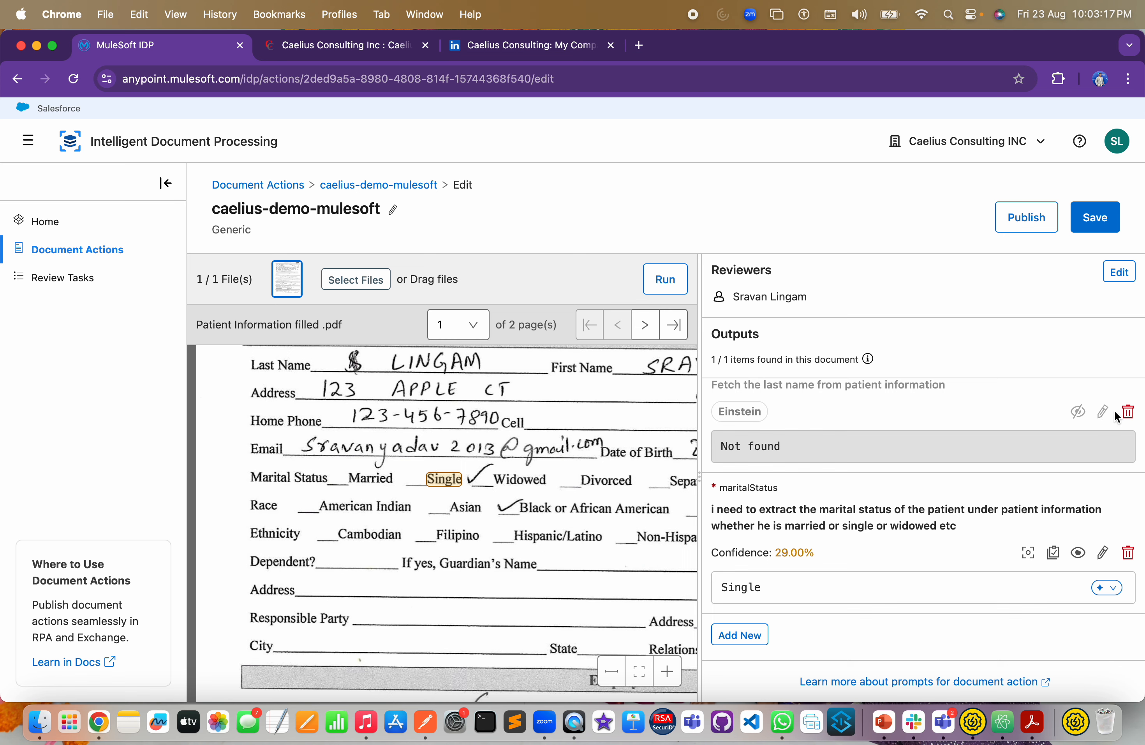
- Delete the existing lastName prompt from the outputs and hide the maritalStatus prompt
{"action": "left_click", "coordinate": [1128, 411]}
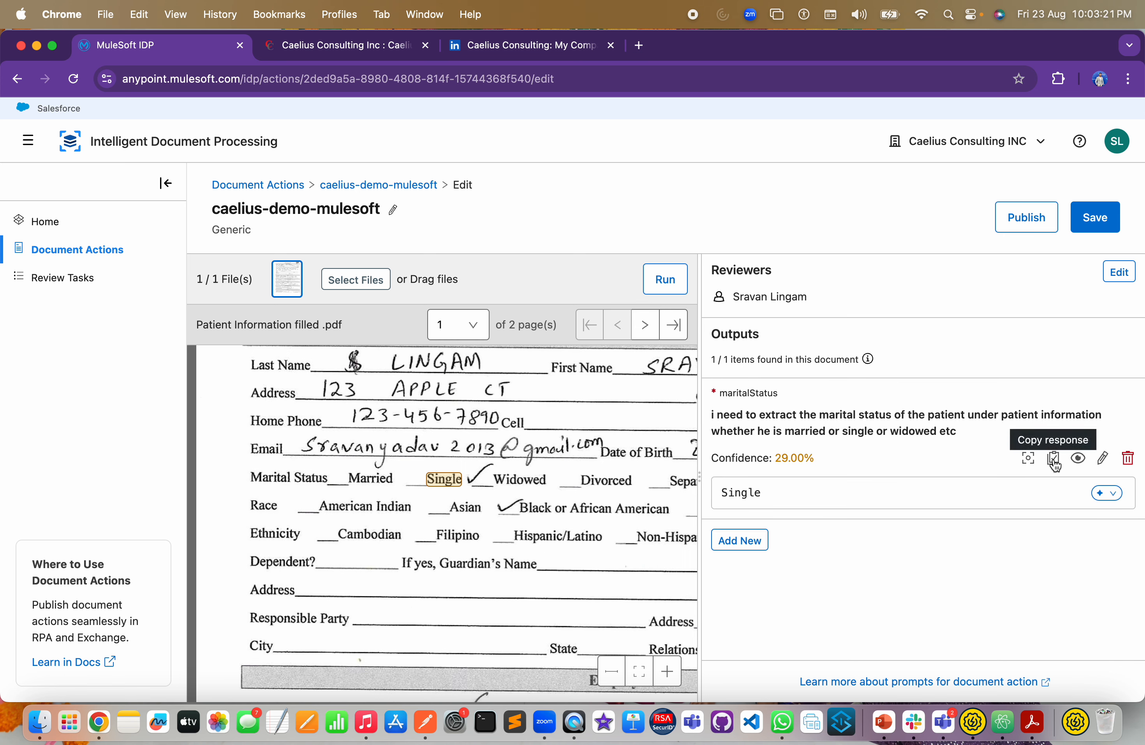
{"action": "left_click", "coordinate": [1079, 459]}
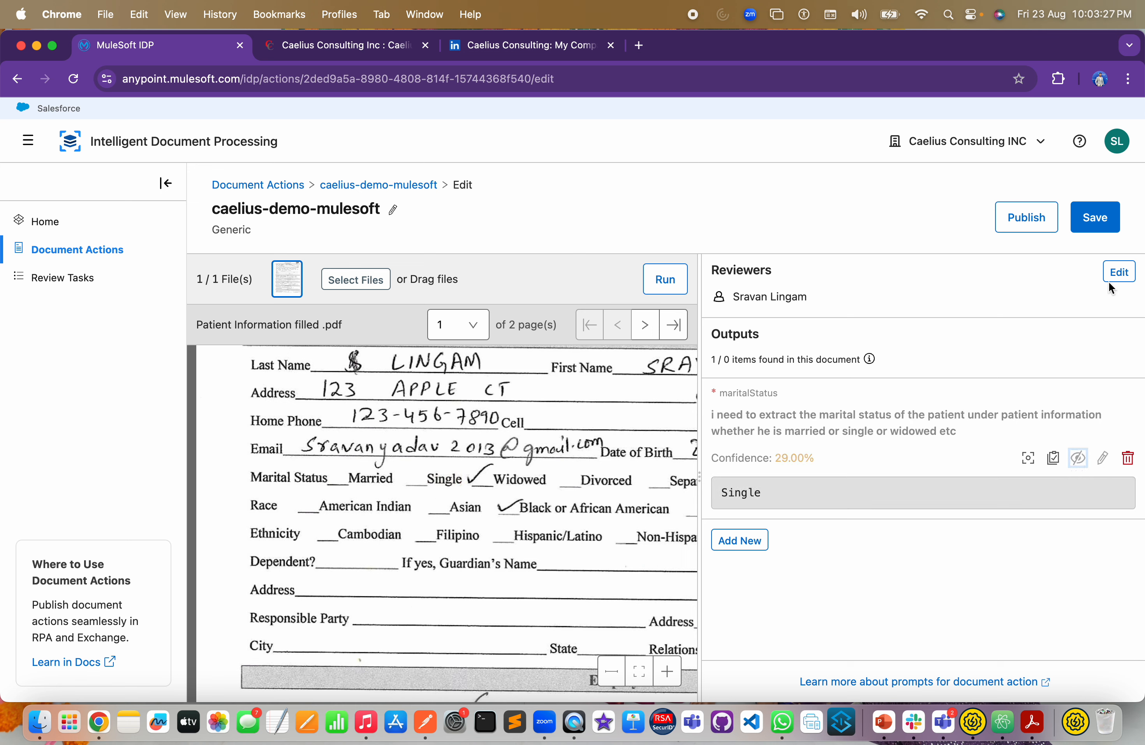
- Add a prompt named lastName with the instruction "what is the last name of the patient under patient information"
{"action": "left_click", "coordinate": [739, 540]}
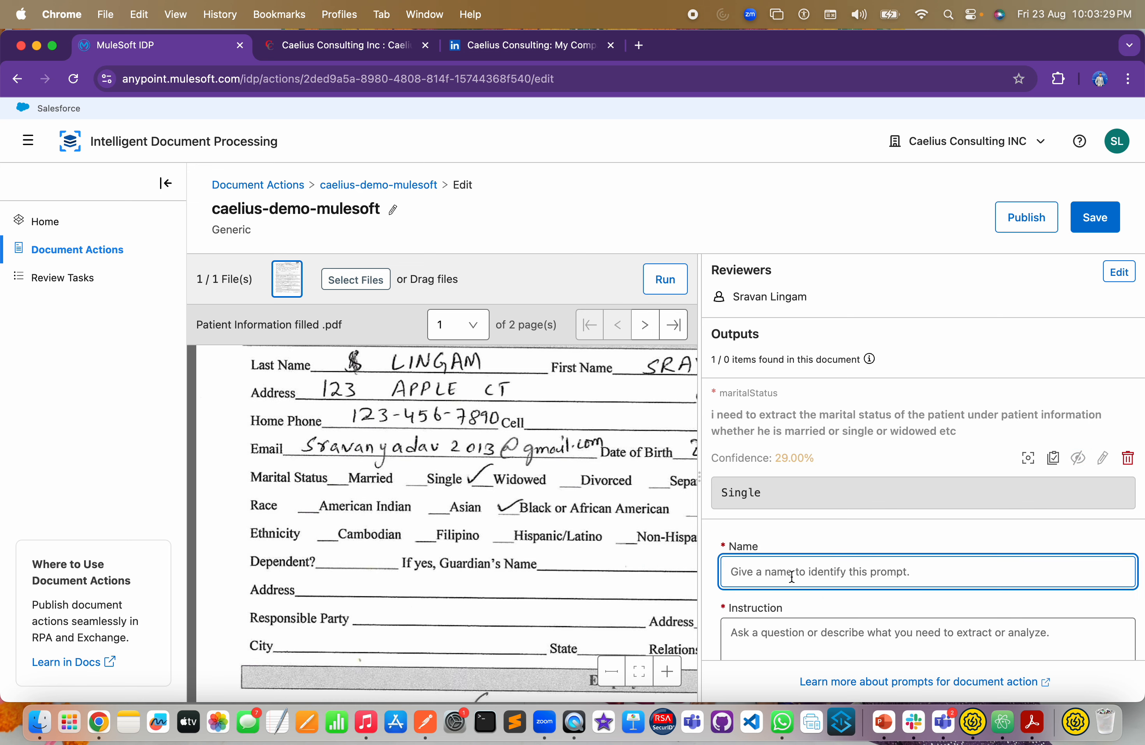
{"action": "type", "text": "what is "}
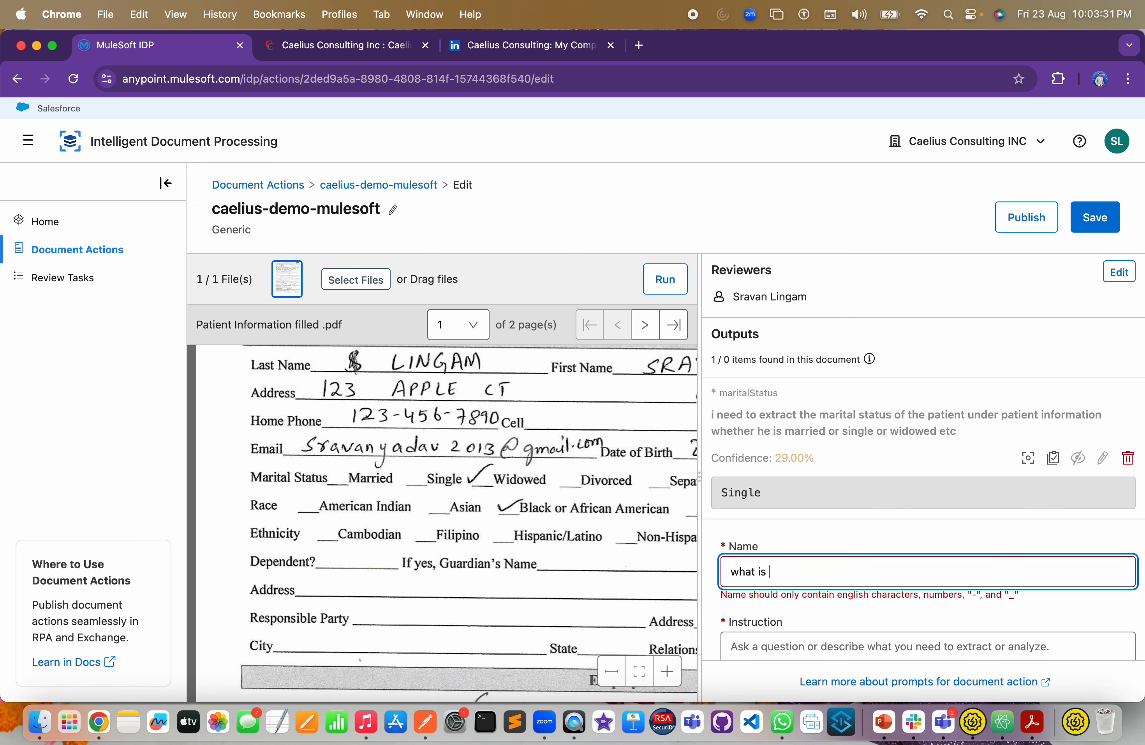
{"action": "type", "text": "the last name of the patient un"}
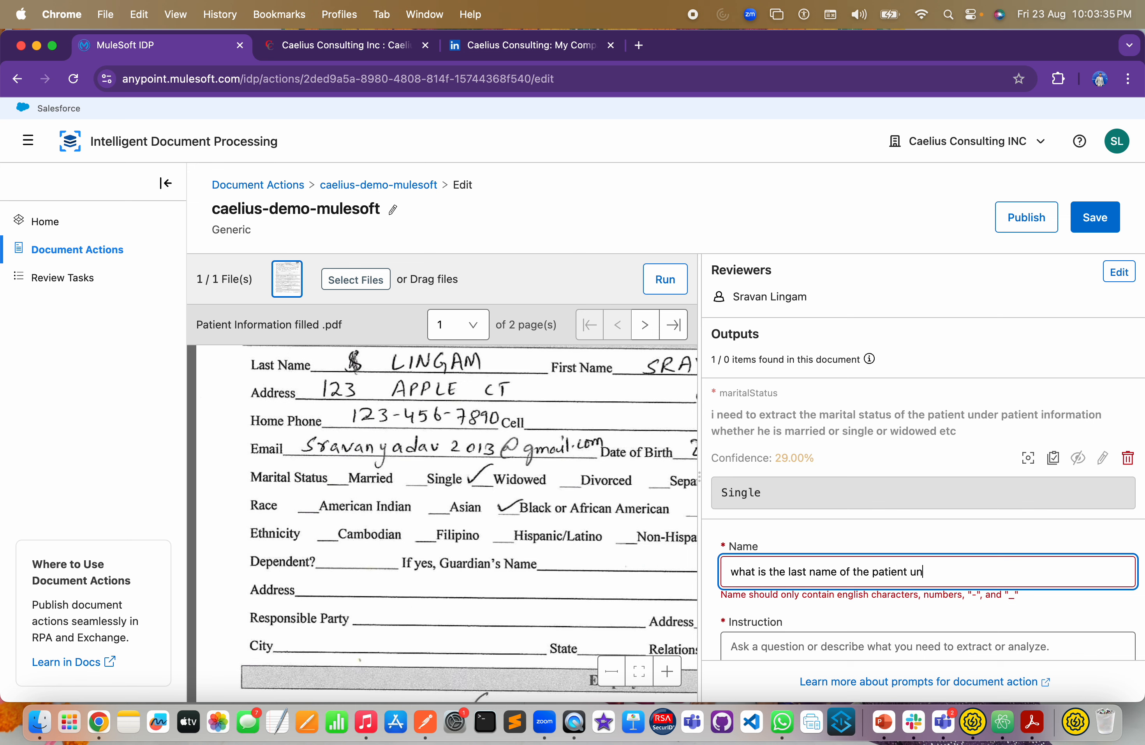
{"action": "type", "text": "der patient information"}
{"action": "scroll", "coordinate": [812, 561], "scroll_direction": "down", "scroll_amount": 5}
{"action": "key", "text": "super+a"}
{"action": "key", "text": "super+c"}
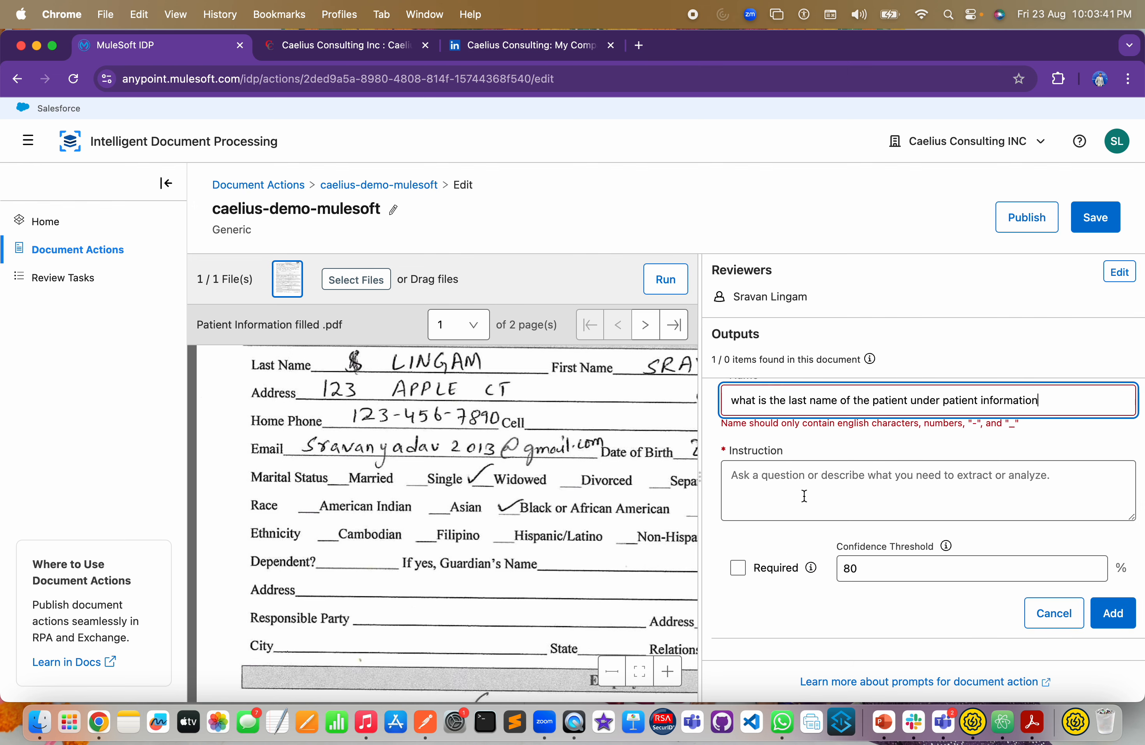
{"action": "key", "text": "BackSpace"}
{"action": "type", "text": "lastName"}
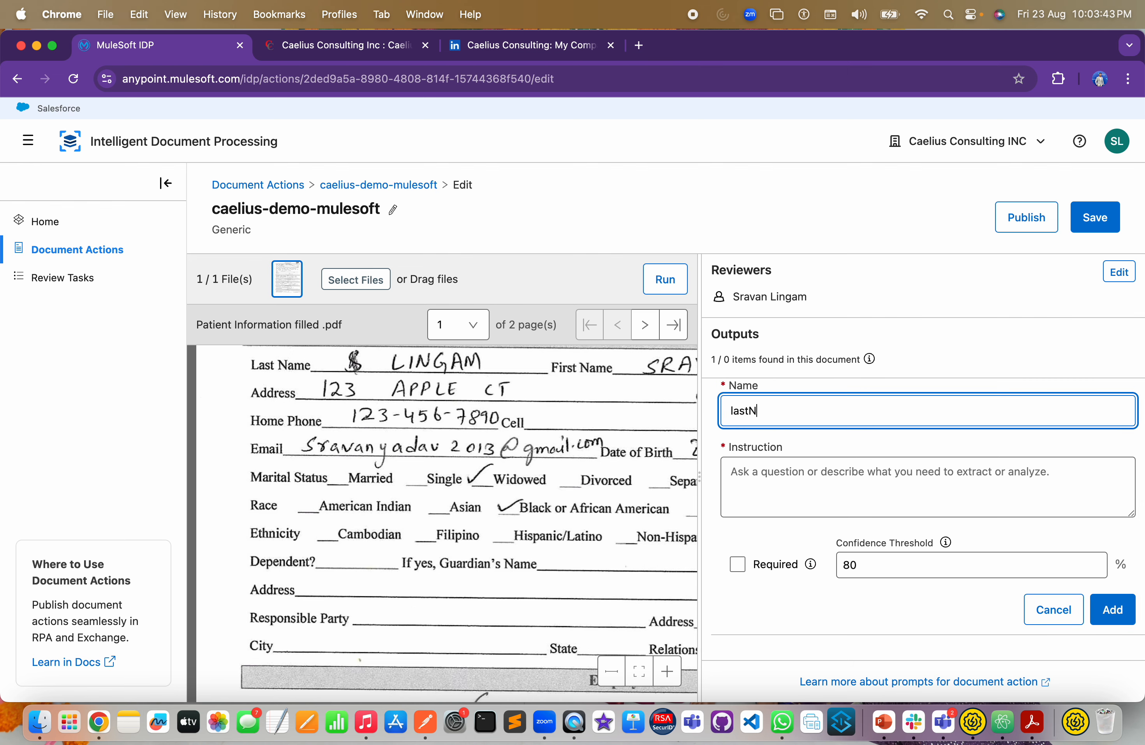
{"action": "left_click", "coordinate": [811, 487]}
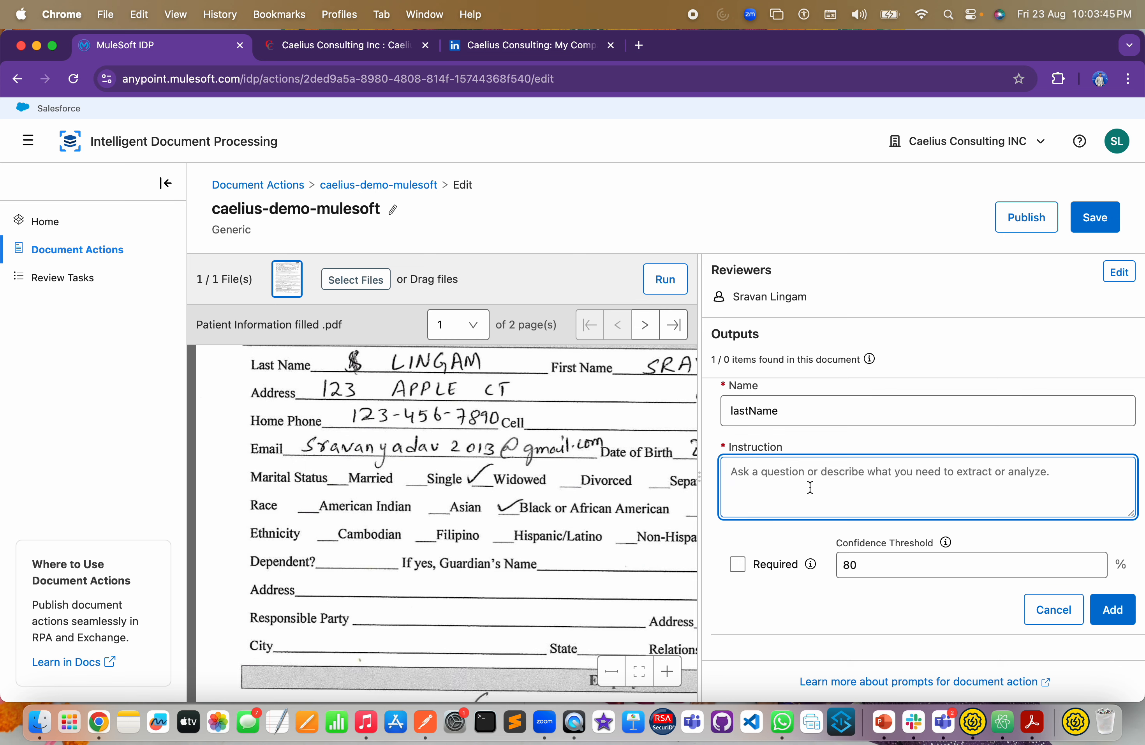
{"action": "key", "text": "super+v"}
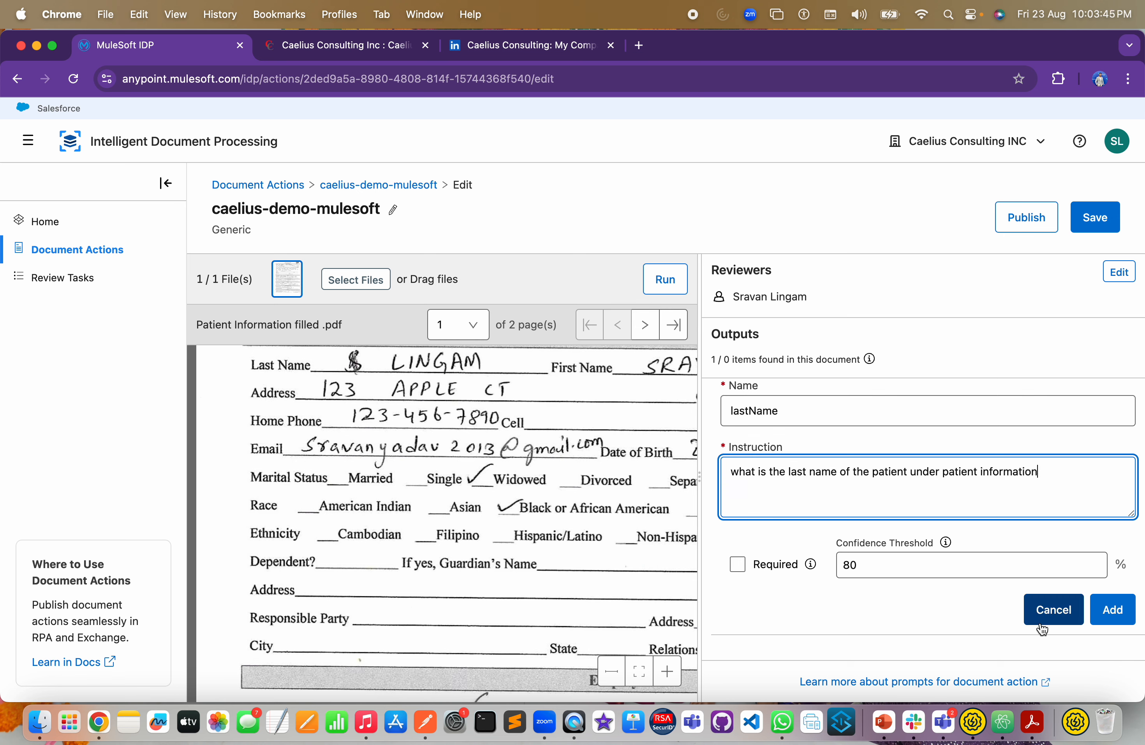
{"action": "left_click", "coordinate": [1111, 615]}
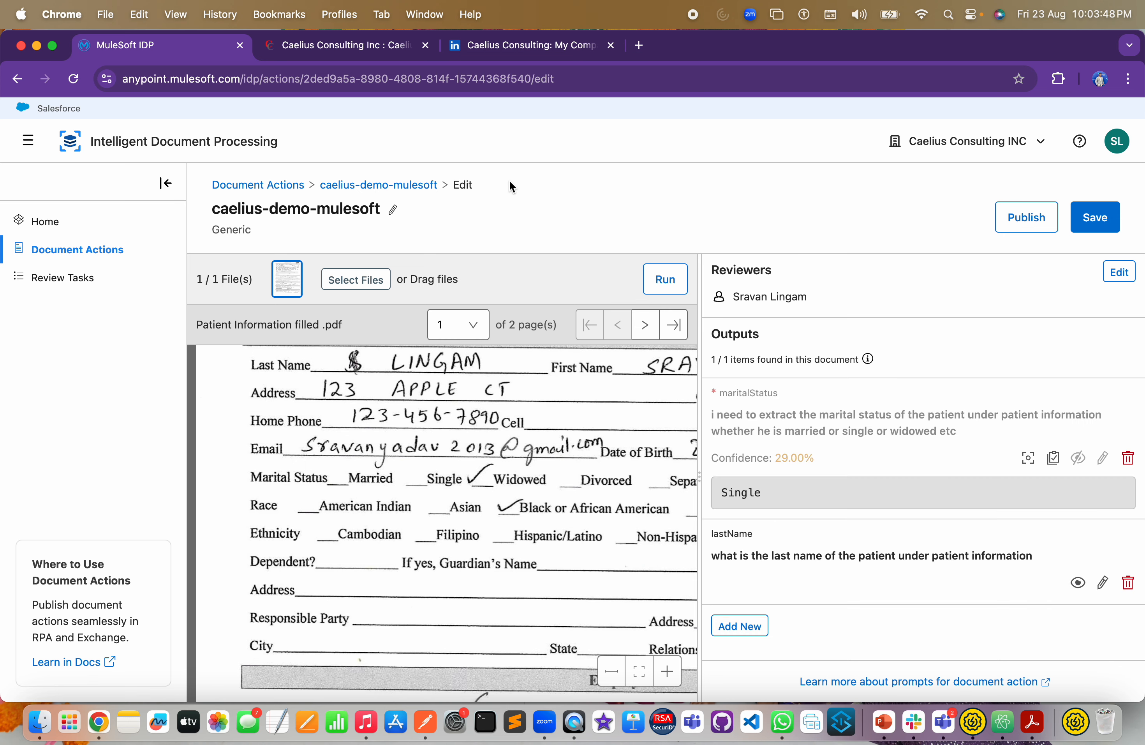
- Run the document action and compare the lastName answer with the patient information section of the form
{"action": "left_click", "coordinate": [664, 278]}
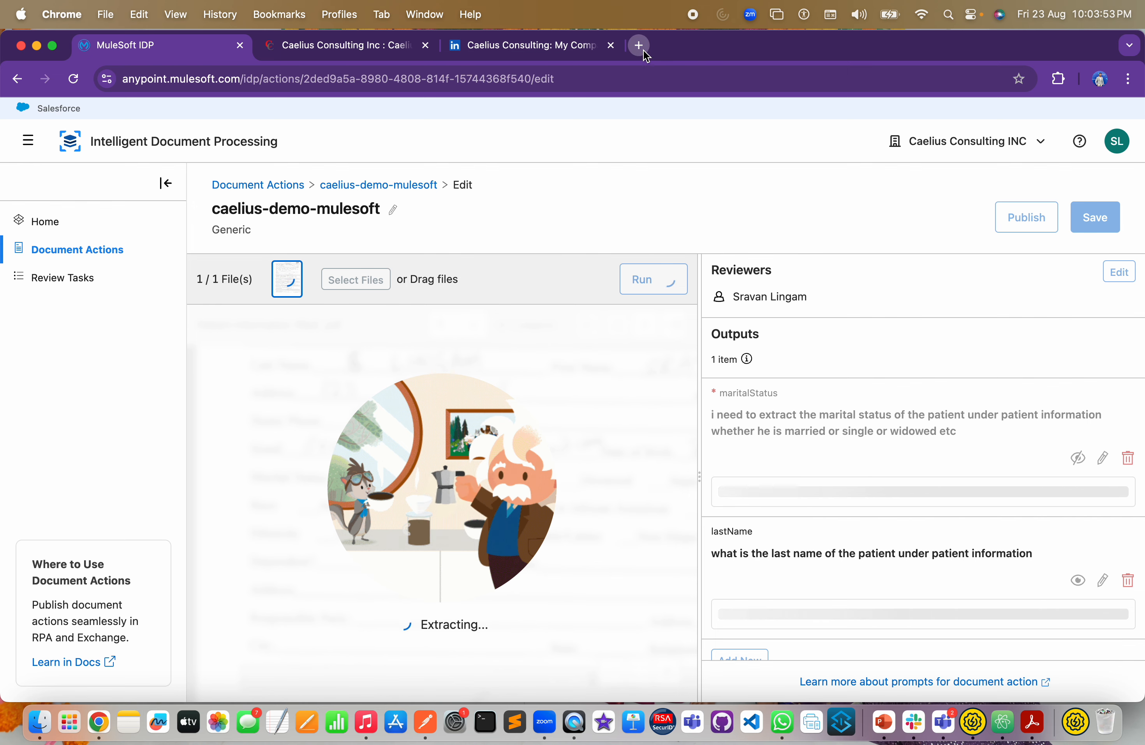
{"action": "left_click", "coordinate": [643, 50]}
{"action": "key", "text": "super+w"}
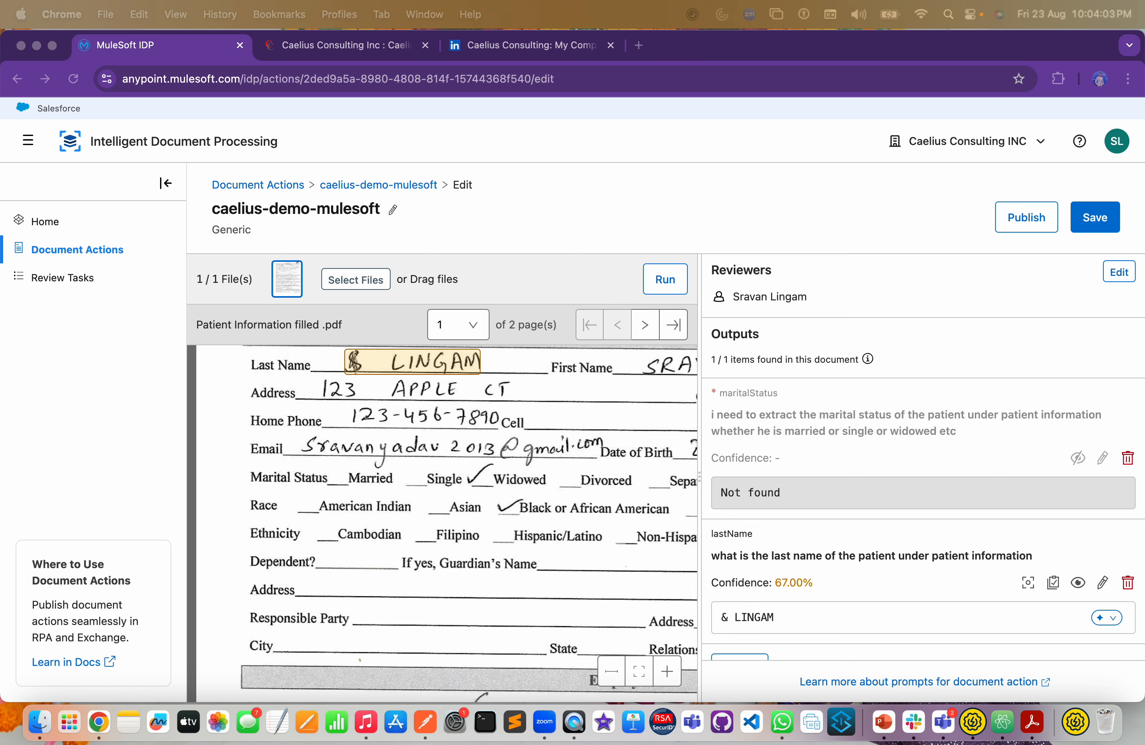
{"action": "scroll", "coordinate": [841, 586], "scroll_direction": "down", "scroll_amount": 2}
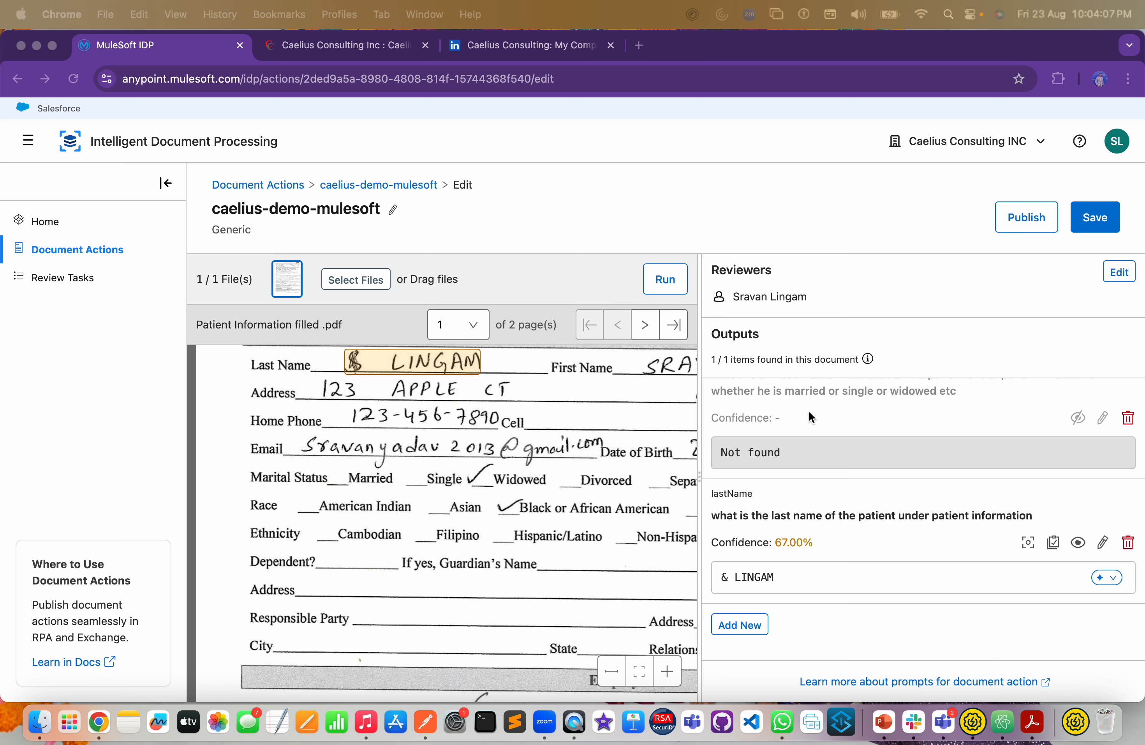
{"action": "left_click", "coordinate": [615, 676]}
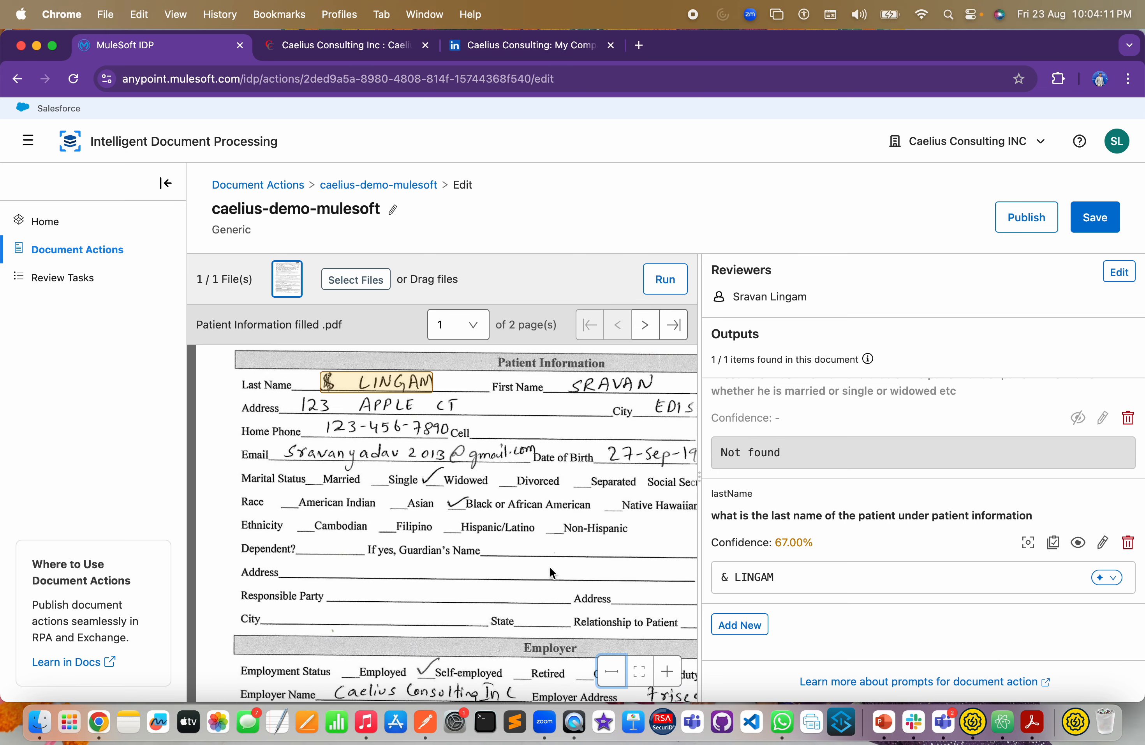
{"action": "scroll", "coordinate": [550, 566], "scroll_direction": "right", "scroll_amount": 3}
{"action": "scroll", "coordinate": [552, 564], "scroll_direction": "left", "scroll_amount": 3}
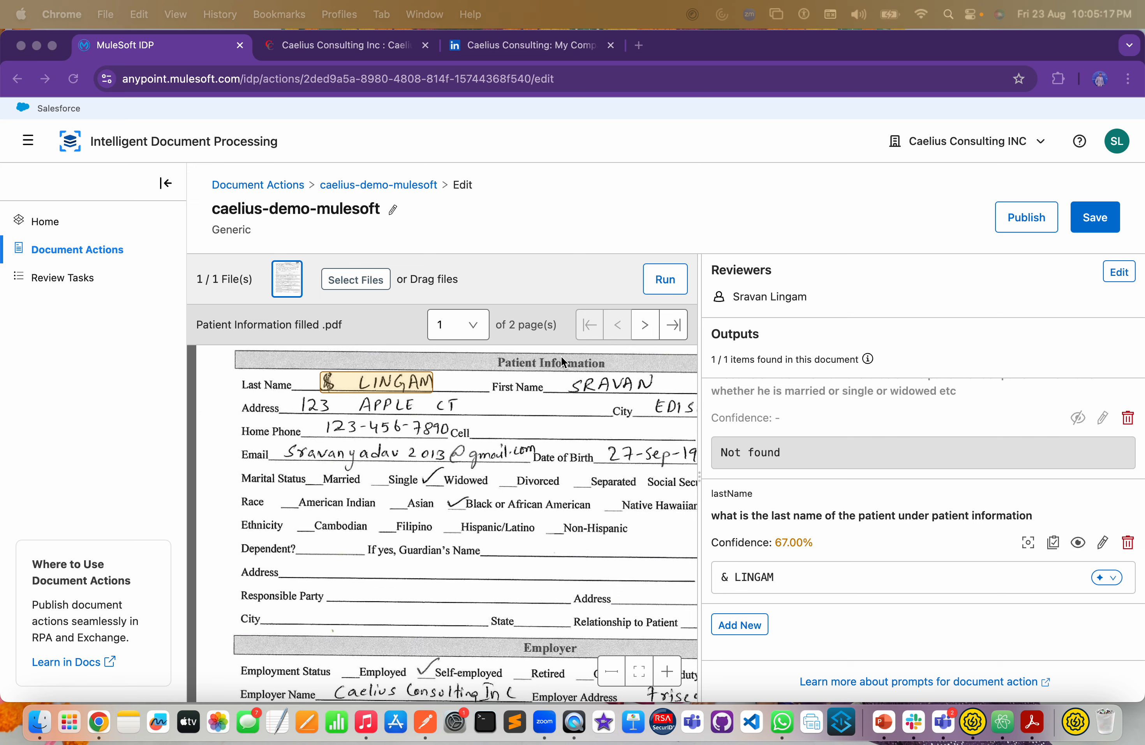
- Go to the existing patient-information-poc document action using its copied address and review its outputs and version history
{"action": "left_click", "coordinate": [587, 90]}
{"action": "key", "text": "super+c"}
{"action": "key", "text": "super+v"}
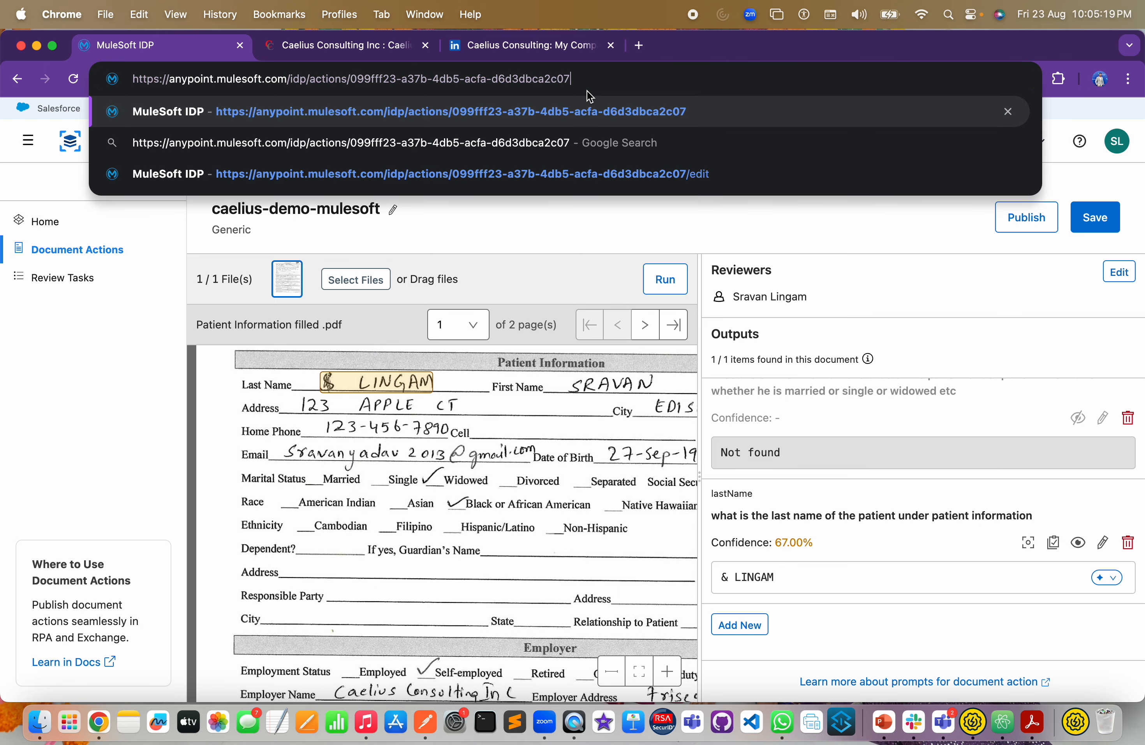
{"action": "key", "text": "Return"}
{"action": "left_click", "coordinate": [618, 305]}
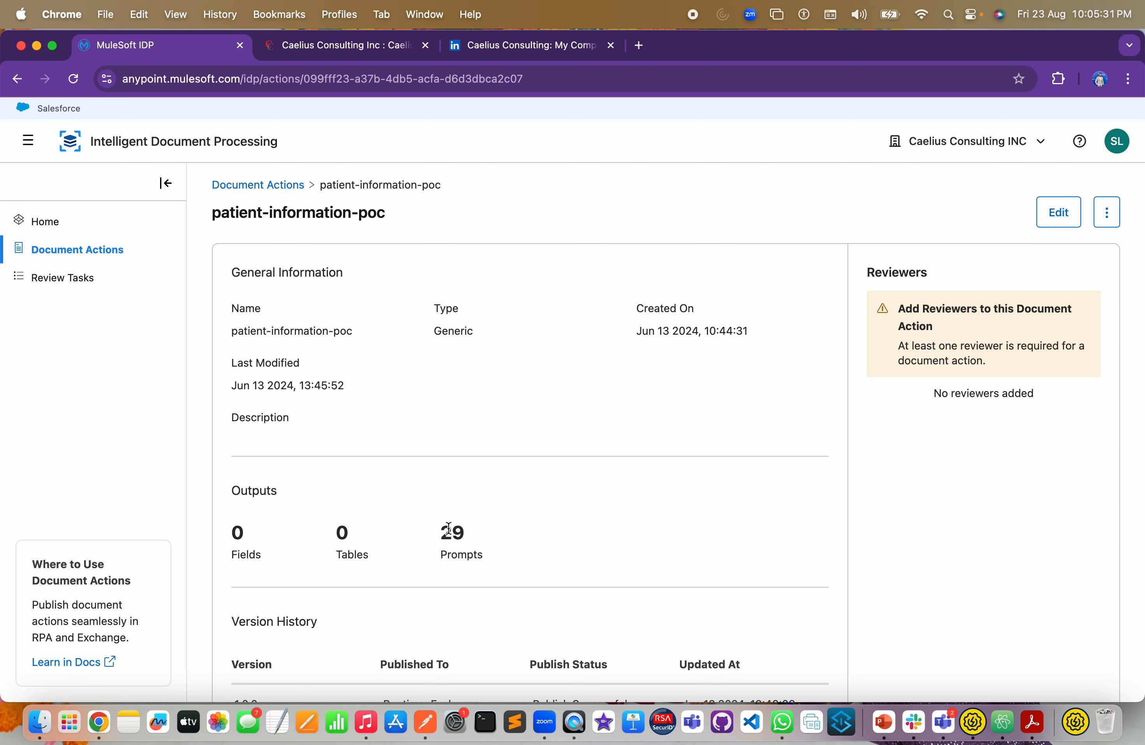
{"action": "double_click", "coordinate": [451, 530]}
{"action": "scroll", "coordinate": [512, 527], "scroll_direction": "down", "scroll_amount": 3}
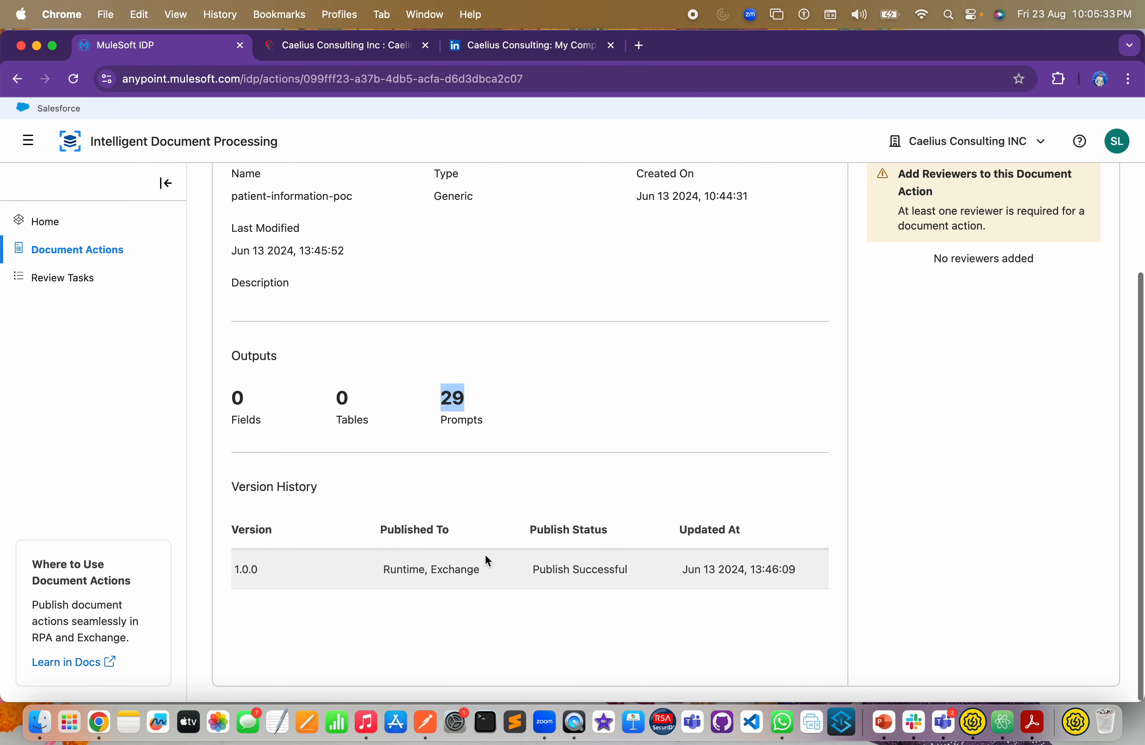
{"action": "scroll", "coordinate": [846, 355], "scroll_direction": "up", "scroll_amount": 3}
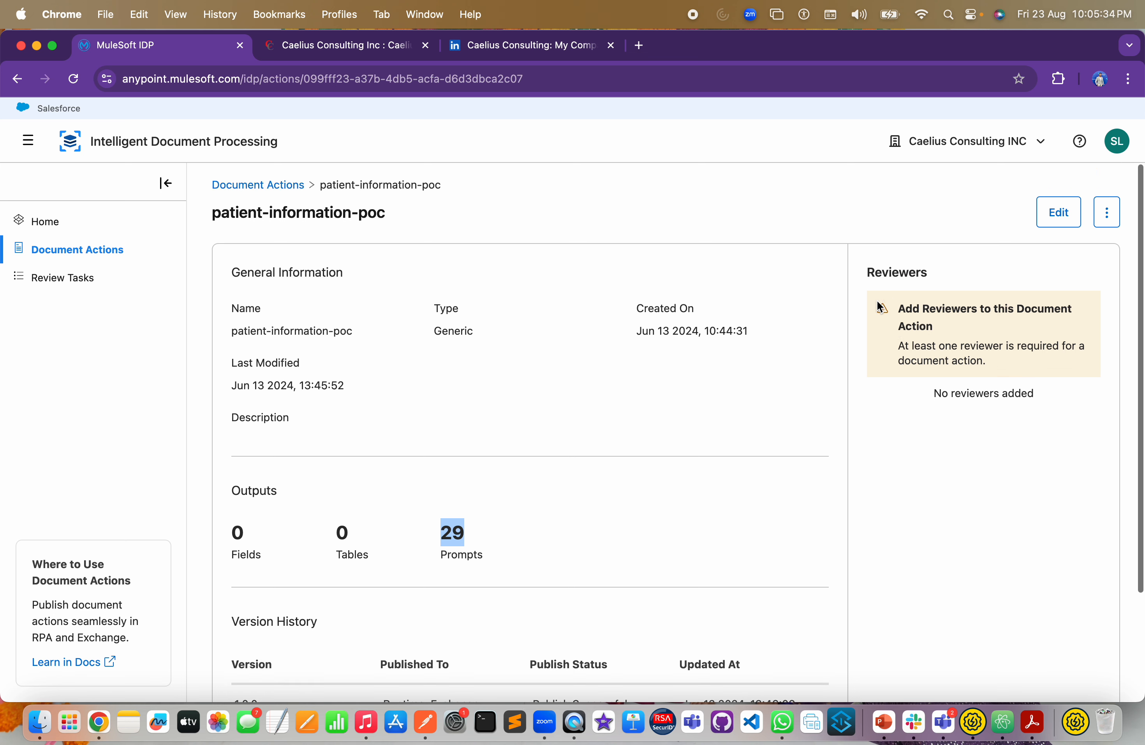
- Open patient-information-poc for editing and widen the outputs area to look over its prompts
{"action": "left_click", "coordinate": [1059, 218]}
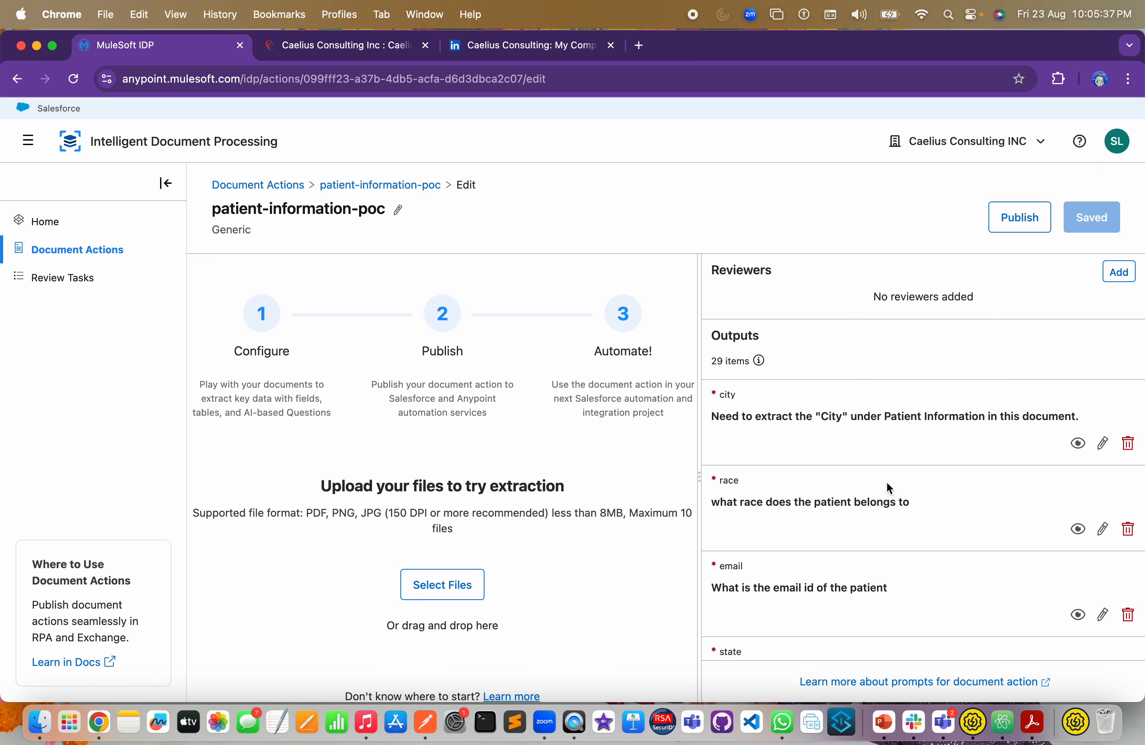
{"action": "left_click_drag", "start_coordinate": [700, 434], "coordinate": [575, 436]}
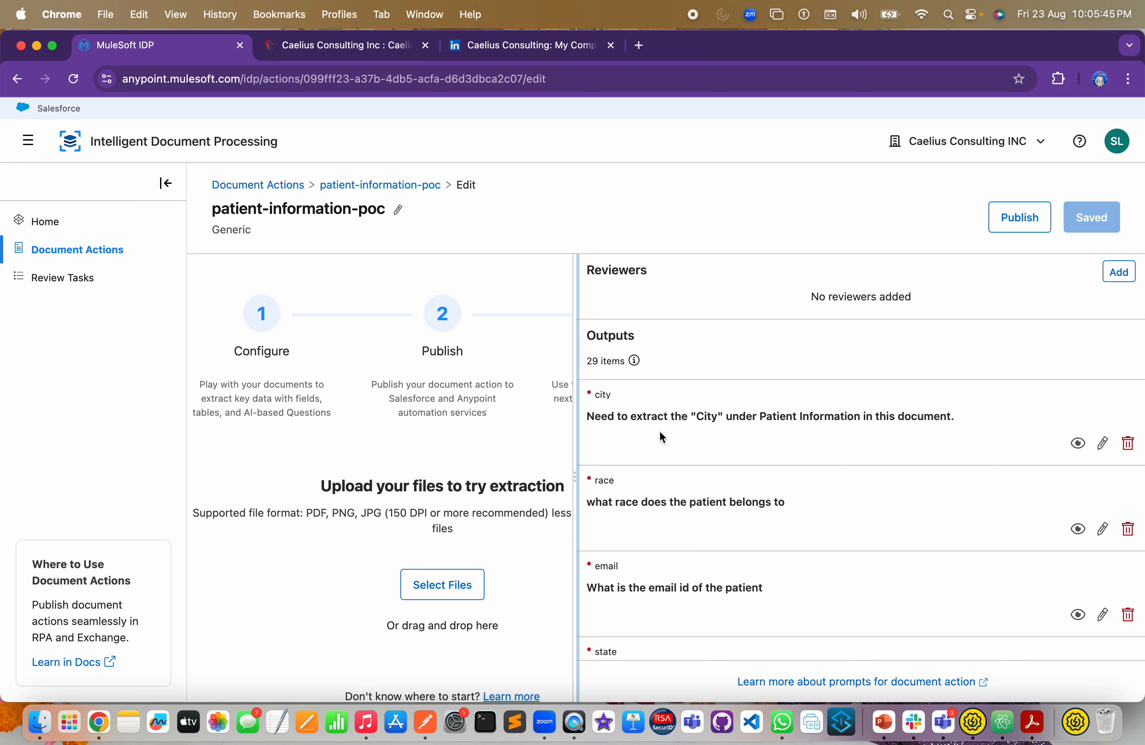
{"action": "scroll", "coordinate": [660, 441], "scroll_direction": "down", "scroll_amount": 2}
{"action": "scroll", "coordinate": [659, 442], "scroll_direction": "up", "scroll_amount": 2}
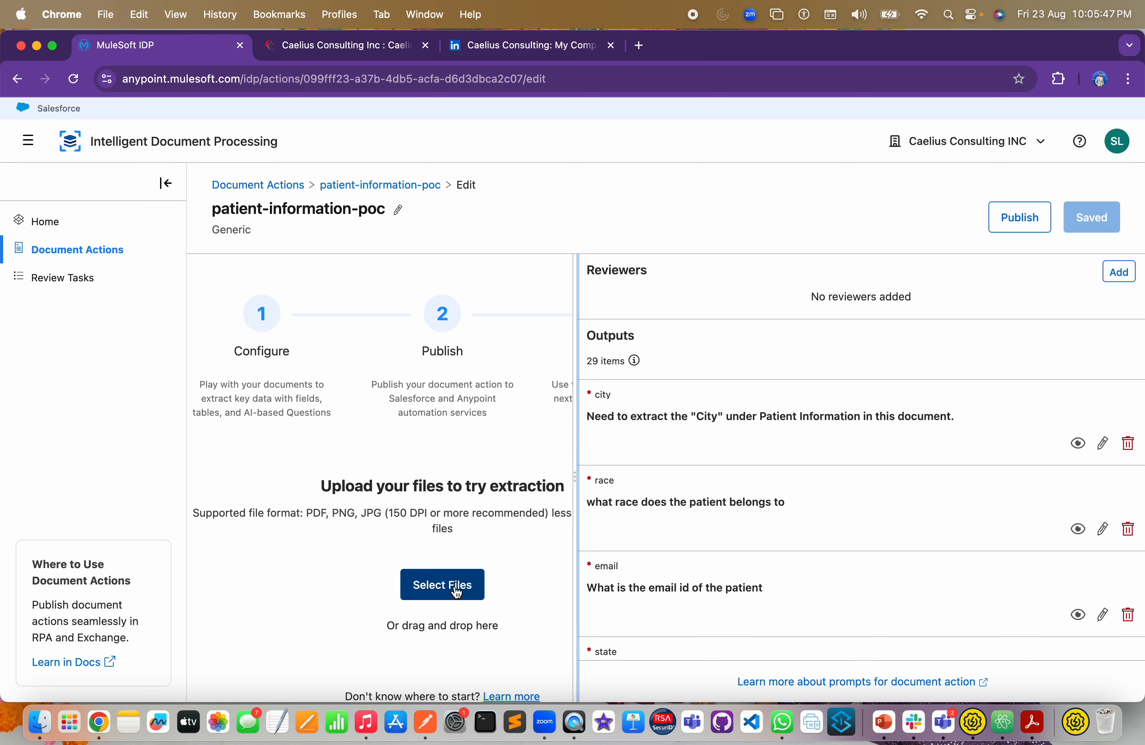
- Upload "Patient Information filled .pdf" from Downloads to the patient-information-poc document action
{"action": "left_click", "coordinate": [477, 583]}
{"action": "scroll", "coordinate": [338, 546], "scroll_direction": "down", "scroll_amount": 10}
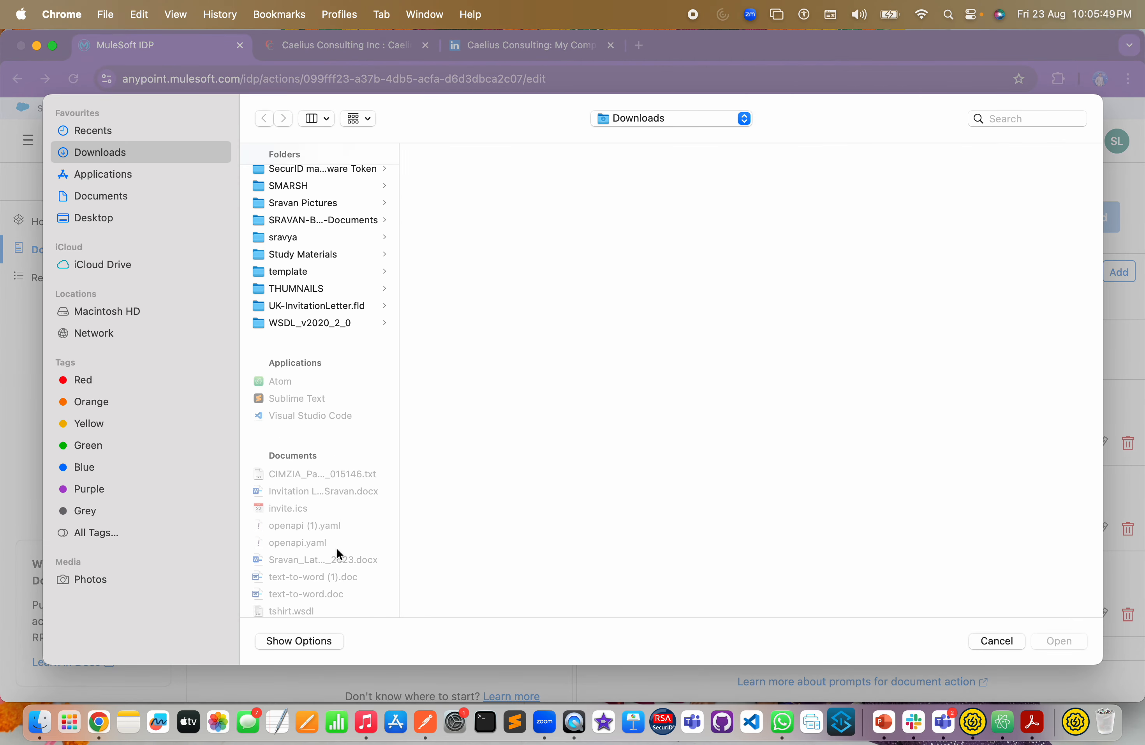
{"action": "scroll", "coordinate": [338, 549], "scroll_direction": "down", "scroll_amount": 10}
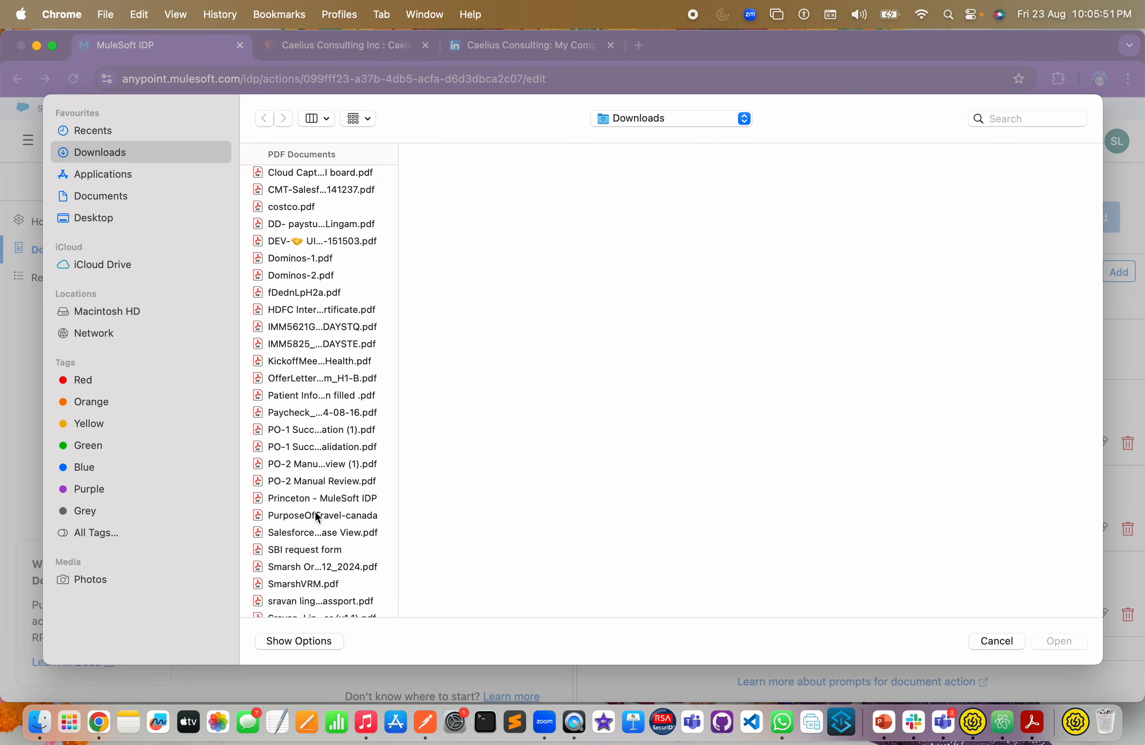
{"action": "left_click", "coordinate": [310, 395]}
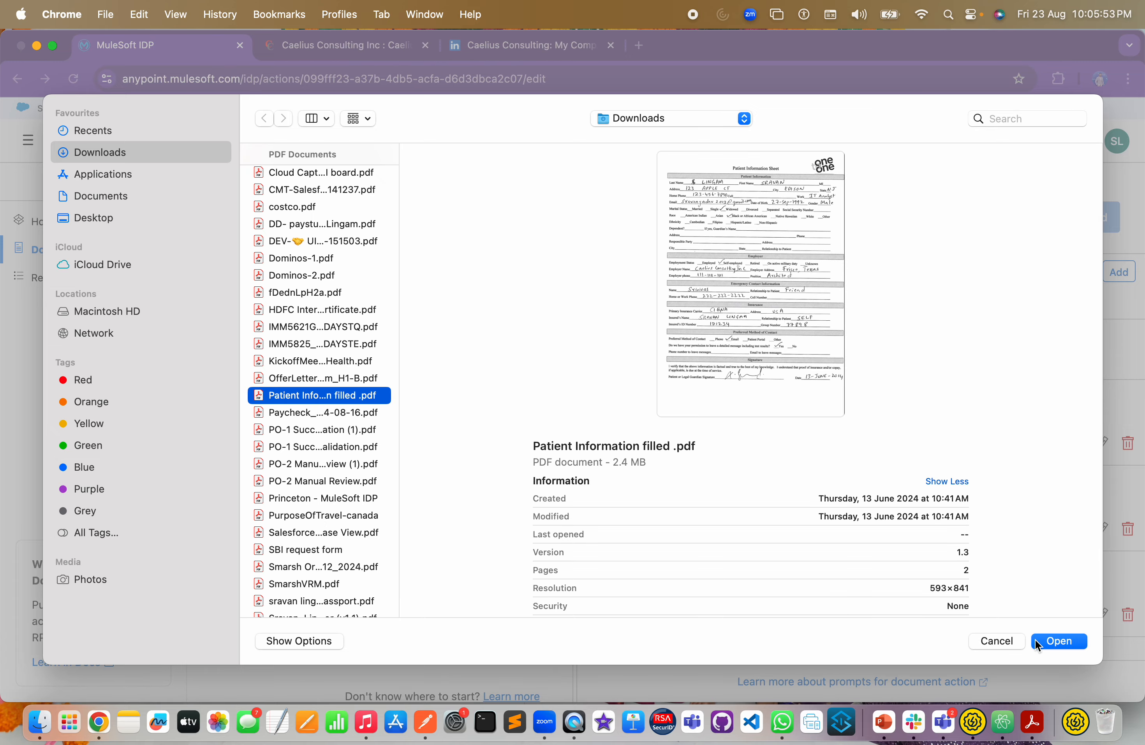
{"action": "left_click", "coordinate": [1057, 641]}
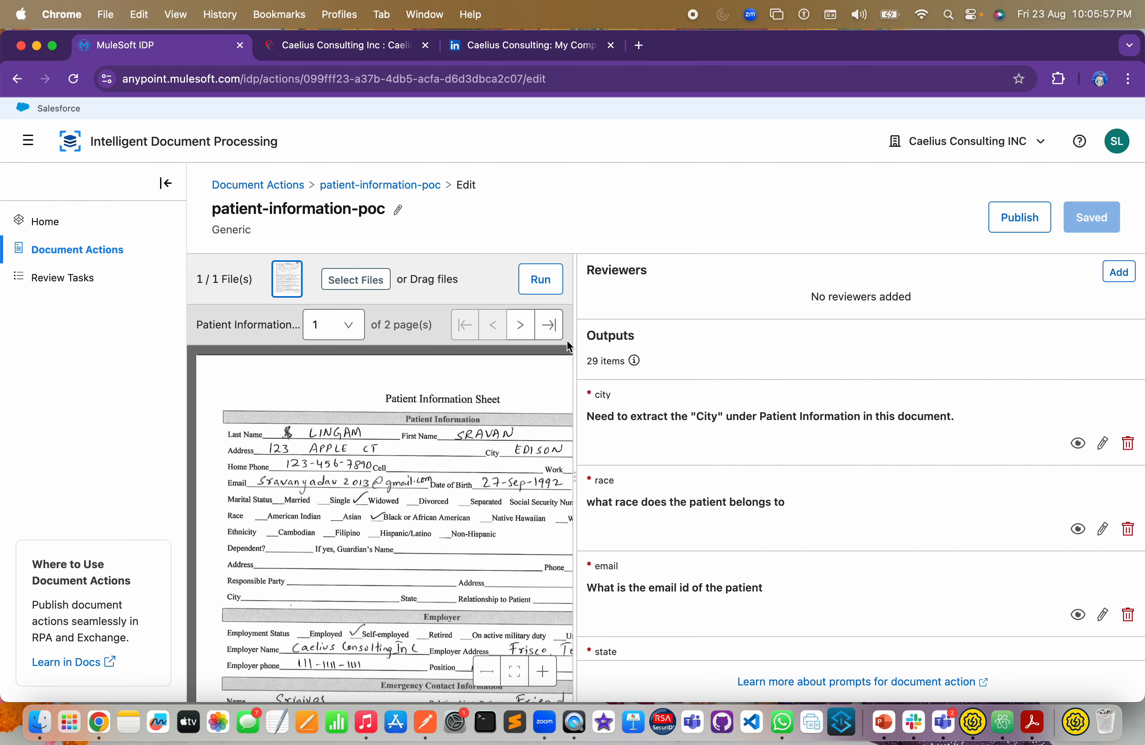
- Run the patient-information-poc document action on the uploaded PDF and look over the output prompts during extraction
{"action": "left_click", "coordinate": [556, 289]}
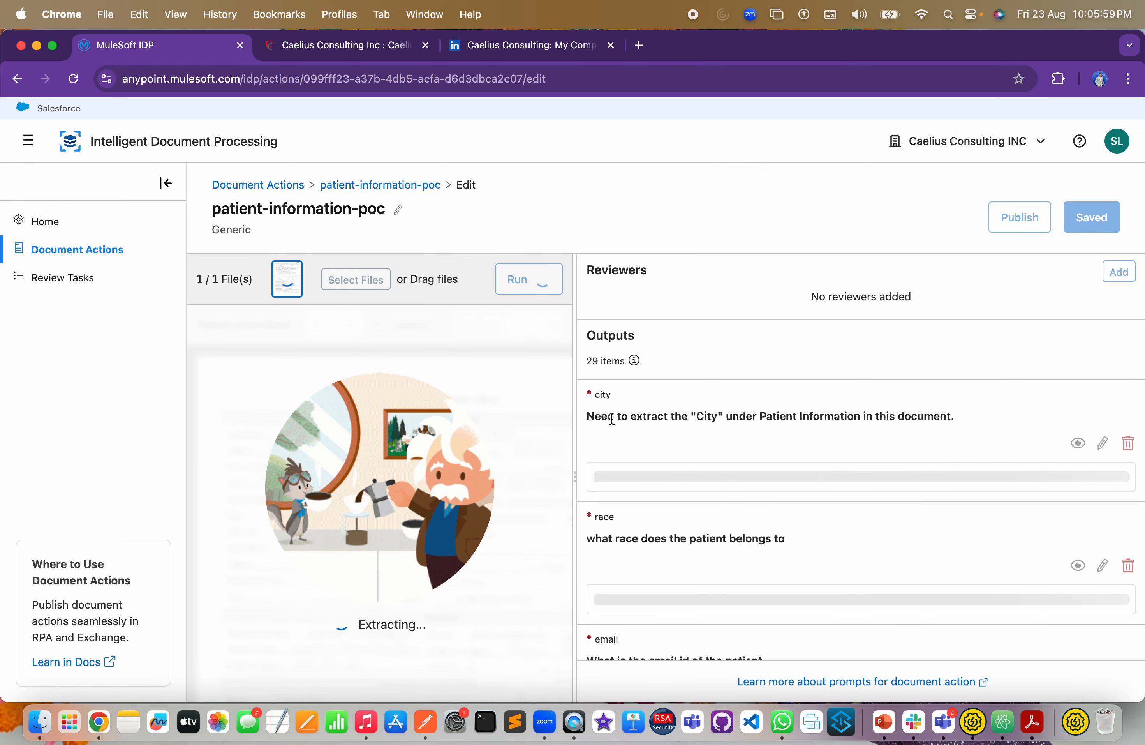
{"action": "scroll", "coordinate": [616, 435], "scroll_direction": "down", "scroll_amount": 1}
{"action": "scroll", "coordinate": [616, 436], "scroll_direction": "up", "scroll_amount": 1}
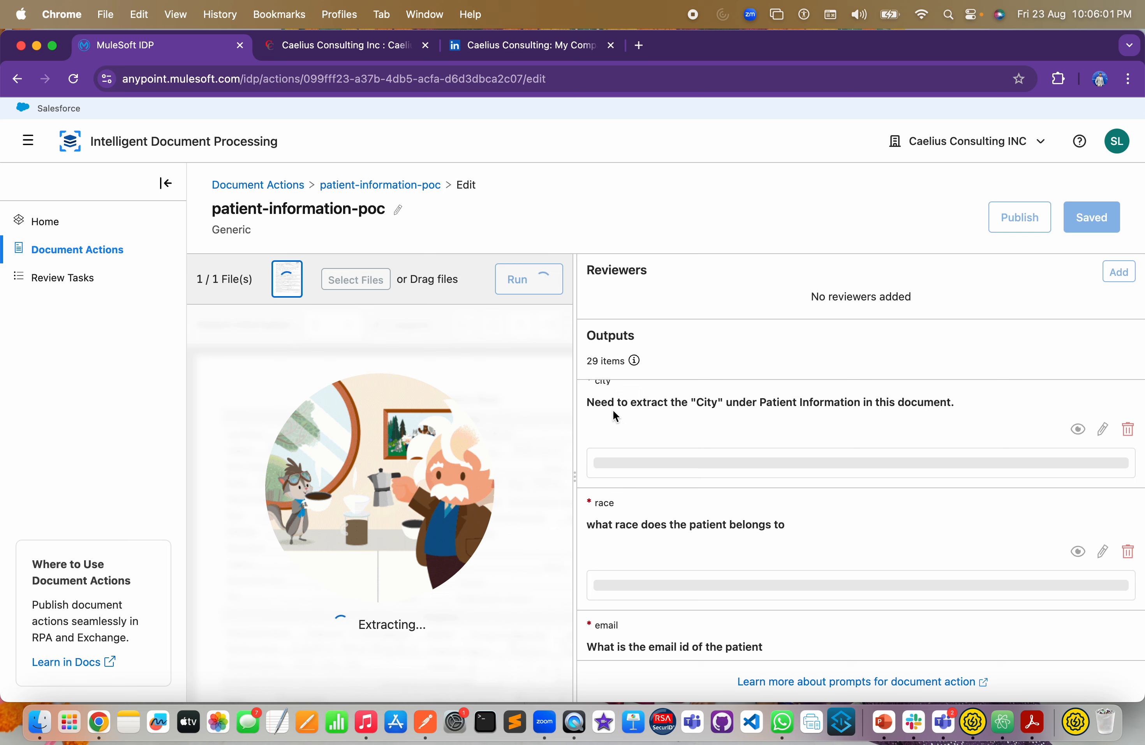
{"action": "scroll", "coordinate": [844, 420], "scroll_direction": "down", "scroll_amount": 2}
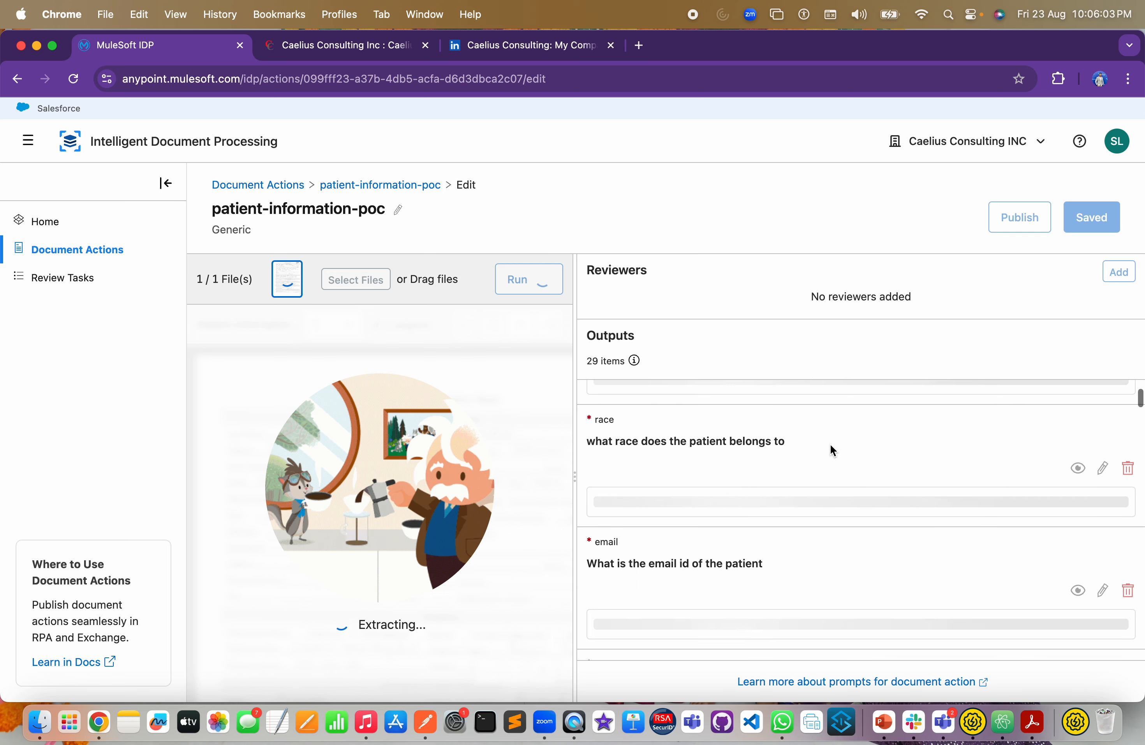
{"action": "scroll", "coordinate": [828, 447], "scroll_direction": "up", "scroll_amount": 1}
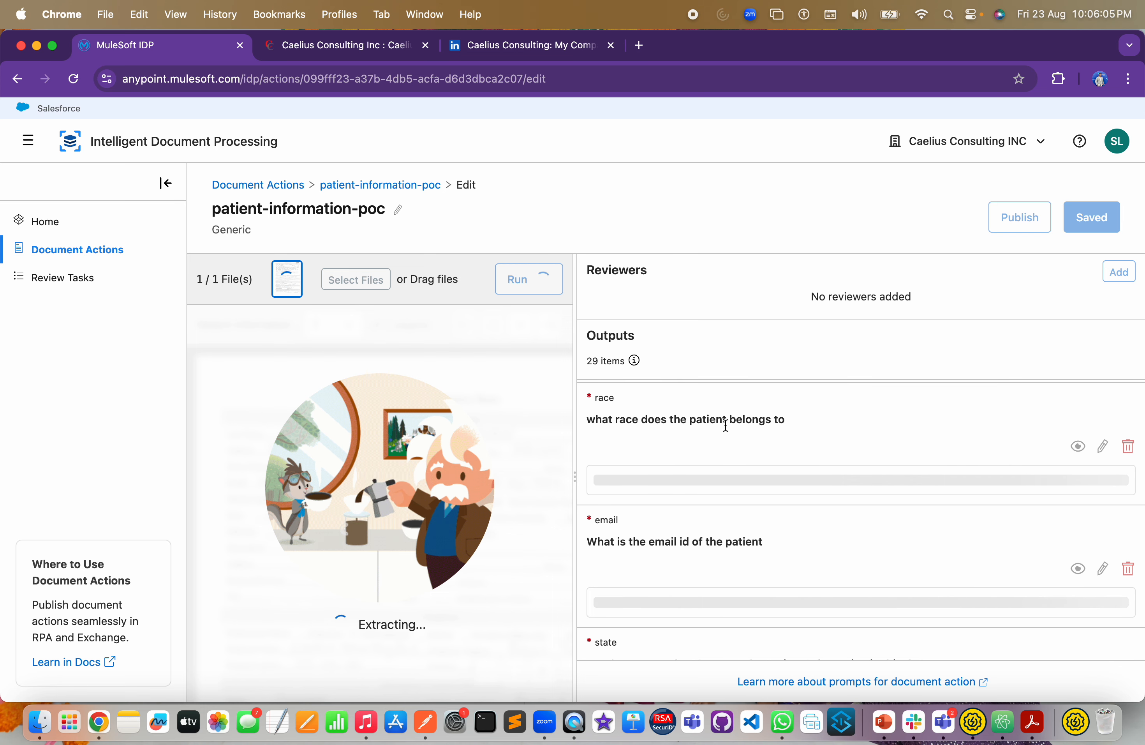
{"action": "scroll", "coordinate": [768, 449], "scroll_direction": "down", "scroll_amount": 3}
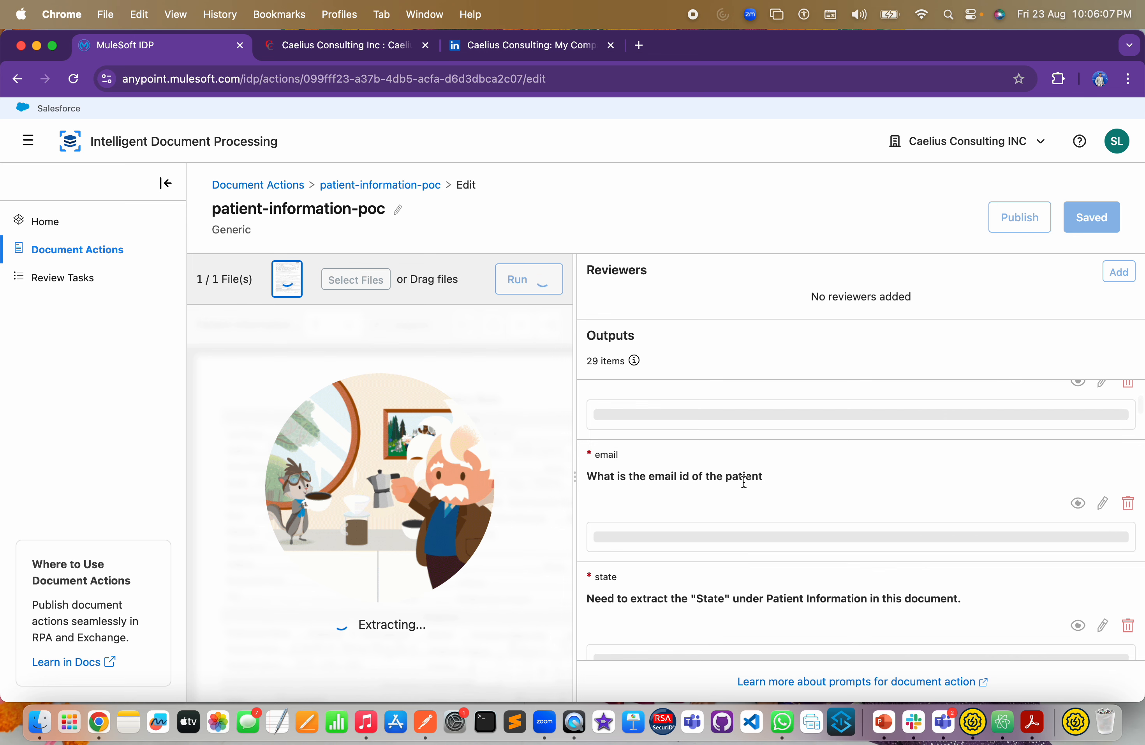
{"action": "scroll", "coordinate": [743, 484], "scroll_direction": "down", "scroll_amount": 3}
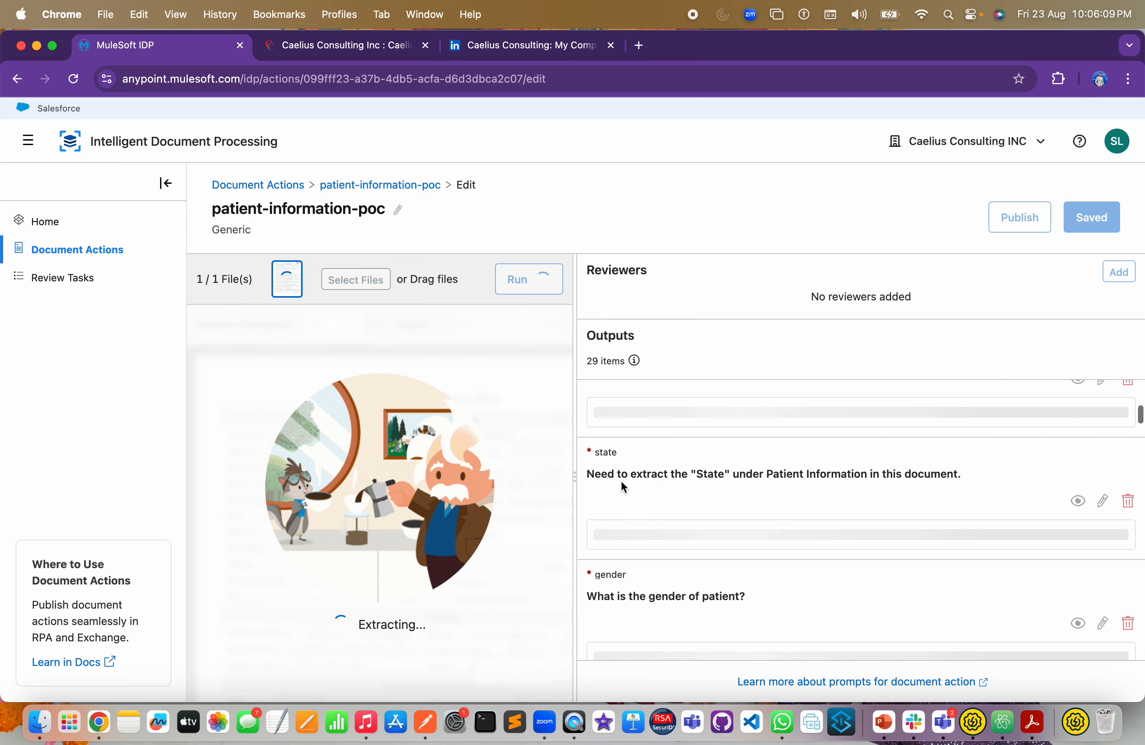
{"action": "scroll", "coordinate": [887, 495], "scroll_direction": "down", "scroll_amount": 5}
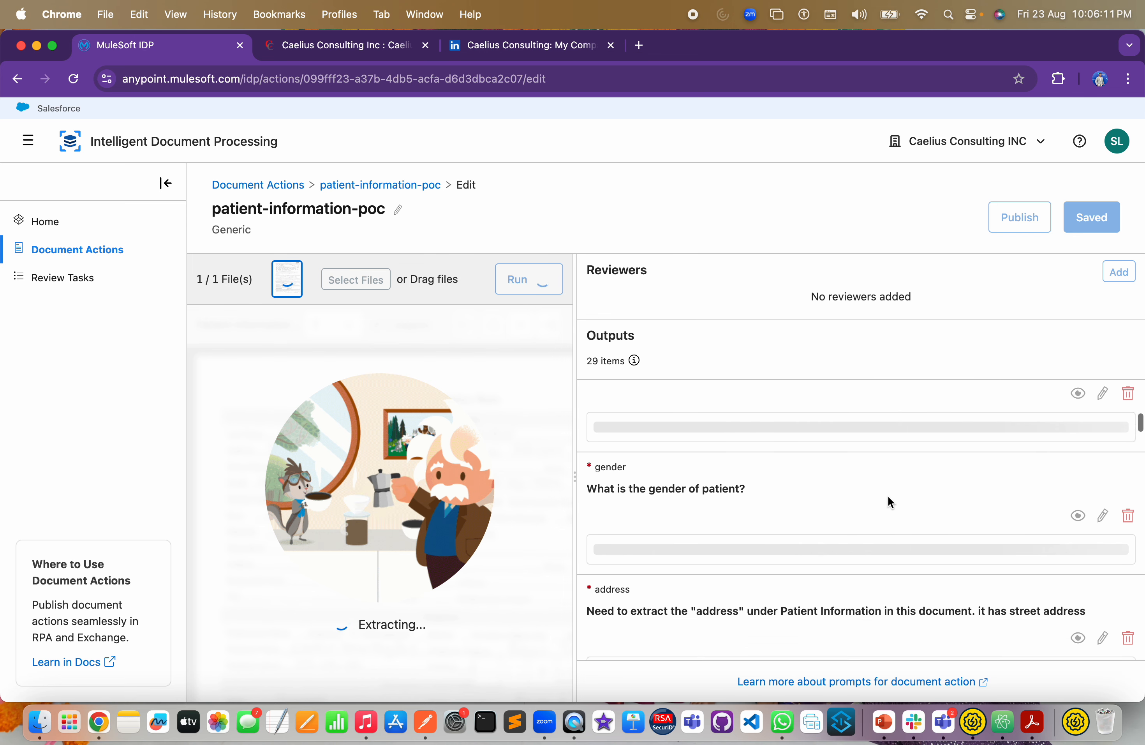
{"action": "scroll", "coordinate": [873, 491], "scroll_direction": "up", "scroll_amount": 1}
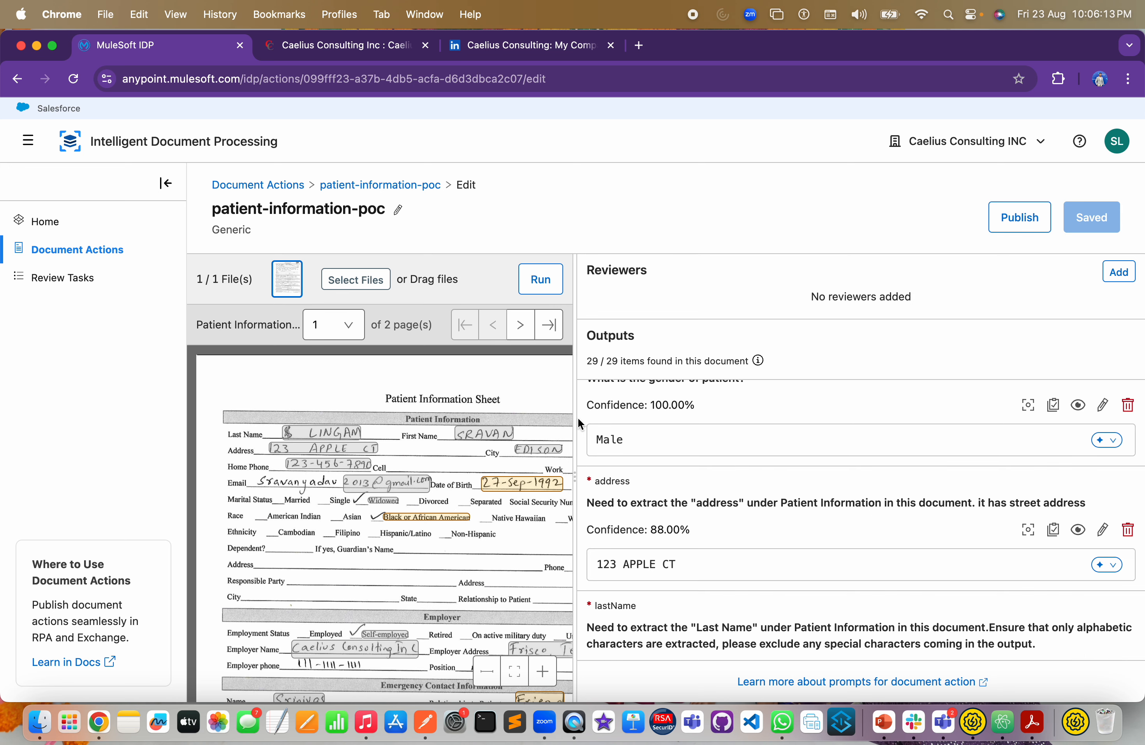
- Enlarge the document preview and examine the highlighted fields from the Patient Information section down to Preferred Method of Contact
{"action": "left_click_drag", "start_coordinate": [574, 416], "coordinate": [818, 434]}
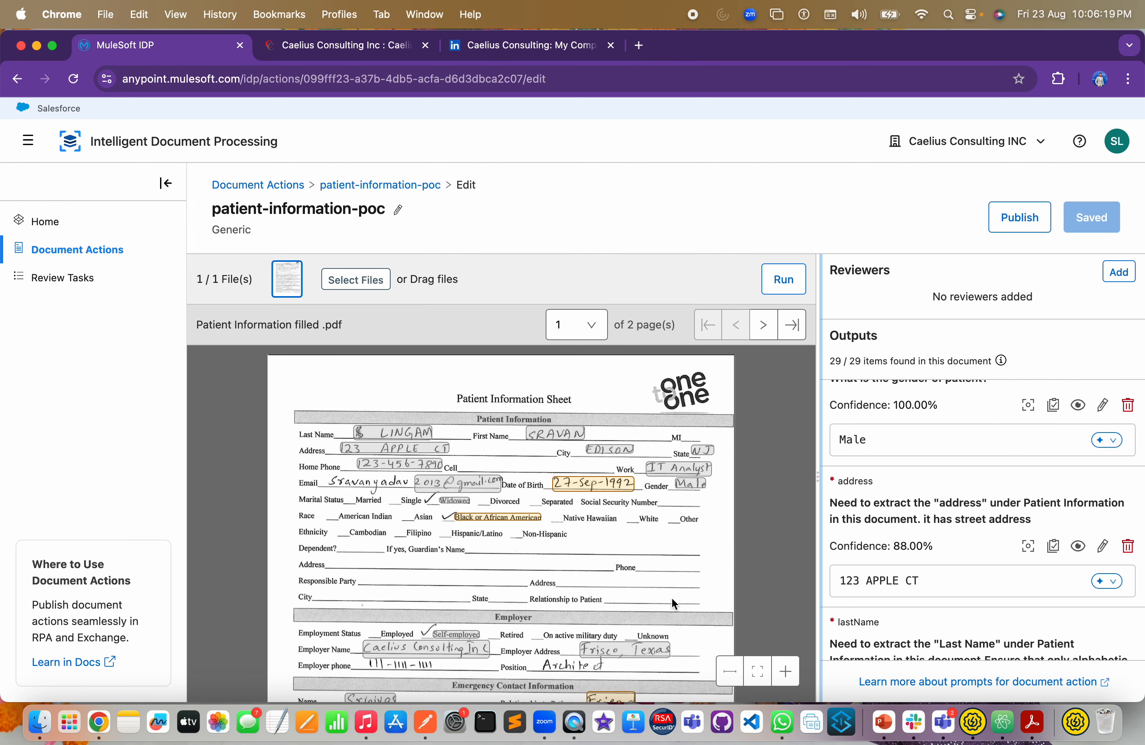
{"action": "left_click", "coordinate": [785, 670]}
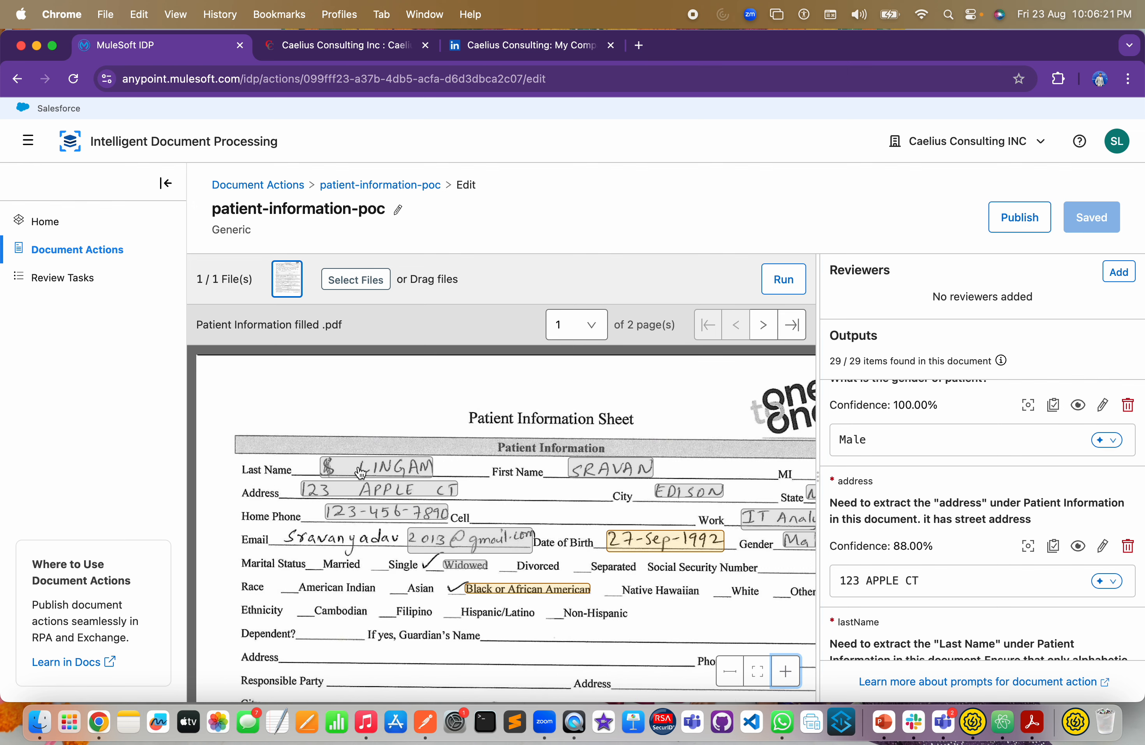
{"action": "scroll", "coordinate": [624, 534], "scroll_direction": "right", "scroll_amount": 3}
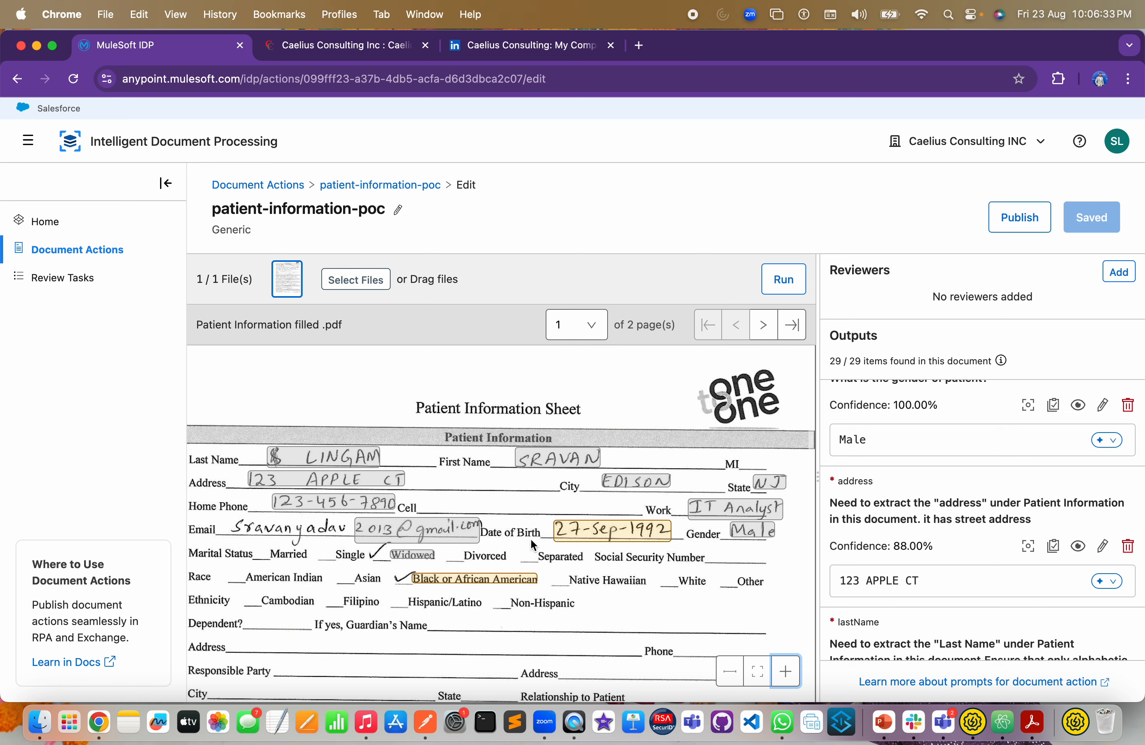
{"action": "scroll", "coordinate": [600, 570], "scroll_direction": "down", "scroll_amount": 2}
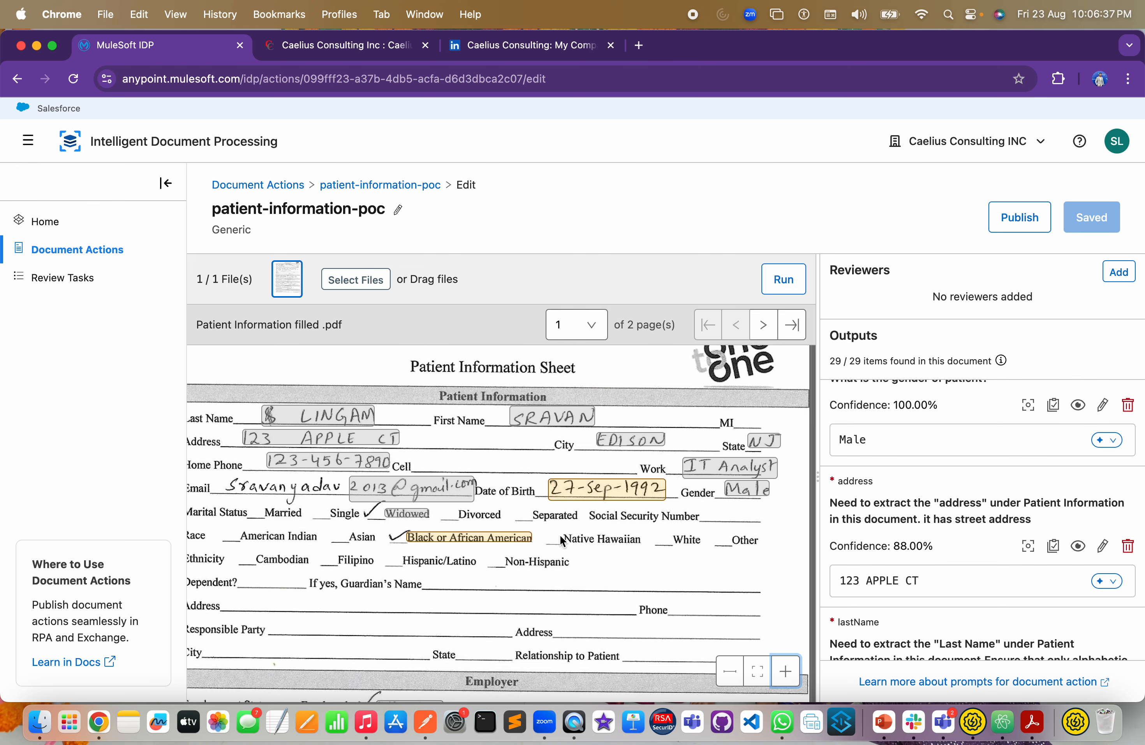
{"action": "scroll", "coordinate": [561, 534], "scroll_direction": "down", "scroll_amount": 3}
{"action": "scroll", "coordinate": [563, 536], "scroll_direction": "down", "scroll_amount": 10}
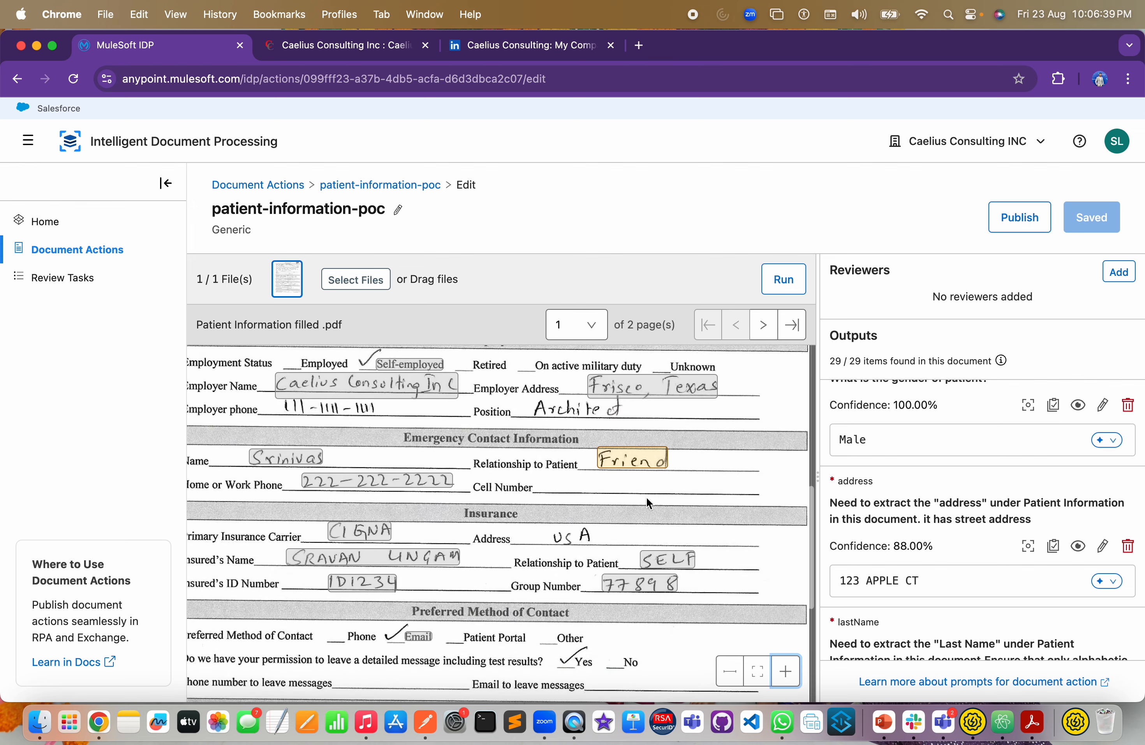
- Widen the outputs area and review the extracted city, race, email and state answers with their confidence scores
{"action": "left_click_drag", "start_coordinate": [817, 546], "coordinate": [597, 551]}
{"action": "scroll", "coordinate": [562, 535], "scroll_direction": "right", "scroll_amount": 5}
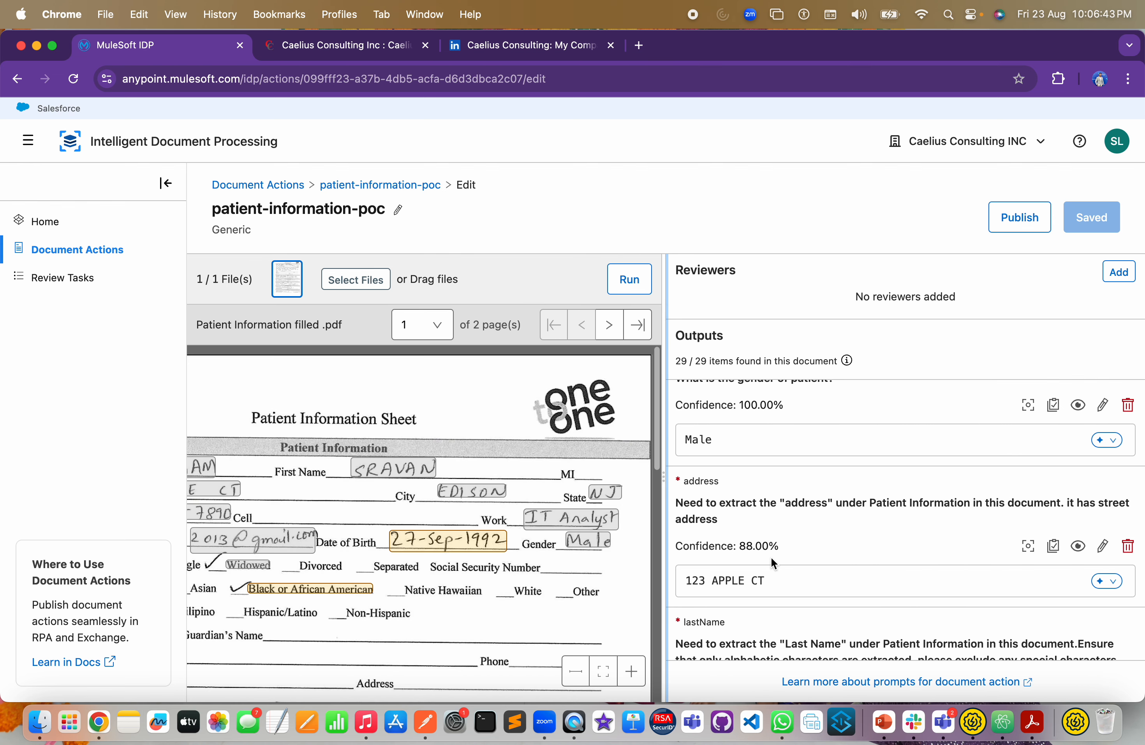
{"action": "left_click_drag", "start_coordinate": [662, 505], "coordinate": [617, 505]}
{"action": "scroll", "coordinate": [790, 498], "scroll_direction": "up", "scroll_amount": 10}
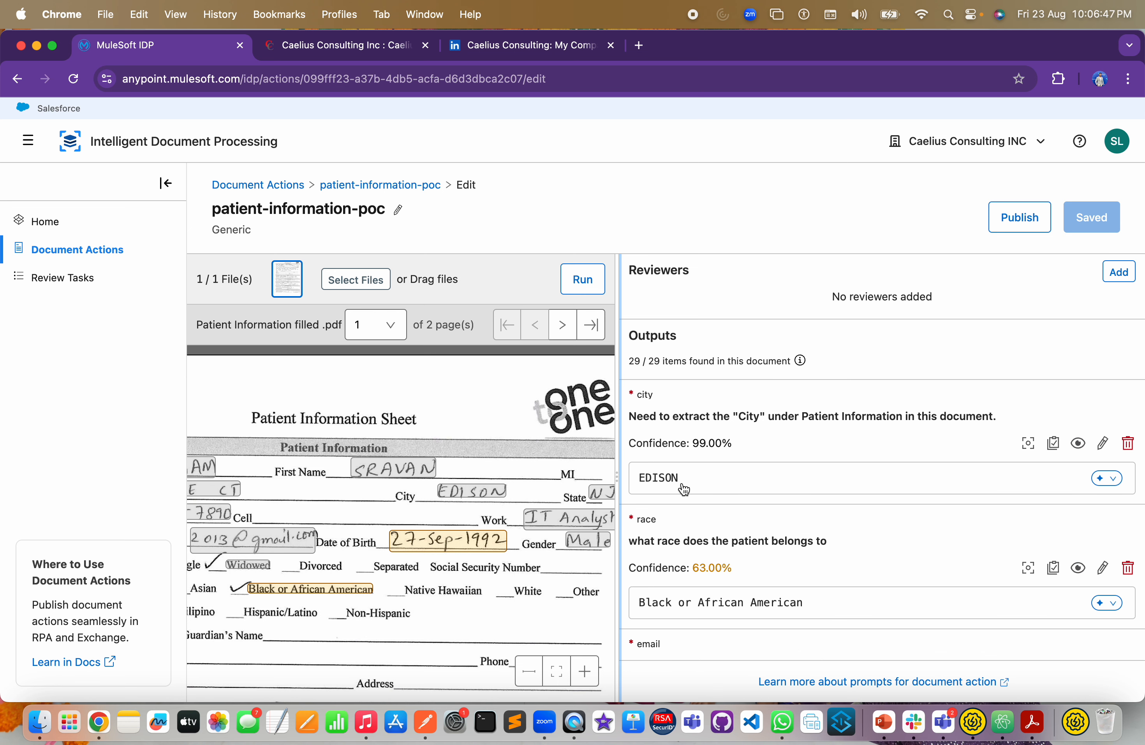
{"action": "scroll", "coordinate": [696, 498], "scroll_direction": "down", "scroll_amount": 3}
{"action": "scroll", "coordinate": [773, 503], "scroll_direction": "down", "scroll_amount": 3}
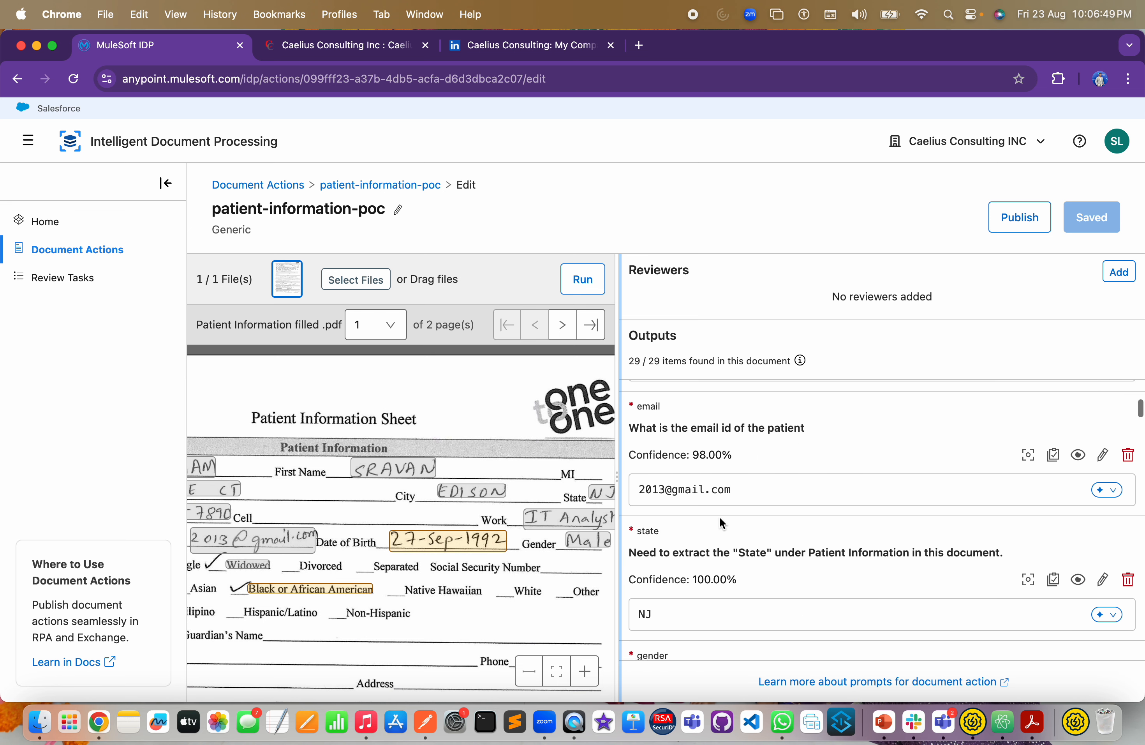
{"action": "scroll", "coordinate": [719, 516], "scroll_direction": "down", "scroll_amount": 2}
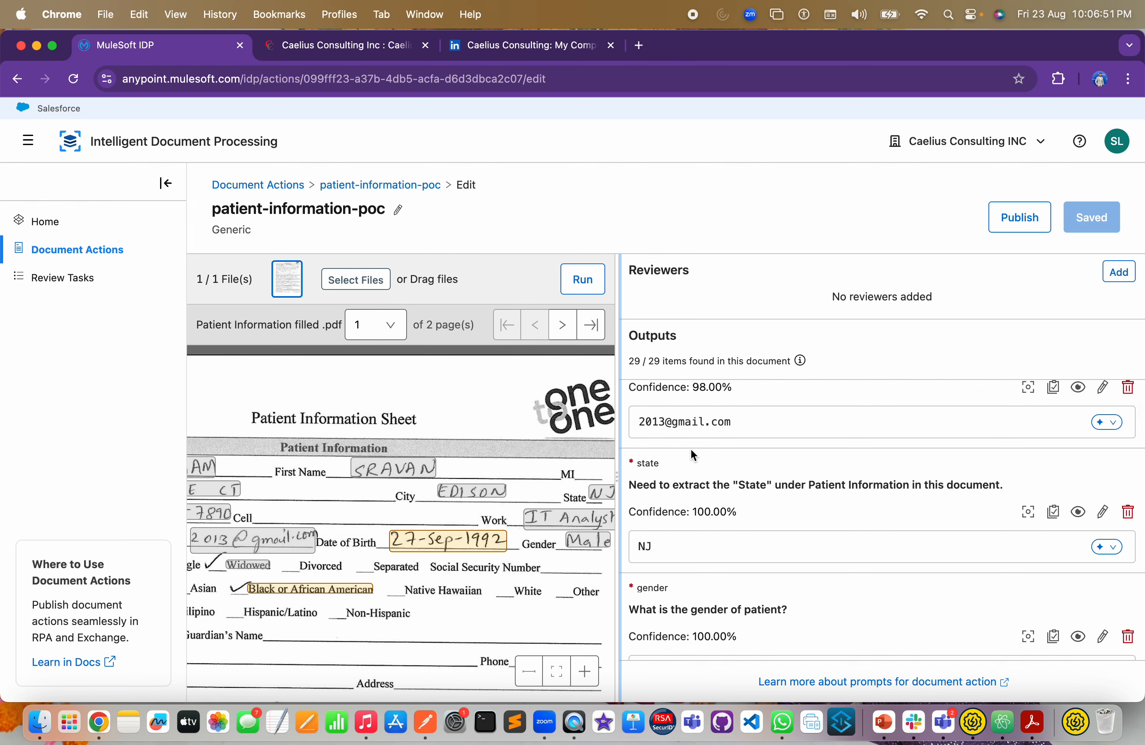
{"action": "scroll", "coordinate": [714, 496], "scroll_direction": "down", "scroll_amount": 2}
{"action": "scroll", "coordinate": [770, 450], "scroll_direction": "up", "scroll_amount": 3}
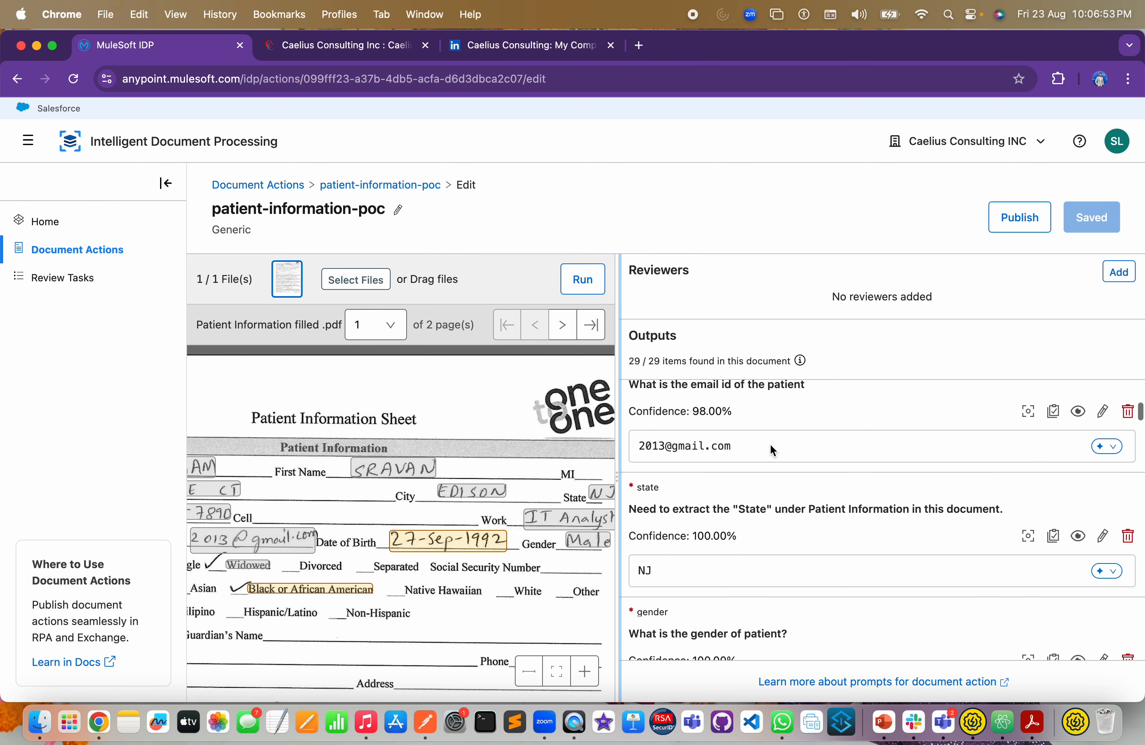
{"action": "scroll", "coordinate": [770, 444], "scroll_direction": "up", "scroll_amount": 1}
- Look through the filled form and compare the handwritten email field with the extracted email answer
{"action": "scroll", "coordinate": [486, 508], "scroll_direction": "down", "scroll_amount": 4}
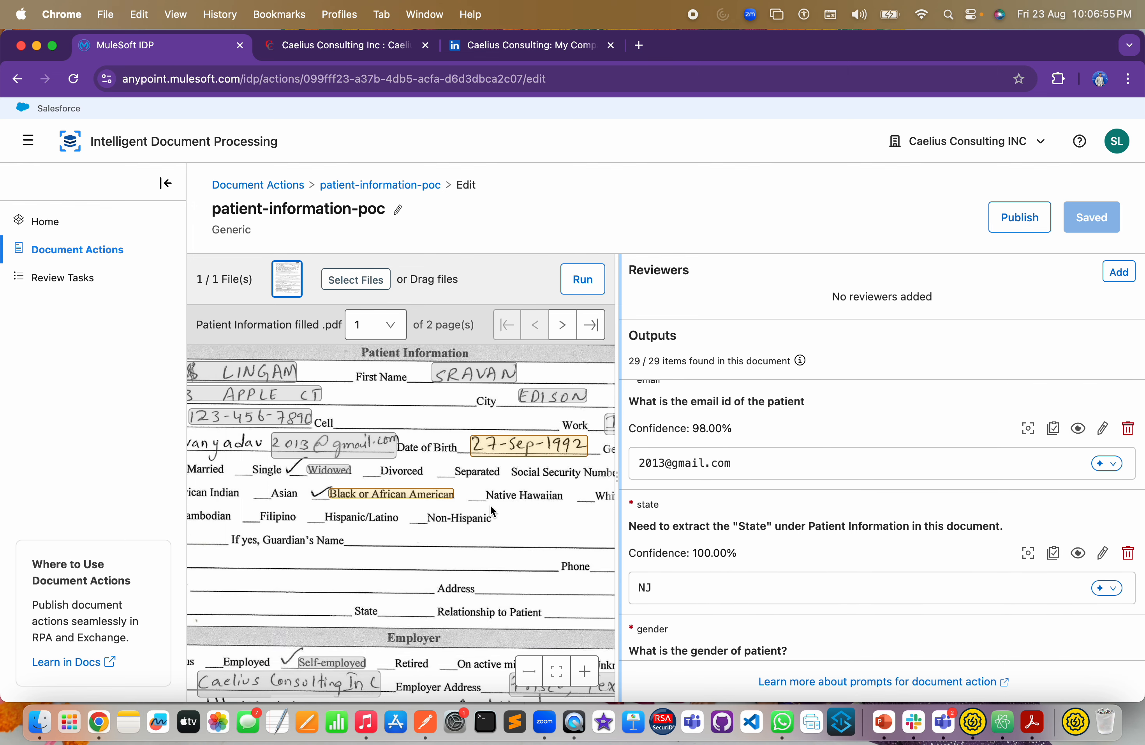
{"action": "scroll", "coordinate": [490, 504], "scroll_direction": "down", "scroll_amount": 5}
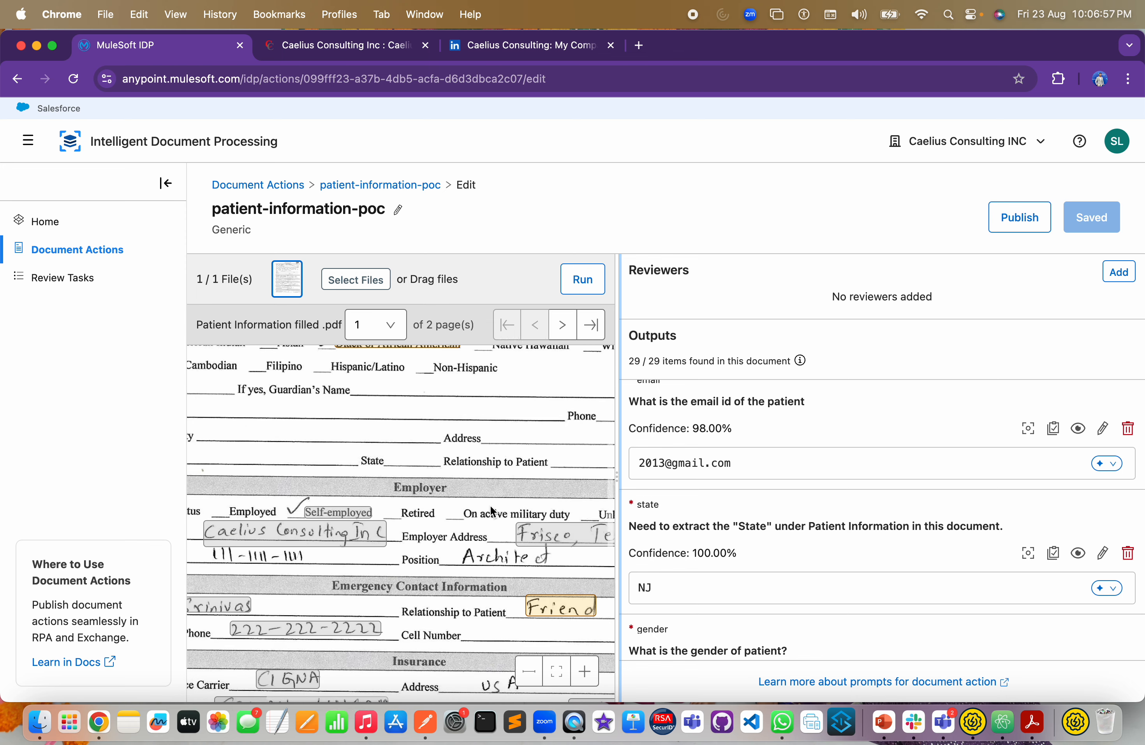
{"action": "scroll", "coordinate": [490, 510], "scroll_direction": "down", "scroll_amount": 7}
{"action": "scroll", "coordinate": [490, 510], "scroll_direction": "up", "scroll_amount": 12}
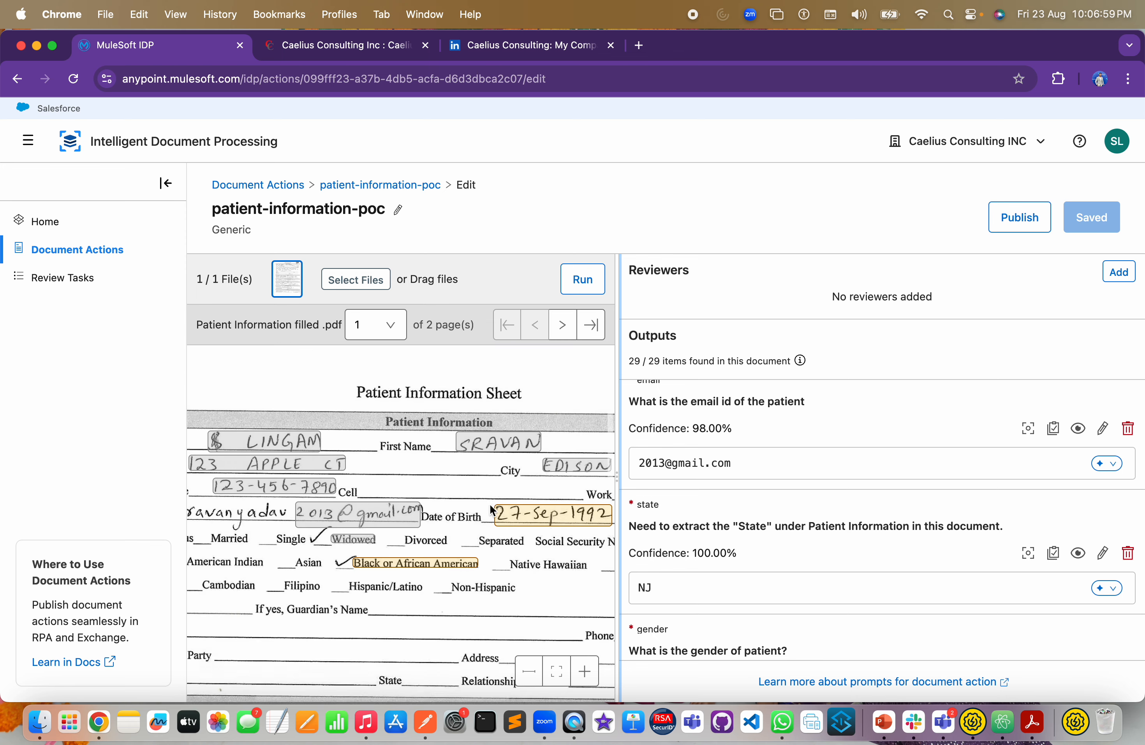
{"action": "scroll", "coordinate": [491, 509], "scroll_direction": "right", "scroll_amount": 2}
{"action": "scroll", "coordinate": [491, 508], "scroll_direction": "left", "scroll_amount": 4}
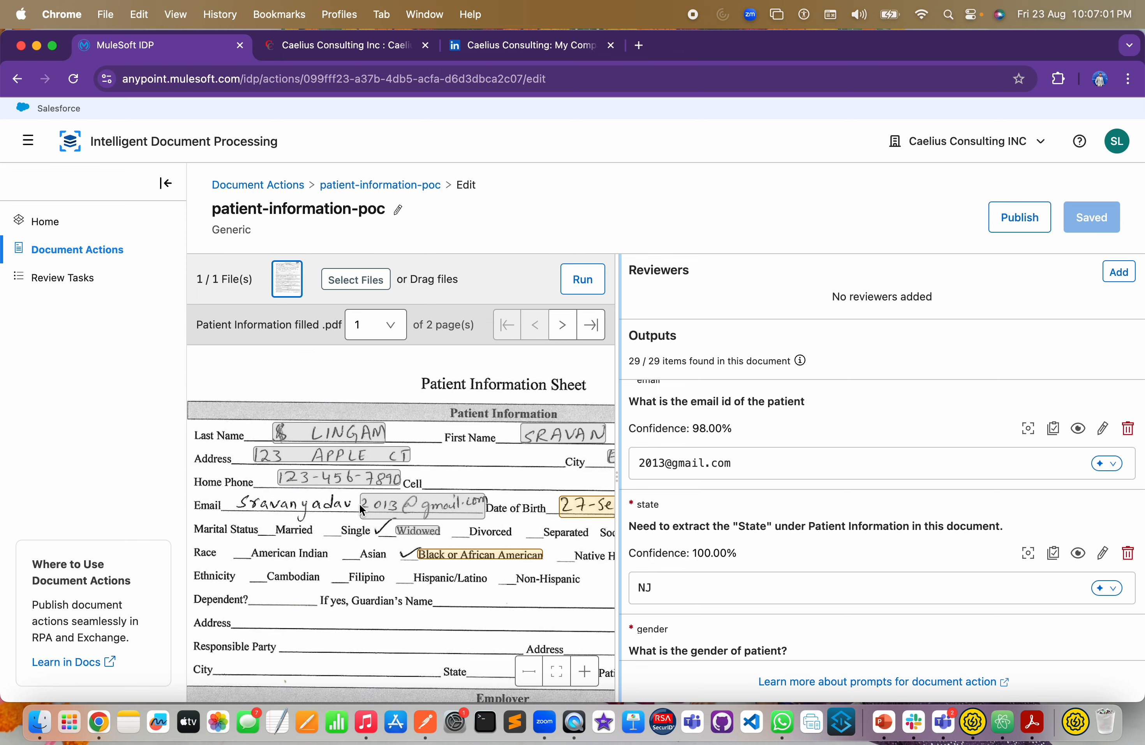
{"action": "scroll", "coordinate": [360, 505], "scroll_direction": "left", "scroll_amount": 1}
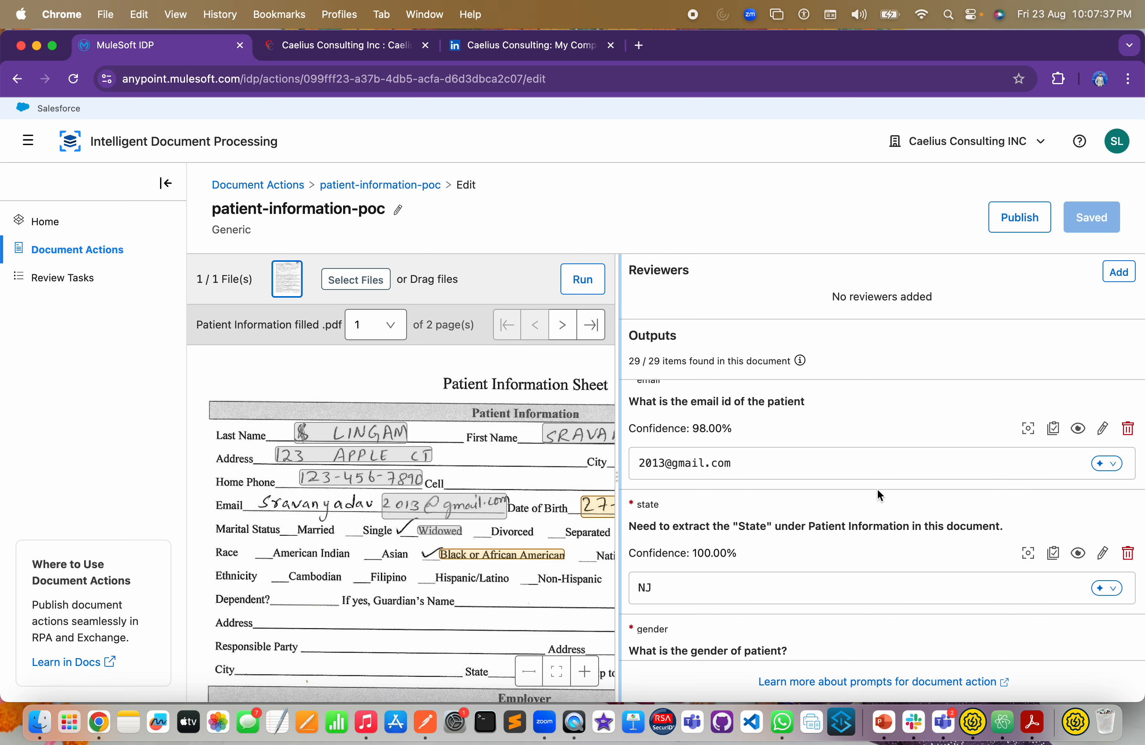
- Review the extracted state, gender, address, lastName and workType answers against the patient information section of the form
{"action": "scroll", "coordinate": [877, 489], "scroll_direction": "down", "scroll_amount": 3}
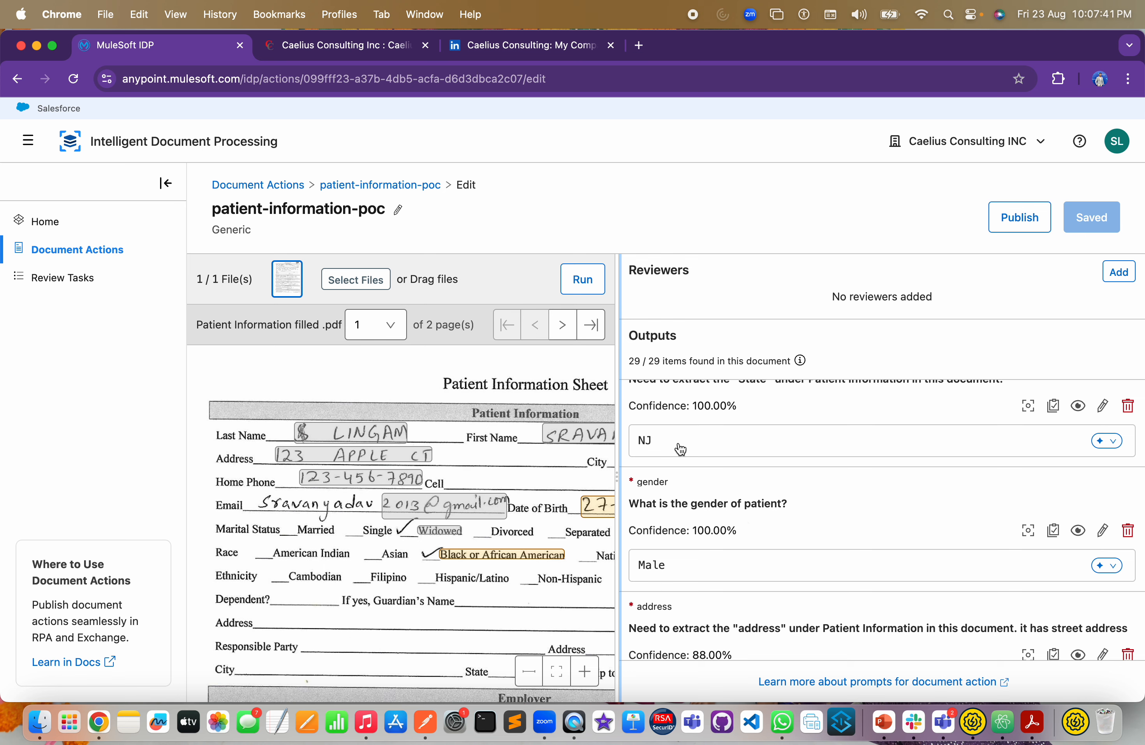
{"action": "scroll", "coordinate": [681, 448], "scroll_direction": "down", "scroll_amount": 3}
{"action": "scroll", "coordinate": [494, 492], "scroll_direction": "right", "scroll_amount": 1}
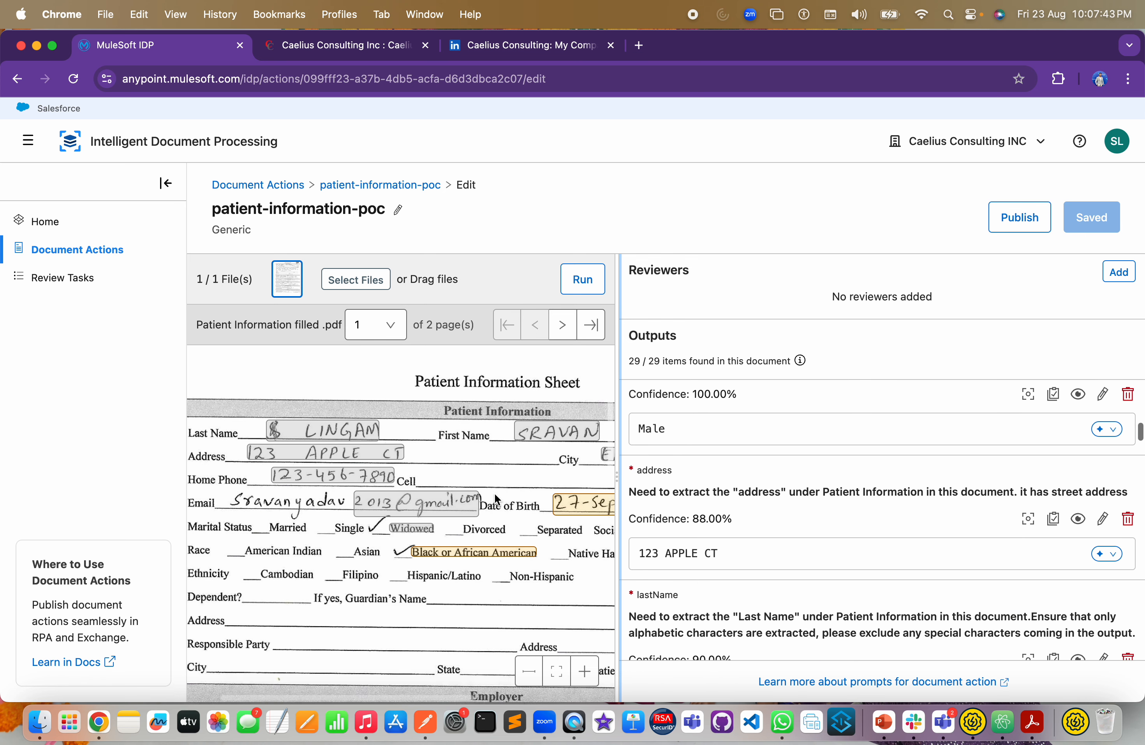
{"action": "scroll", "coordinate": [494, 493], "scroll_direction": "down", "scroll_amount": 1}
{"action": "scroll", "coordinate": [711, 513], "scroll_direction": "down", "scroll_amount": 3}
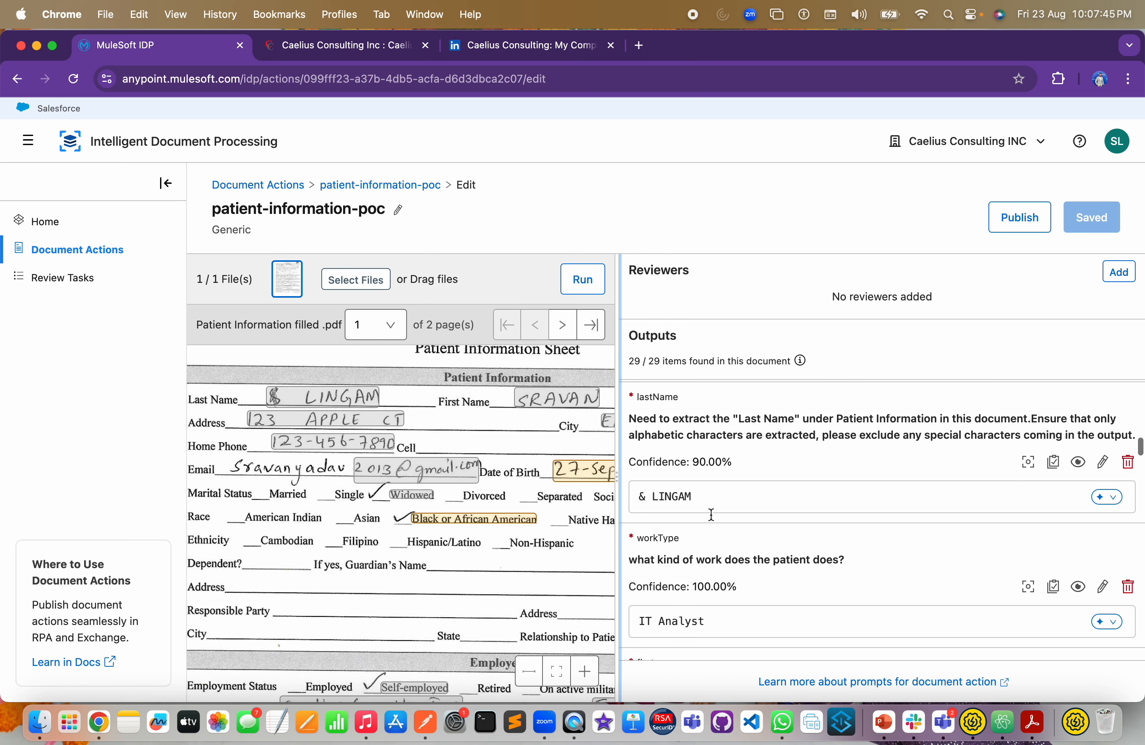
{"action": "scroll", "coordinate": [711, 514], "scroll_direction": "down", "scroll_amount": 10}
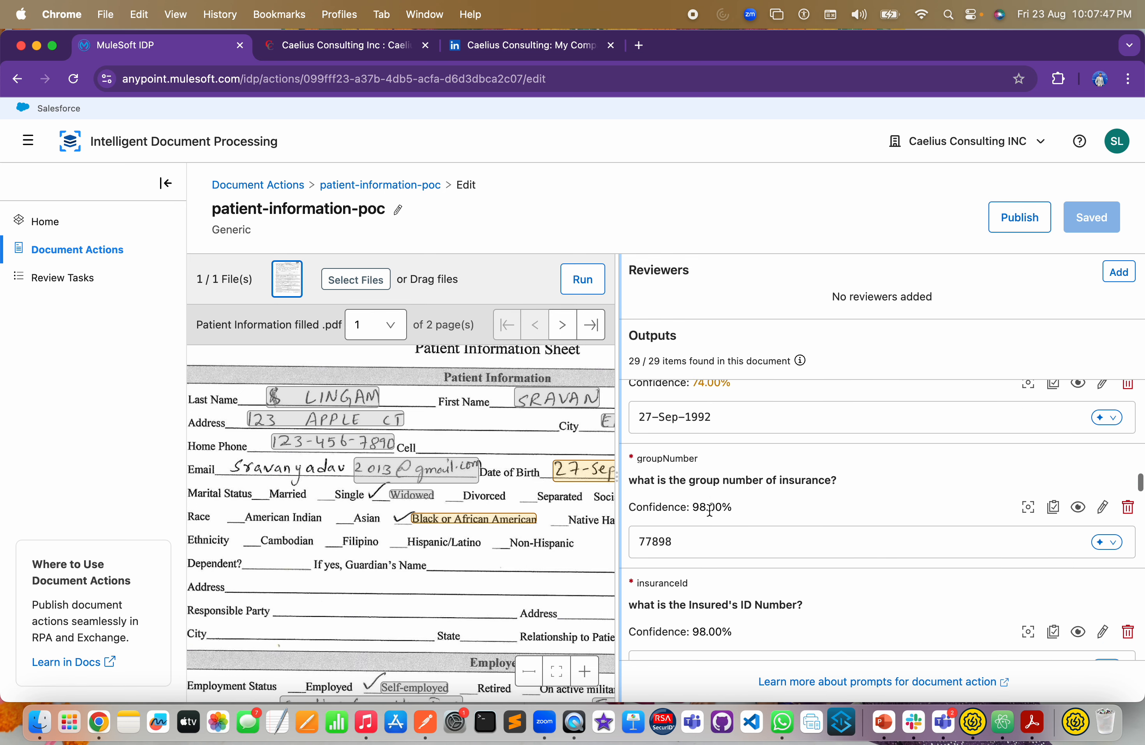
- Check the confidence score of the dateOfBirth answer against the handwritten date of birth on the form
{"action": "scroll", "coordinate": [709, 510], "scroll_direction": "up", "scroll_amount": 2}
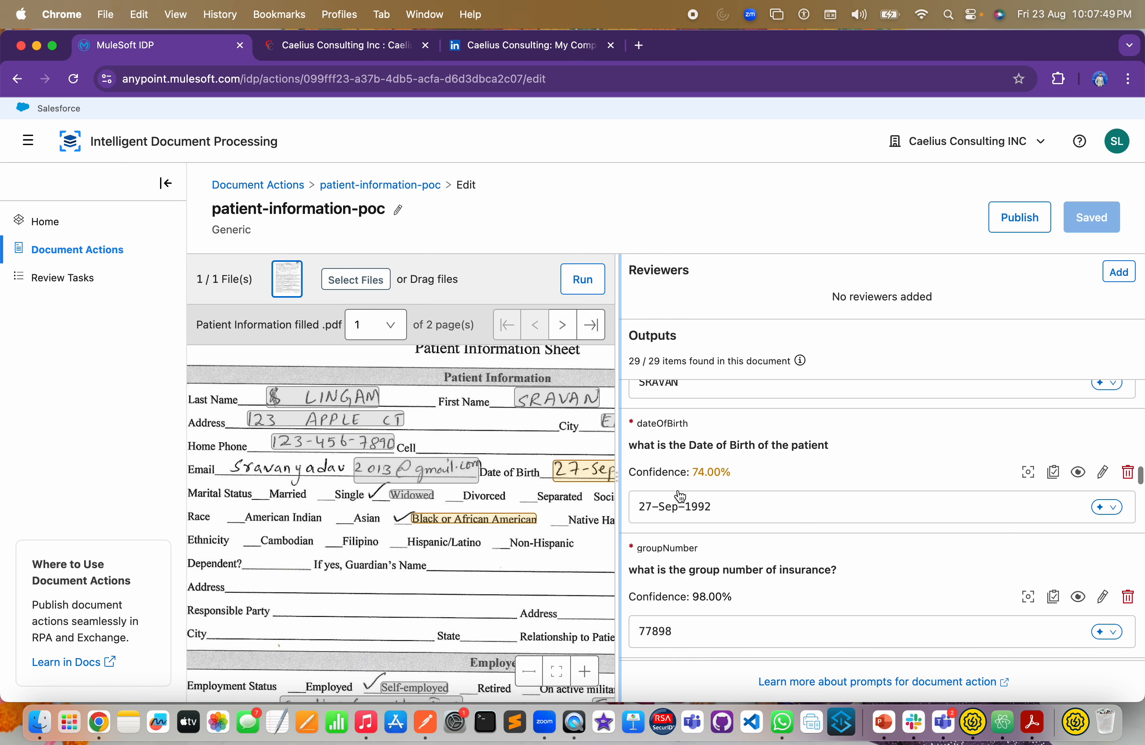
{"action": "left_click_drag", "start_coordinate": [747, 475], "coordinate": [703, 471]}
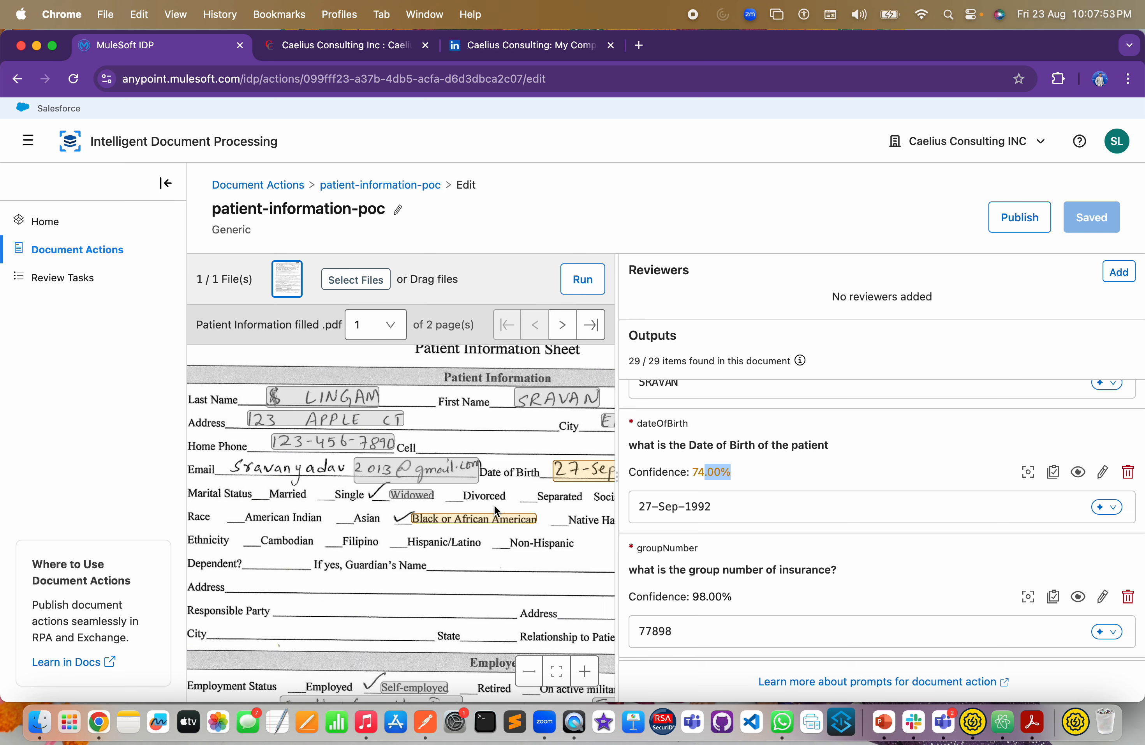
{"action": "scroll", "coordinate": [494, 505], "scroll_direction": "right", "scroll_amount": 3}
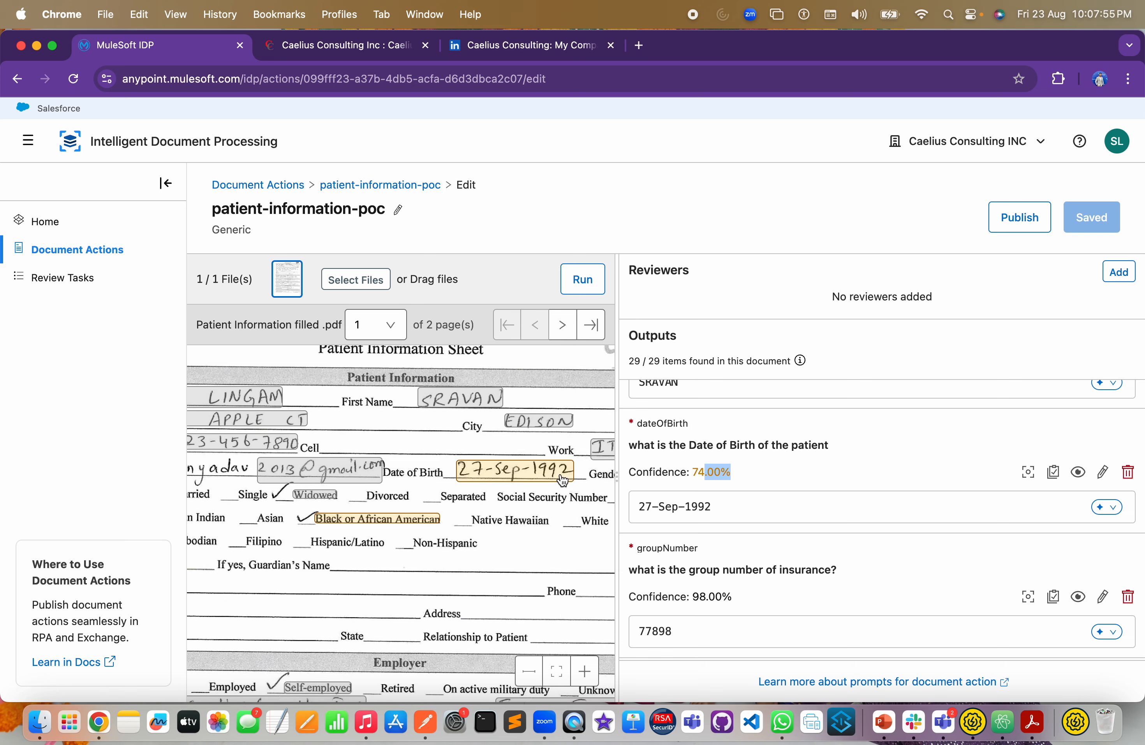
- Compare the groupNumber and insuranceId answers with the Insurance section of the form
{"action": "scroll", "coordinate": [692, 526], "scroll_direction": "down", "scroll_amount": 3}
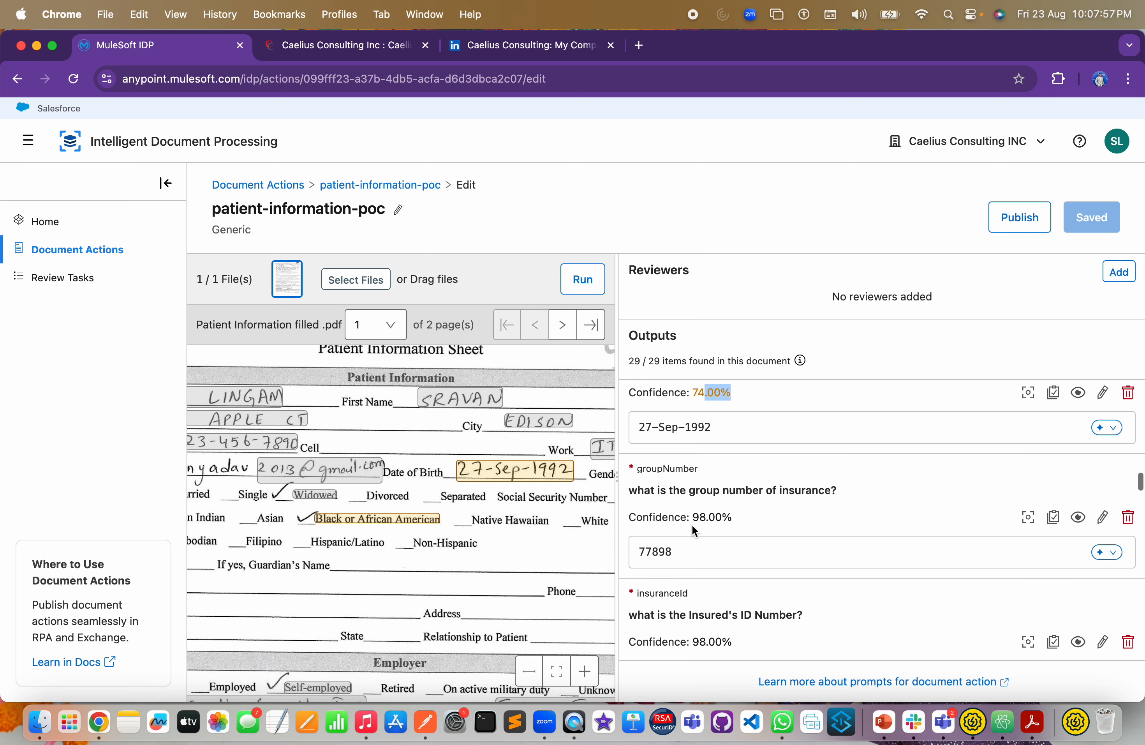
{"action": "scroll", "coordinate": [691, 524], "scroll_direction": "down", "scroll_amount": 1}
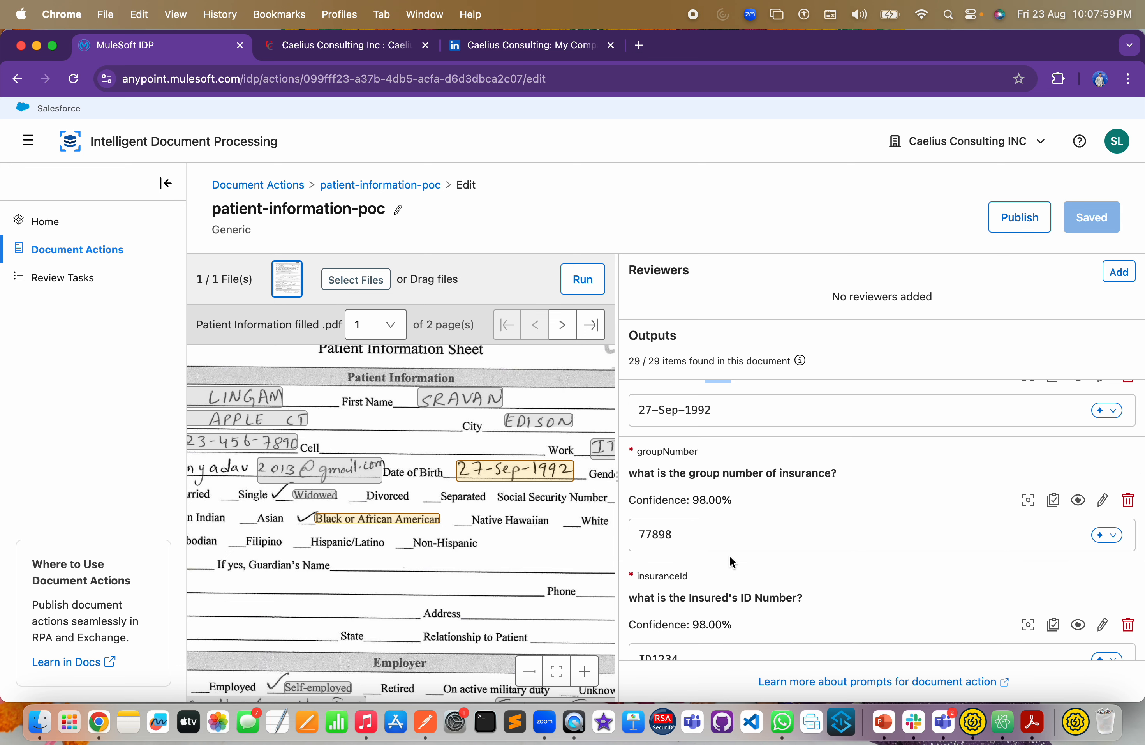
{"action": "scroll", "coordinate": [720, 550], "scroll_direction": "down", "scroll_amount": 2}
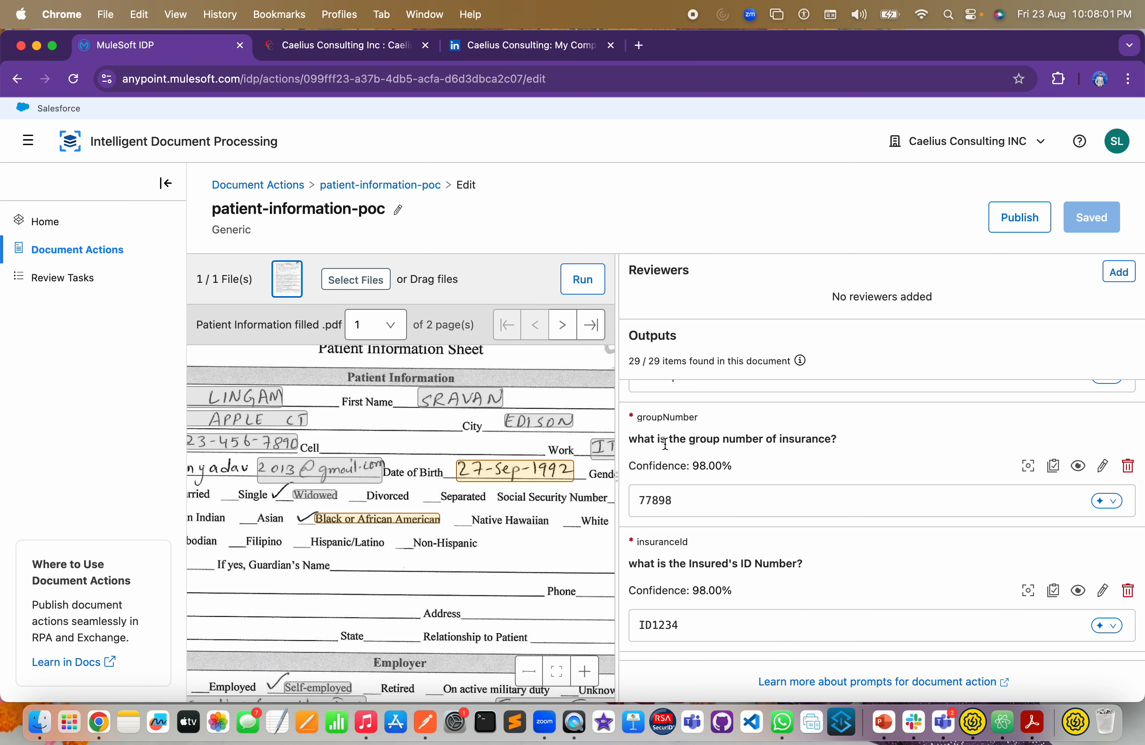
{"action": "scroll", "coordinate": [467, 506], "scroll_direction": "down", "scroll_amount": 10}
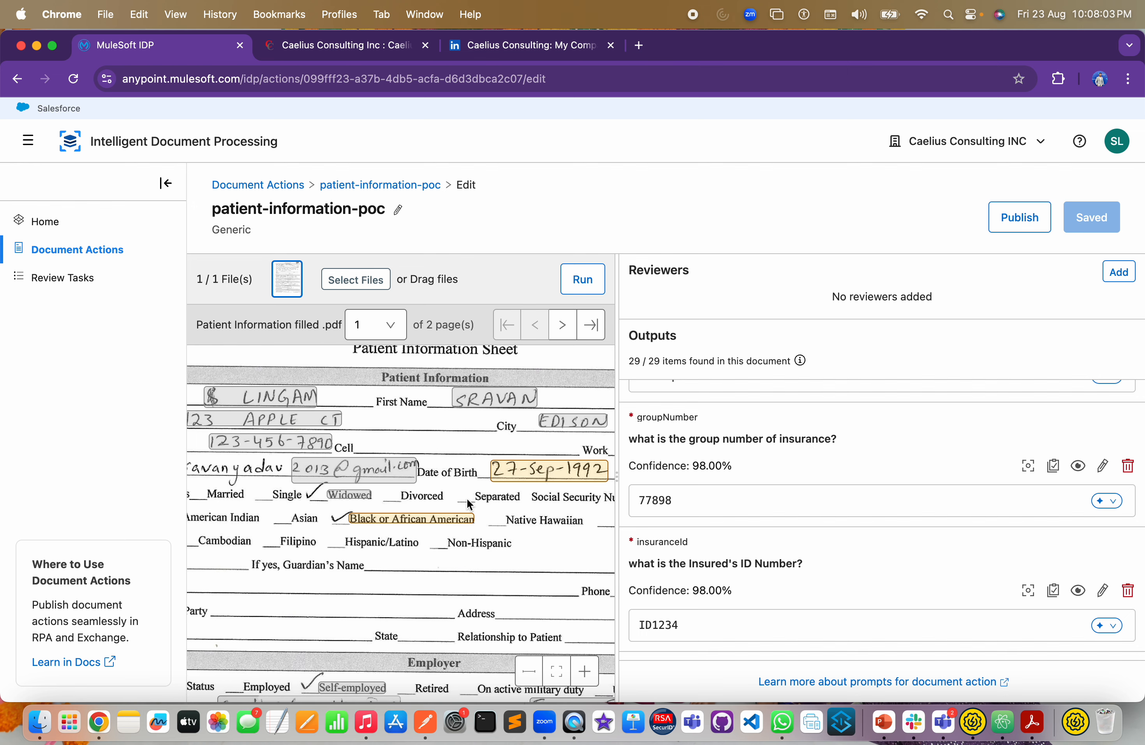
{"action": "scroll", "coordinate": [464, 503], "scroll_direction": "down", "scroll_amount": 3}
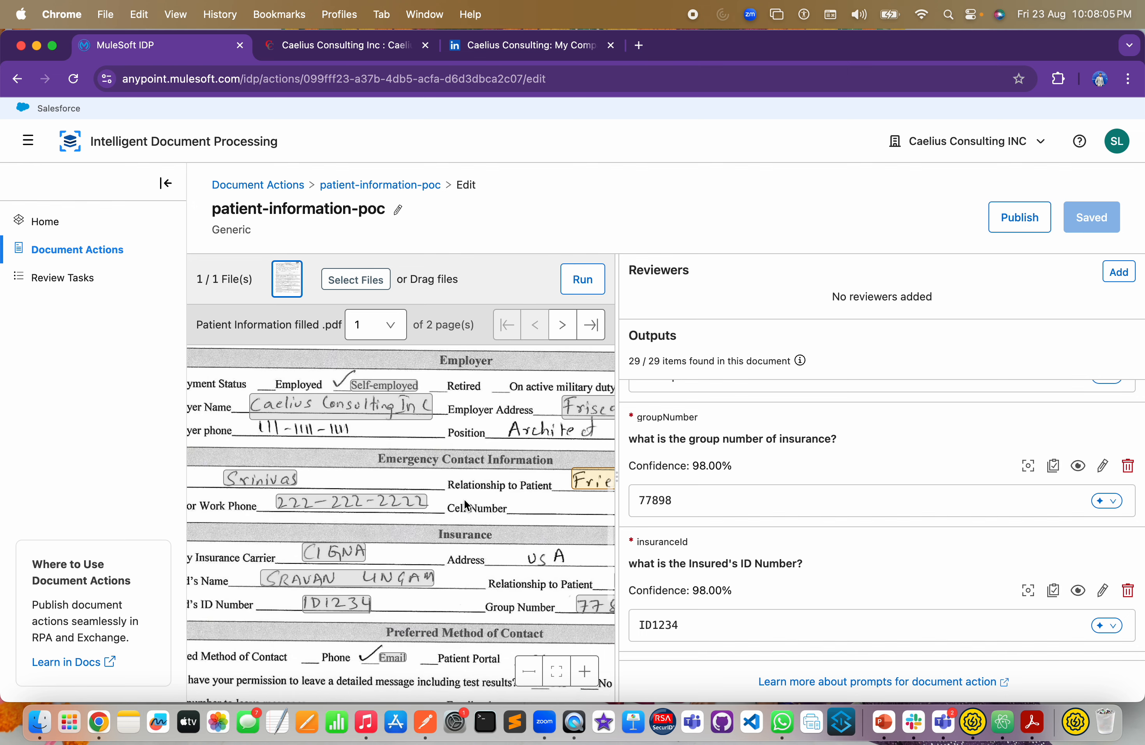
- Compare the insurance answers, including group number, insured's ID and insured's name, with the Insurance section of the filled form
{"action": "scroll", "coordinate": [461, 502], "scroll_direction": "right", "scroll_amount": 3}
{"action": "scroll", "coordinate": [464, 512], "scroll_direction": "down", "scroll_amount": 1}
{"action": "scroll", "coordinate": [465, 512], "scroll_direction": "left", "scroll_amount": 1}
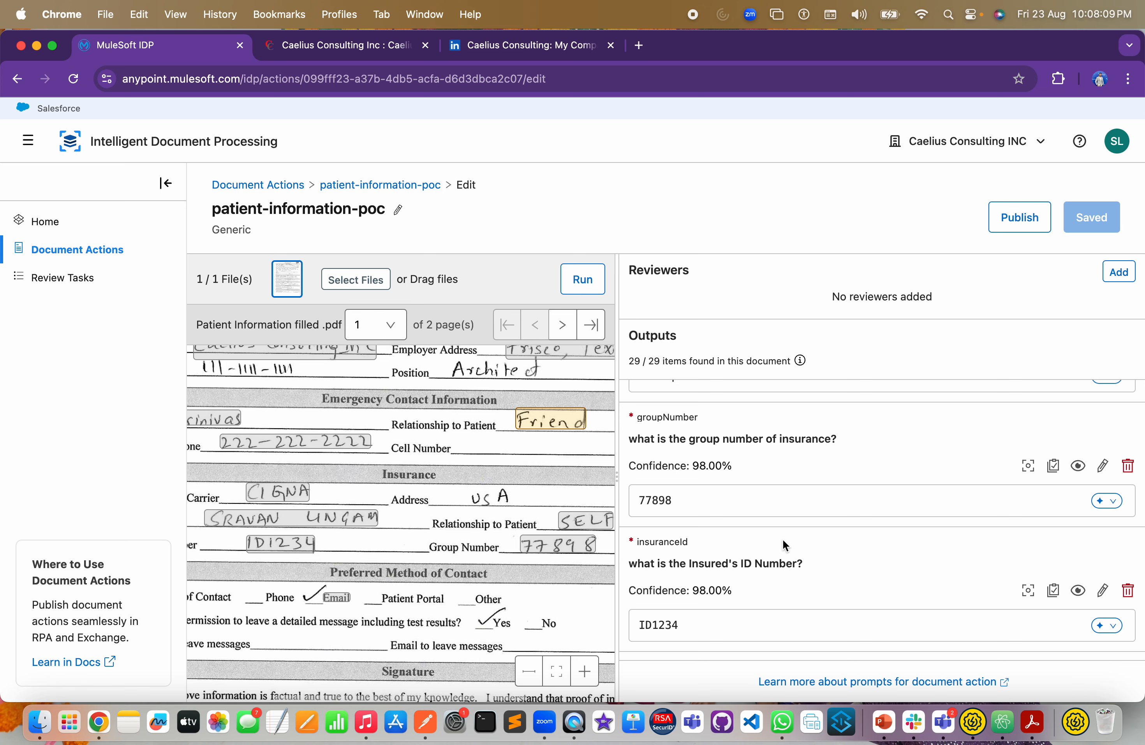
{"action": "scroll", "coordinate": [783, 539], "scroll_direction": "down", "scroll_amount": 4}
{"action": "scroll", "coordinate": [429, 537], "scroll_direction": "down", "scroll_amount": 1}
{"action": "scroll", "coordinate": [428, 537], "scroll_direction": "left", "scroll_amount": 2}
{"action": "scroll", "coordinate": [272, 523], "scroll_direction": "left", "scroll_amount": 3}
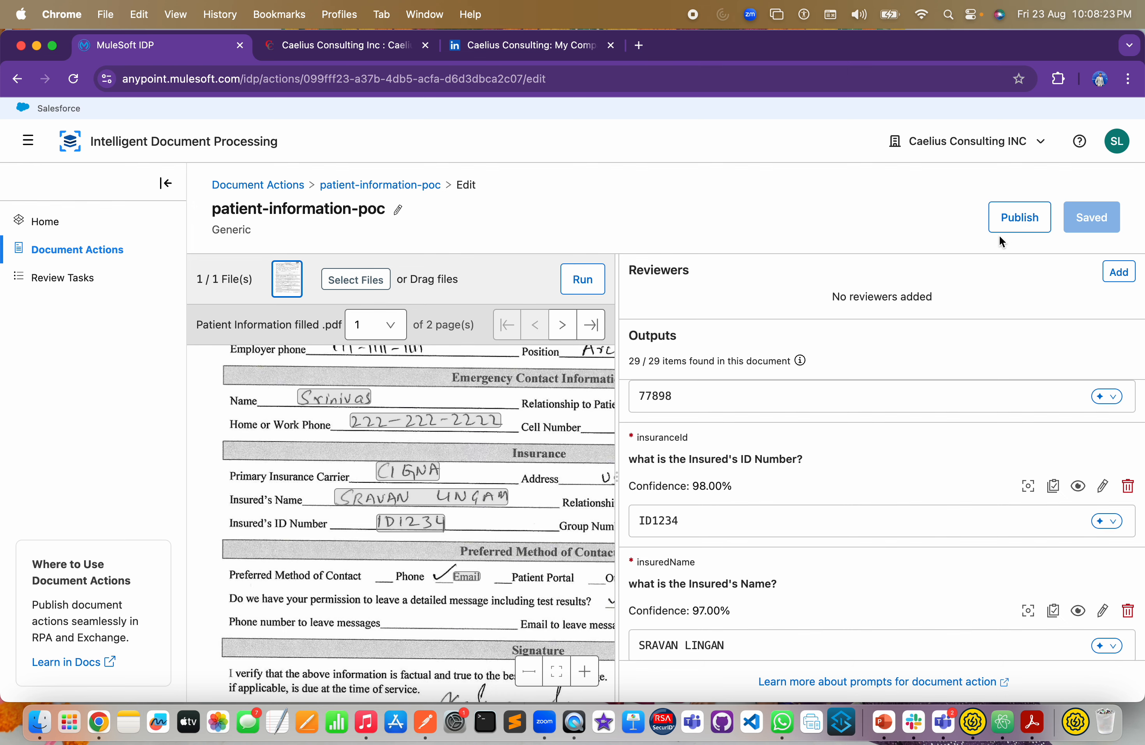
- Find the reviewer by first name, add them to the patient-information-poc document action and save the reviewer list
{"action": "left_click", "coordinate": [1003, 220]}
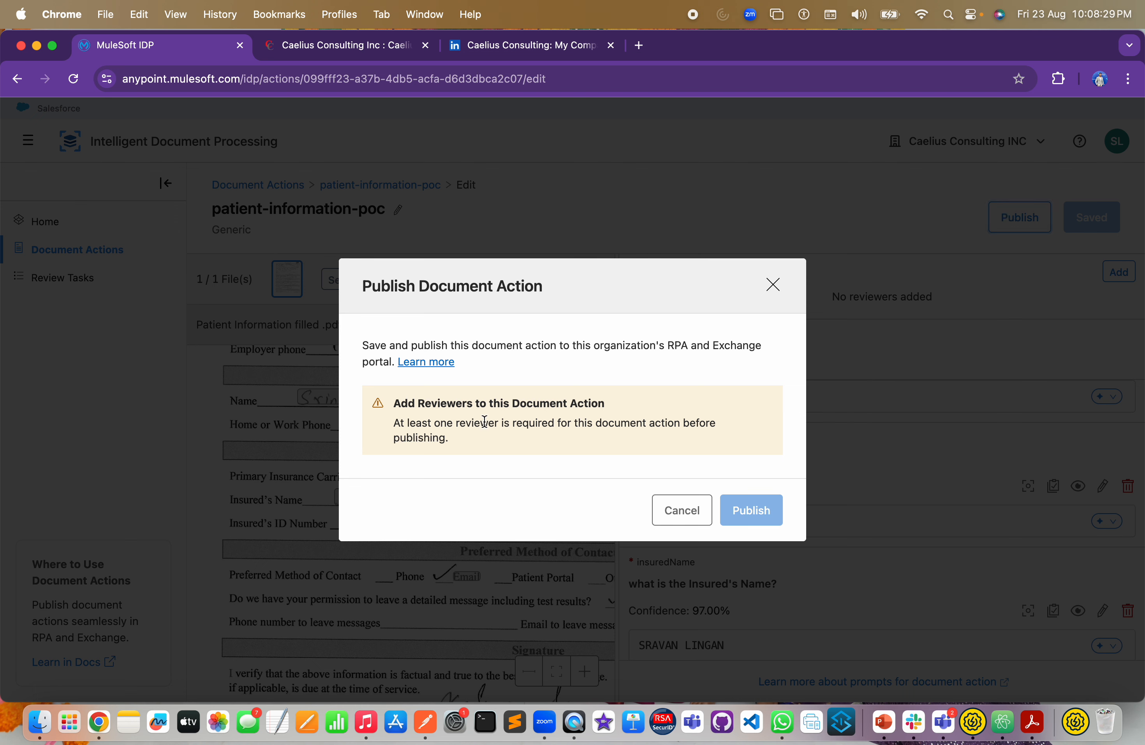
{"action": "left_click", "coordinate": [666, 509]}
{"action": "left_click", "coordinate": [1115, 274]}
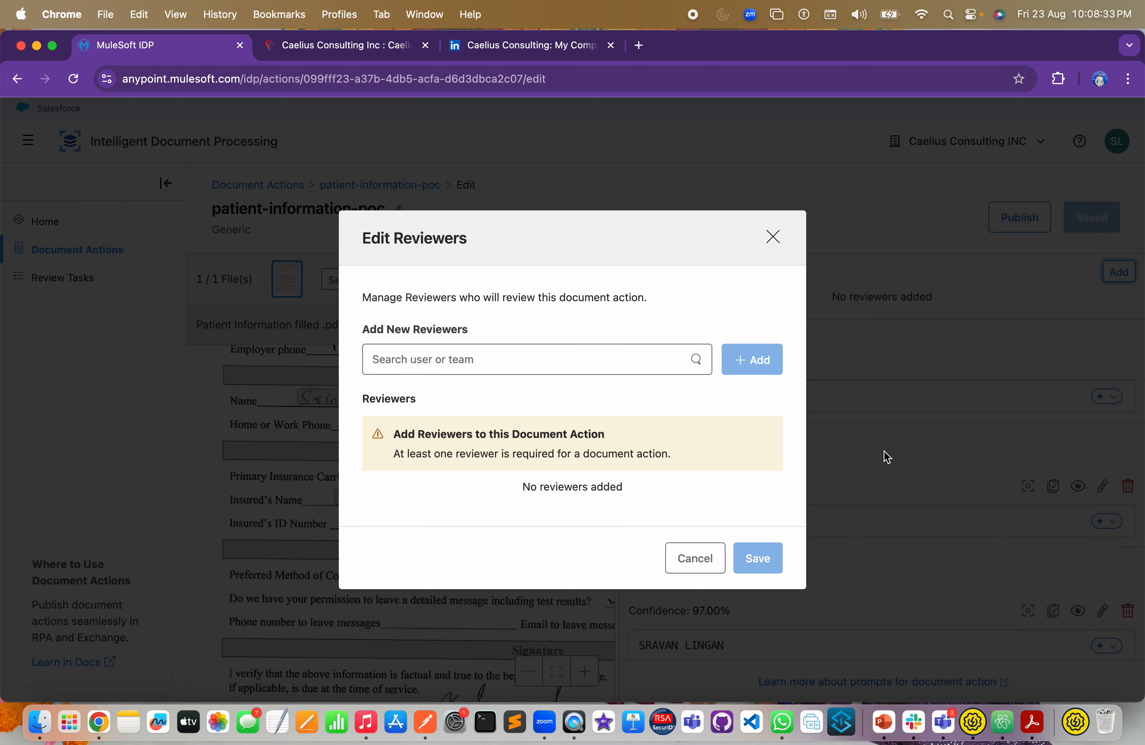
{"action": "left_click", "coordinate": [505, 366]}
{"action": "type", "text": "sravan"}
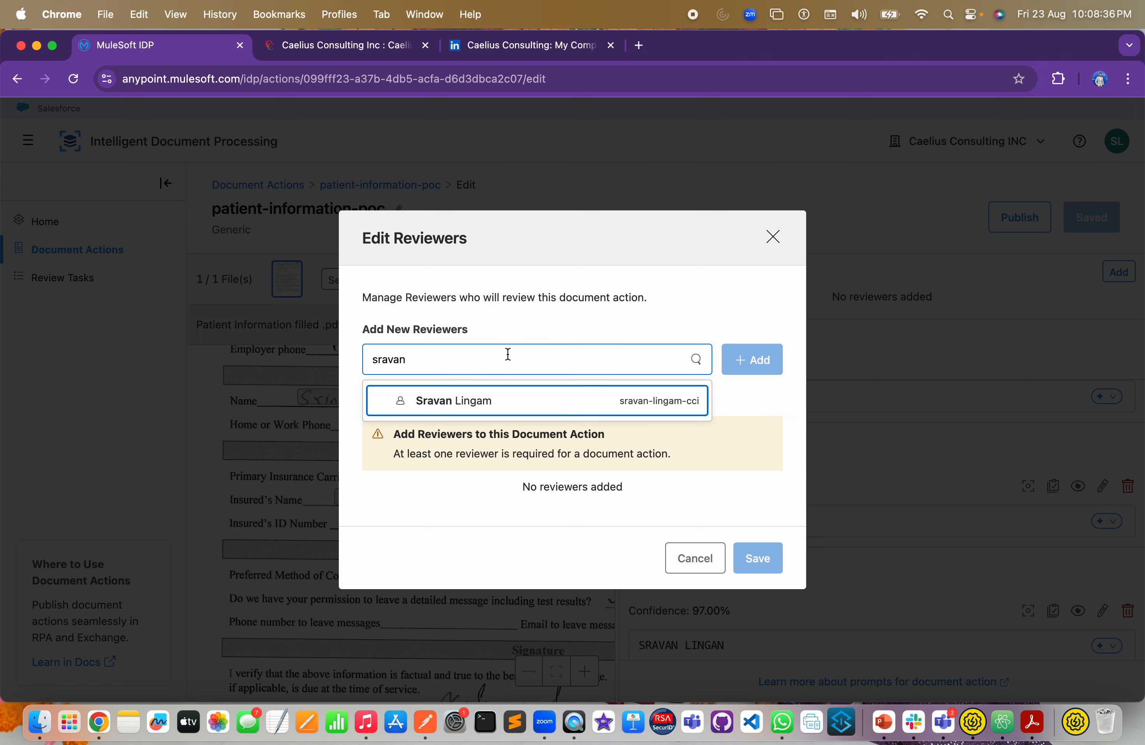
{"action": "left_click", "coordinate": [485, 400]}
{"action": "left_click", "coordinate": [743, 360]}
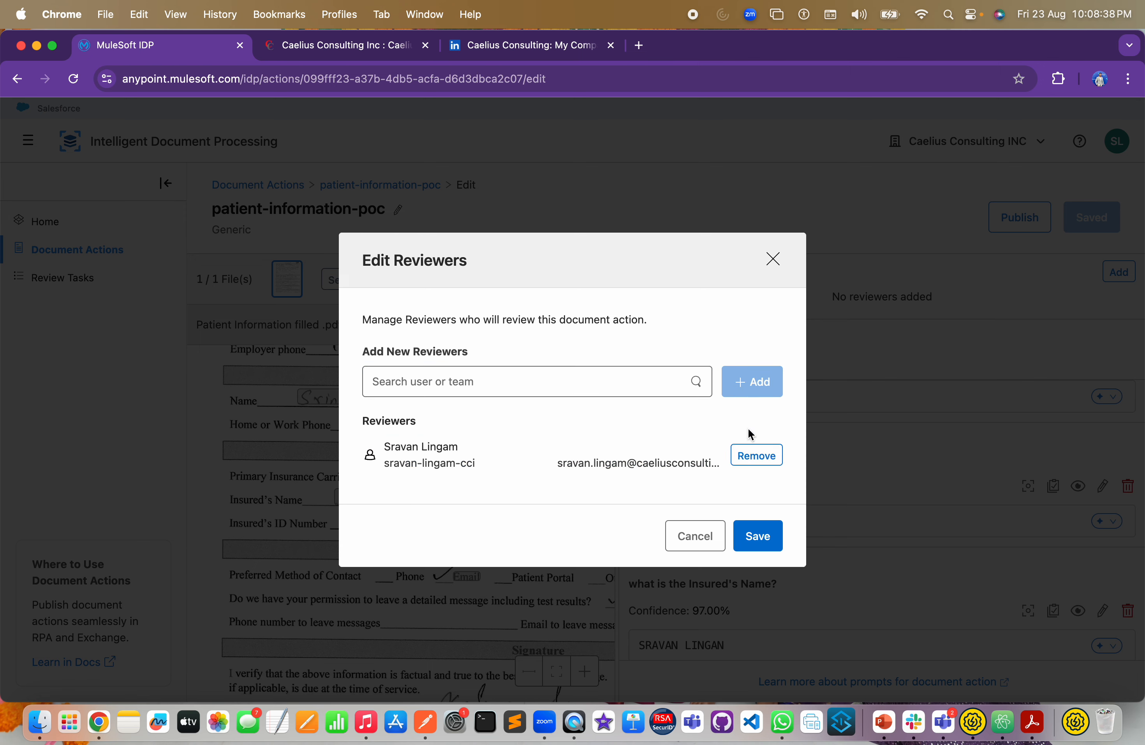
{"action": "left_click", "coordinate": [758, 536]}
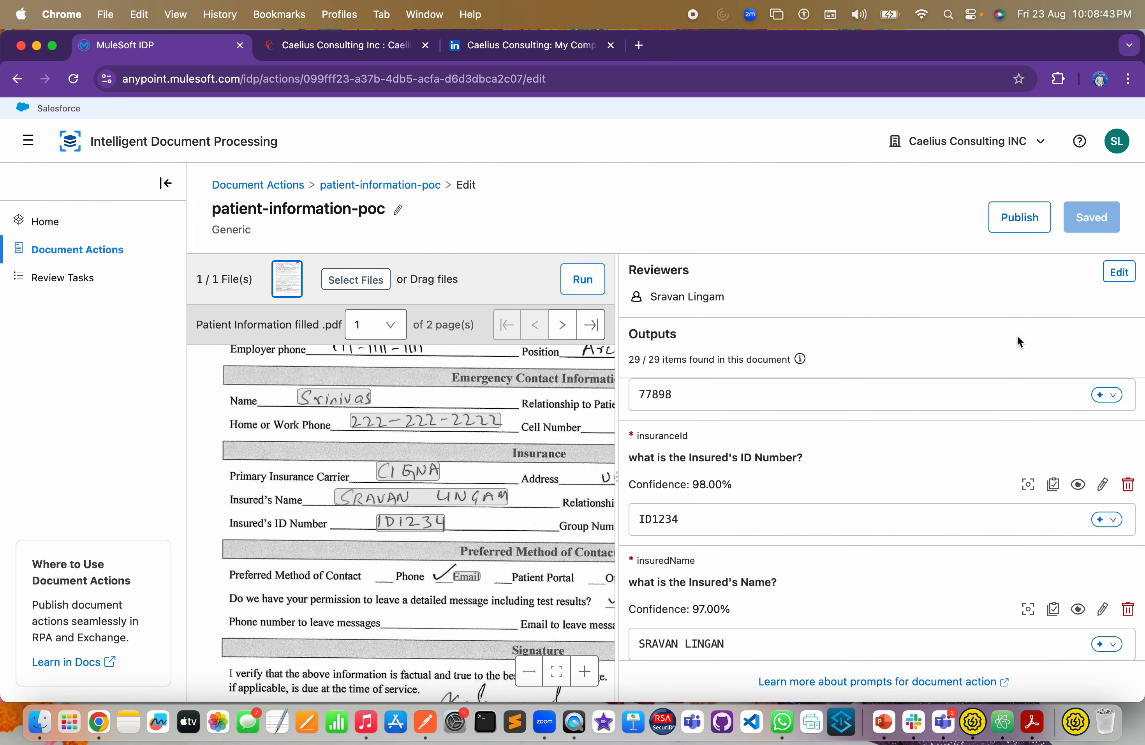
- Publish the patient-information-poc document action to RPA and Exchange and dismiss the confirmation
{"action": "left_click", "coordinate": [1024, 219]}
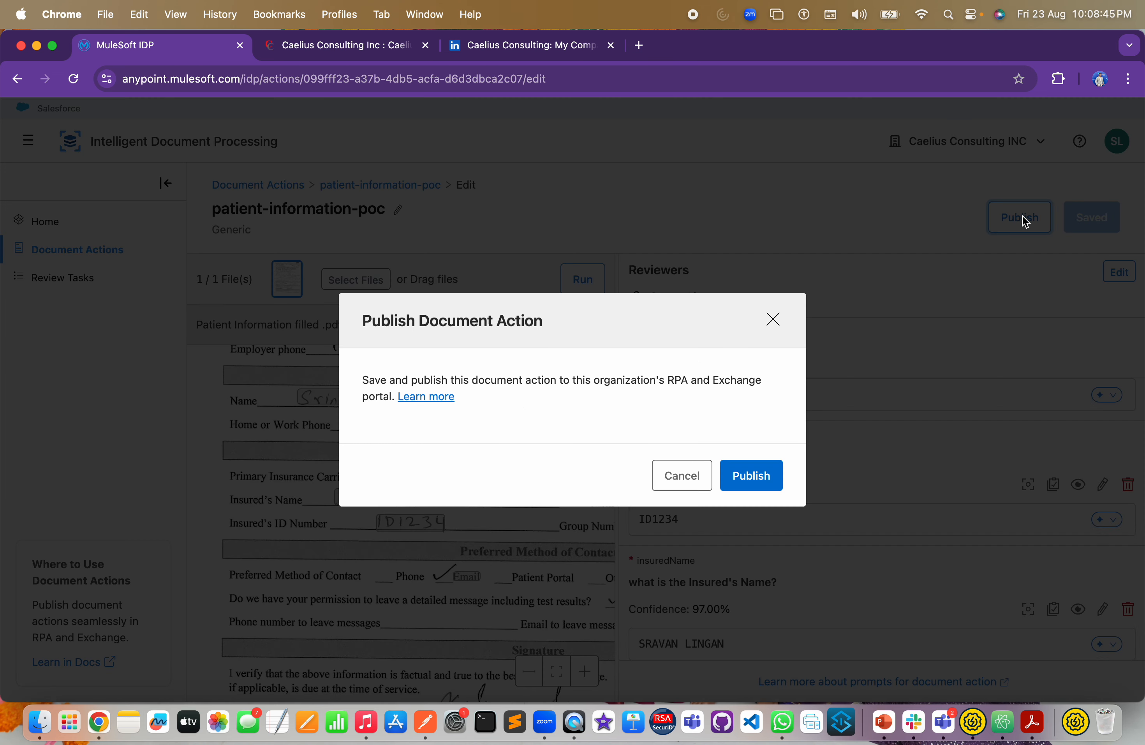
{"action": "left_click", "coordinate": [763, 476]}
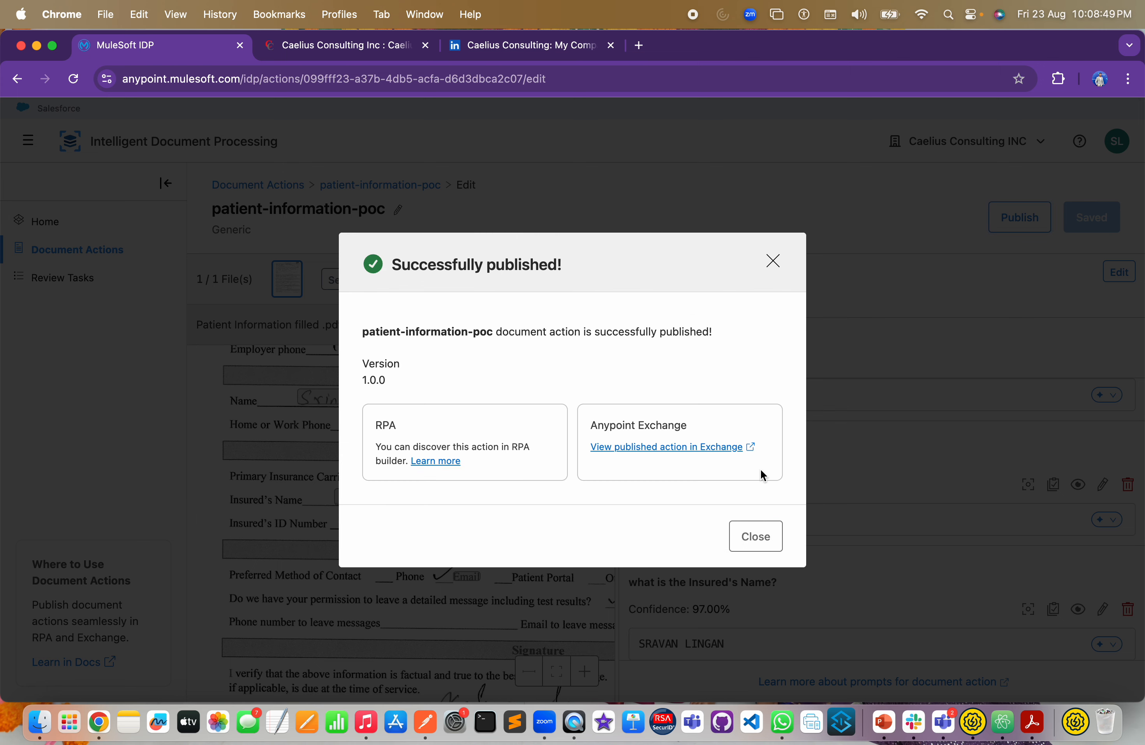
{"action": "left_click", "coordinate": [763, 538]}
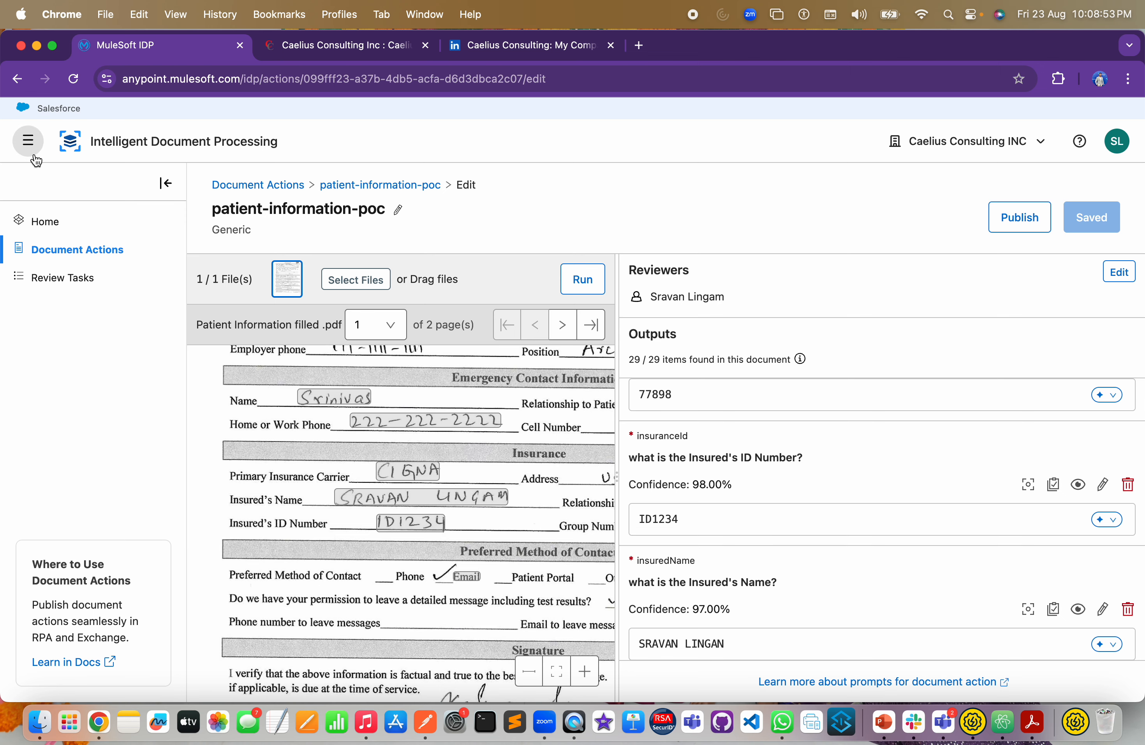
- Go to Exchange, search the assets for "patient" and open the patient-information-poc REST API
{"action": "left_click", "coordinate": [28, 142]}
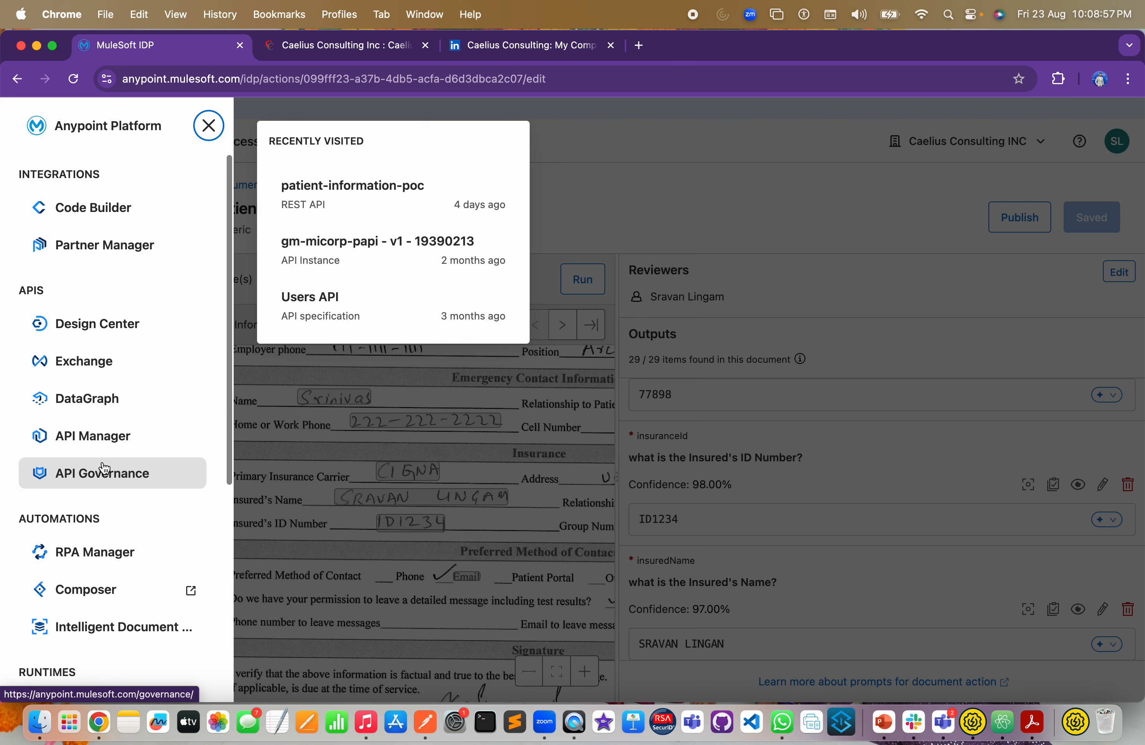
{"action": "left_click", "coordinate": [96, 365]}
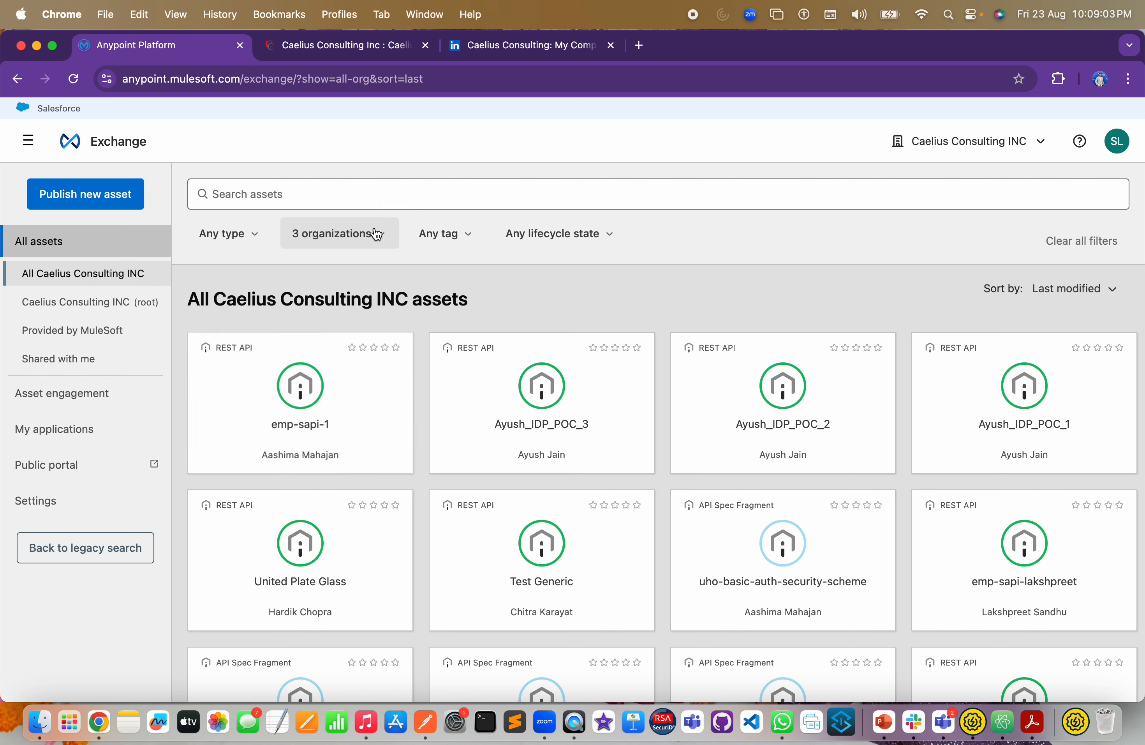
{"action": "left_click", "coordinate": [305, 195]}
{"action": "type", "text": "patient"}
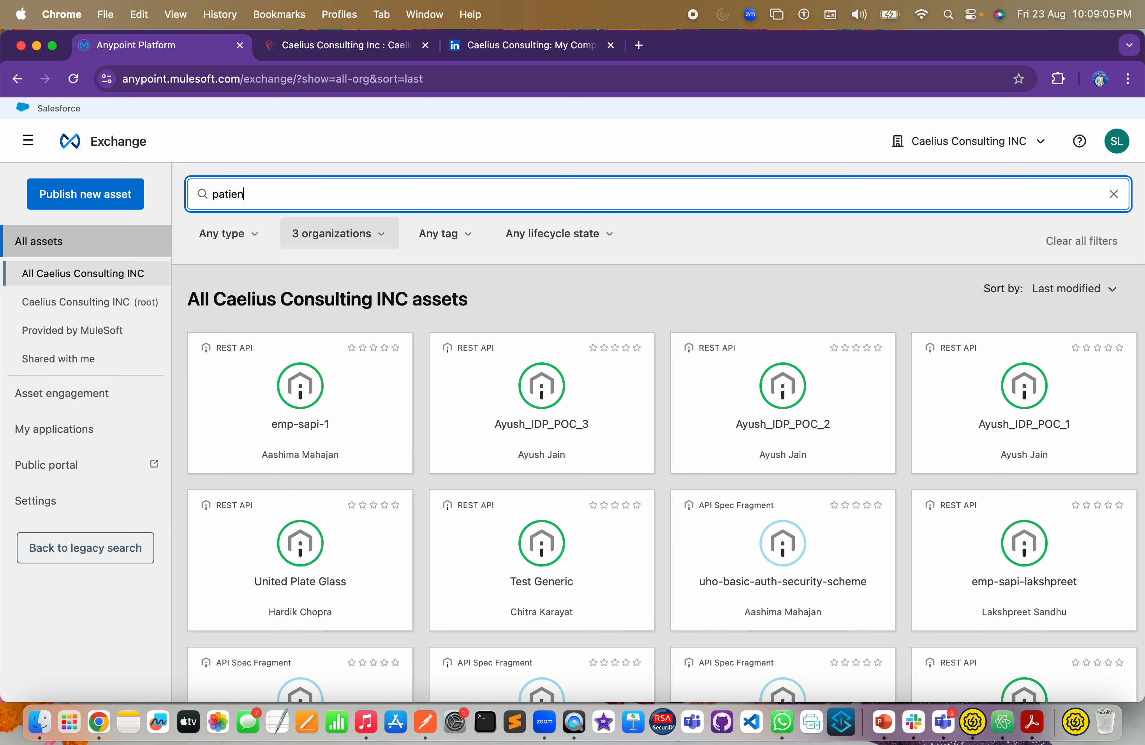
{"action": "key", "text": "Return"}
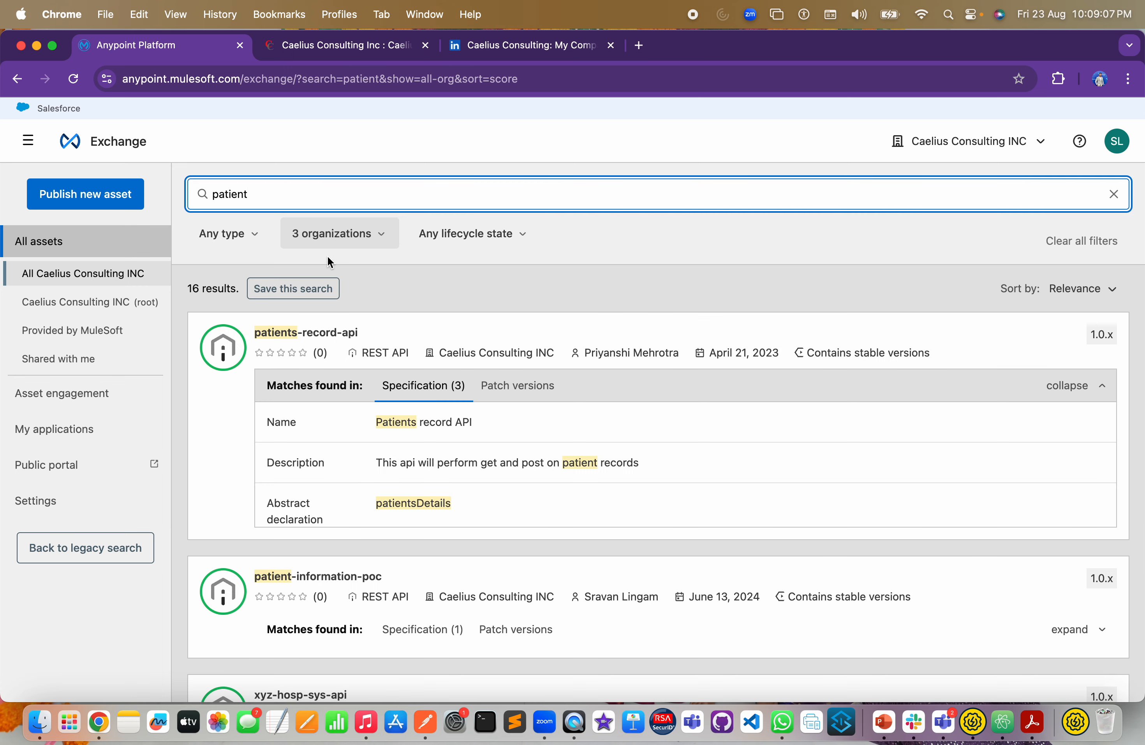
{"action": "left_click", "coordinate": [291, 587]}
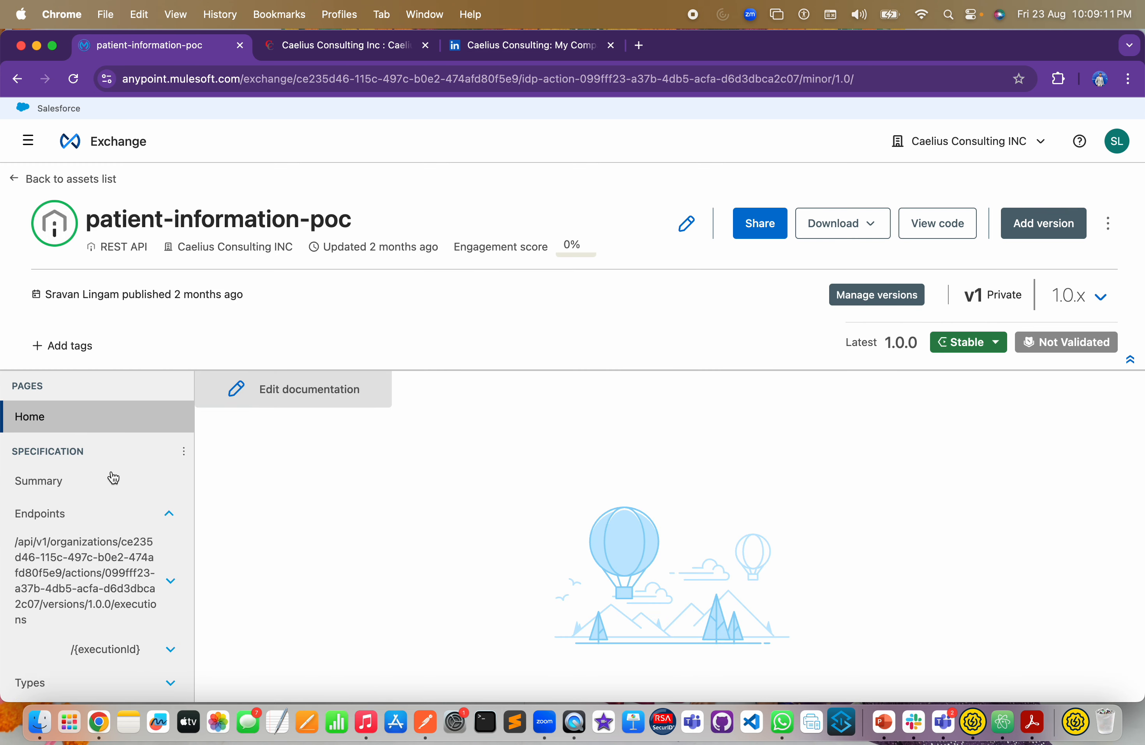
- Expand the executions endpoint and review the API endpoints in the specification summary
{"action": "scroll", "coordinate": [112, 476], "scroll_direction": "down", "scroll_amount": 3}
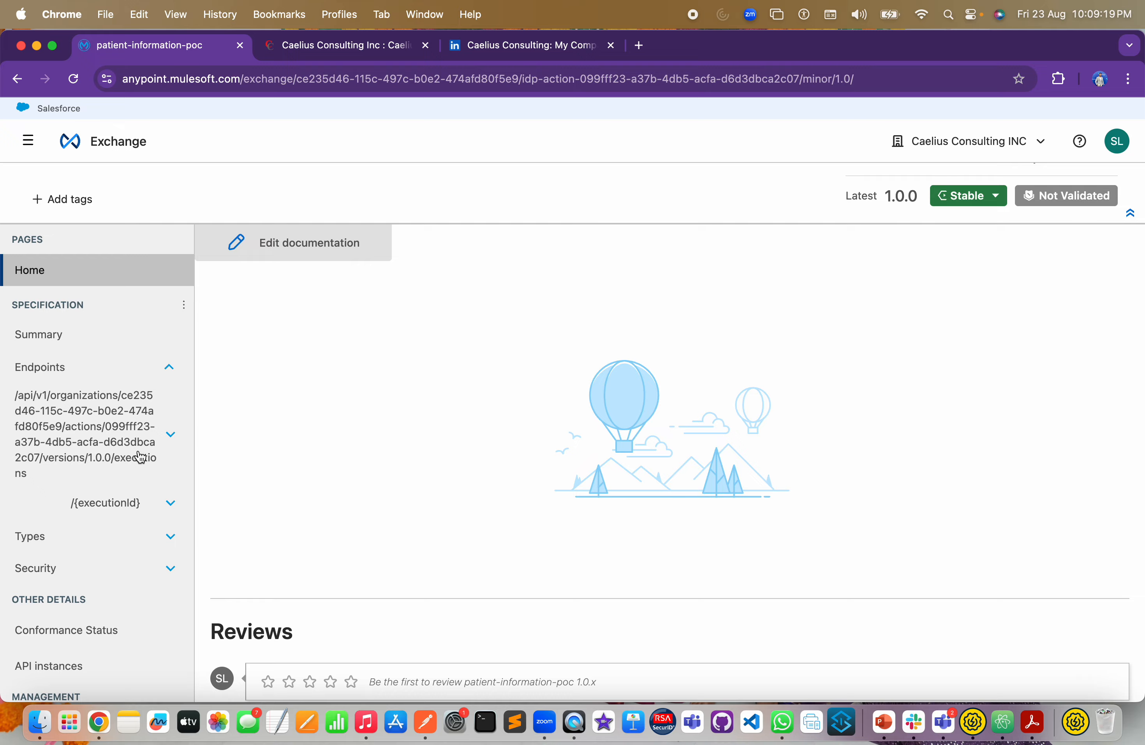
{"action": "scroll", "coordinate": [140, 457], "scroll_direction": "down", "scroll_amount": 2}
{"action": "left_click", "coordinate": [139, 394]}
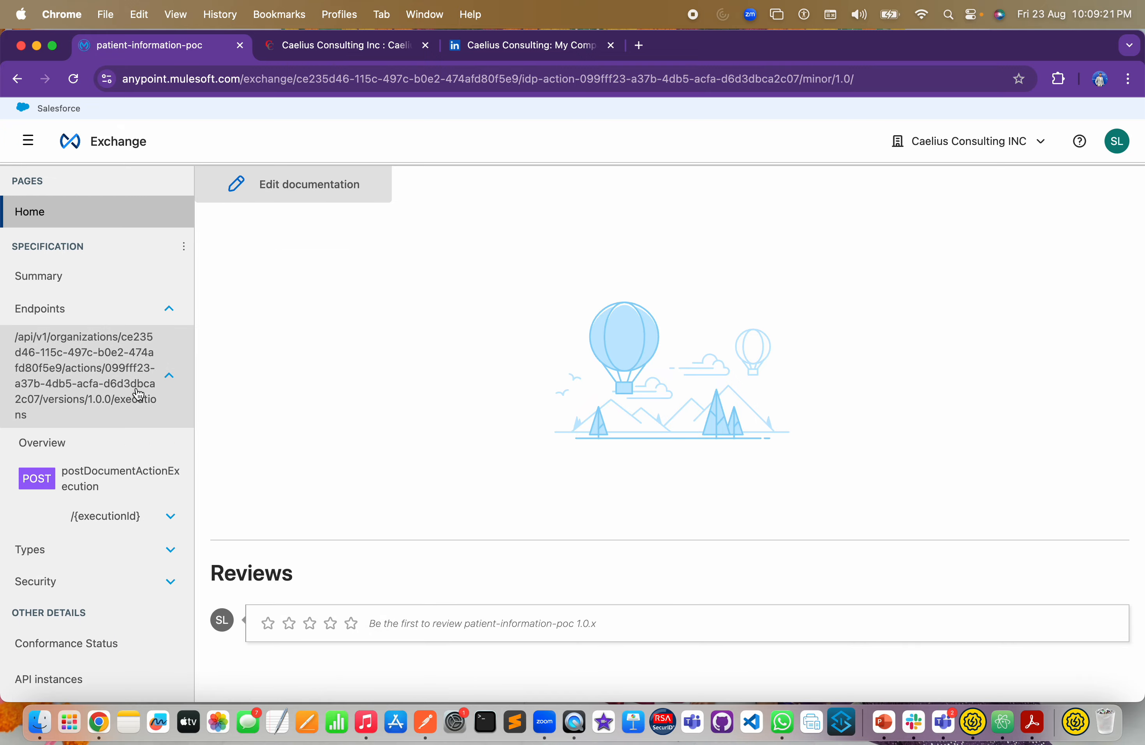
{"action": "left_click", "coordinate": [39, 275]}
{"action": "scroll", "coordinate": [322, 510], "scroll_direction": "down", "scroll_amount": 8}
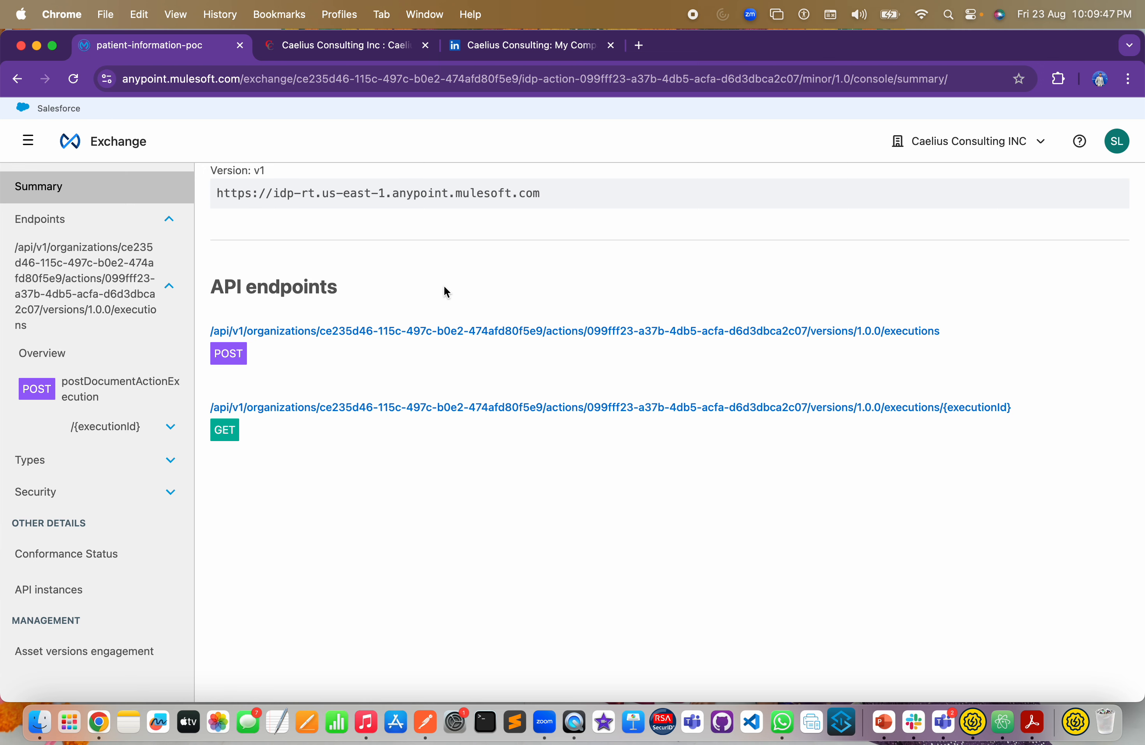
- Open the POST executions operation and examine the media type of its request body
{"action": "left_click", "coordinate": [234, 354]}
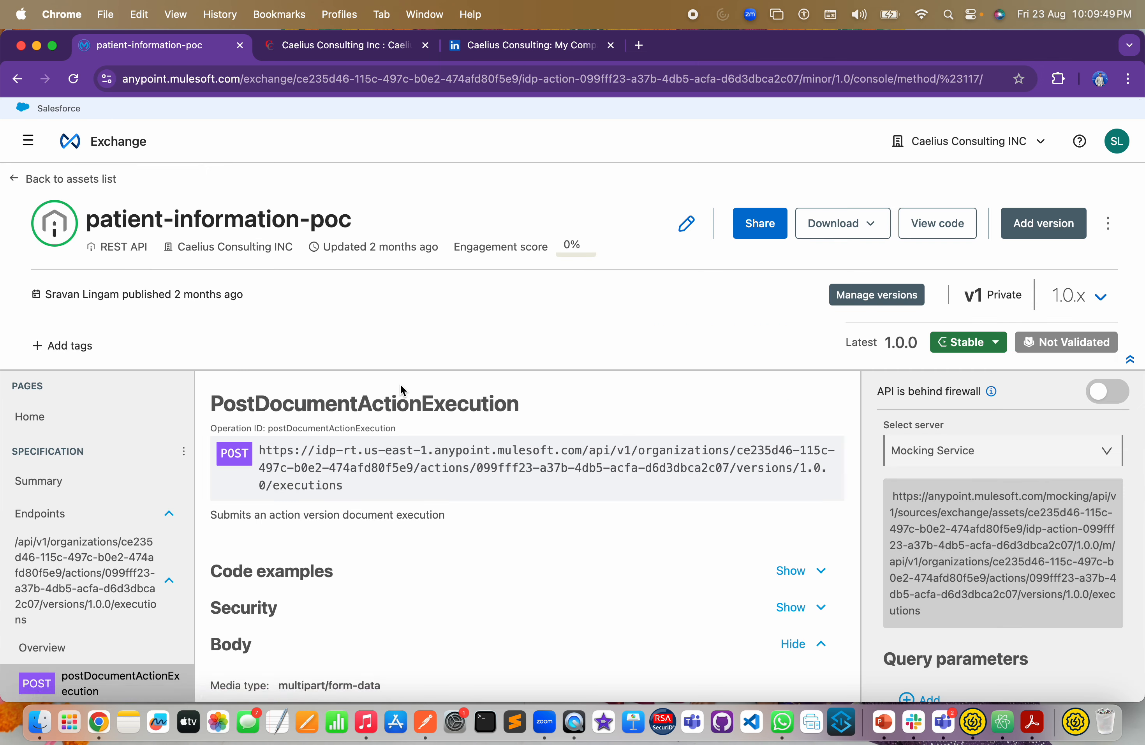
{"action": "scroll", "coordinate": [400, 384], "scroll_direction": "down", "scroll_amount": 6}
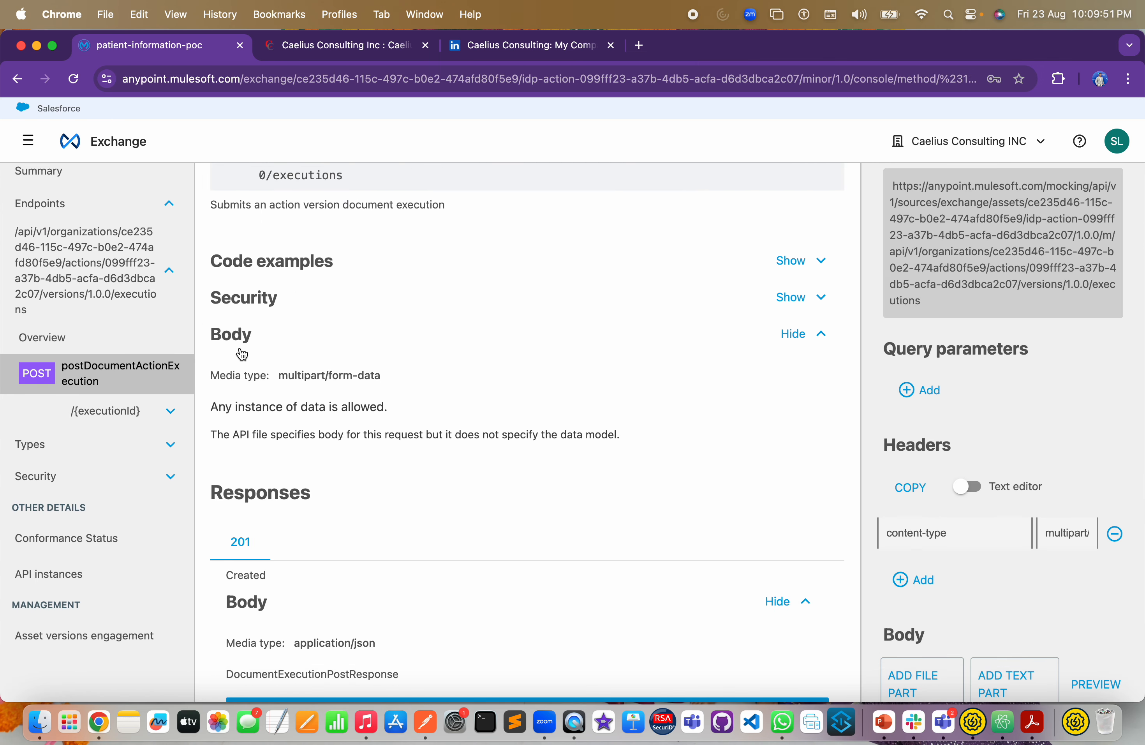
{"action": "left_click_drag", "start_coordinate": [293, 375], "coordinate": [480, 411]}
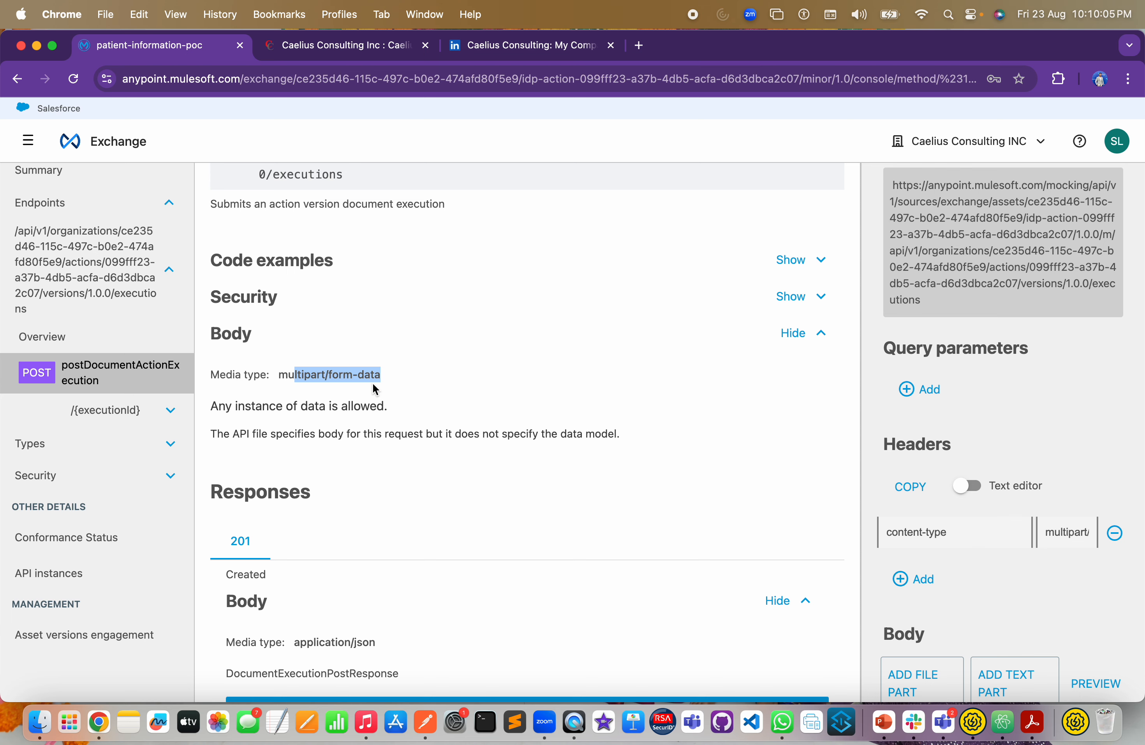
- Examine the id, status and documentName fields in the example body of the POST operation's 201 response
{"action": "scroll", "coordinate": [372, 382], "scroll_direction": "down", "scroll_amount": 7}
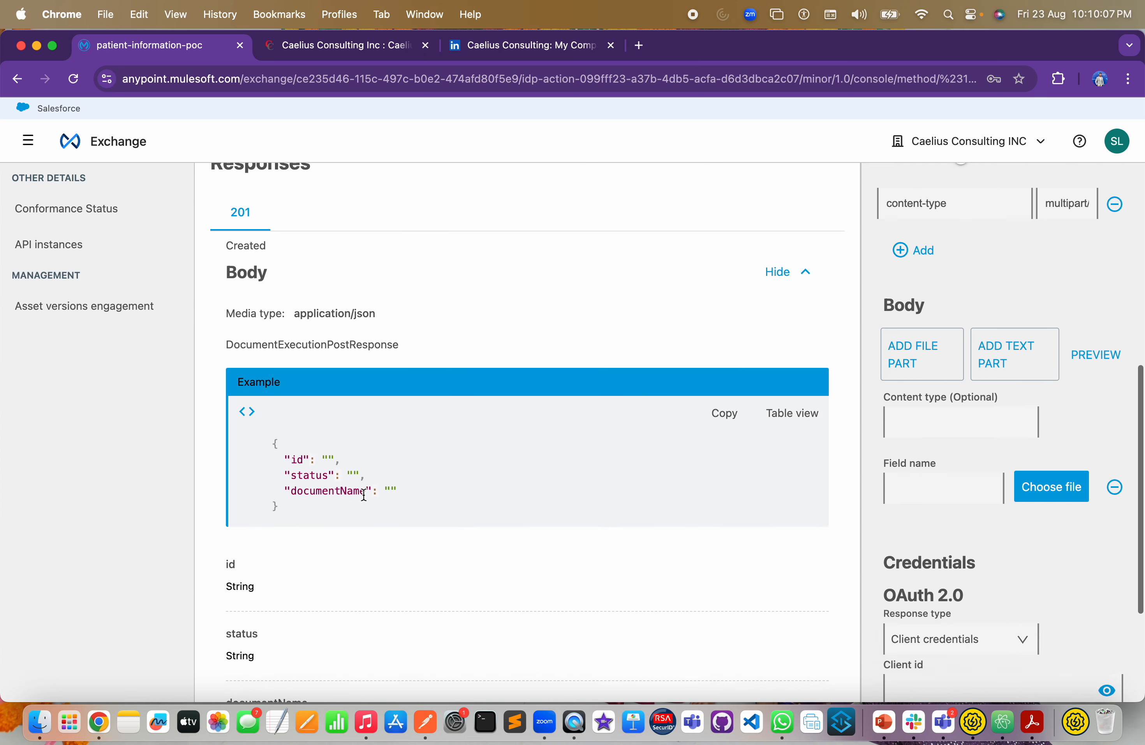
{"action": "left_click_drag", "start_coordinate": [270, 432], "coordinate": [300, 505]}
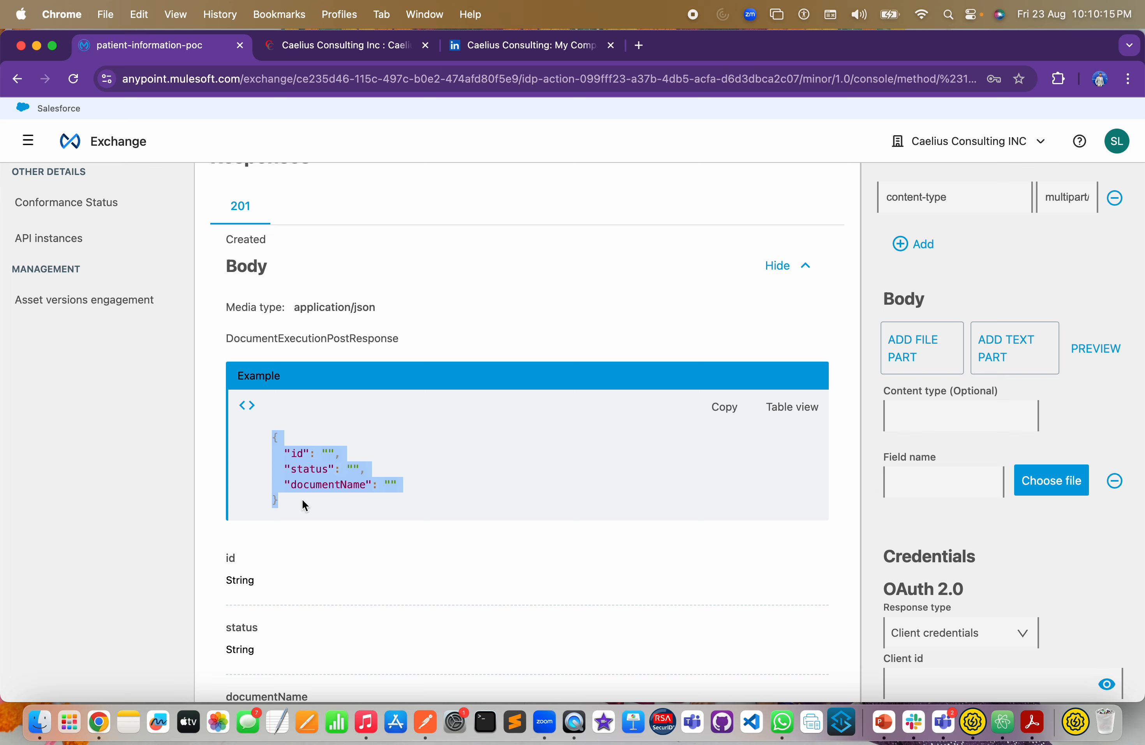
{"action": "double_click", "coordinate": [298, 453]}
{"action": "double_click", "coordinate": [306, 470]}
{"action": "double_click", "coordinate": [321, 484]}
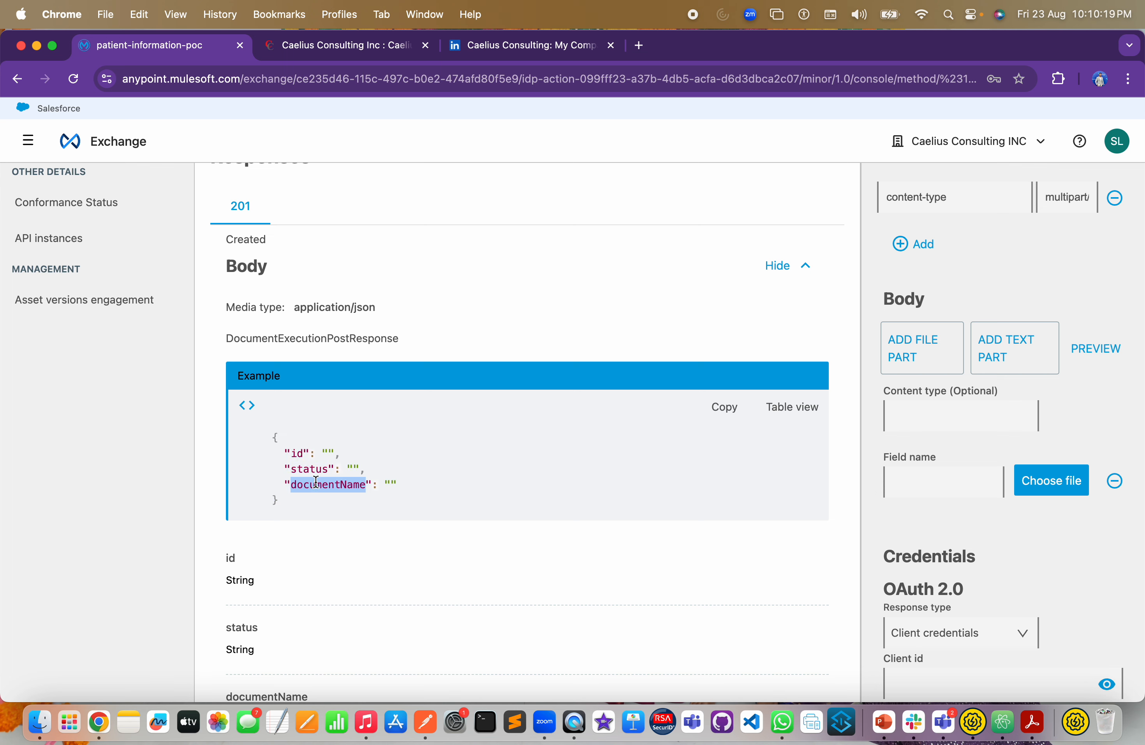
{"action": "left_click_drag", "start_coordinate": [285, 453], "coordinate": [348, 455]}
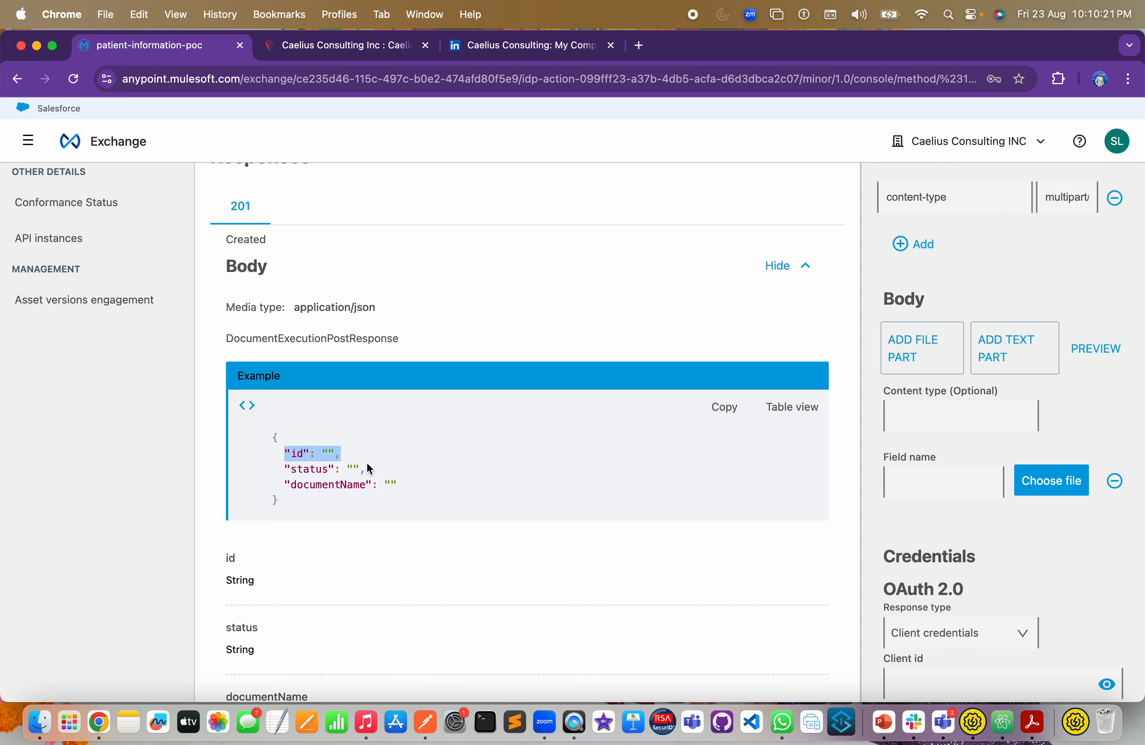
- Check the OAuth 2.0 credentials section required for calling the POST executions operation
{"action": "scroll", "coordinate": [883, 595], "scroll_direction": "down", "scroll_amount": 5}
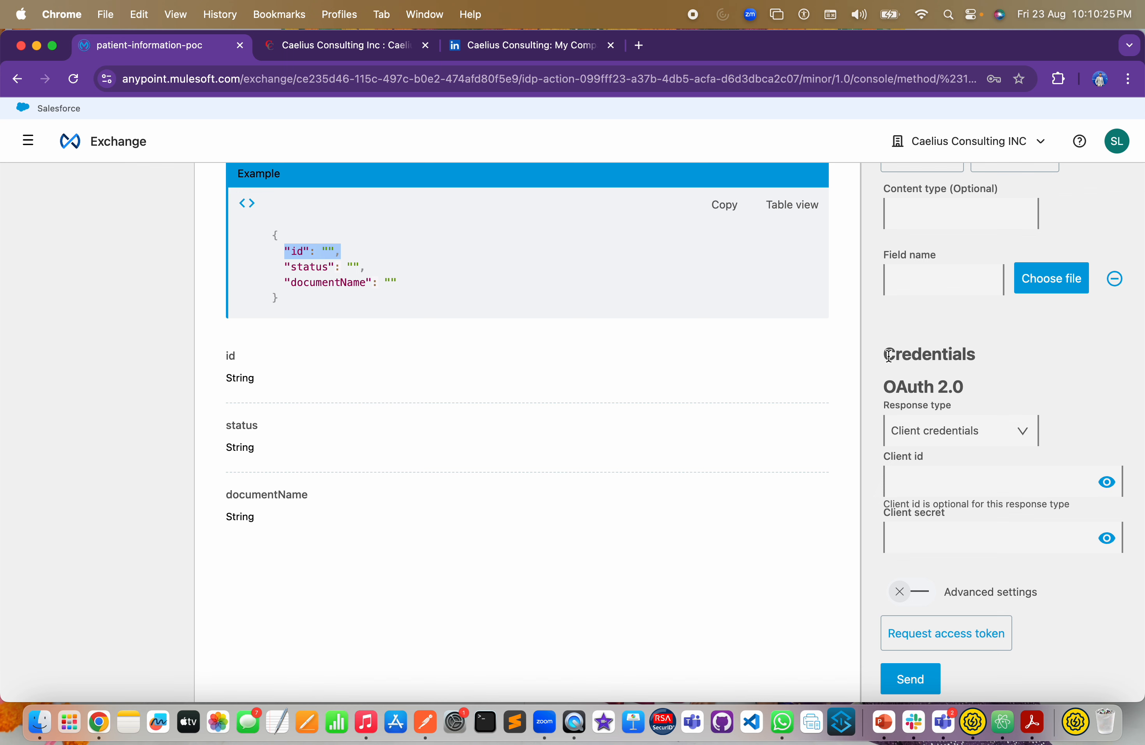
{"action": "left_click_drag", "start_coordinate": [885, 355], "coordinate": [984, 387]}
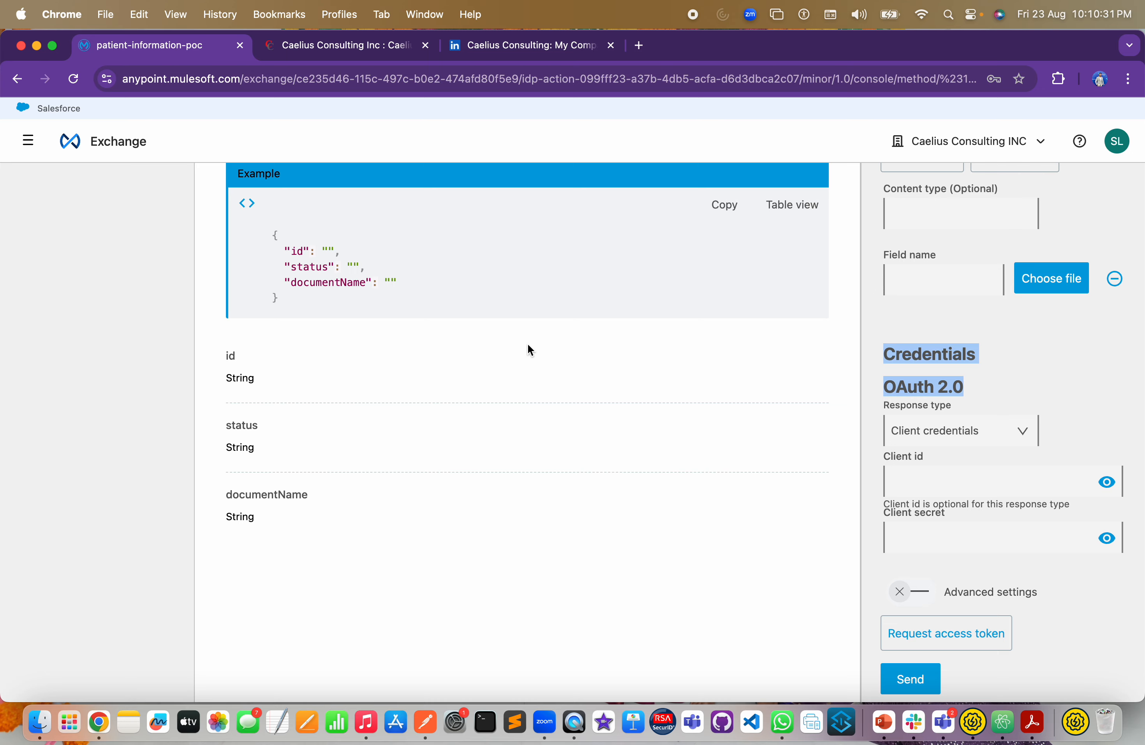
{"action": "scroll", "coordinate": [527, 343], "scroll_direction": "up", "scroll_amount": 10}
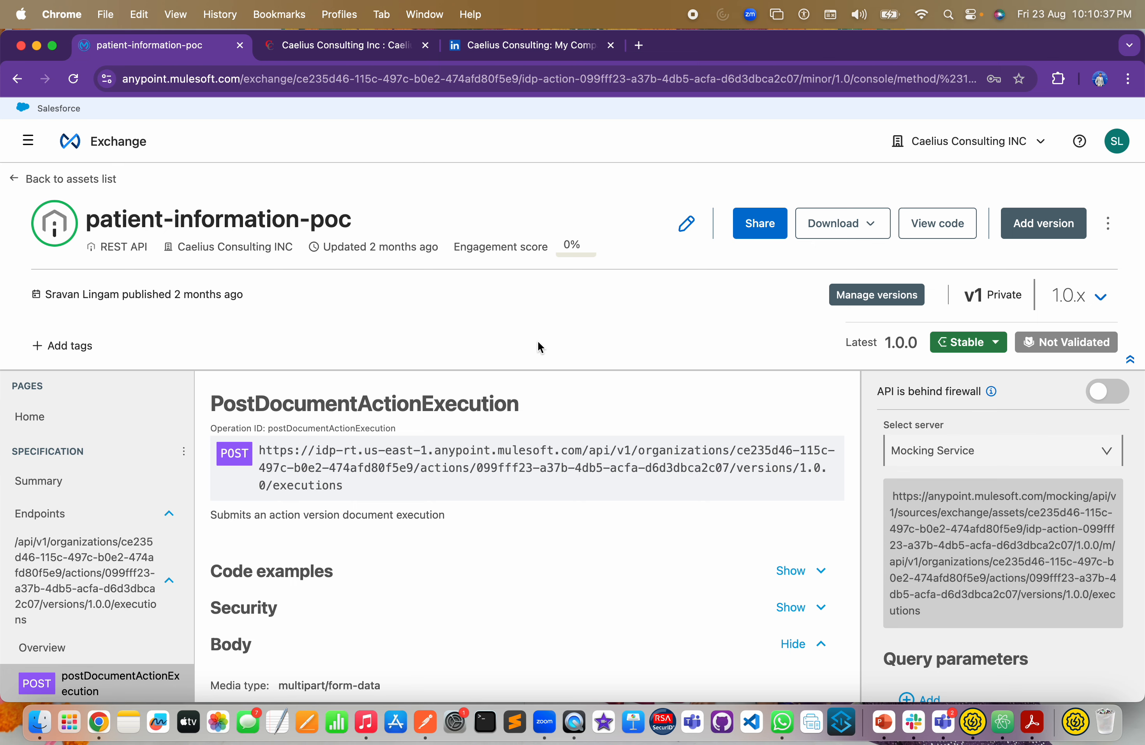
- Switch to the other browser window with the Access Management Create App page and fit it to the screen
{"action": "left_click", "coordinate": [29, 142]}
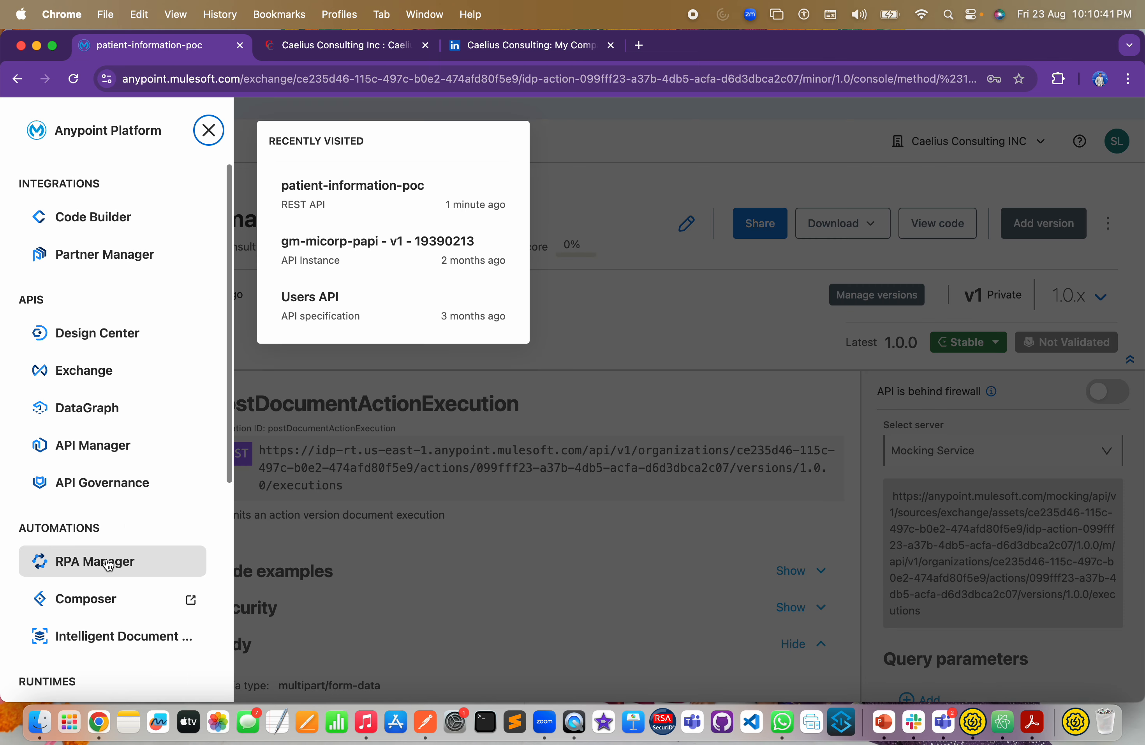
{"action": "scroll", "coordinate": [111, 561], "scroll_direction": "down", "scroll_amount": 6}
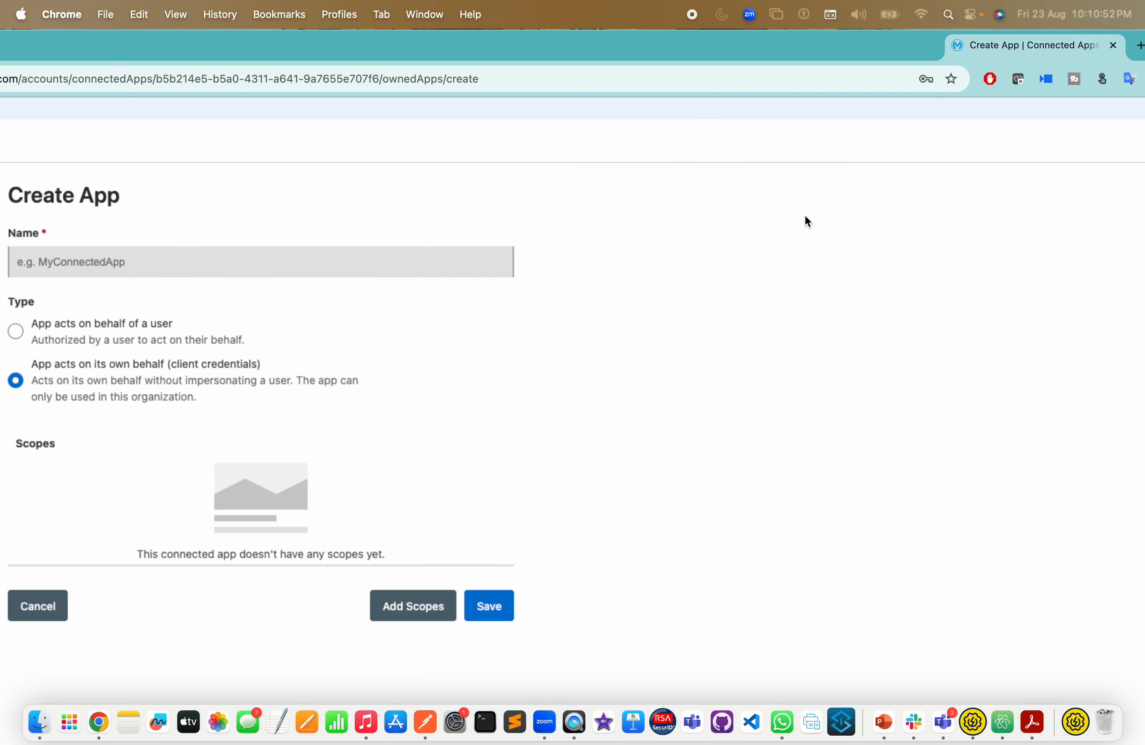
{"action": "left_click_drag", "start_coordinate": [804, 215], "coordinate": [1015, 214]}
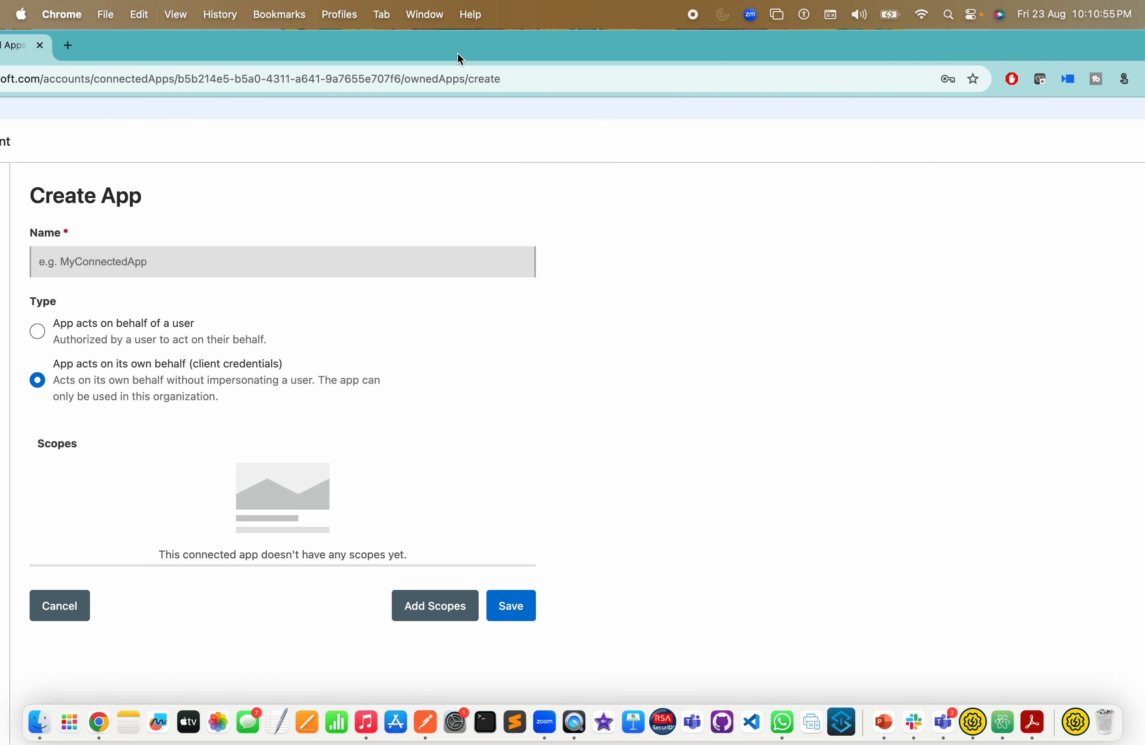
{"action": "double_click", "coordinate": [413, 54]}
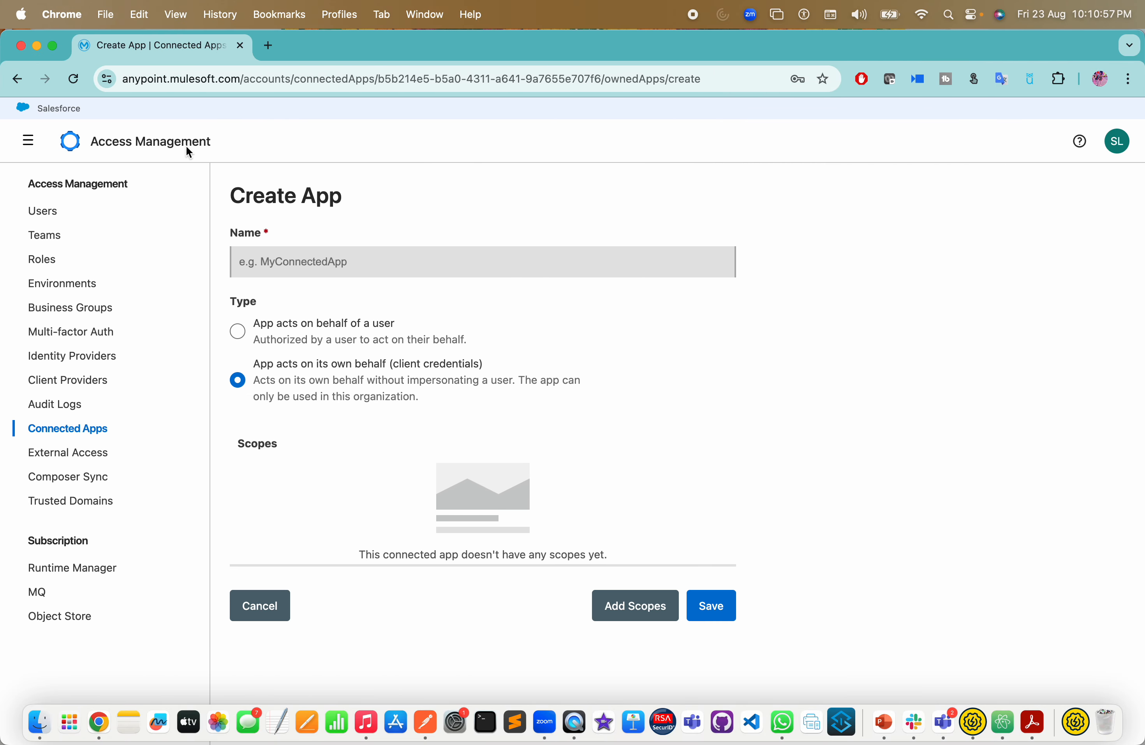
- Check which account is signed in to Access Management and dismiss the account details
{"action": "left_click", "coordinate": [1116, 140]}
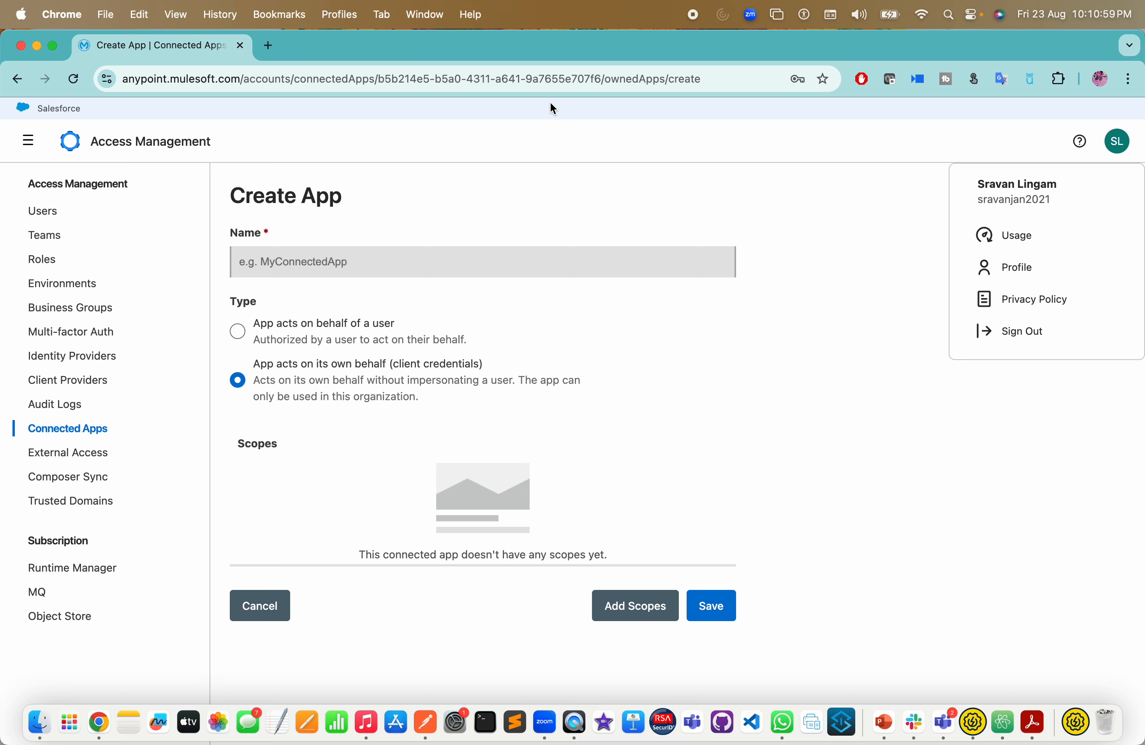
{"action": "scroll", "coordinate": [442, 140], "scroll_direction": "up", "scroll_amount": 2}
{"action": "left_click", "coordinate": [441, 138]}
{"action": "scroll", "coordinate": [449, 174], "scroll_direction": "down", "scroll_amount": 2}
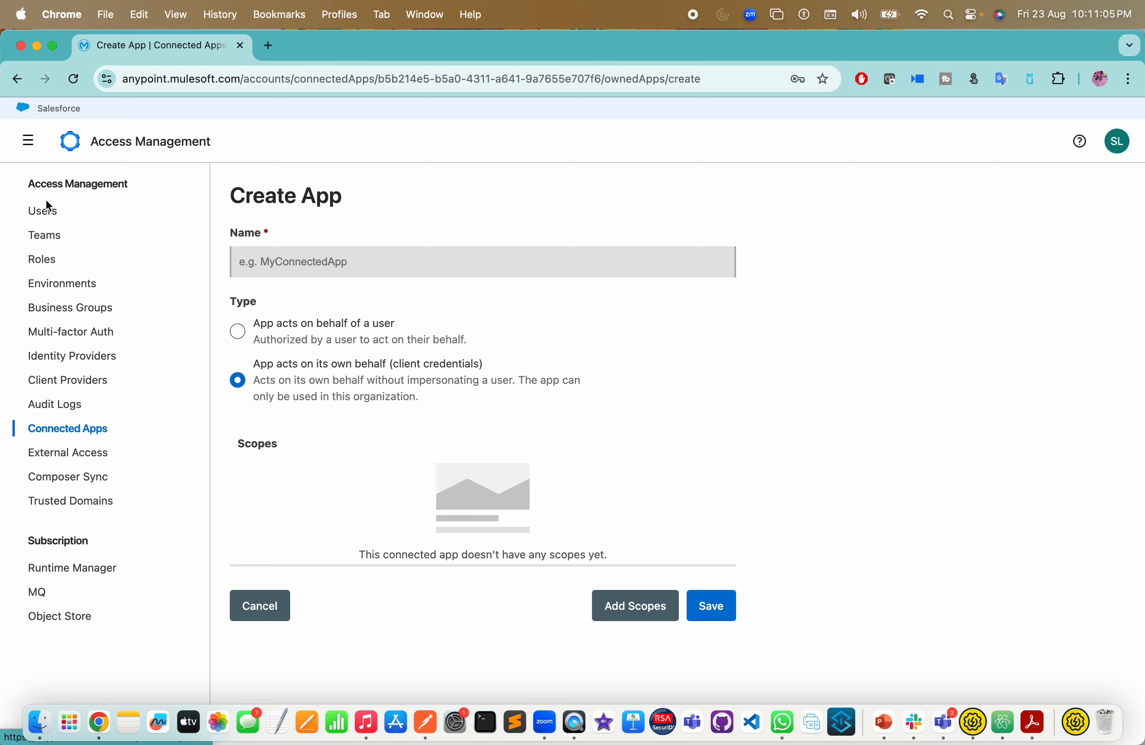
- Go to Connected Apps in Access Management and start creating a new app
{"action": "left_click", "coordinate": [28, 140]}
{"action": "scroll", "coordinate": [121, 616], "scroll_direction": "down", "scroll_amount": 3}
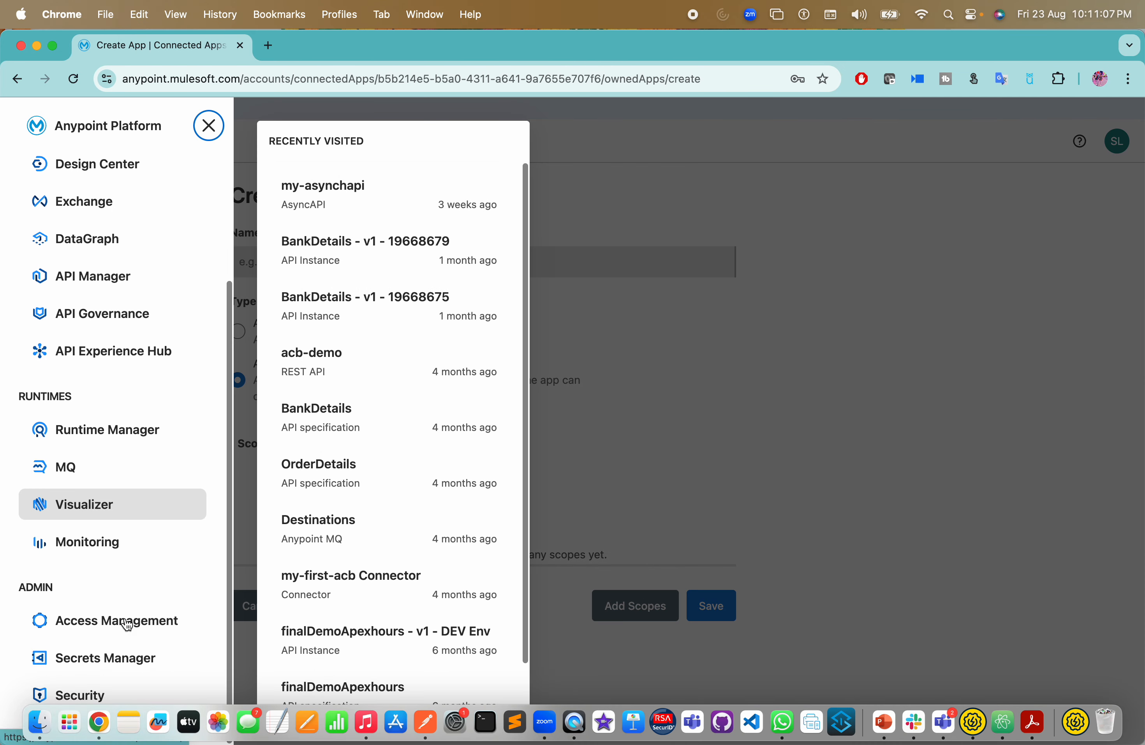
{"action": "left_click", "coordinate": [128, 626]}
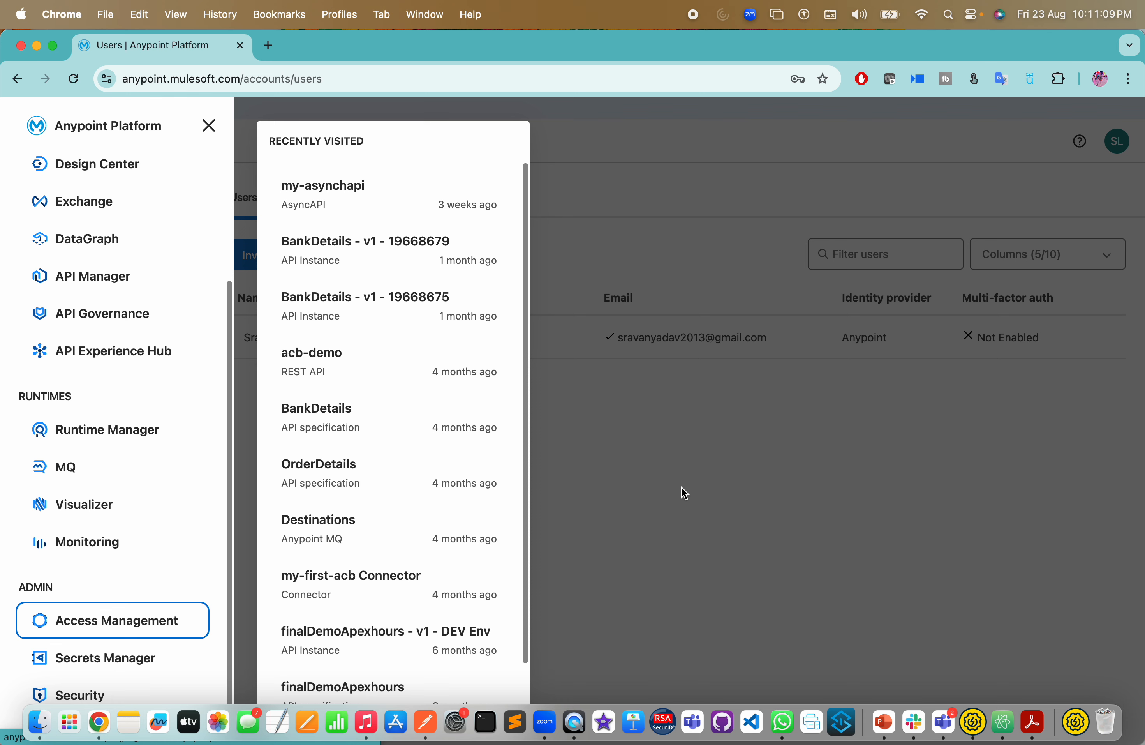
{"action": "left_click", "coordinate": [616, 497]}
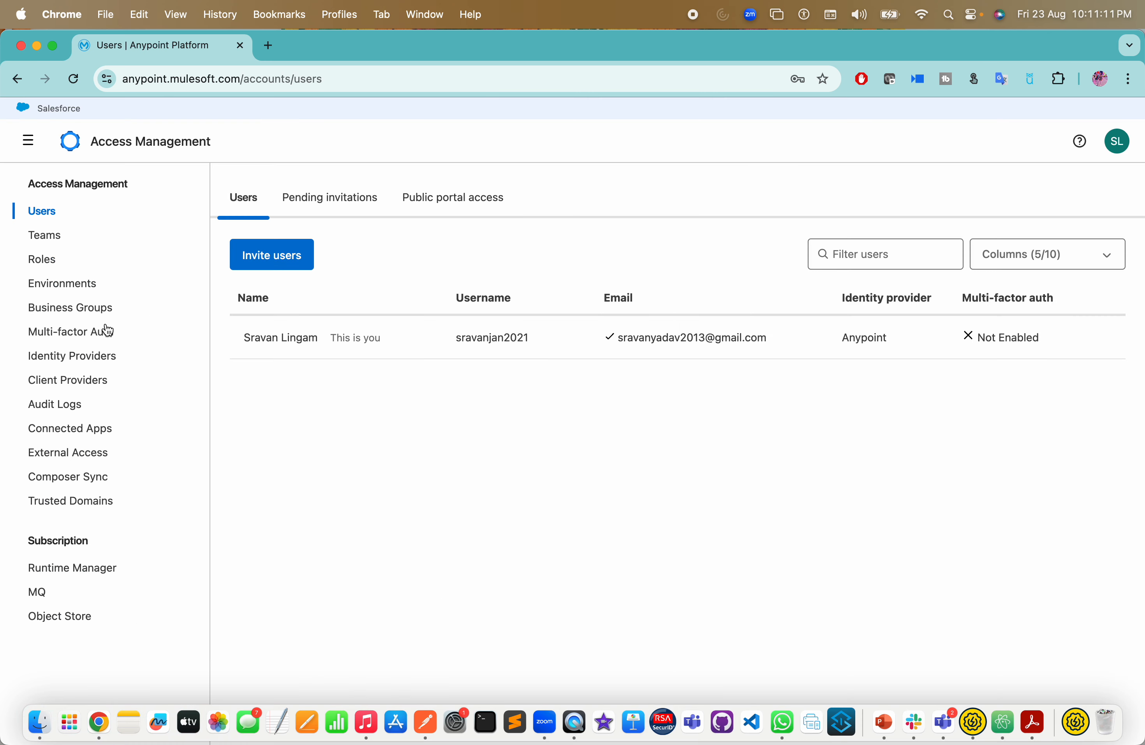
{"action": "left_click", "coordinate": [78, 431]}
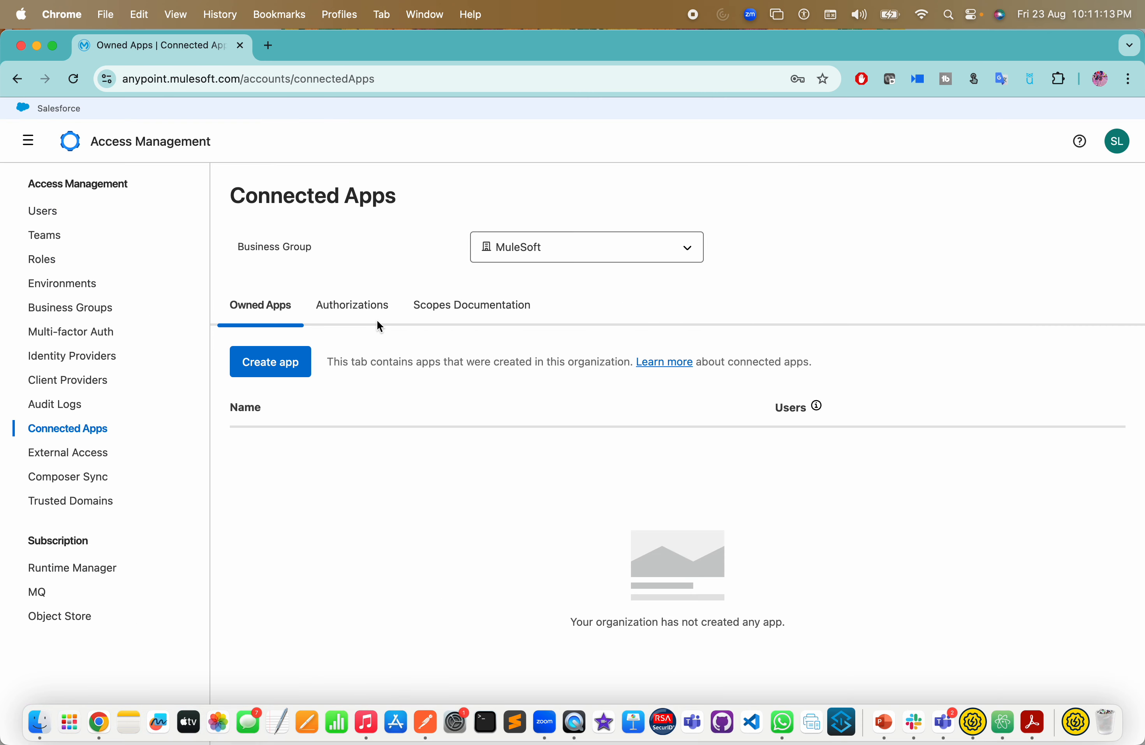
{"action": "left_click", "coordinate": [285, 361]}
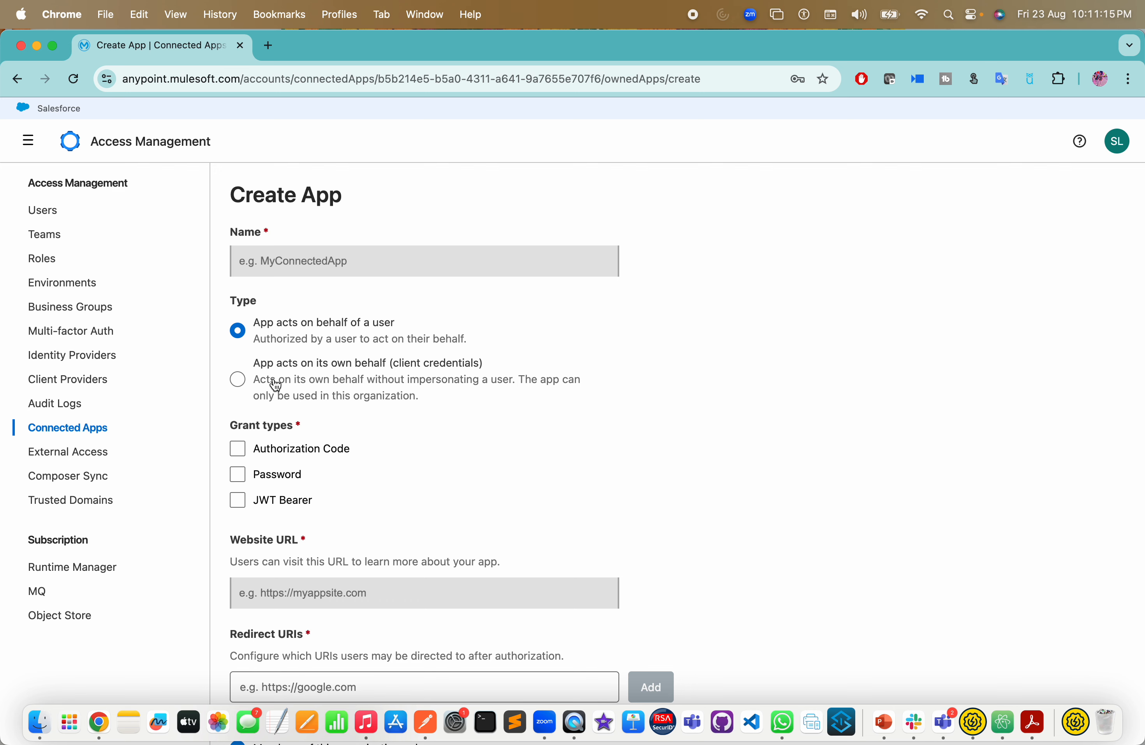
- Set the app type to act on its own behalf with client credentials, search the available scopes for "publish", and cancel adding scopes
{"action": "left_click_drag", "start_coordinate": [409, 368], "coordinate": [467, 366]}
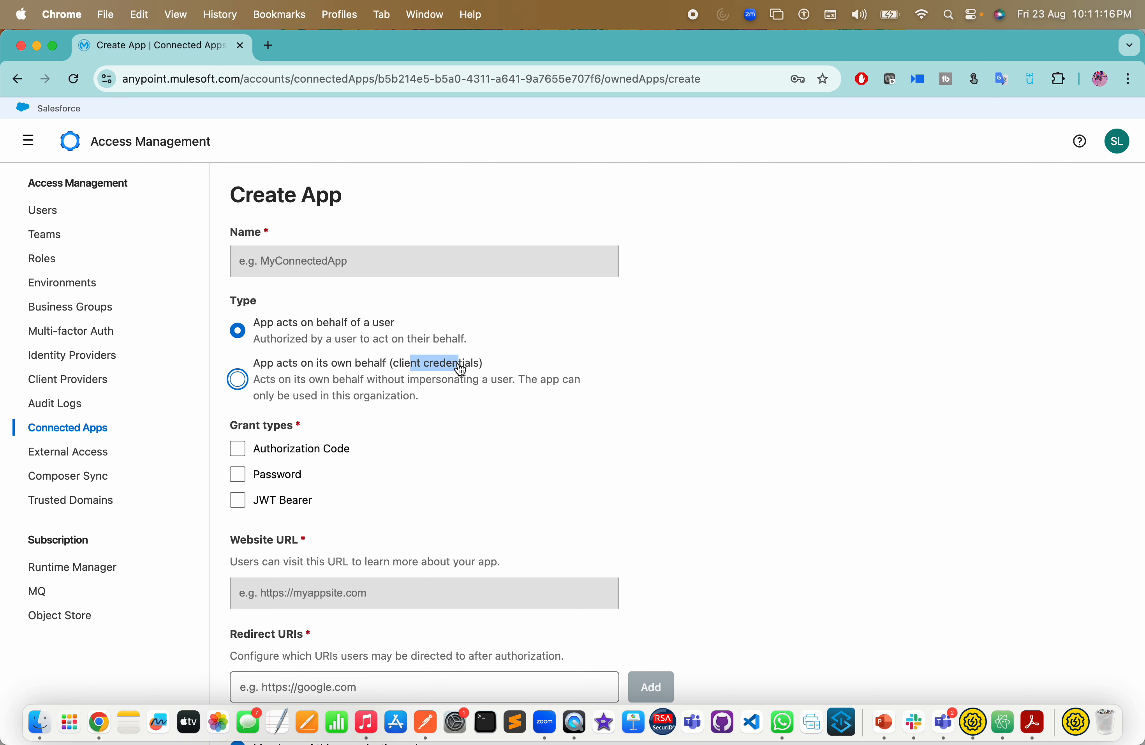
{"action": "left_click", "coordinate": [409, 373]}
{"action": "left_click", "coordinate": [637, 613]}
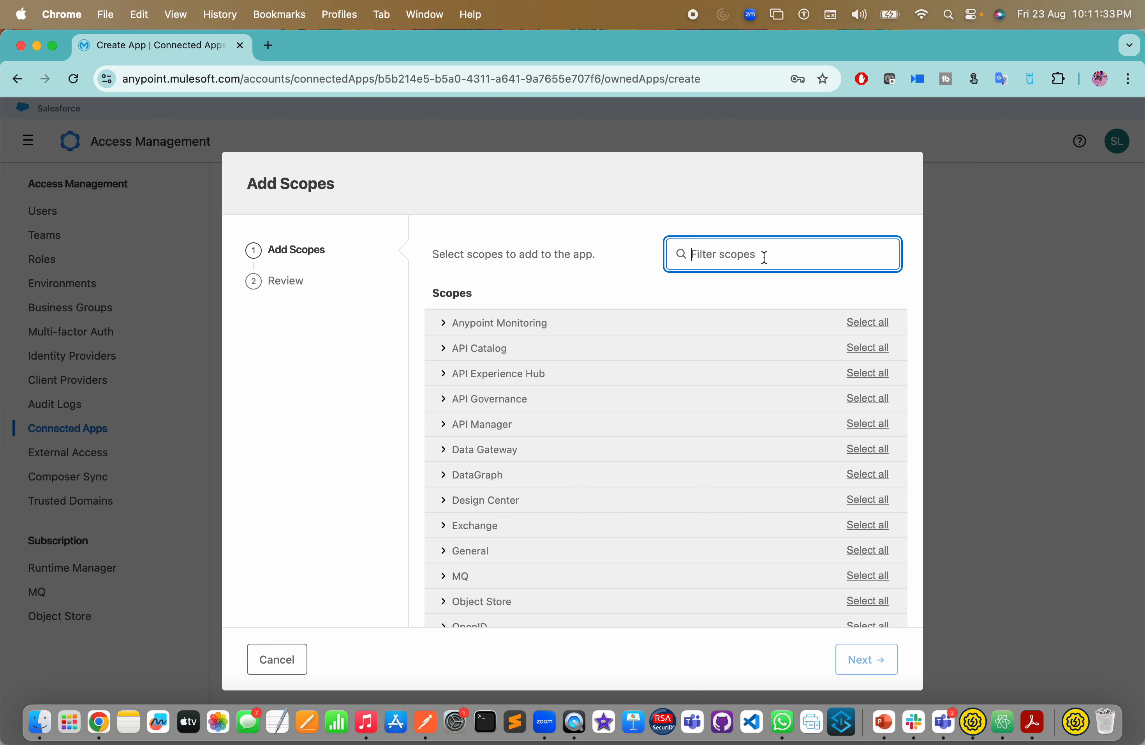
{"action": "type", "text": "publish"}
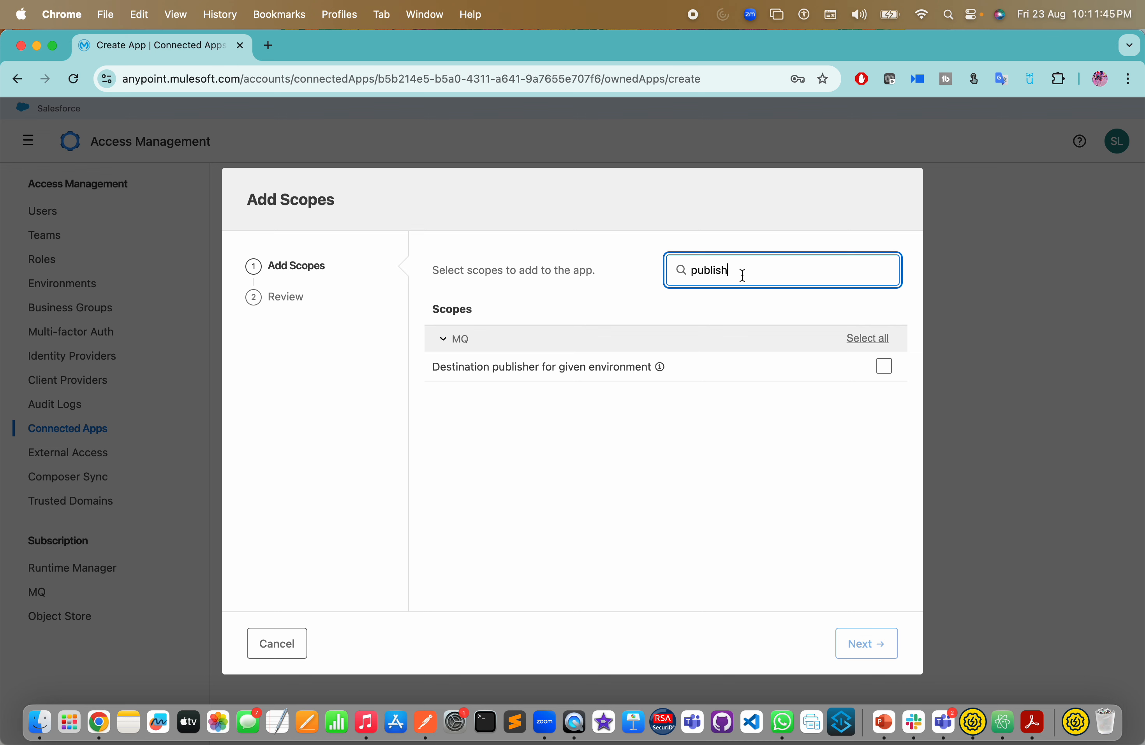
{"action": "left_click", "coordinate": [286, 653]}
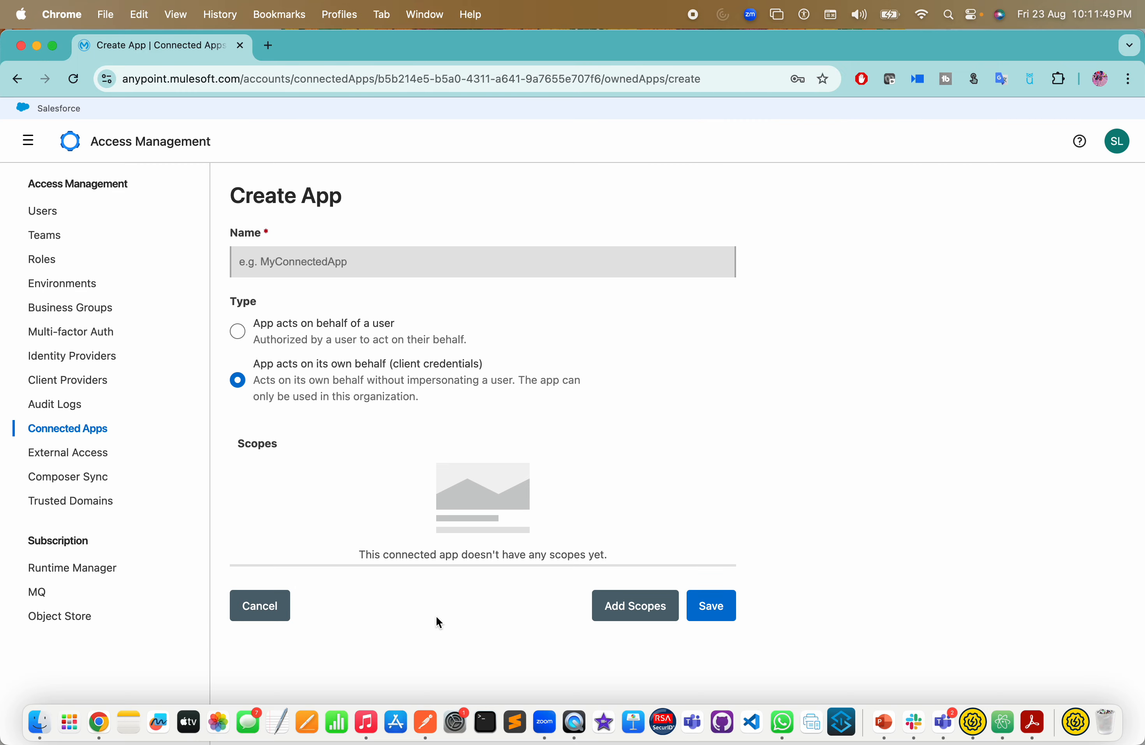
- Close the Access Management window and check the OAuth 2.0 client id and client secret fields of the POST operation in Exchange
{"action": "left_click", "coordinate": [20, 46]}
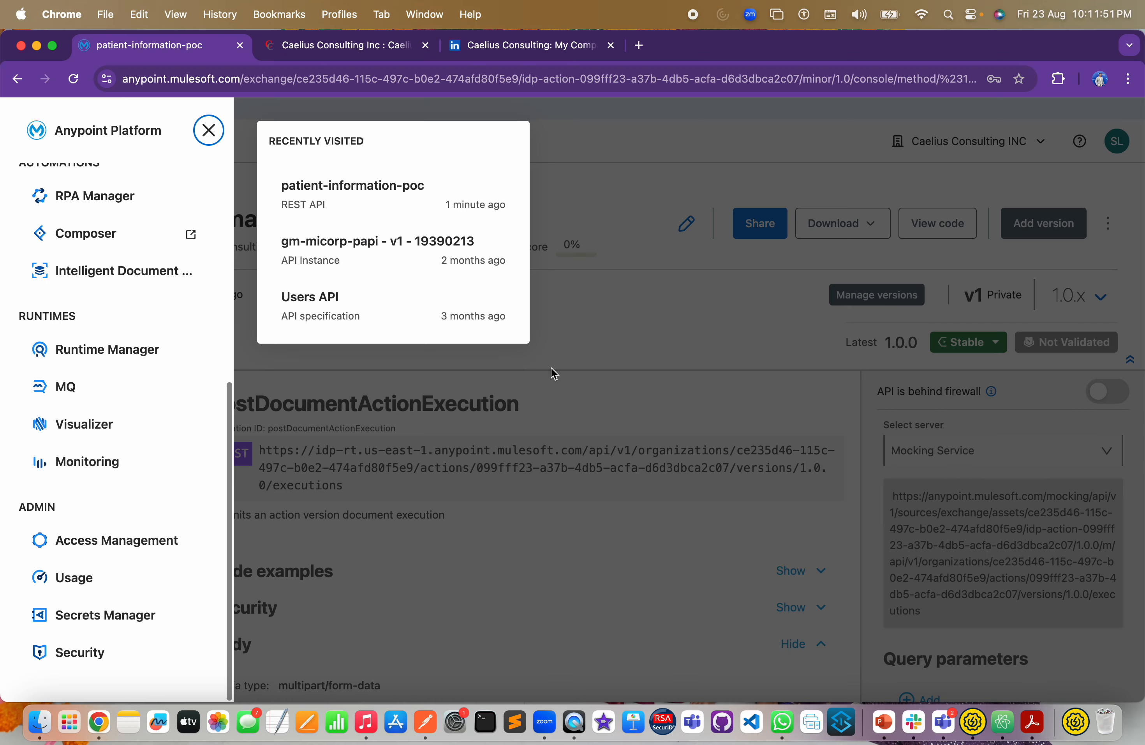
{"action": "left_click", "coordinate": [1021, 569]}
{"action": "scroll", "coordinate": [956, 547], "scroll_direction": "down", "scroll_amount": 10}
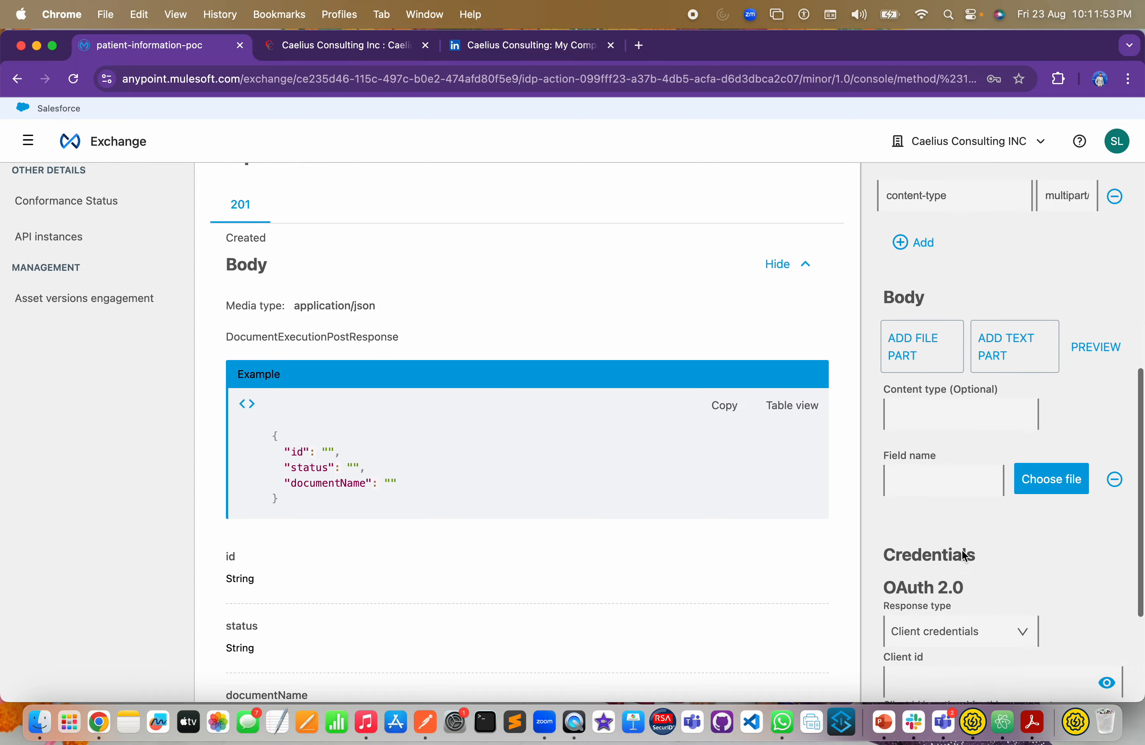
{"action": "left_click", "coordinate": [951, 606]}
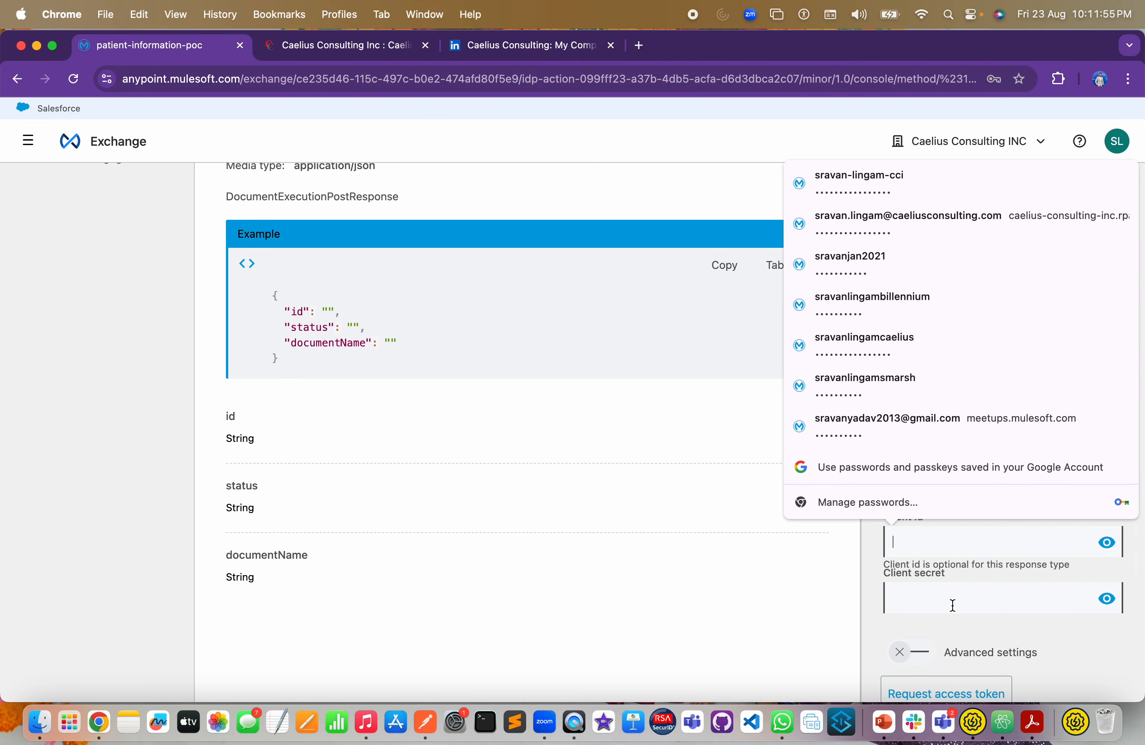
{"action": "scroll", "coordinate": [933, 599], "scroll_direction": "down", "scroll_amount": 3}
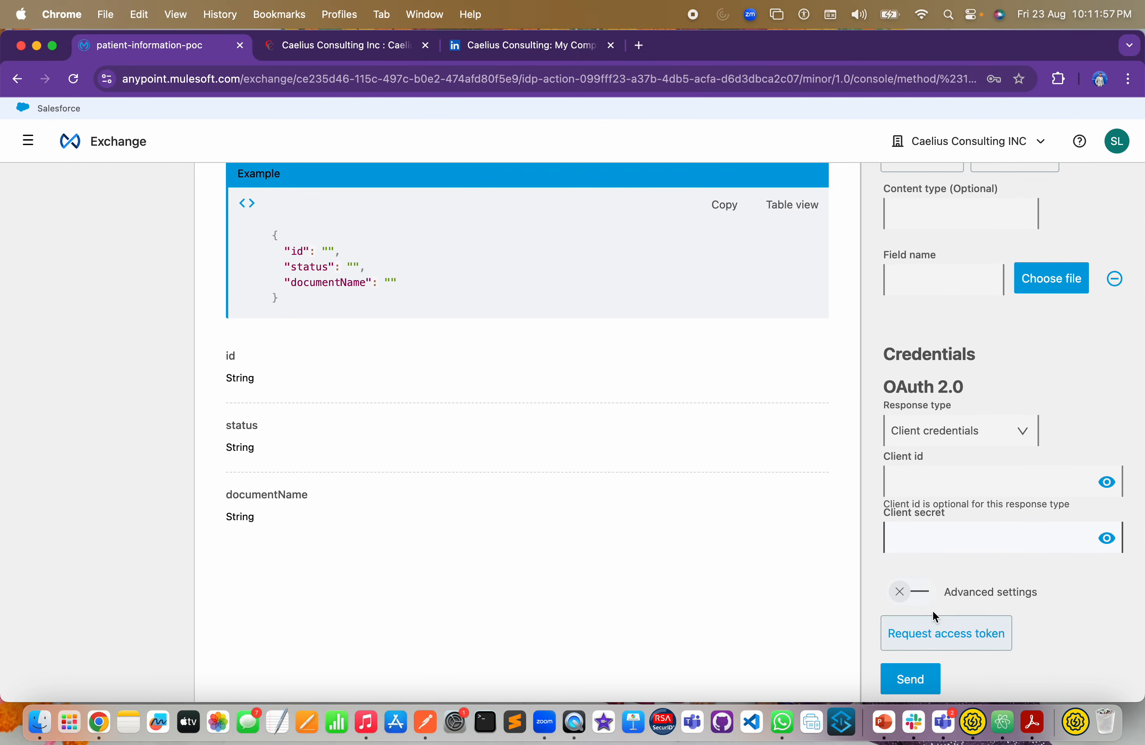
- Highlight the id field in the example body of the POST operation's 201 response
{"action": "scroll", "coordinate": [733, 554], "scroll_direction": "up", "scroll_amount": 5}
{"action": "scroll", "coordinate": [731, 554], "scroll_direction": "up", "scroll_amount": 2}
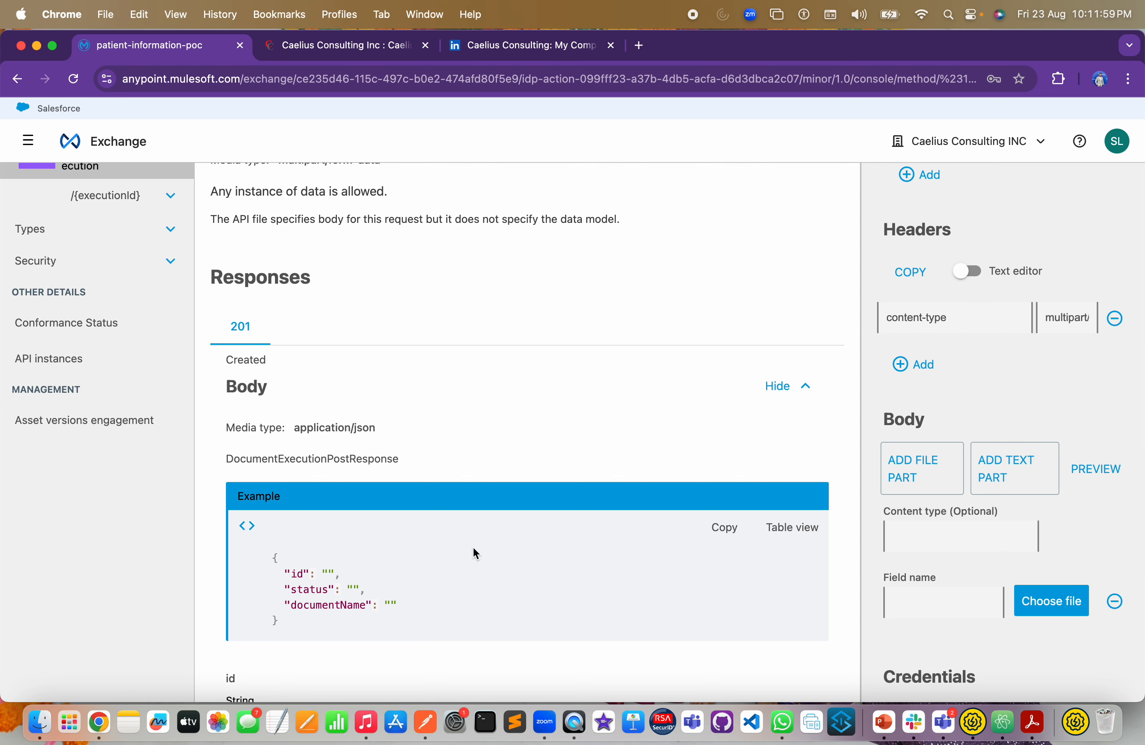
{"action": "left_click_drag", "start_coordinate": [289, 624], "coordinate": [364, 618]}
{"action": "left_click", "coordinate": [296, 575]}
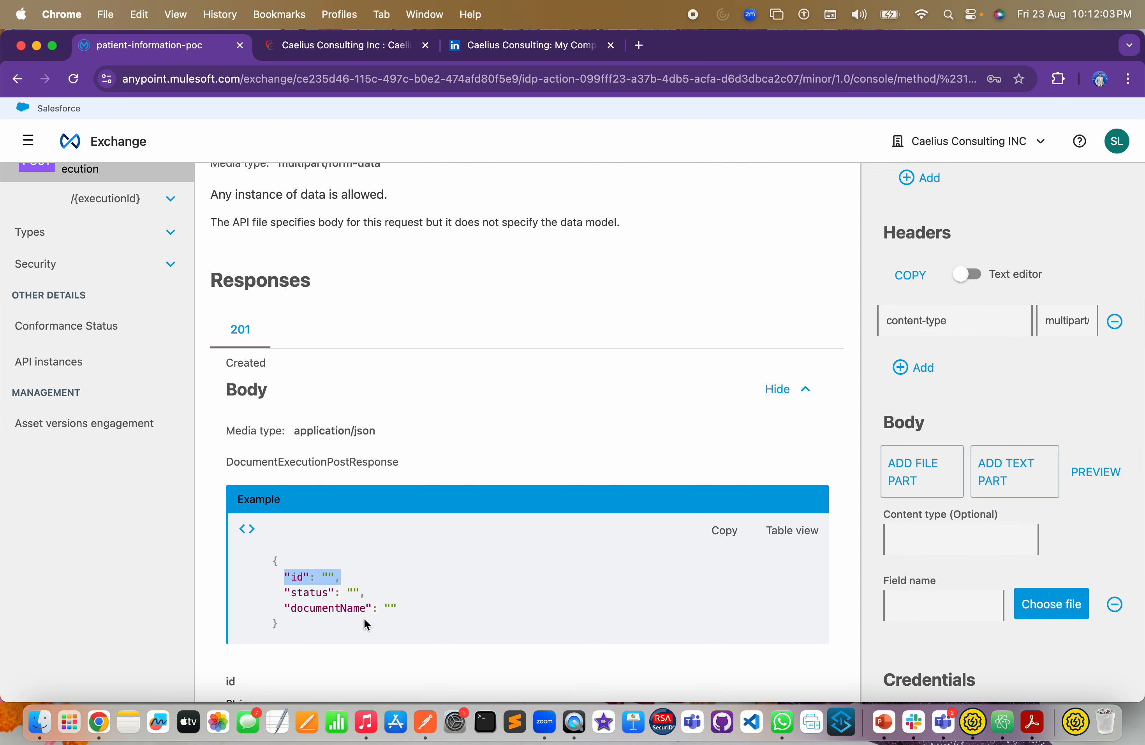
- Open the getDocumentActionExecution GET operation under /{executionId} and check its required executionId URI parameter
{"action": "scroll", "coordinate": [53, 340], "scroll_direction": "up", "scroll_amount": 3}
{"action": "scroll", "coordinate": [53, 340], "scroll_direction": "up", "scroll_amount": 5}
{"action": "scroll", "coordinate": [64, 341], "scroll_direction": "down", "scroll_amount": 4}
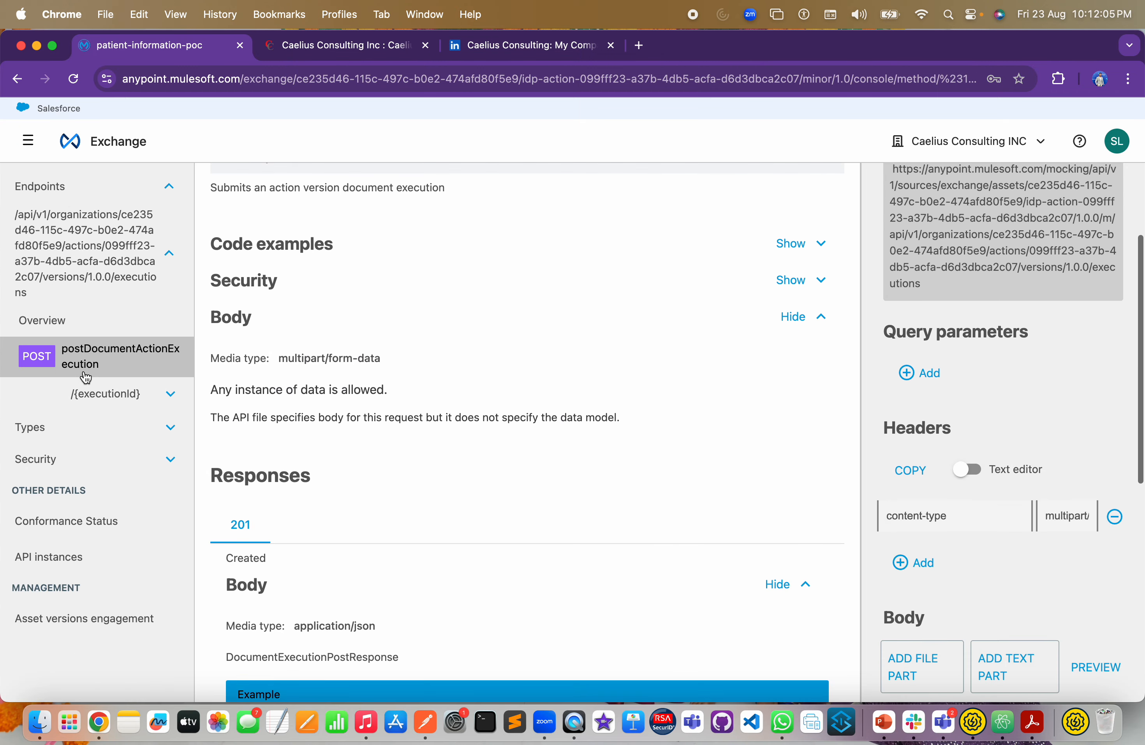
{"action": "left_click", "coordinate": [103, 400]}
{"action": "left_click", "coordinate": [90, 462]}
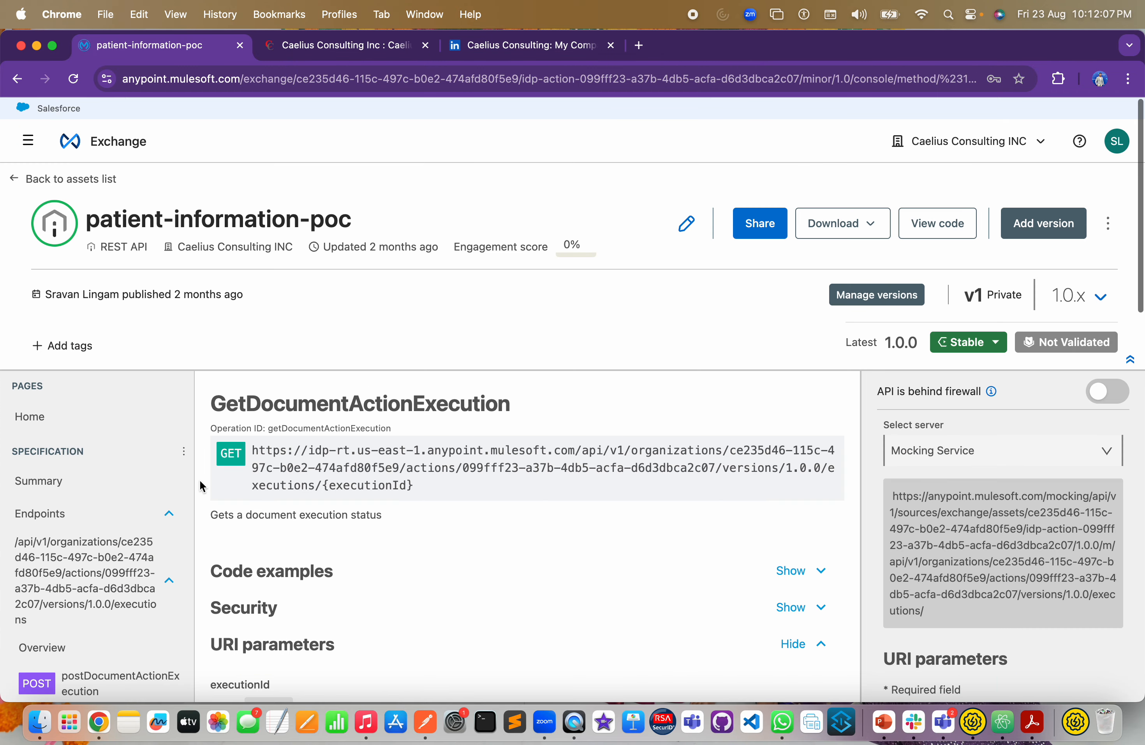
{"action": "scroll", "coordinate": [461, 569], "scroll_direction": "down", "scroll_amount": 5}
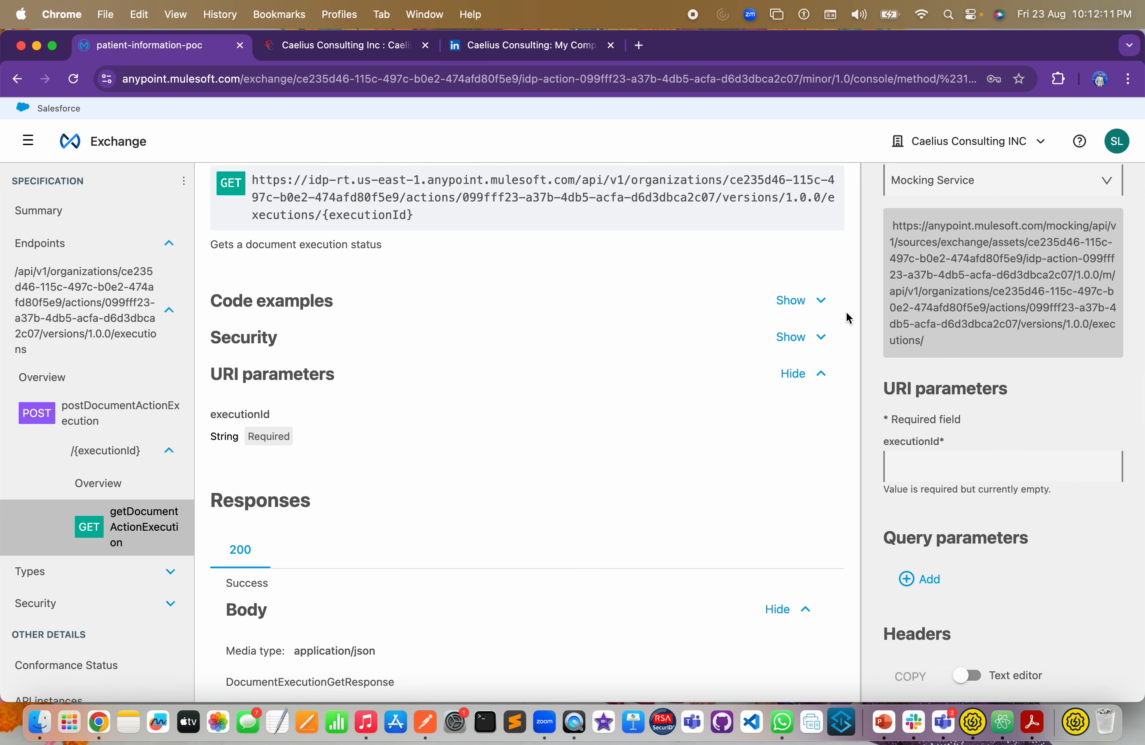
{"action": "double_click", "coordinate": [895, 446]}
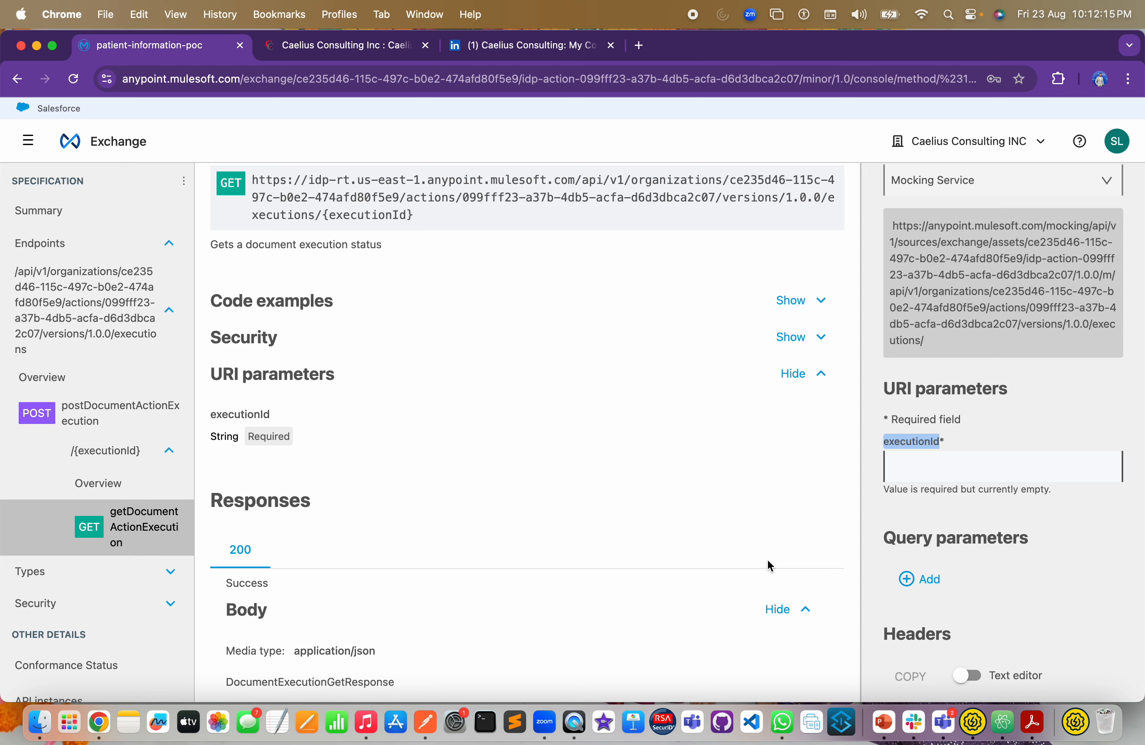
- Examine the pages array and its page field in the example body of the GET operation's 200 response
{"action": "scroll", "coordinate": [991, 600], "scroll_direction": "down", "scroll_amount": 7}
{"action": "scroll", "coordinate": [539, 573], "scroll_direction": "down", "scroll_amount": 3}
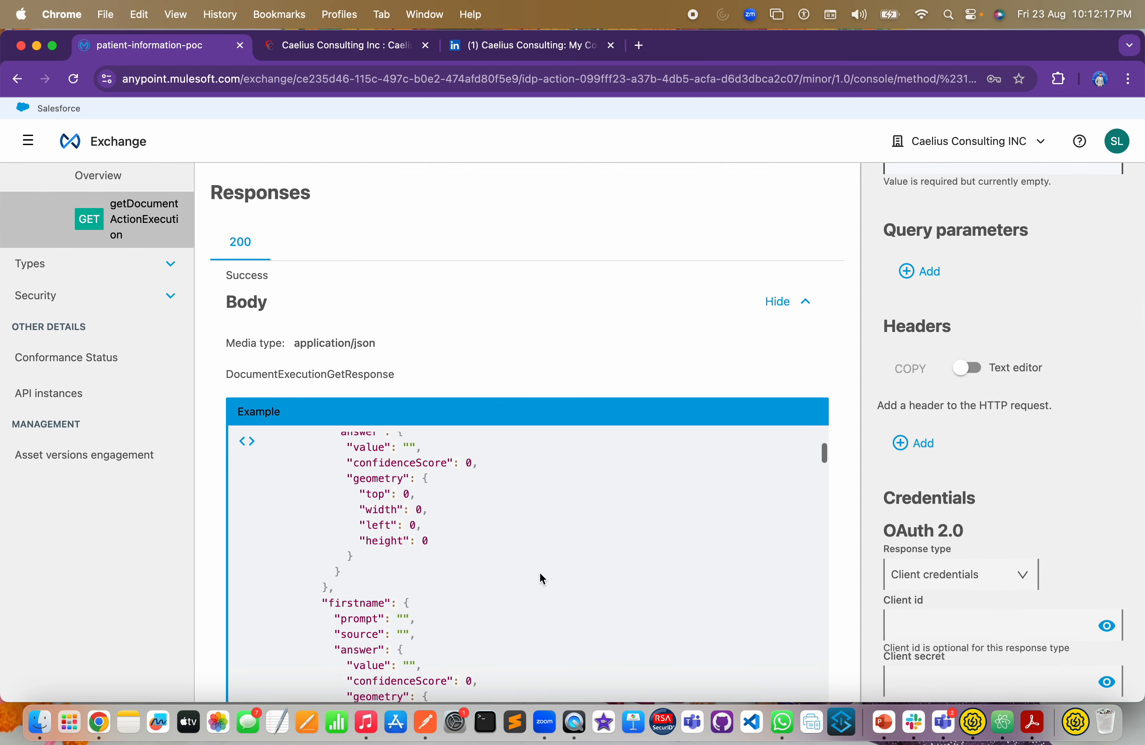
{"action": "scroll", "coordinate": [539, 573], "scroll_direction": "up", "scroll_amount": 3}
{"action": "scroll", "coordinate": [556, 344], "scroll_direction": "down", "scroll_amount": 5}
{"action": "scroll", "coordinate": [551, 347], "scroll_direction": "down", "scroll_amount": 2}
{"action": "scroll", "coordinate": [339, 251], "scroll_direction": "up", "scroll_amount": 1}
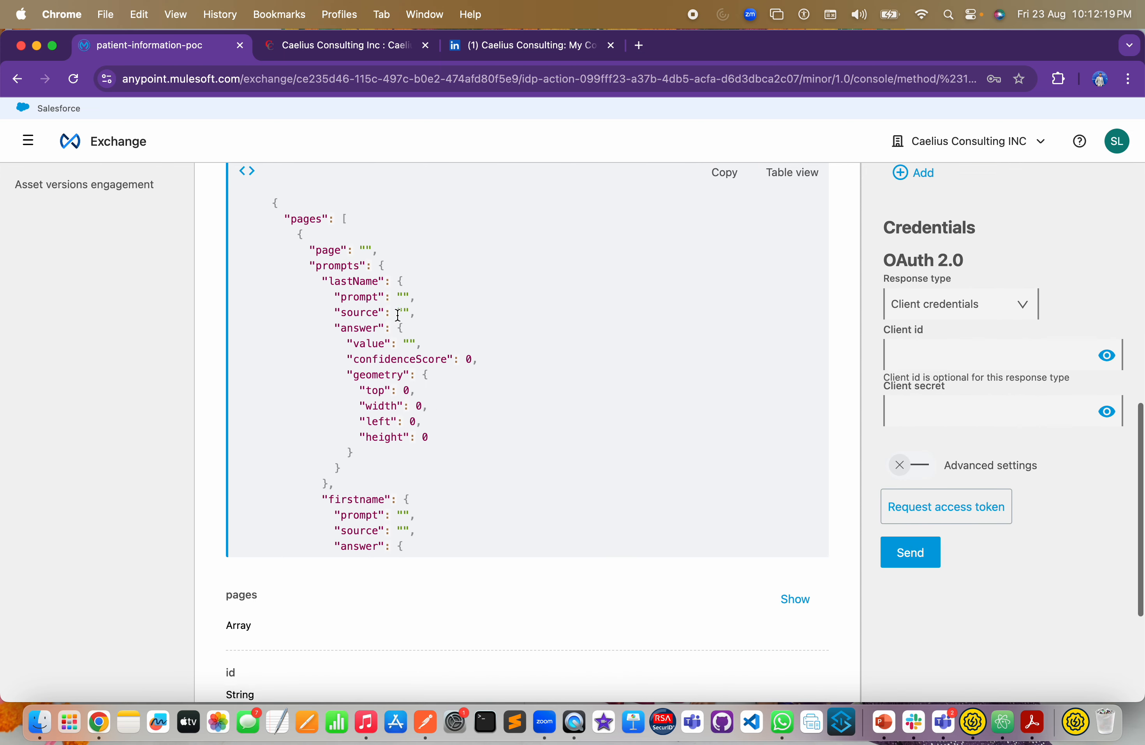
{"action": "double_click", "coordinate": [299, 220]}
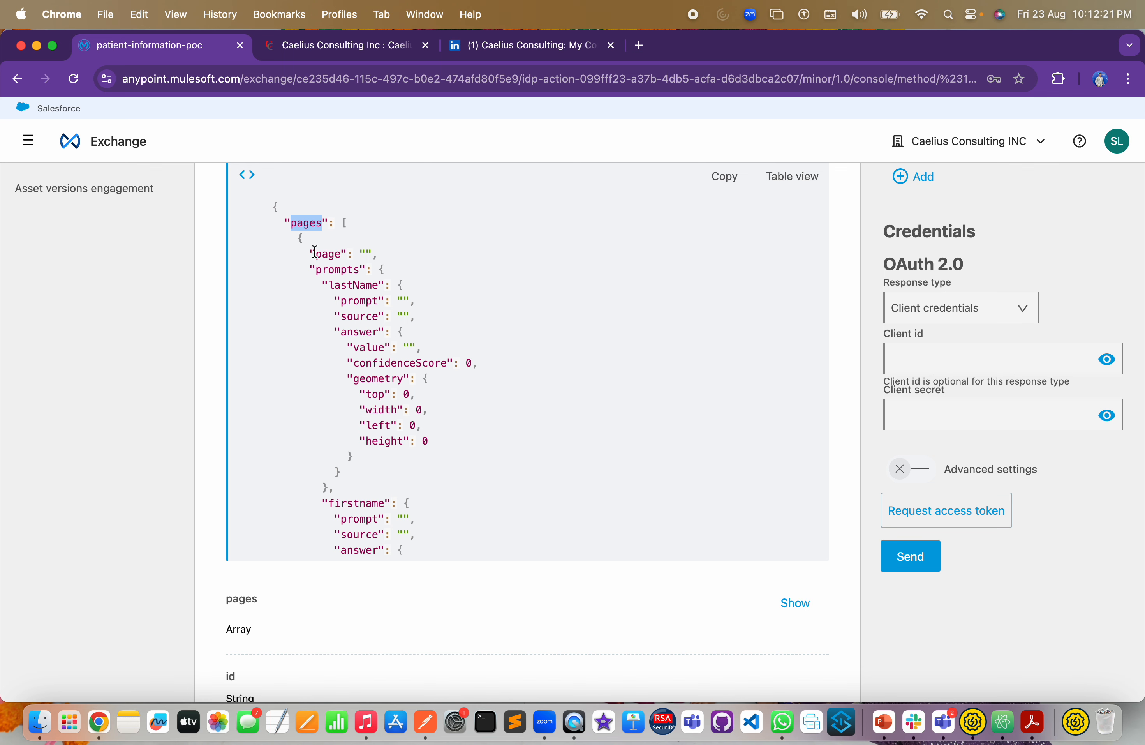
{"action": "left_click_drag", "start_coordinate": [309, 254], "coordinate": [379, 255]}
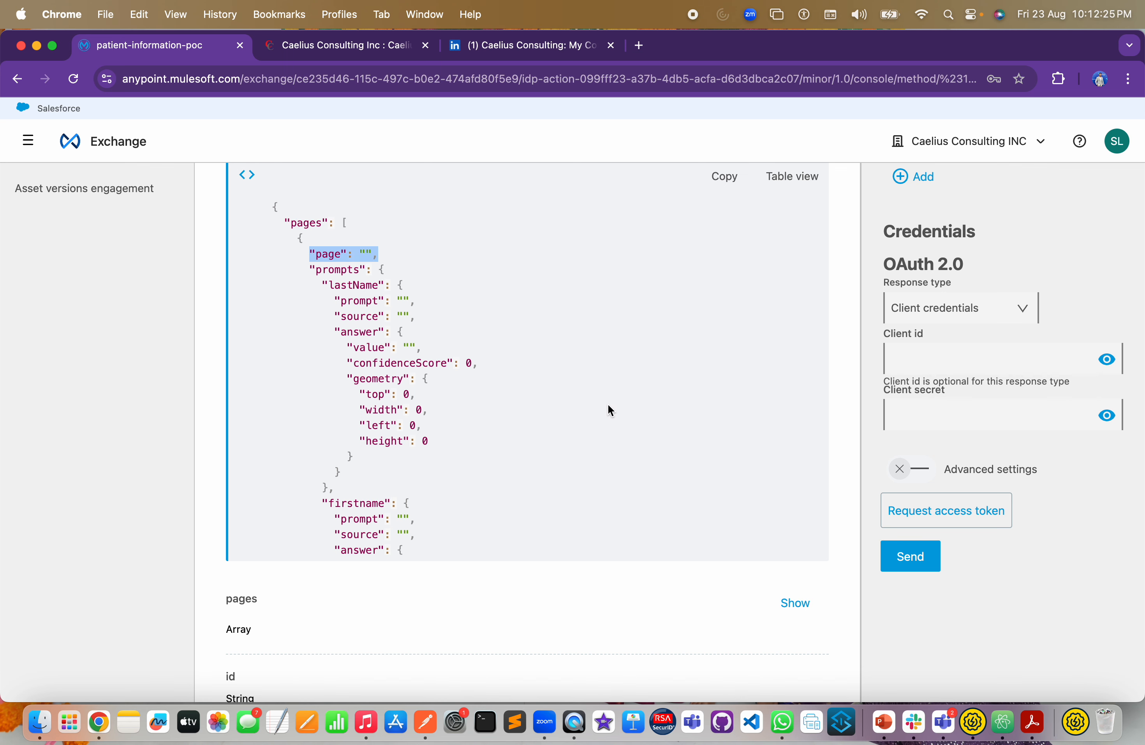
- Switch to Postman, bring its window into view, and check the full URL of the POST PDF request
{"action": "left_click", "coordinate": [426, 720]}
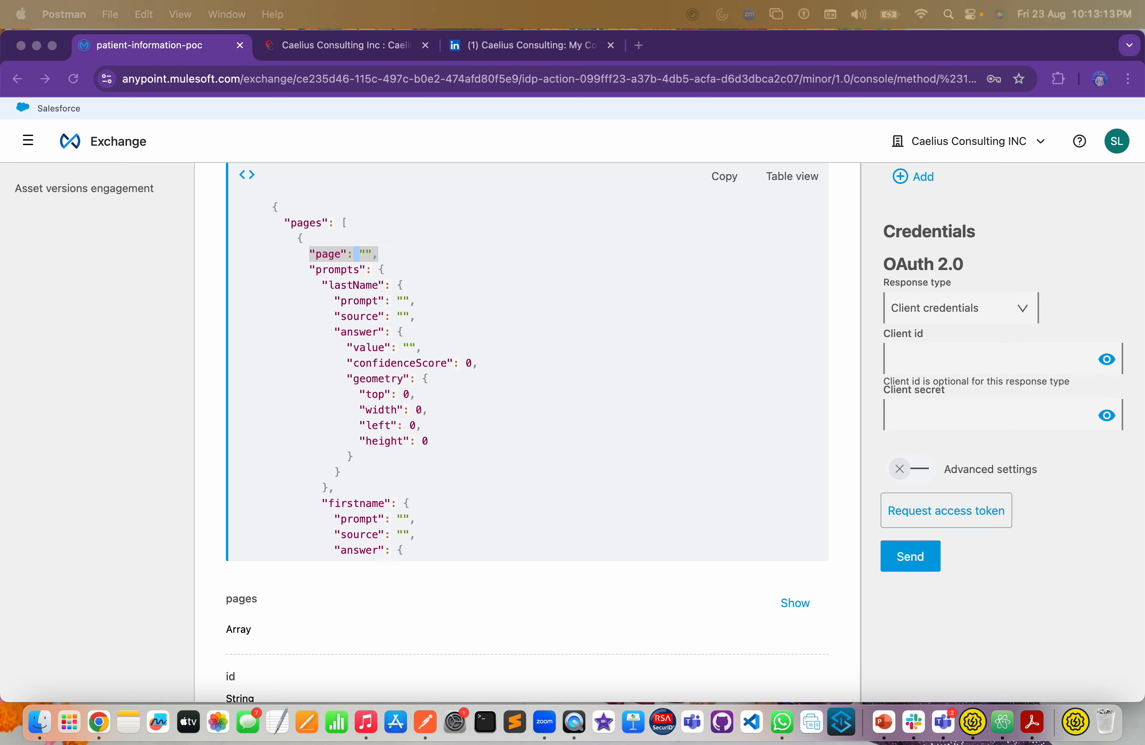
{"action": "left_click_drag", "start_coordinate": [1144, 266], "coordinate": [2, 54]}
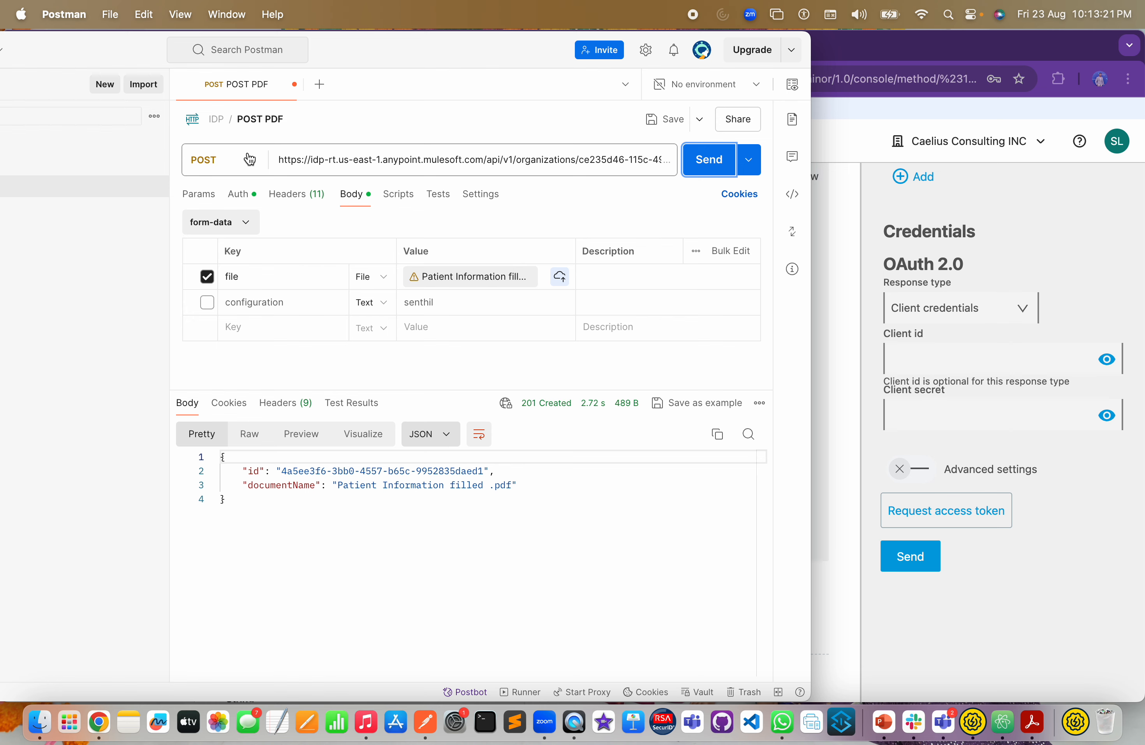
{"action": "left_click", "coordinate": [349, 164]}
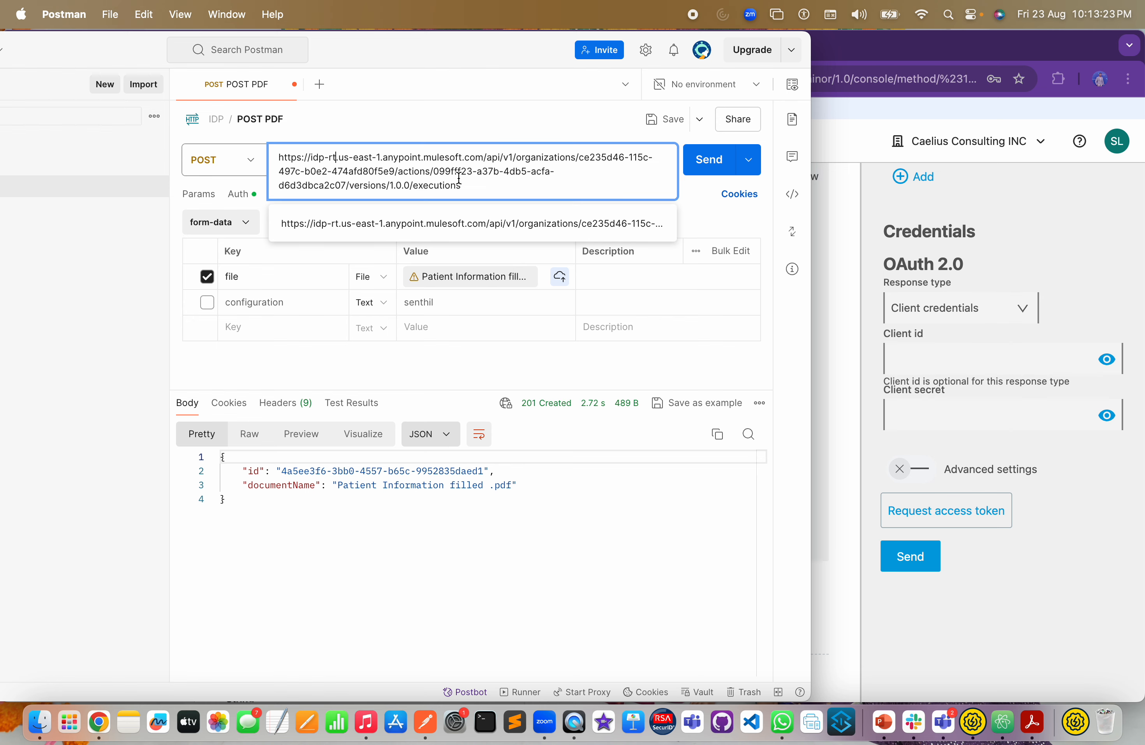
{"action": "left_click", "coordinate": [618, 551]}
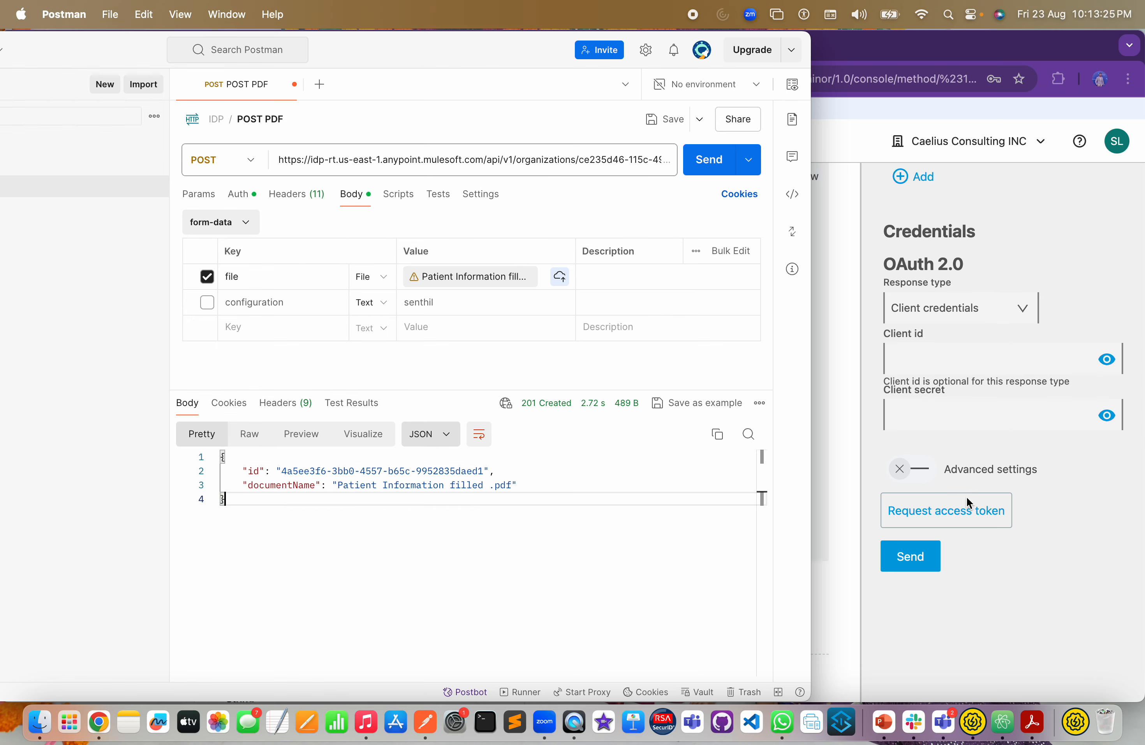
- Return to the Exchange page in Chrome and highlight the endpoint URL of the GET operation
{"action": "left_click", "coordinate": [991, 609]}
{"action": "scroll", "coordinate": [505, 454], "scroll_direction": "up", "scroll_amount": 10}
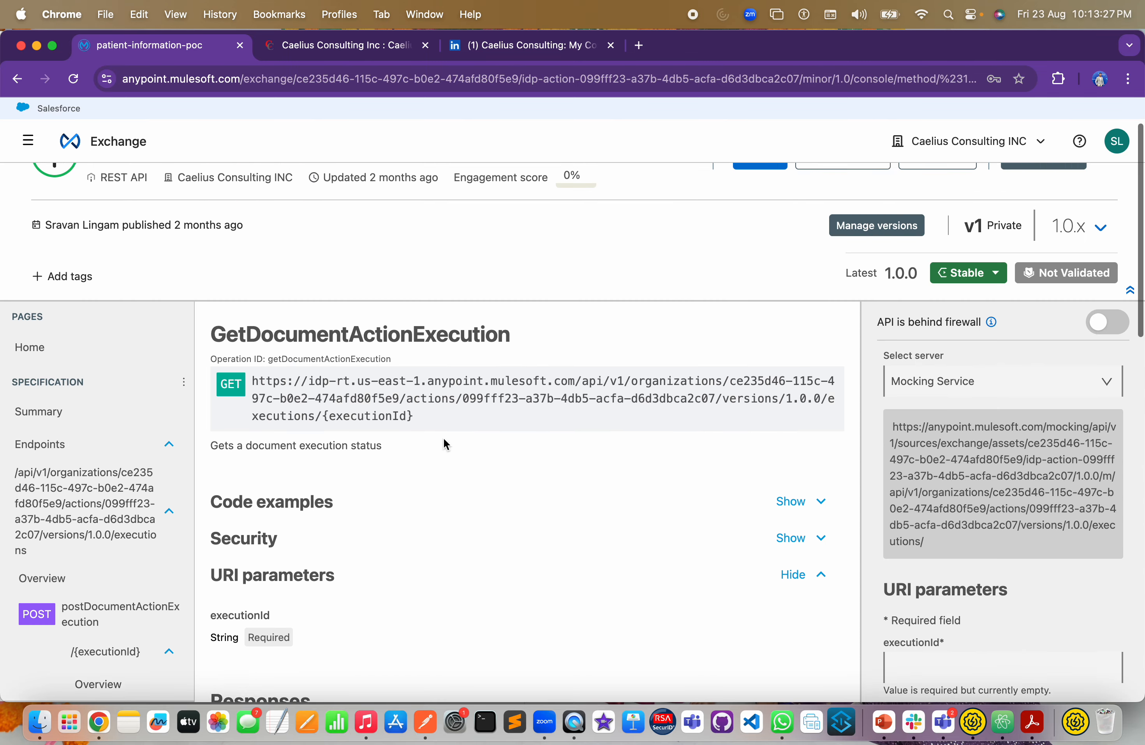
{"action": "left_click_drag", "start_coordinate": [449, 435], "coordinate": [252, 386]}
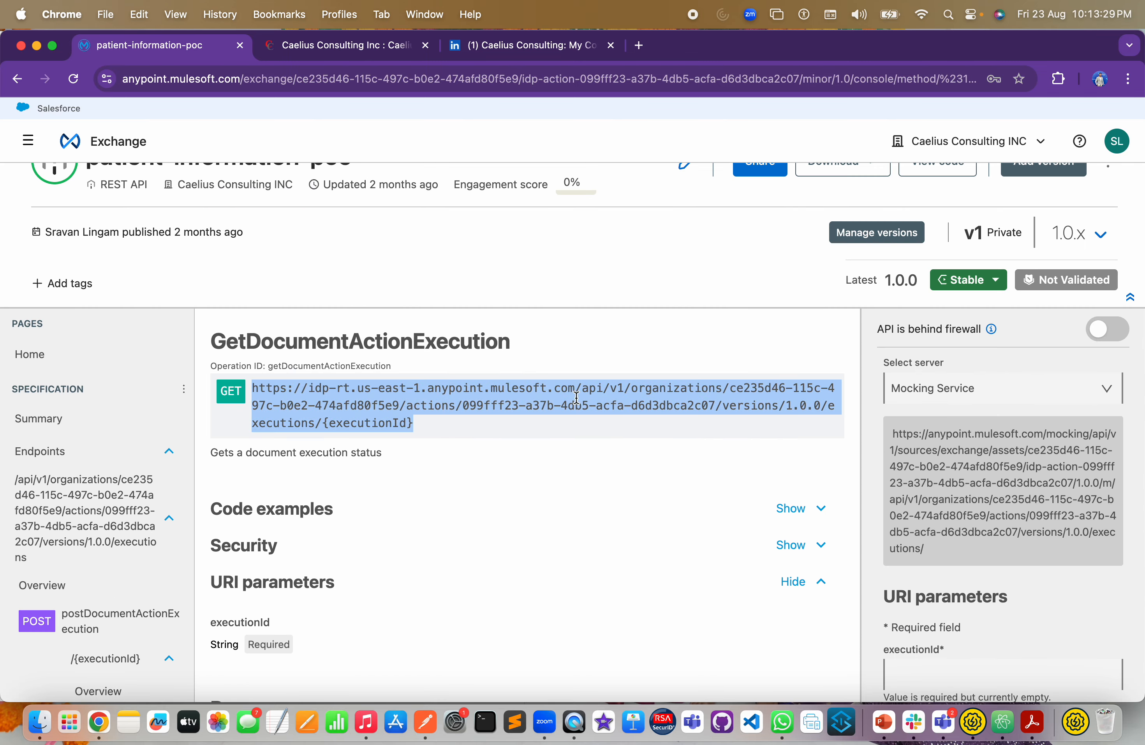
- Open the postDocumentActionExecution operation and highlight the action ID within its endpoint URL
{"action": "scroll", "coordinate": [485, 429], "scroll_direction": "down", "scroll_amount": 2}
{"action": "scroll", "coordinate": [485, 429], "scroll_direction": "down", "scroll_amount": 3}
{"action": "left_click", "coordinate": [37, 443]}
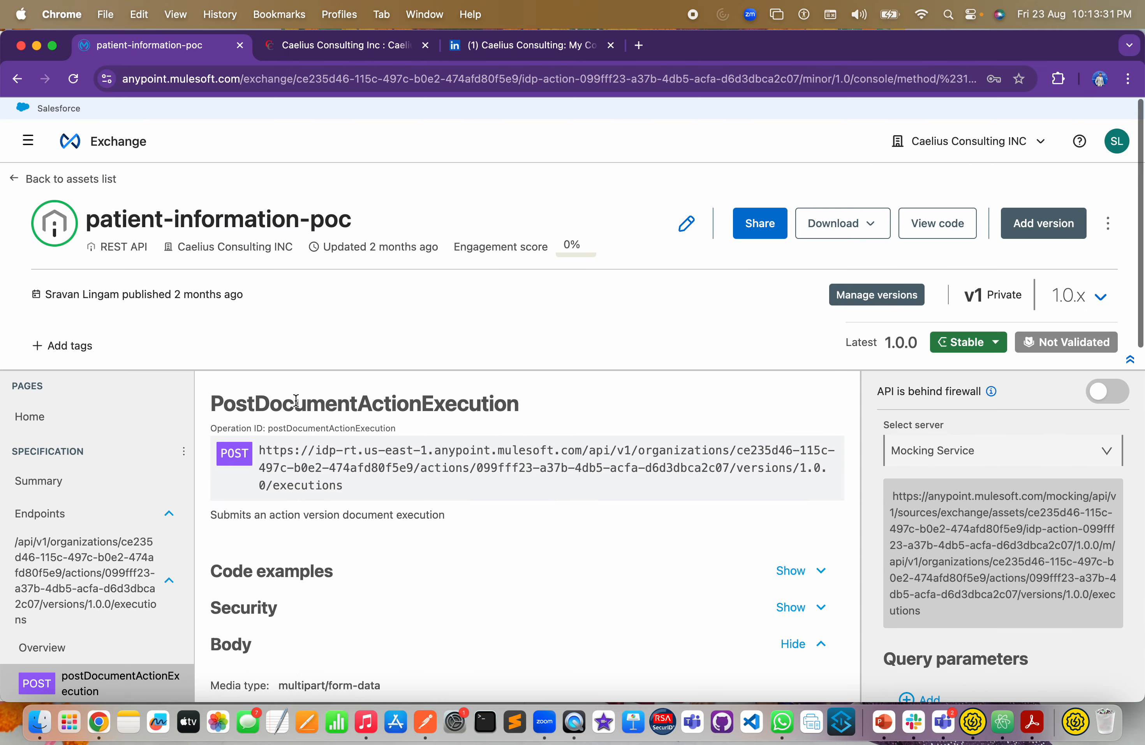
{"action": "left_click_drag", "start_coordinate": [496, 492], "coordinate": [446, 448]}
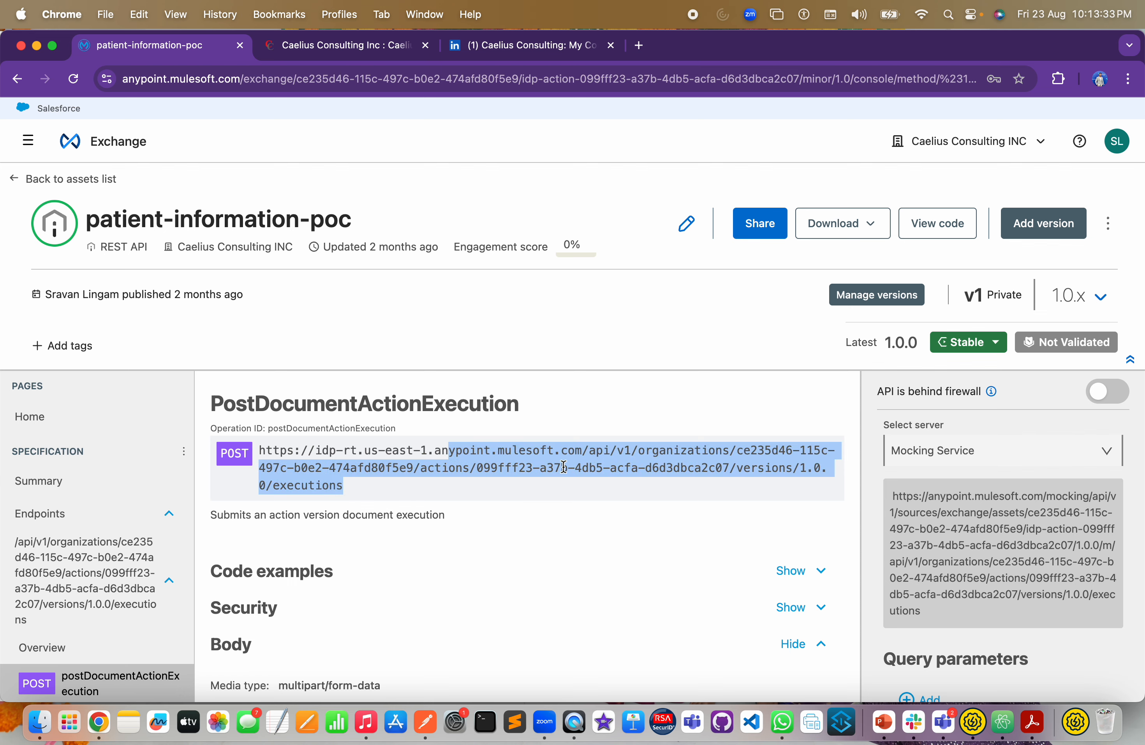
{"action": "left_click_drag", "start_coordinate": [560, 460], "coordinate": [547, 460]}
{"action": "left_click", "coordinate": [425, 467]}
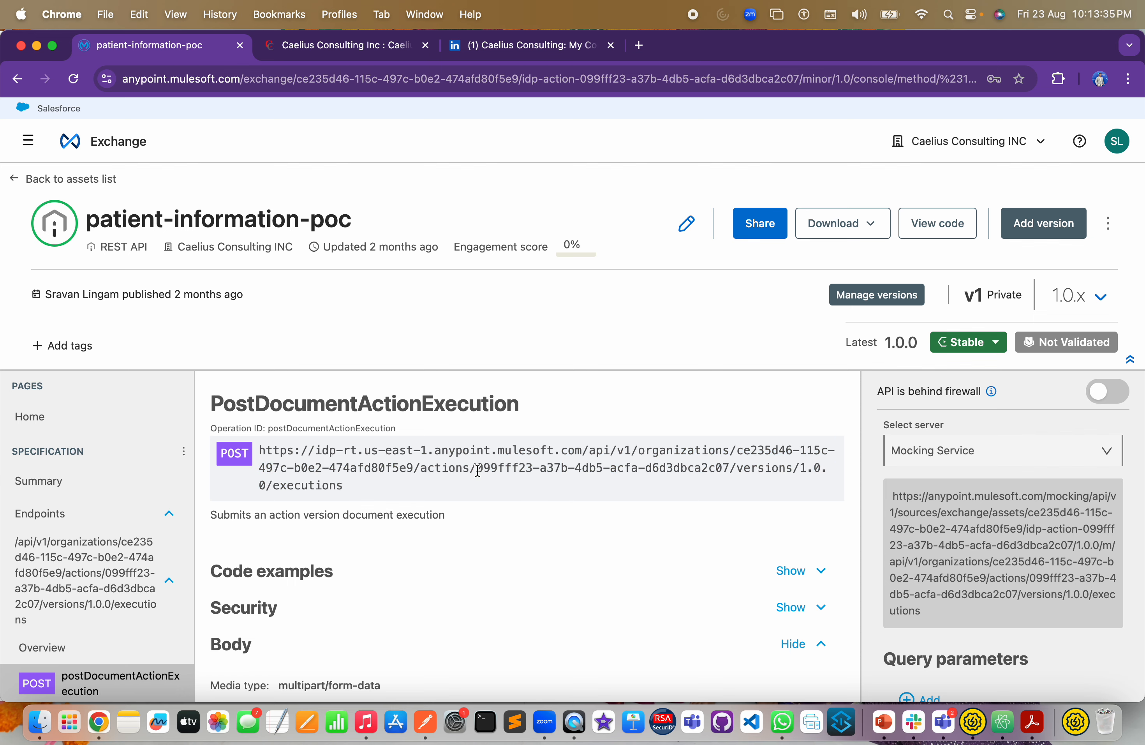
{"action": "scroll", "coordinate": [477, 469], "scroll_direction": "down", "scroll_amount": 1}
{"action": "left_click_drag", "start_coordinate": [477, 467], "coordinate": [731, 463]}
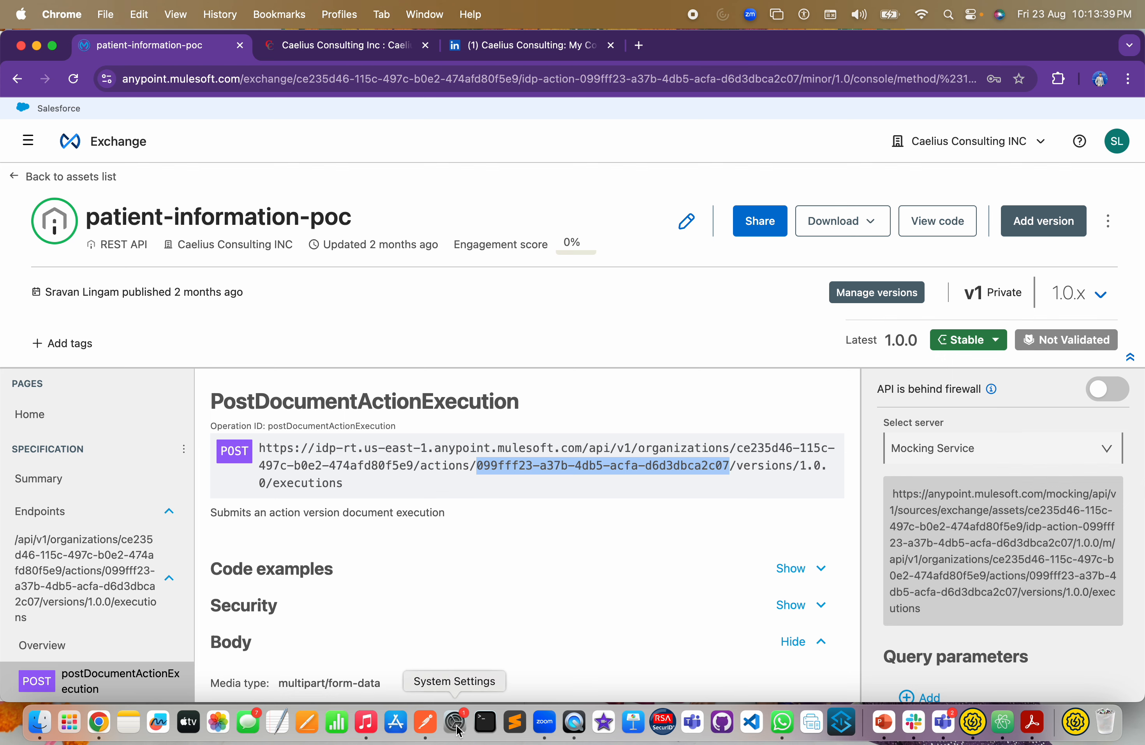
- Switch back to Postman and compare the POST PDF request URL with the endpoint URL from Exchange
{"action": "left_click", "coordinate": [428, 725]}
{"action": "left_click", "coordinate": [485, 157]}
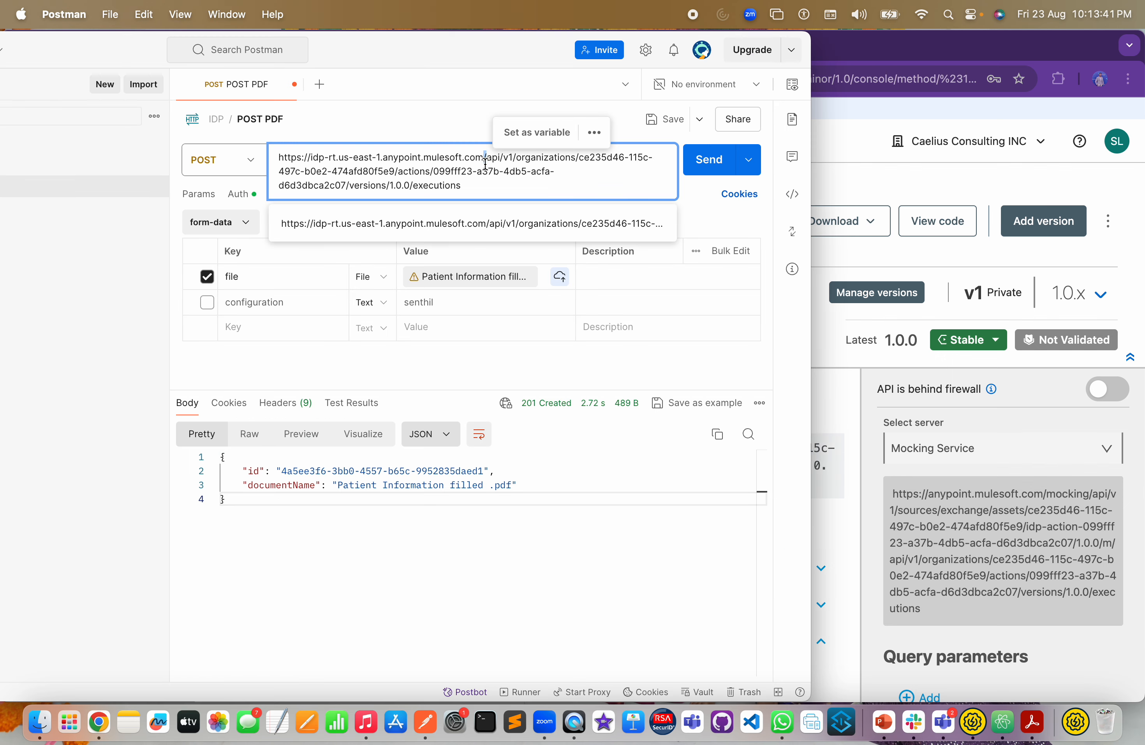
{"action": "left_click", "coordinate": [599, 559]}
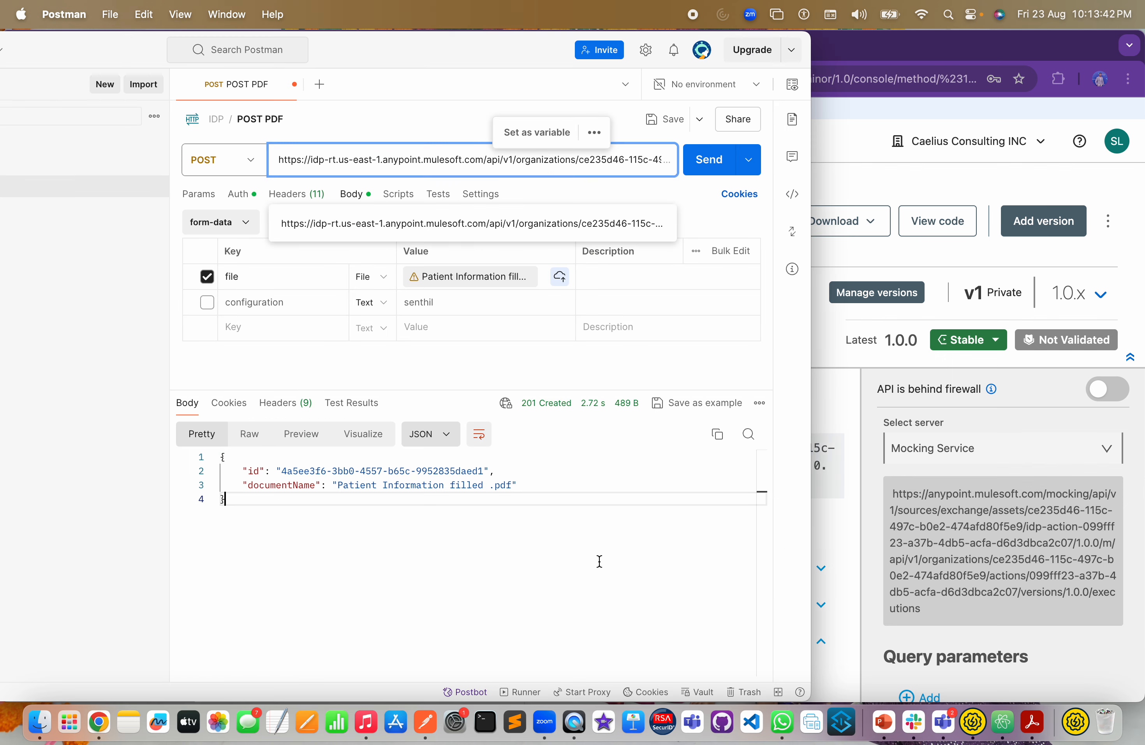
- Check the POST PDF request's authorization settings and its form-data body, including the file attached to the file key
{"action": "left_click", "coordinate": [238, 194]}
{"action": "scroll", "coordinate": [570, 342], "scroll_direction": "down", "scroll_amount": 5}
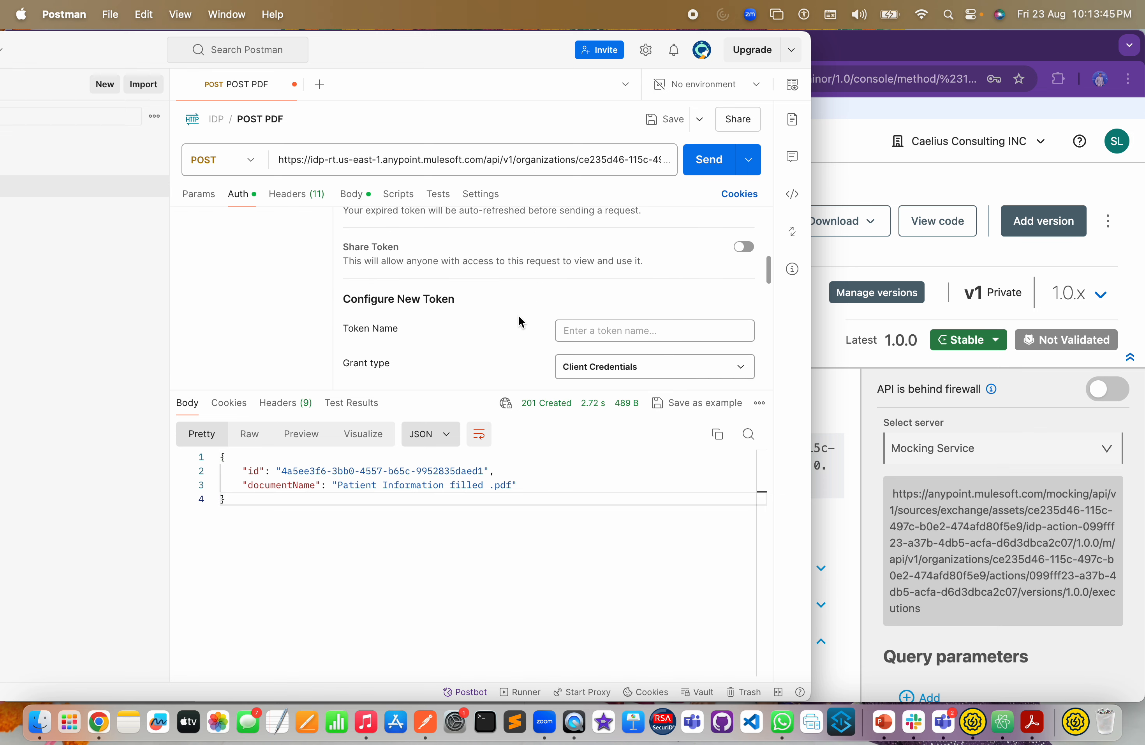
{"action": "left_click", "coordinate": [351, 194]}
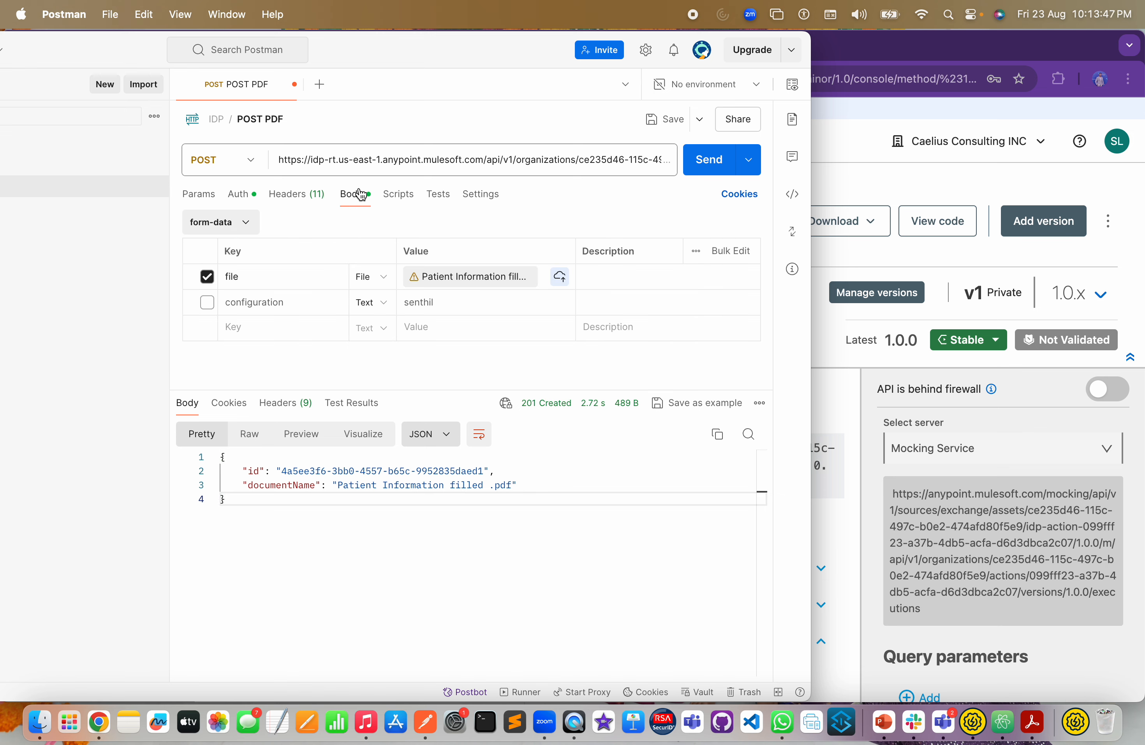
{"action": "left_click", "coordinate": [238, 226]}
{"action": "left_click", "coordinate": [388, 225]}
{"action": "mouse_move", "coordinate": [468, 286]}
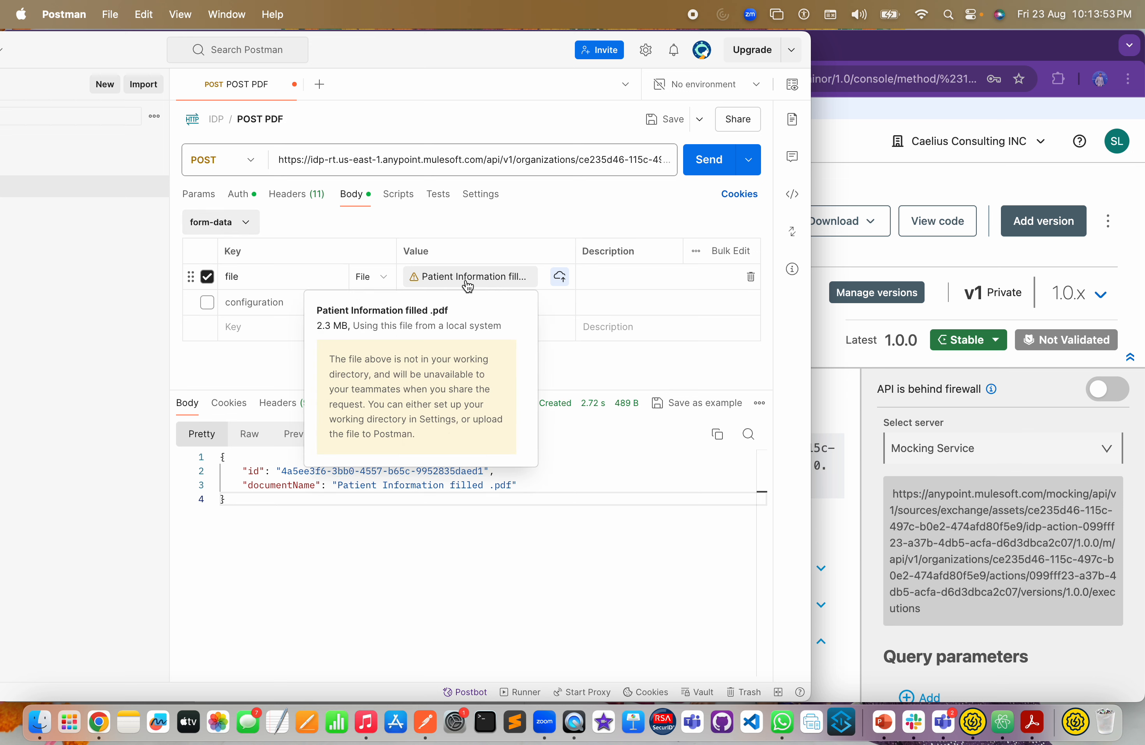
- Send the POST PDF request and copy the execution id value from its JSON response
{"action": "left_click", "coordinate": [717, 174]}
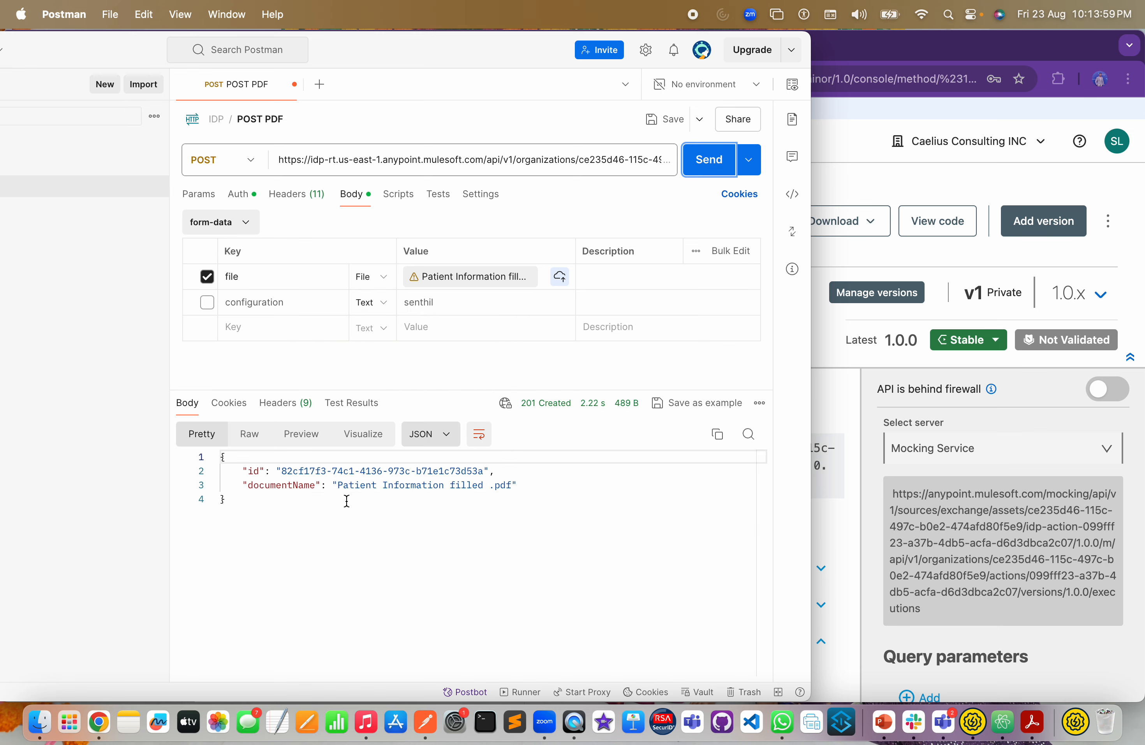
{"action": "left_click", "coordinate": [346, 501]}
{"action": "left_click_drag", "start_coordinate": [290, 471], "coordinate": [481, 471]}
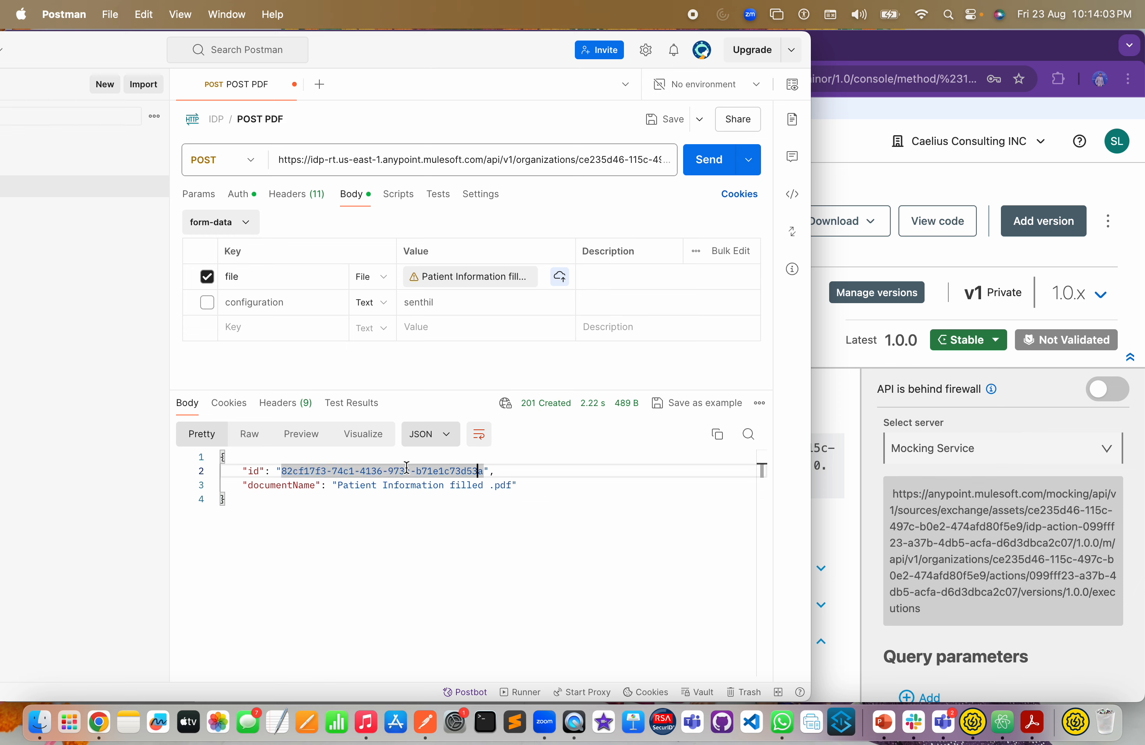
{"action": "double_click", "coordinate": [282, 472]}
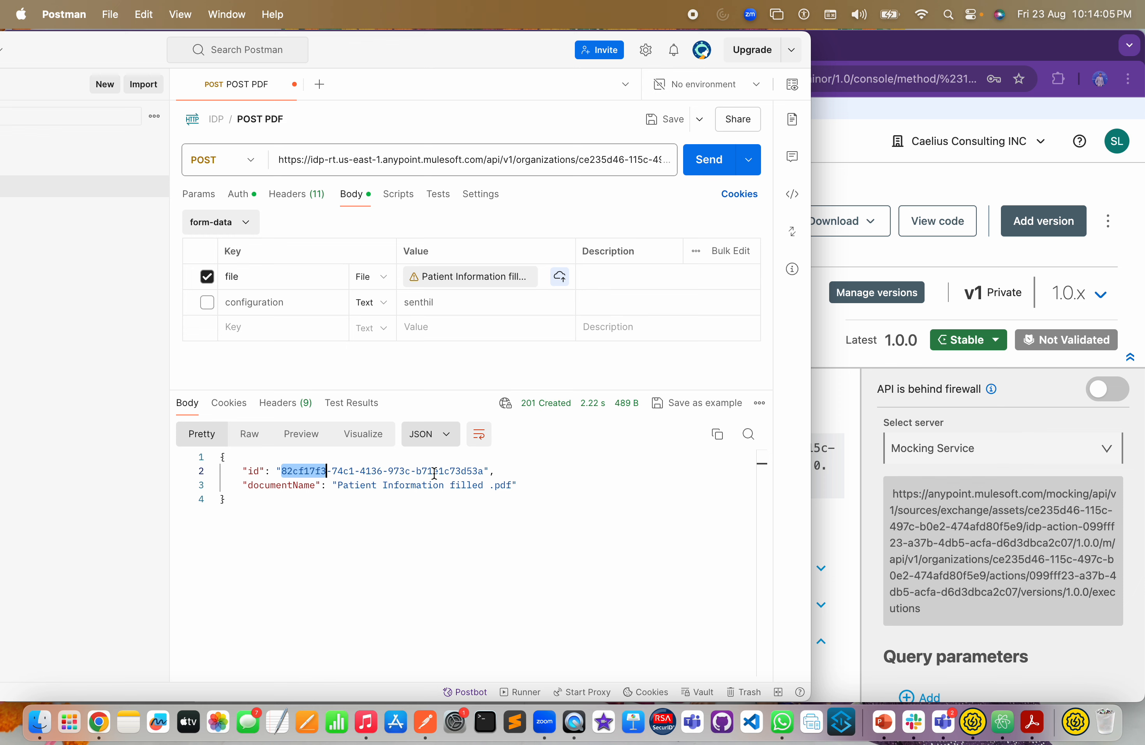
{"action": "left_click", "coordinate": [484, 471], "text": "shift"}
{"action": "key", "text": "super+c"}
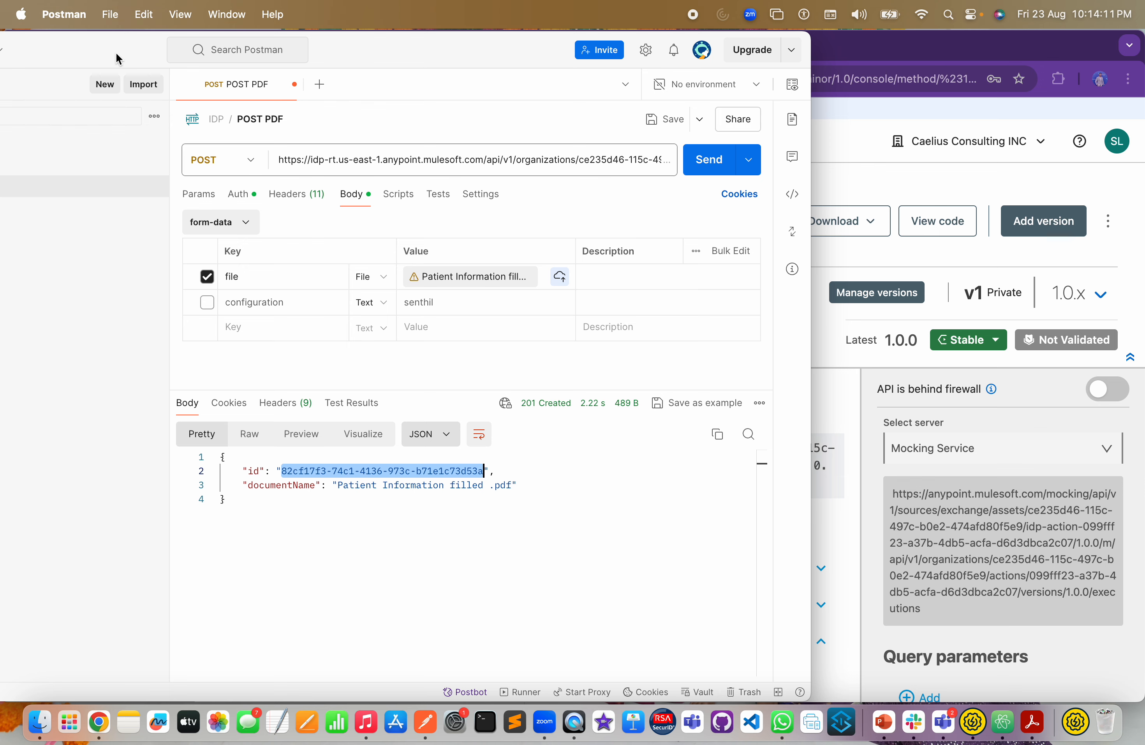
- Open the Retrieve PDF request in the IDP collection and check its URL and authorization settings
{"action": "left_click_drag", "start_coordinate": [115, 52], "coordinate": [358, 82]}
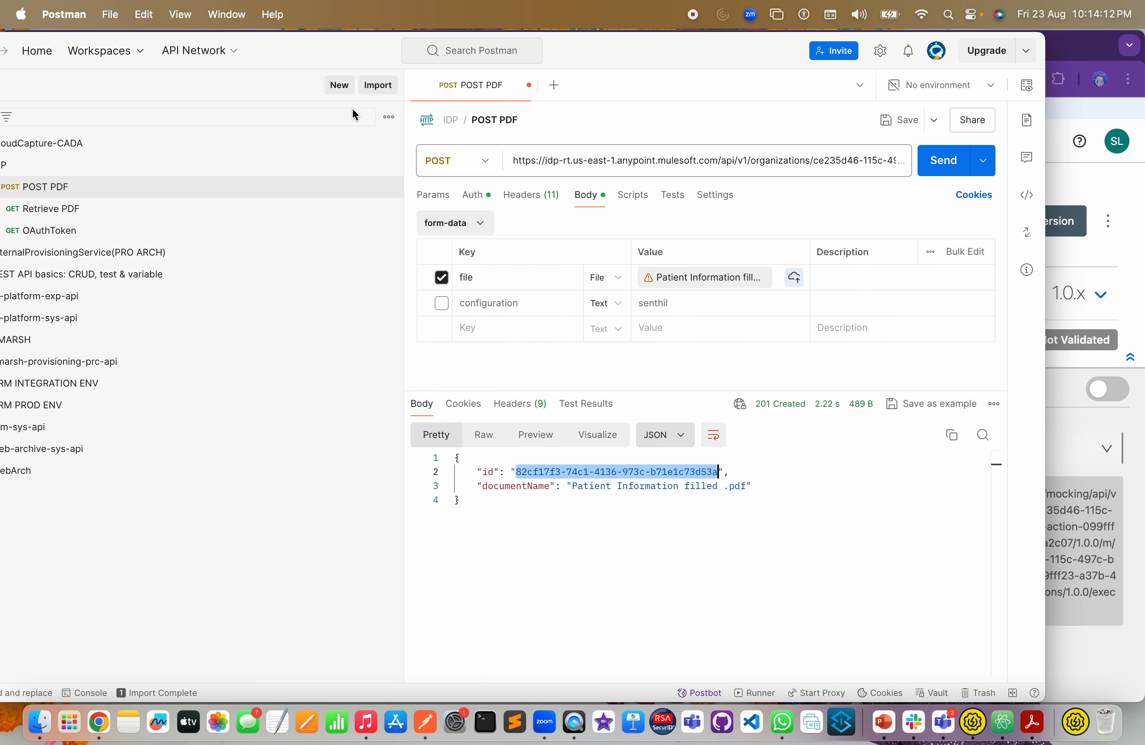
{"action": "left_click", "coordinate": [123, 210]}
{"action": "left_click_drag", "start_coordinate": [629, 50], "coordinate": [337, 45]}
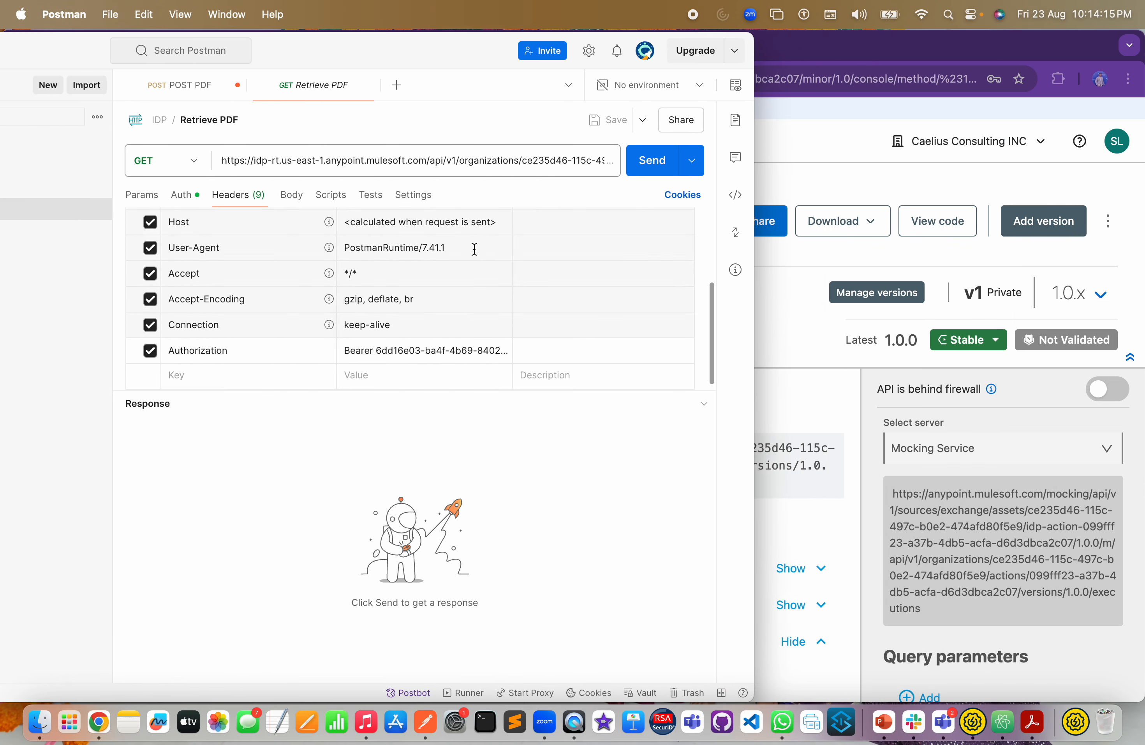
{"action": "left_click", "coordinate": [483, 160]}
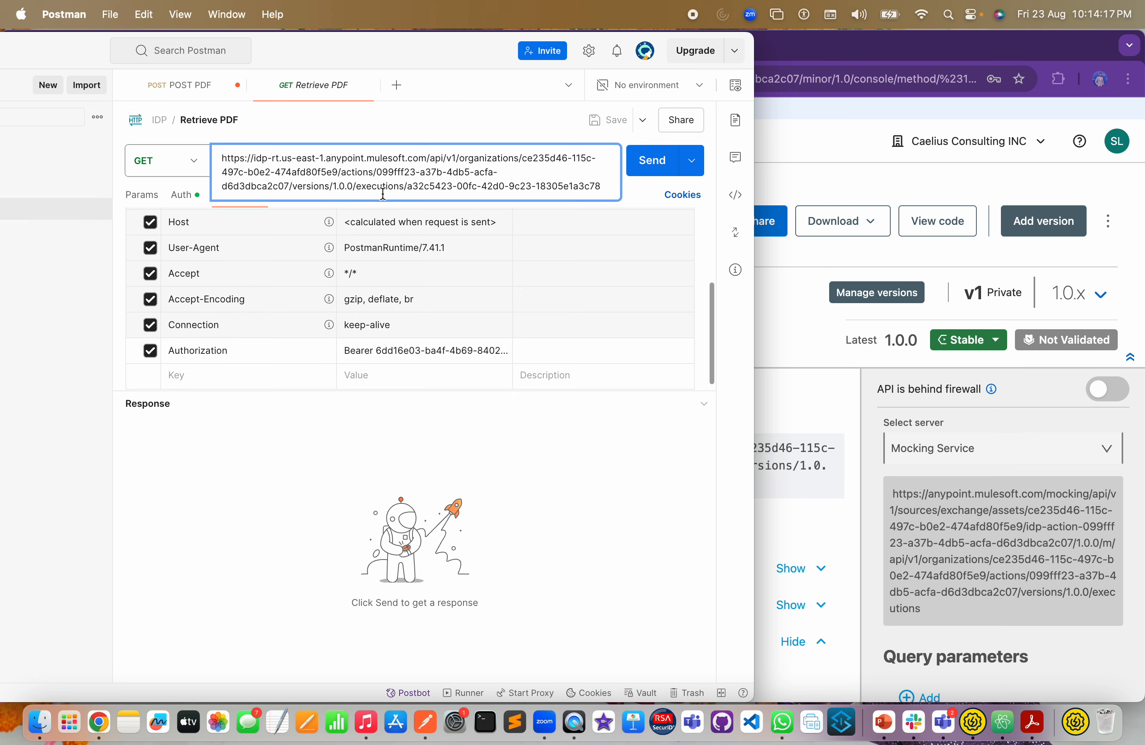
{"action": "left_click", "coordinate": [185, 203]}
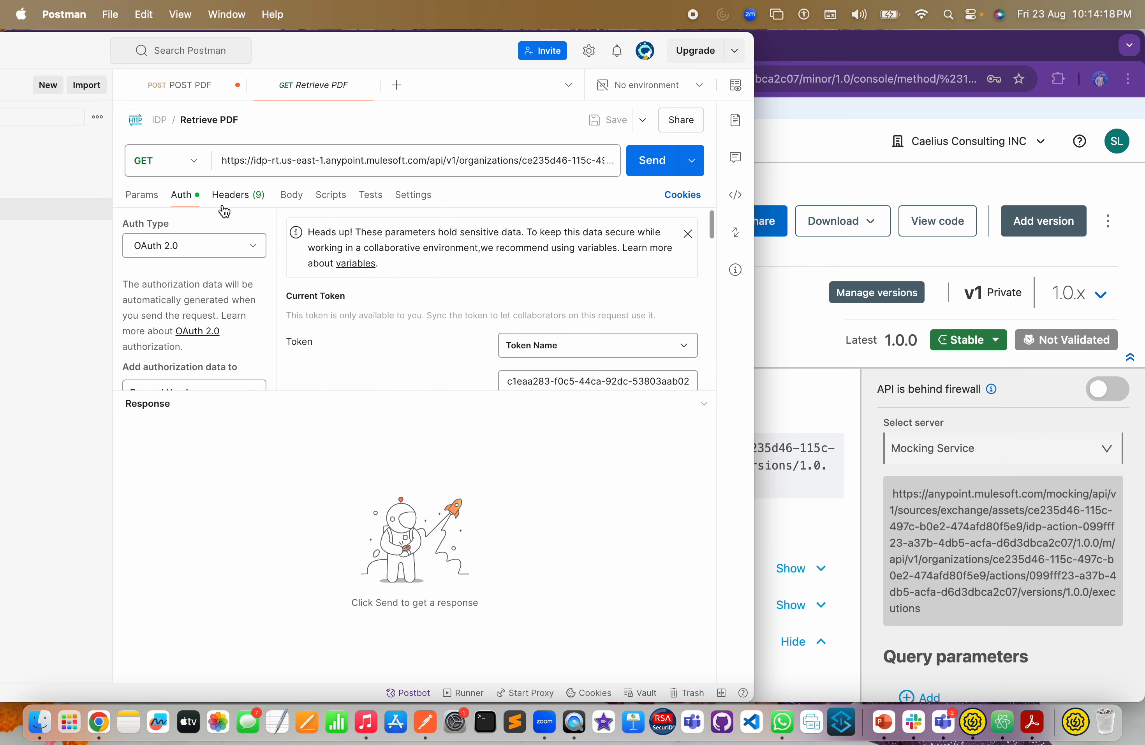
{"action": "left_click", "coordinate": [145, 194]}
- Replace the execution ID at the end of the Retrieve PDF URL with the copied ID and send the request
{"action": "left_click", "coordinate": [463, 160]}
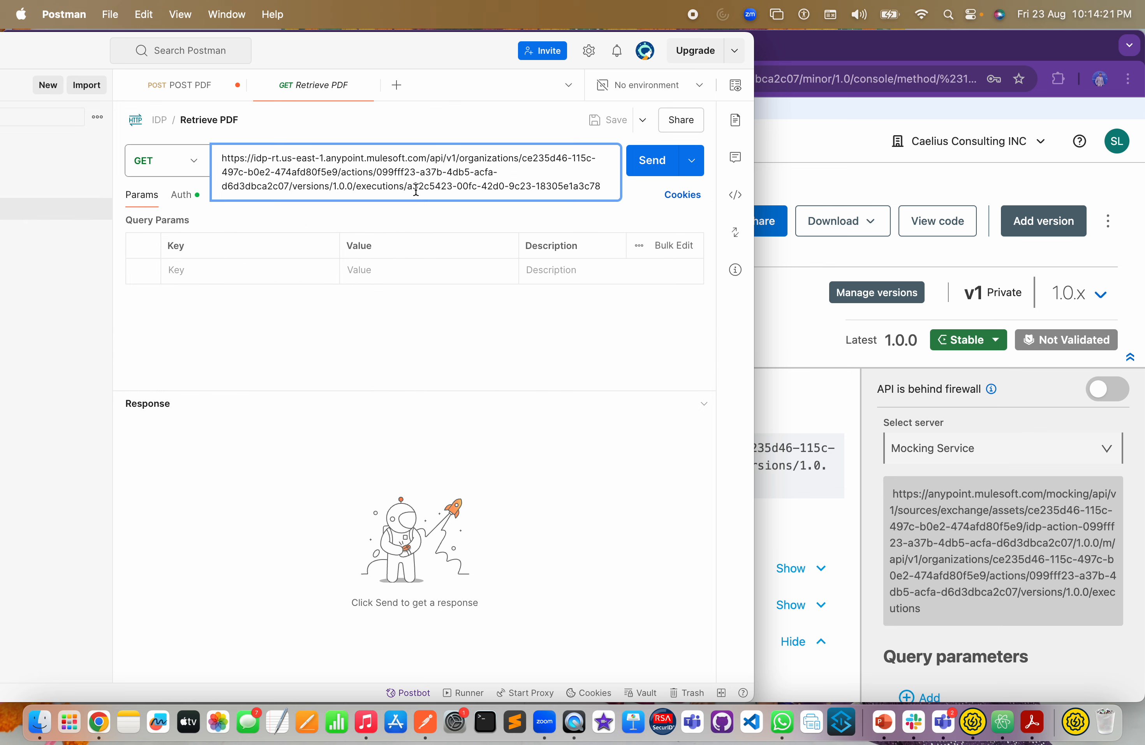
{"action": "left_click_drag", "start_coordinate": [408, 190], "coordinate": [659, 196]}
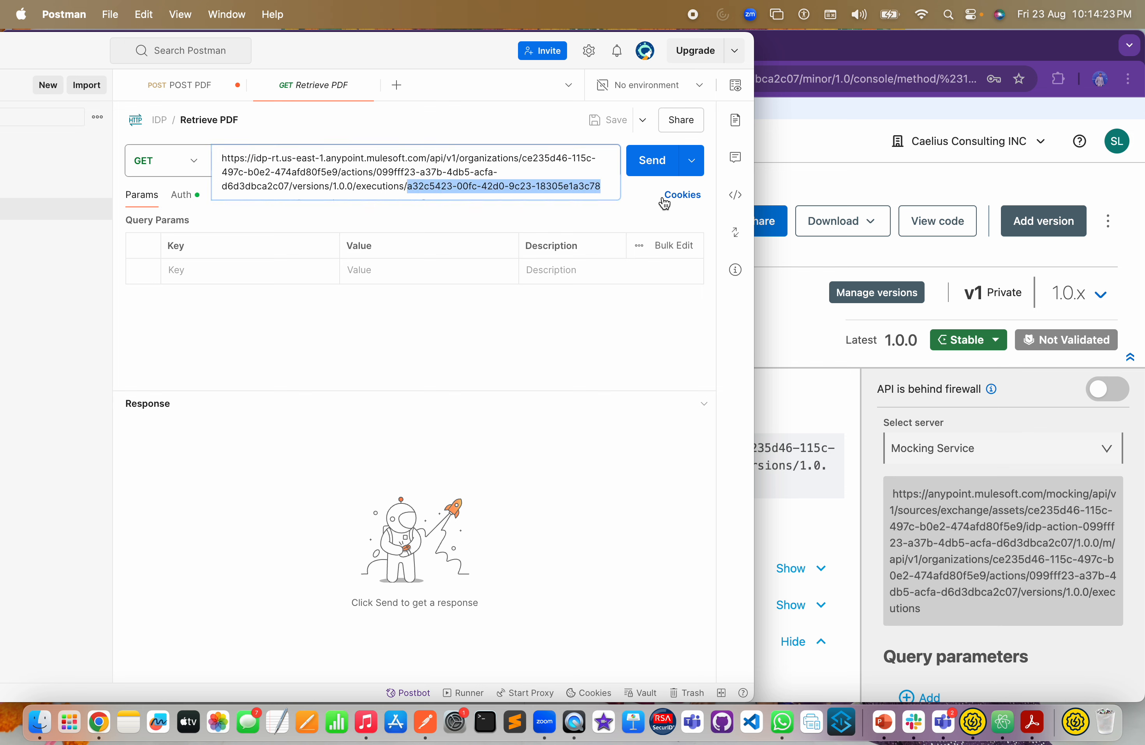
{"action": "key", "text": "super+v"}
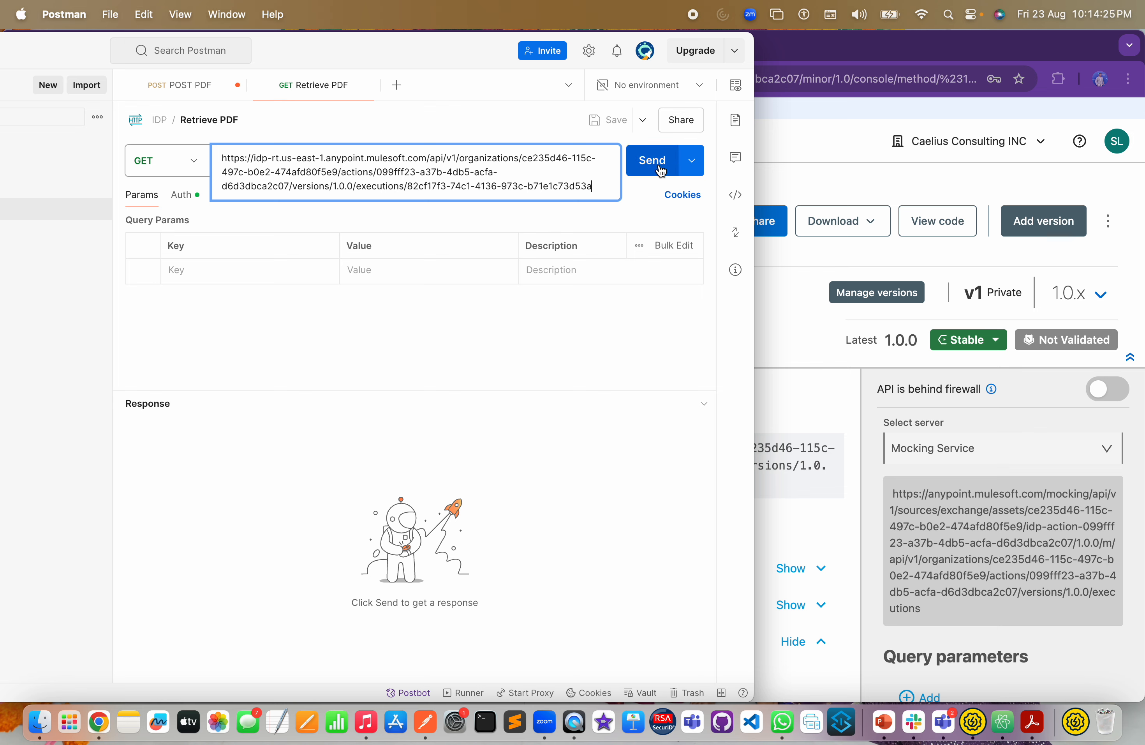
{"action": "left_click", "coordinate": [659, 167]}
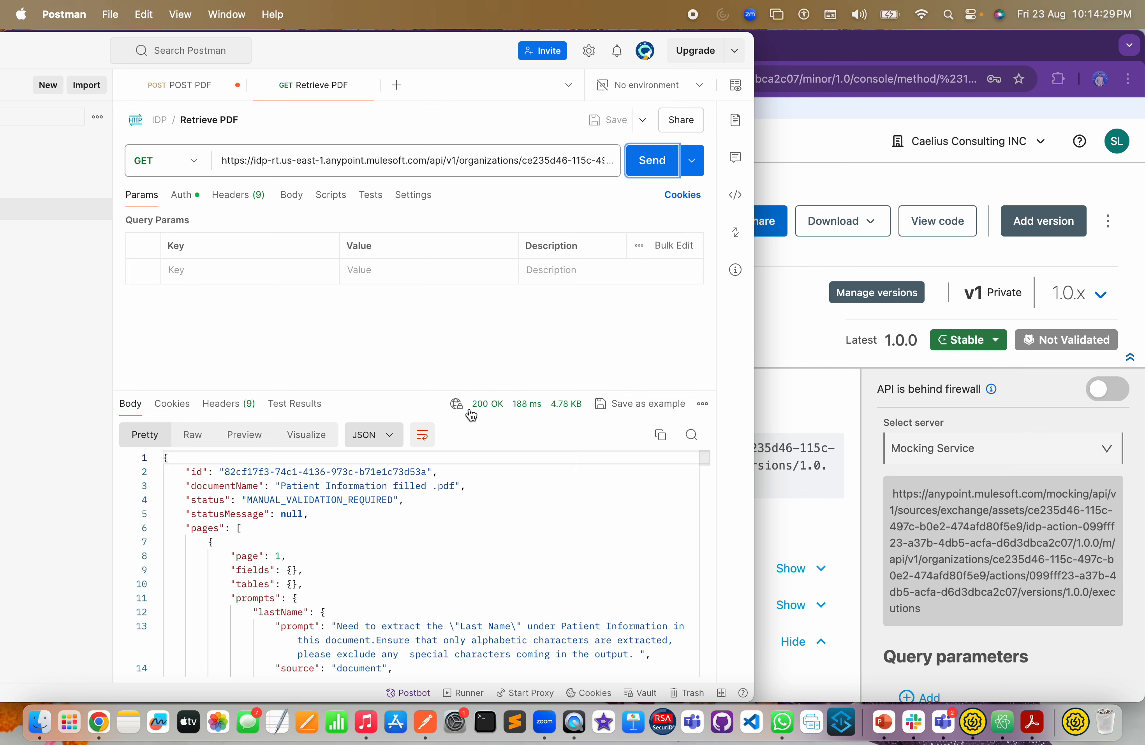
- Examine the prompts section of the Retrieve PDF response, highlighting the lastName entry with its prompt and answer
{"action": "scroll", "coordinate": [277, 590], "scroll_direction": "down", "scroll_amount": 5}
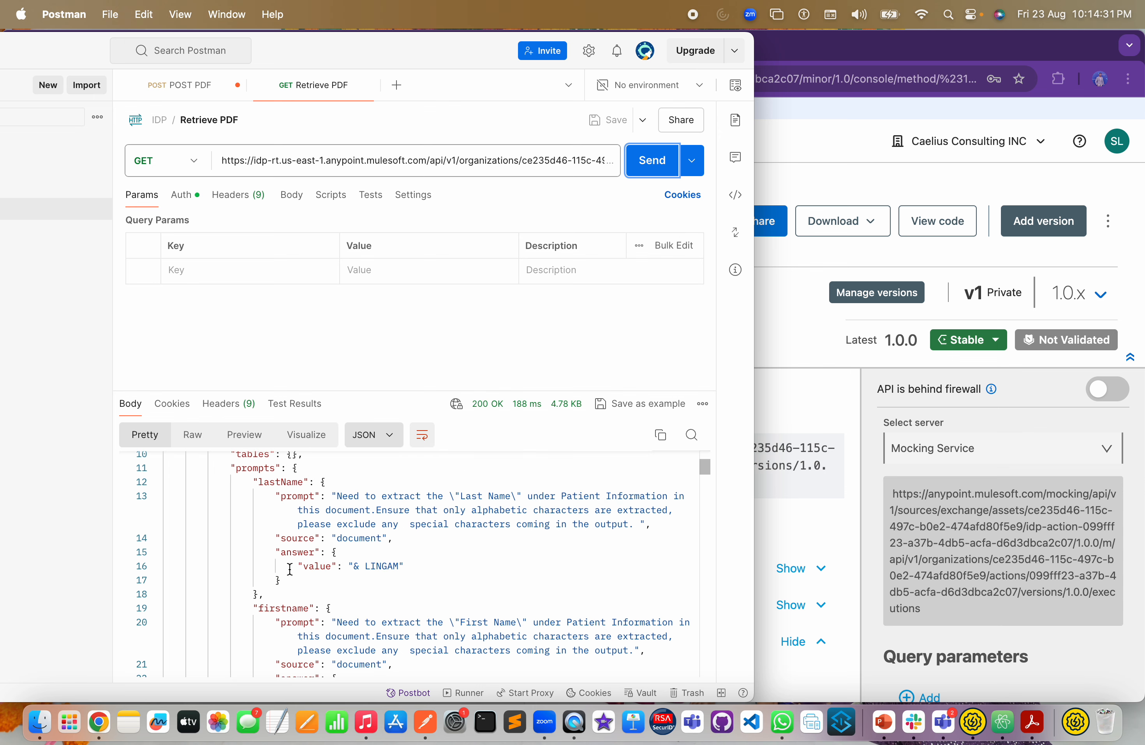
{"action": "scroll", "coordinate": [286, 561], "scroll_direction": "up", "scroll_amount": 1}
{"action": "double_click", "coordinate": [256, 504]}
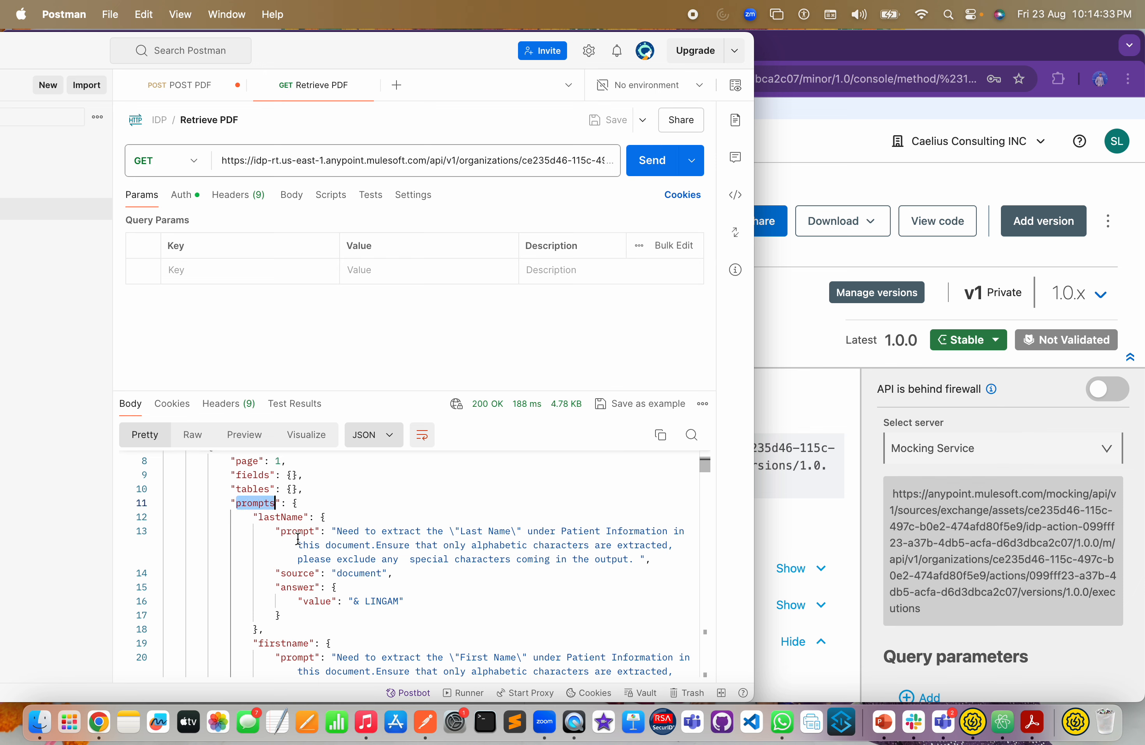
{"action": "double_click", "coordinate": [289, 517]}
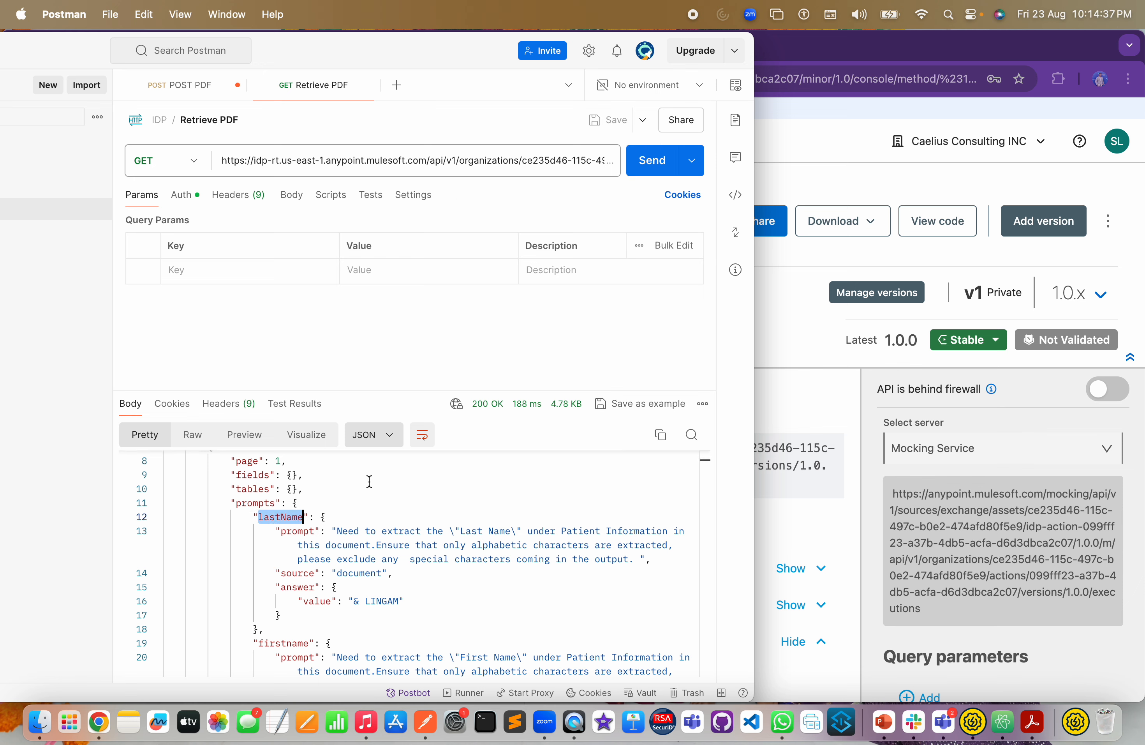
{"action": "scroll", "coordinate": [321, 536], "scroll_direction": "up", "scroll_amount": 3}
{"action": "scroll", "coordinate": [314, 551], "scroll_direction": "down", "scroll_amount": 5}
{"action": "scroll", "coordinate": [313, 552], "scroll_direction": "up", "scroll_amount": 3}
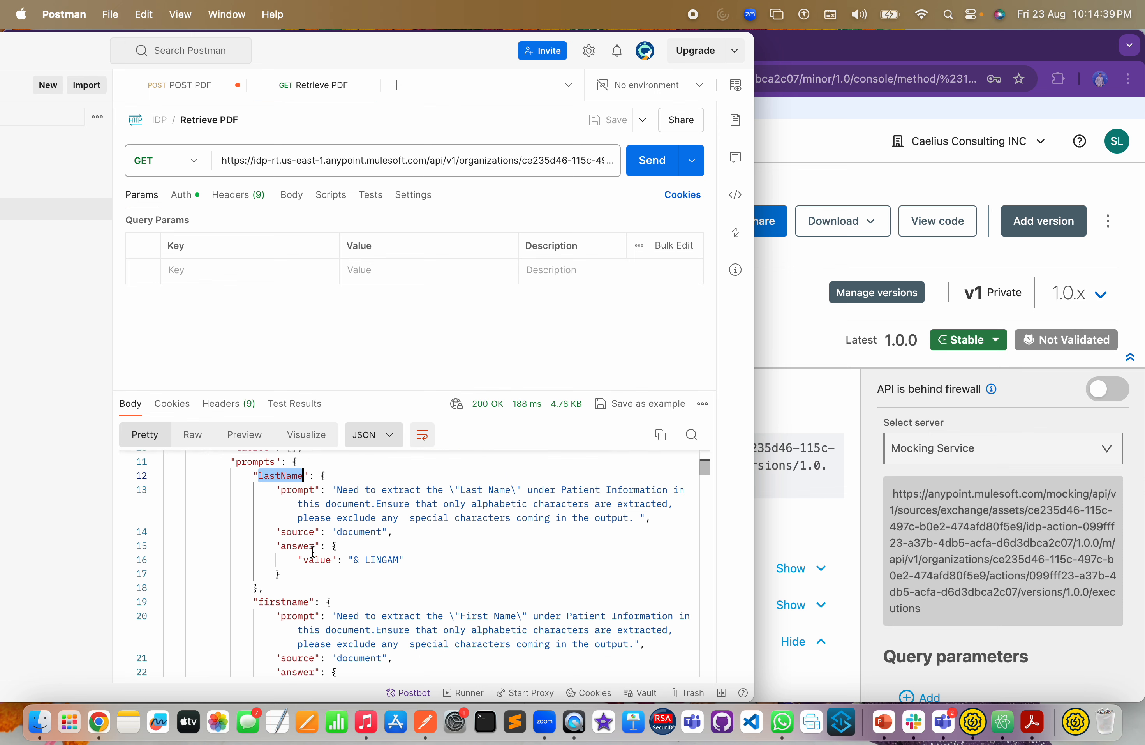
{"action": "double_click", "coordinate": [296, 496]}
{"action": "left_click_drag", "start_coordinate": [337, 491], "coordinate": [359, 581]}
{"action": "left_click", "coordinate": [304, 551]}
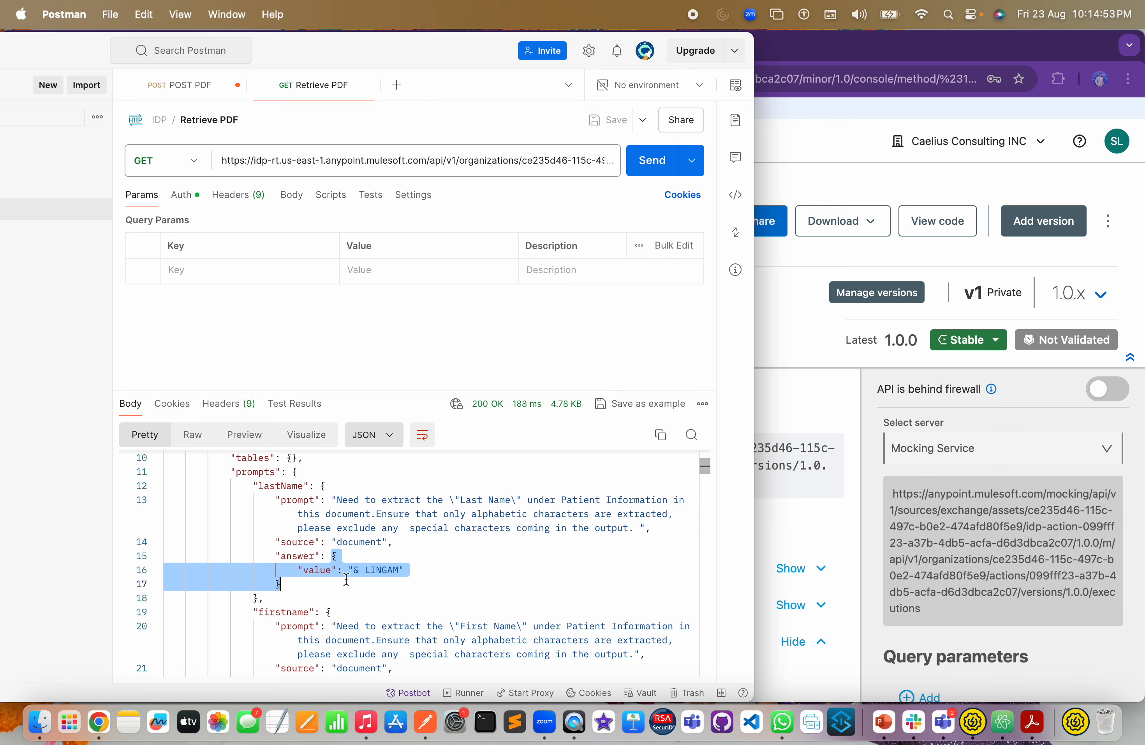
- Review the extracted firstname, employerAddress and gender answers in the response, and highlight the document's status line
{"action": "scroll", "coordinate": [348, 579], "scroll_direction": "down", "scroll_amount": 4}
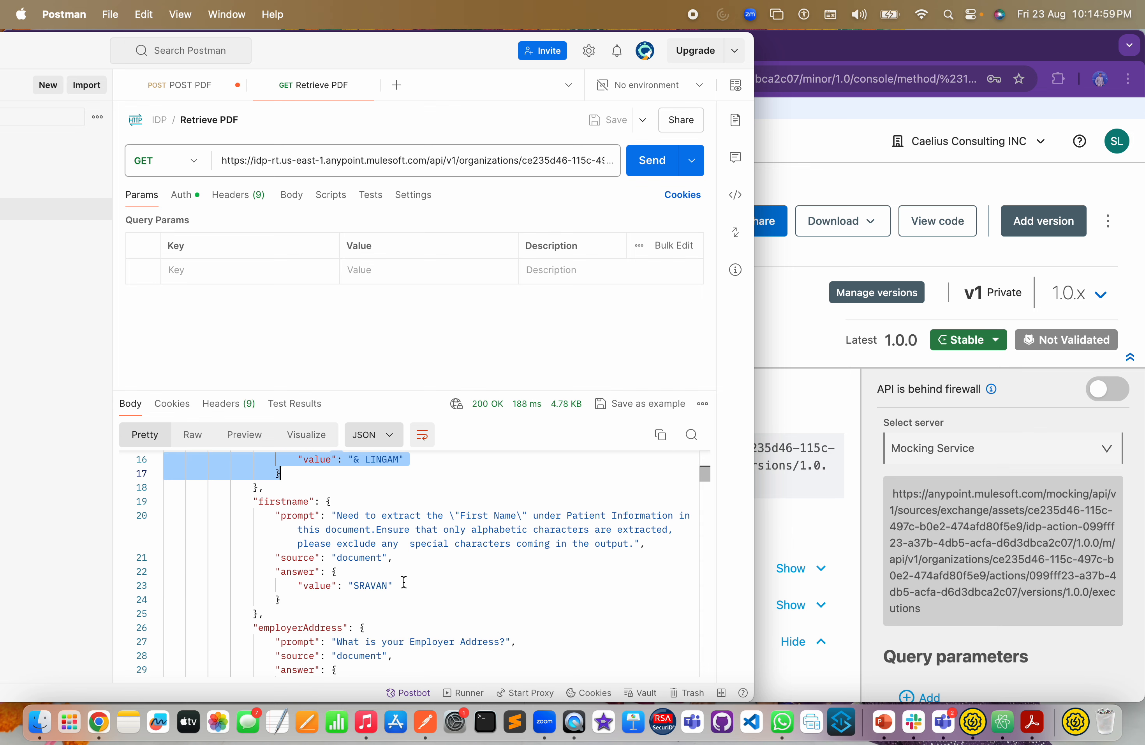
{"action": "scroll", "coordinate": [371, 607], "scroll_direction": "down", "scroll_amount": 3}
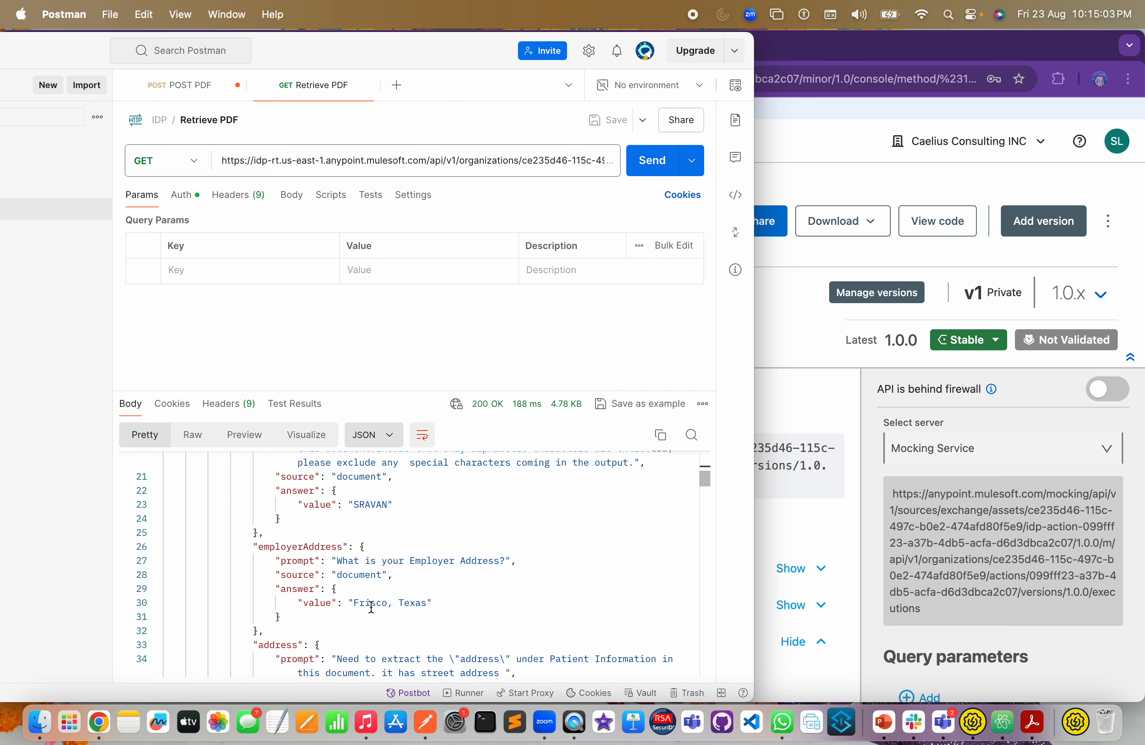
{"action": "left_click_drag", "start_coordinate": [306, 602], "coordinate": [444, 602]}
{"action": "scroll", "coordinate": [294, 539], "scroll_direction": "down", "scroll_amount": 6}
{"action": "left_click_drag", "start_coordinate": [294, 537], "coordinate": [401, 537]}
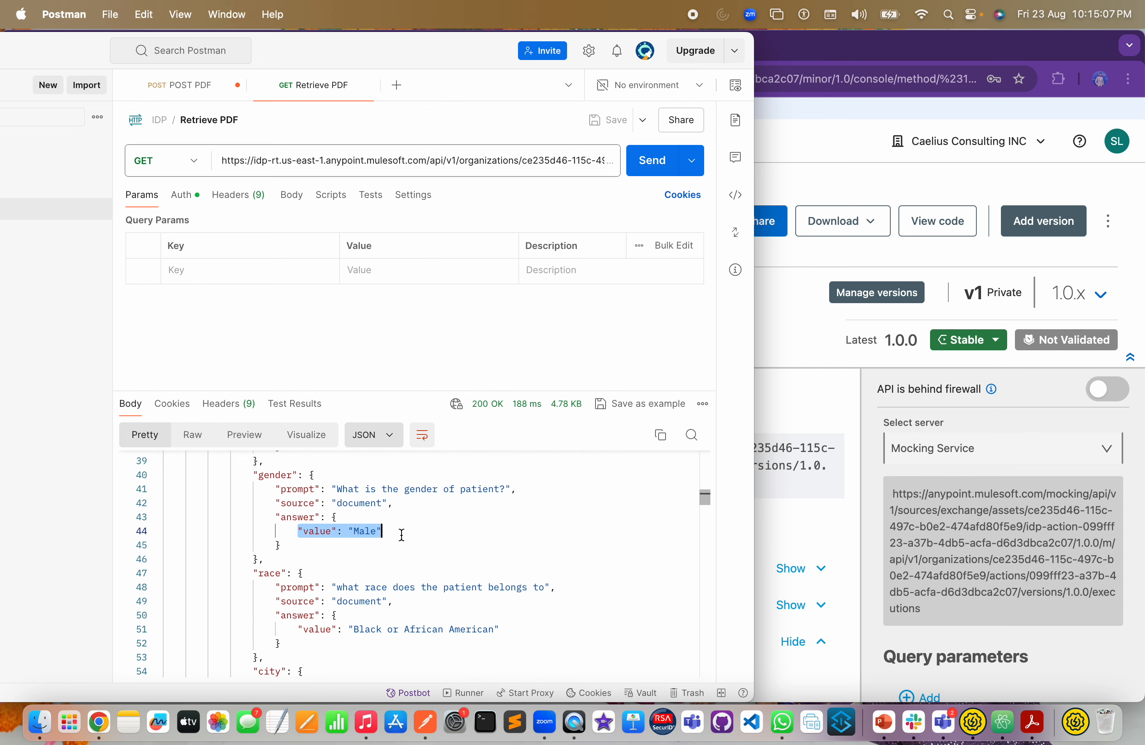
{"action": "scroll", "coordinate": [401, 536], "scroll_direction": "up", "scroll_amount": 10}
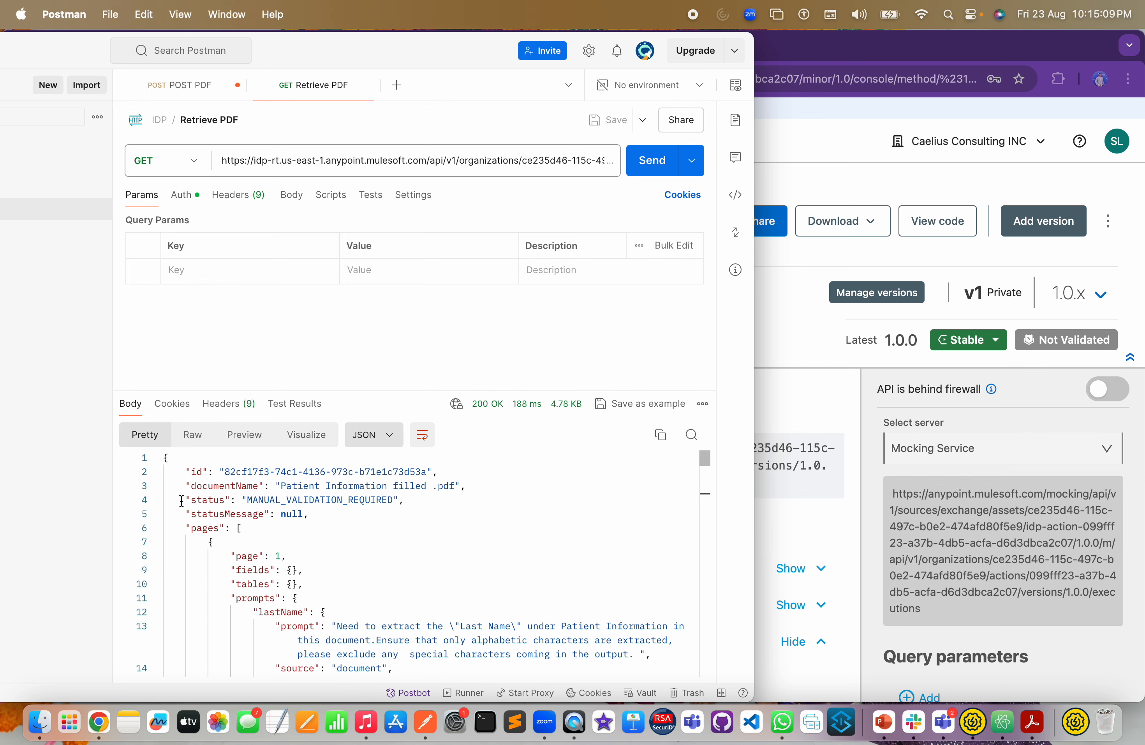
{"action": "left_click_drag", "start_coordinate": [181, 500], "coordinate": [410, 499]}
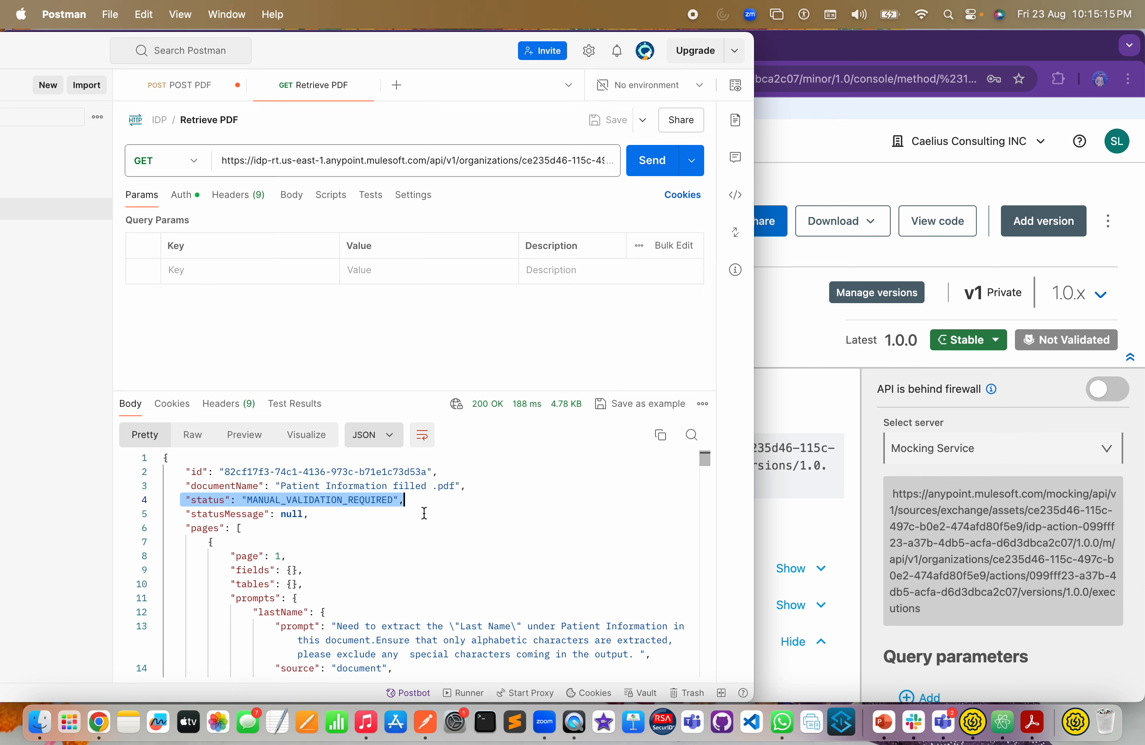
{"action": "scroll", "coordinate": [338, 500], "scroll_direction": "down", "scroll_amount": 1}
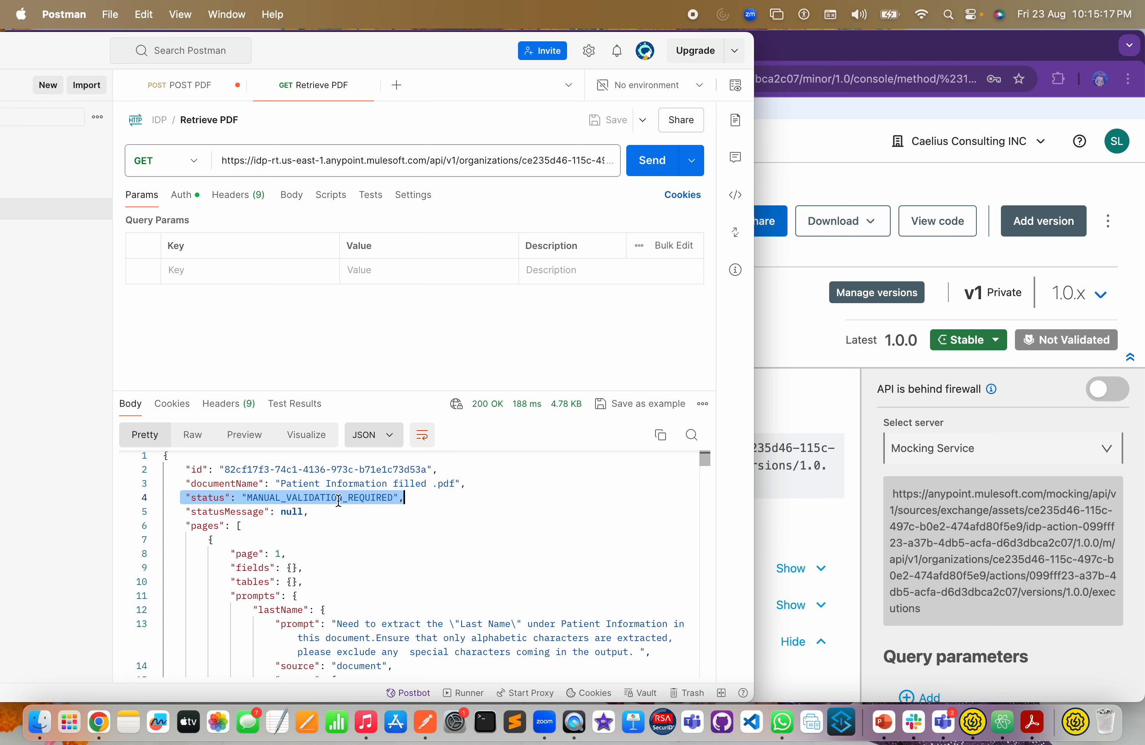
- Switch to Chrome and open the Review Tasks page of Intelligent Document Processing in Anypoint Platform
{"action": "key", "text": "super+Tab"}
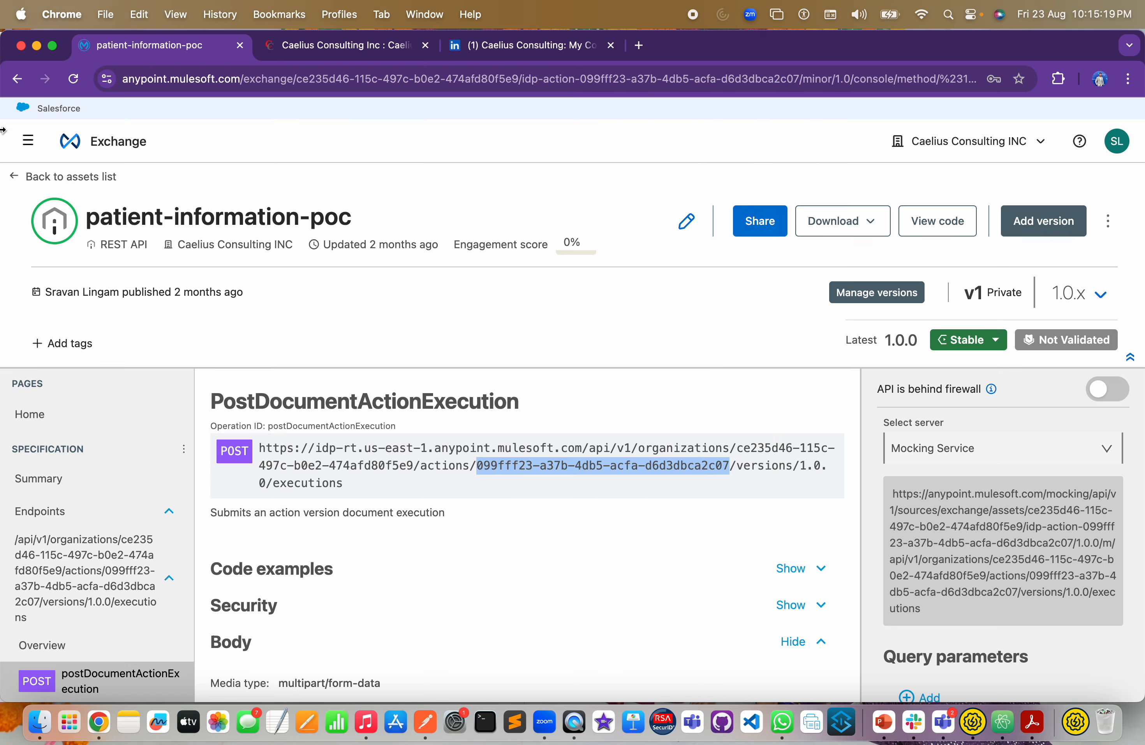
{"action": "left_click", "coordinate": [38, 148]}
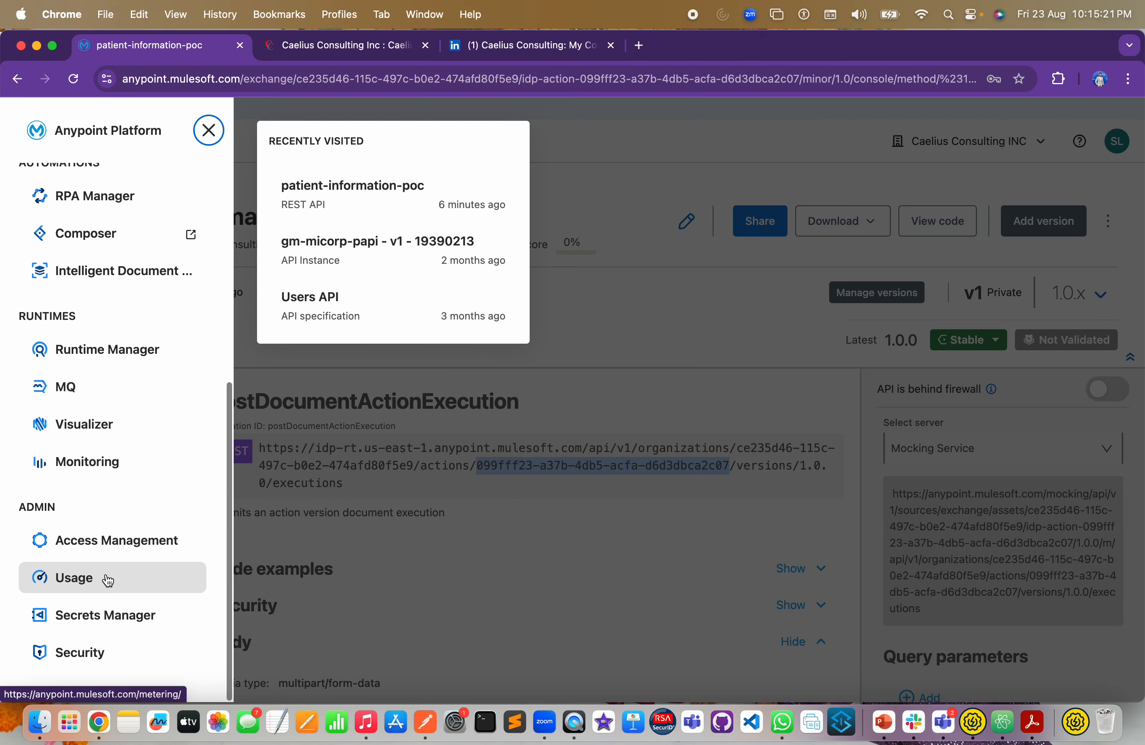
{"action": "left_click", "coordinate": [121, 274]}
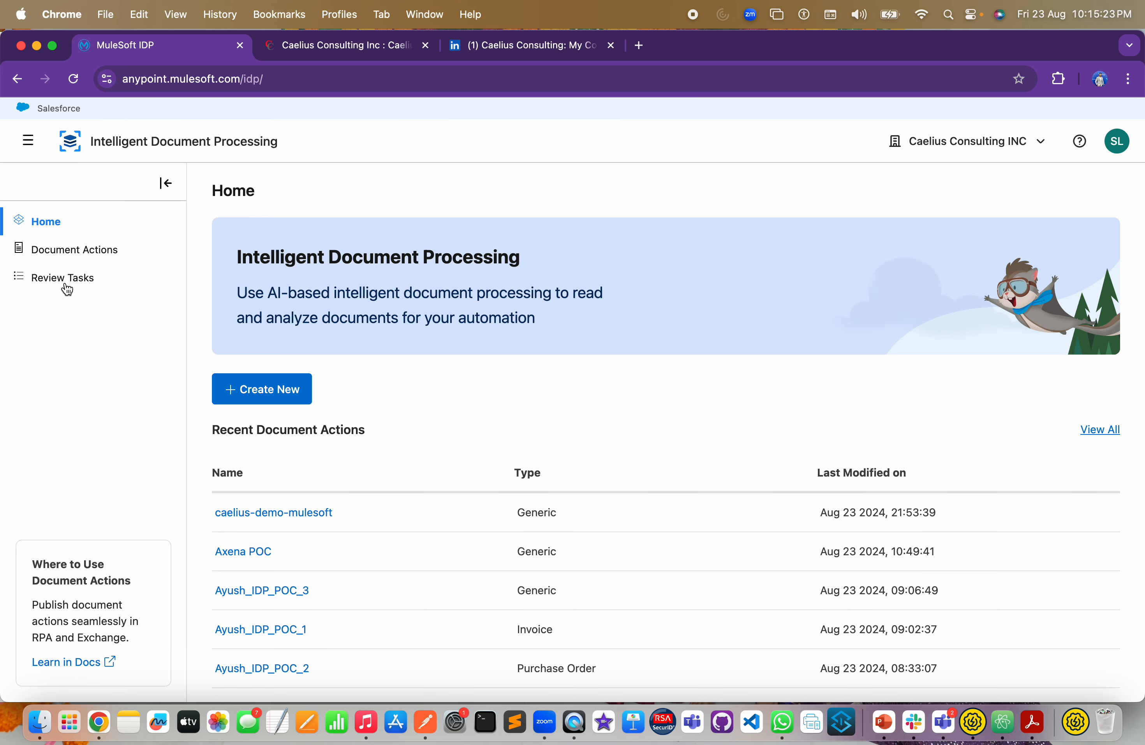
{"action": "left_click", "coordinate": [63, 286]}
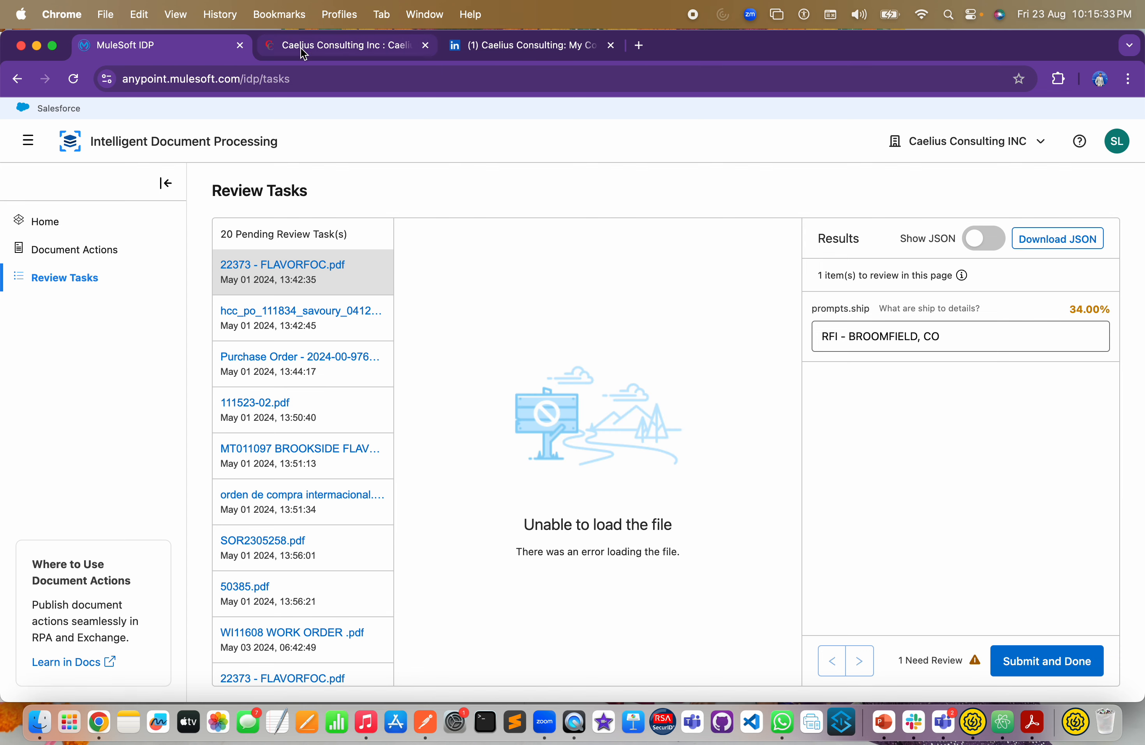
- Show the Caelius Consulting website and the company's LinkedIn page
{"action": "left_click", "coordinate": [333, 45]}
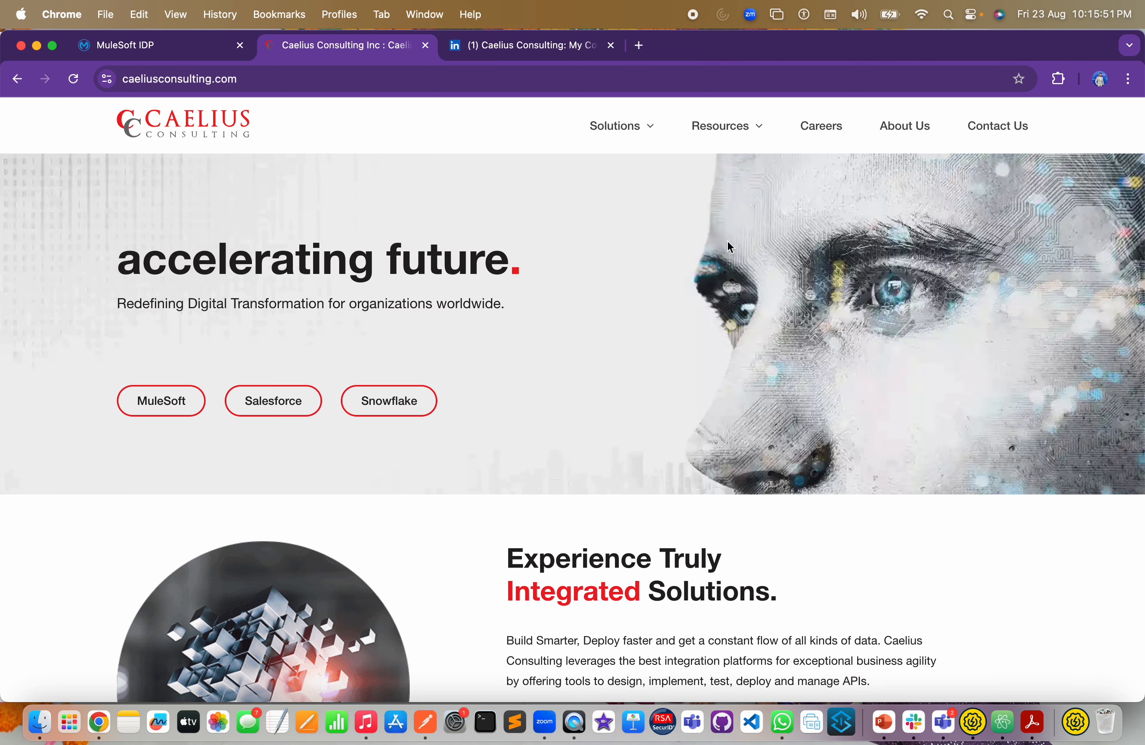
{"action": "left_click", "coordinate": [556, 45]}
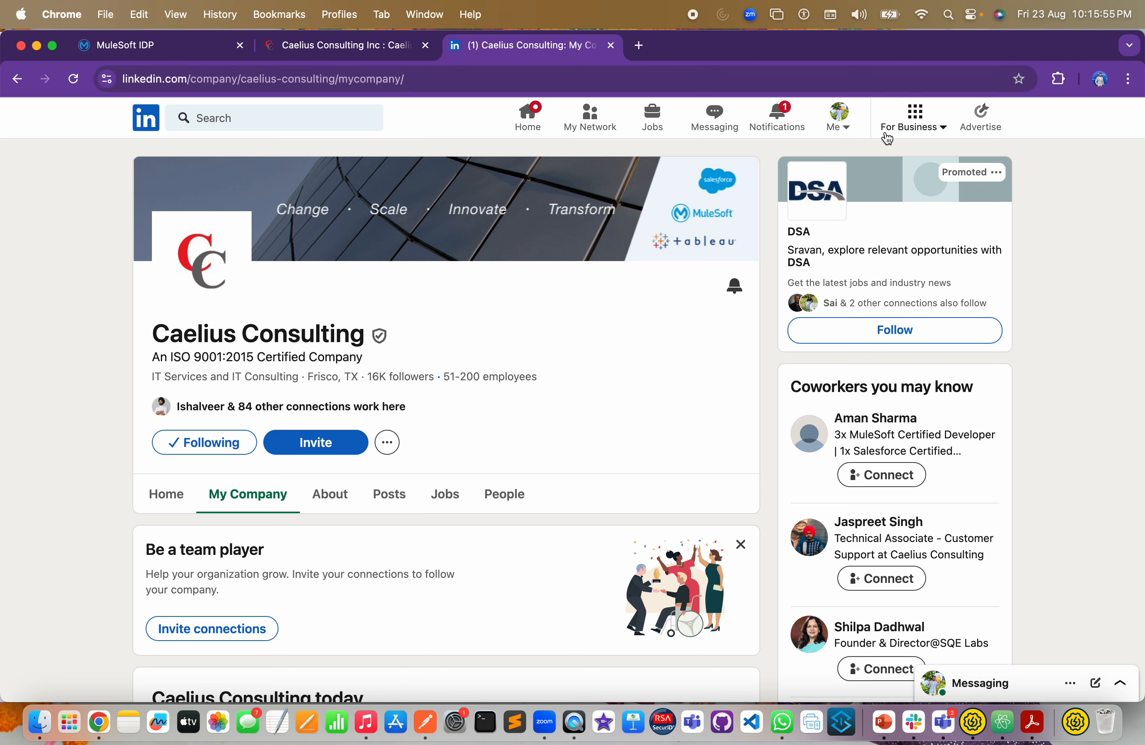
{"action": "key", "text": "super+shift+5"}
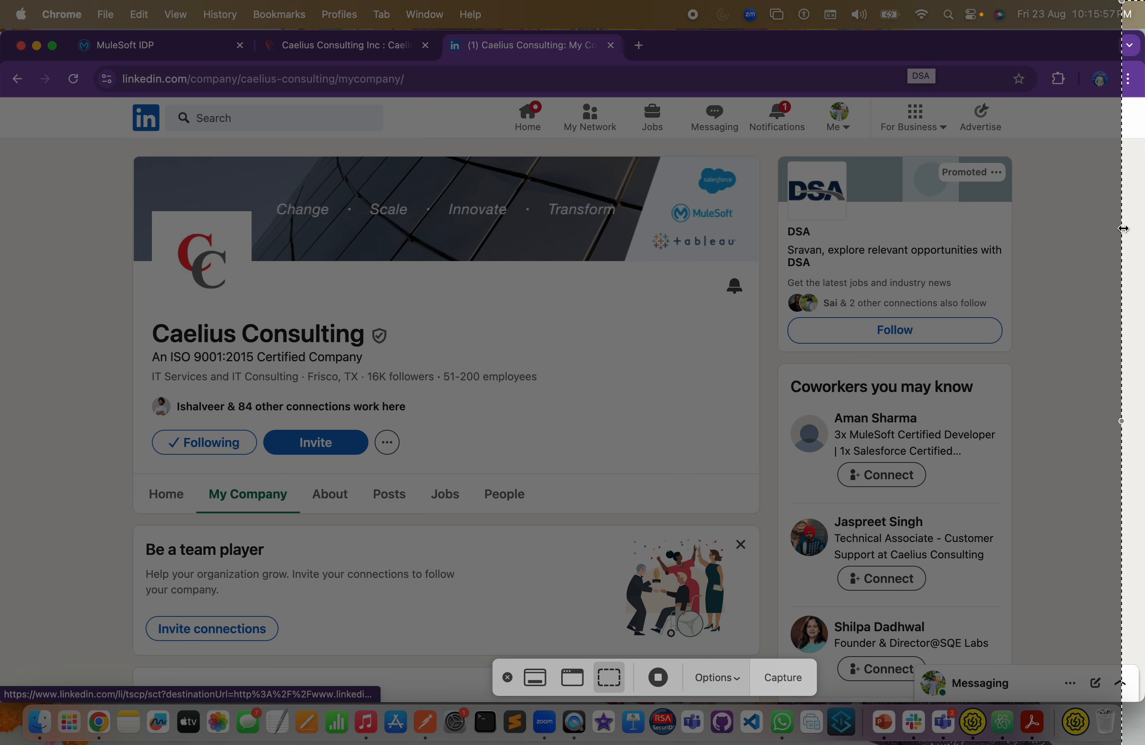